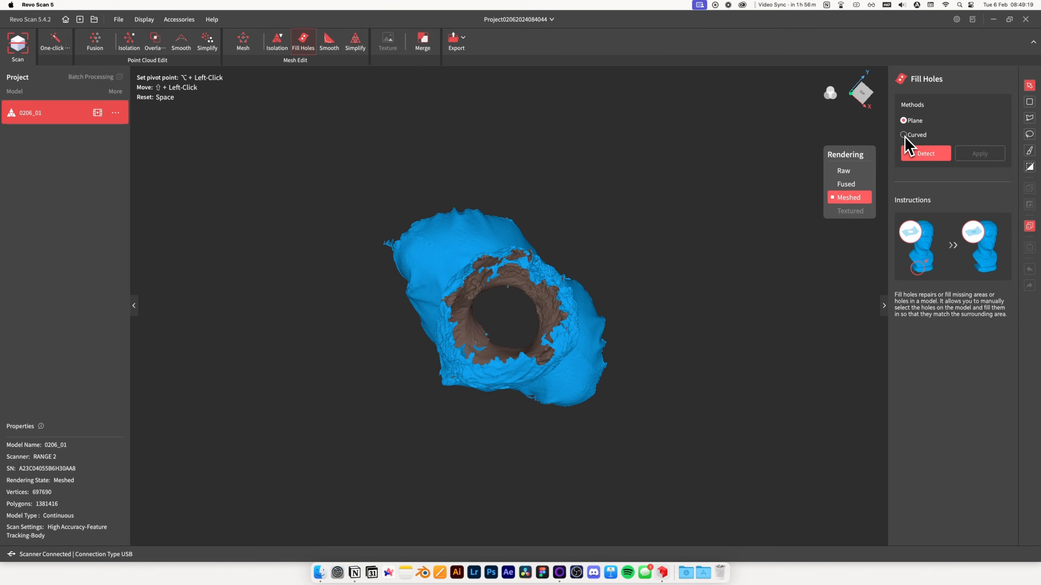
- Detect the holes in the scanned mesh with the Fill Holes tool
click(925, 153)
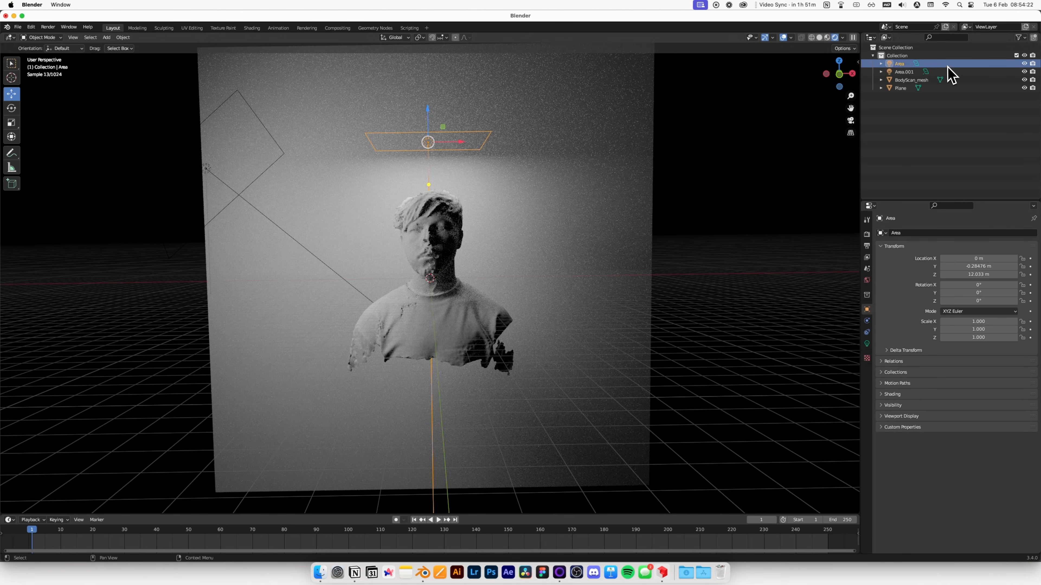
- Switch to Blender, duplicate the overhead area light, and place the copy beneath the bust with a Y rotation of -180°
key(shift+d)
click(455, 396)
drag(978, 301, 415, 316)
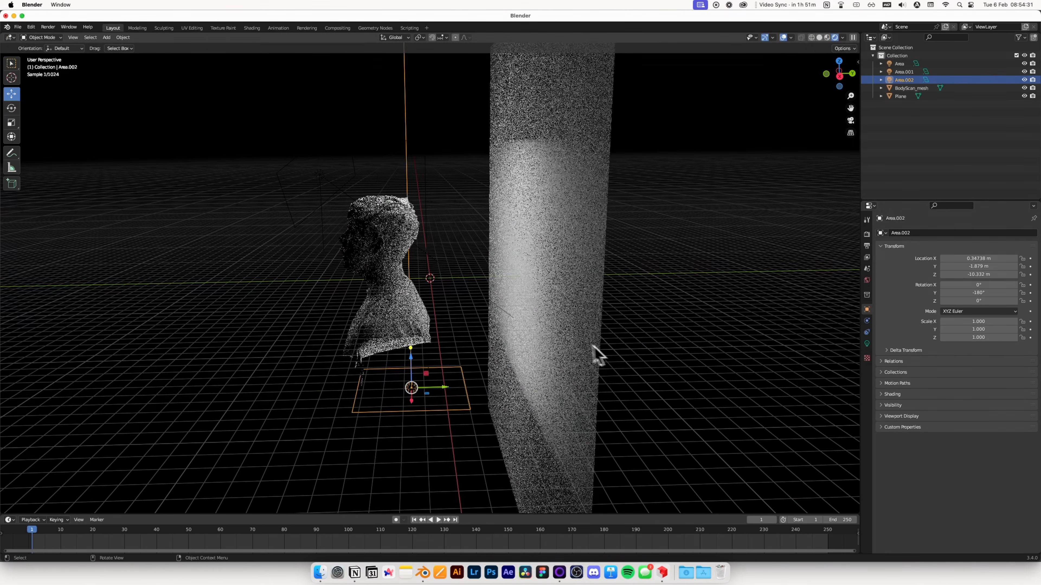
- Move the area light beneath the bust along the Y axis, in front of the body scan, and open its light settings
key(g)
key(y)
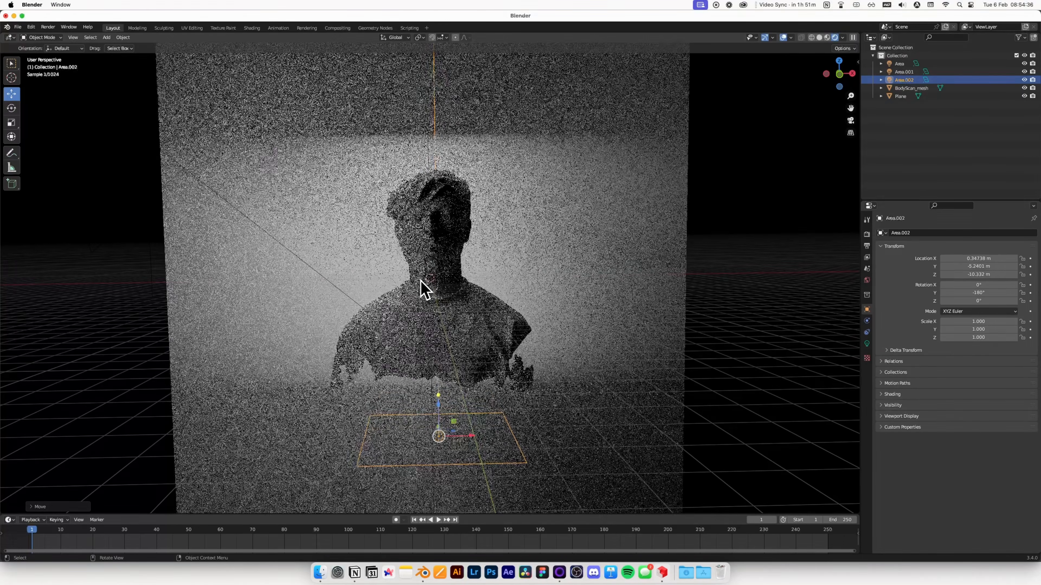
click(867, 344)
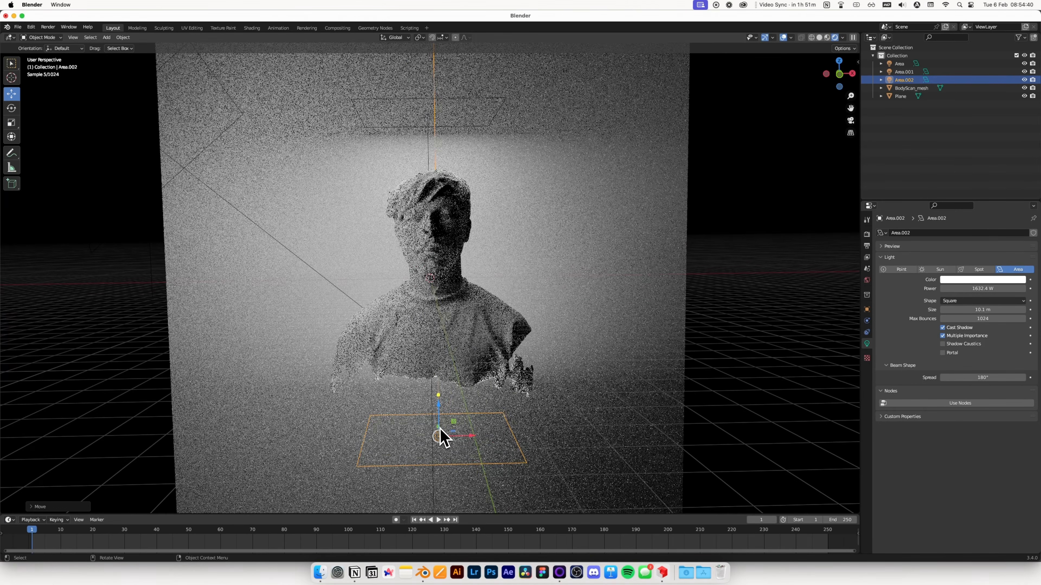
scroll(441, 434, left, 5)
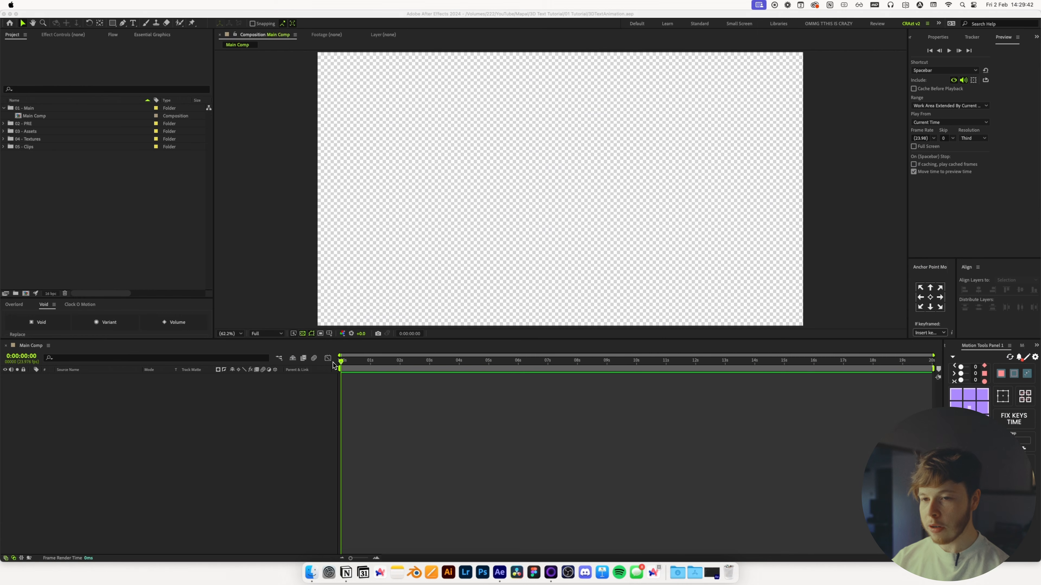
- In After Effects, create a 1920 × 1080 px solid named Background in grey 808080 in Main Comp
key(super+y)
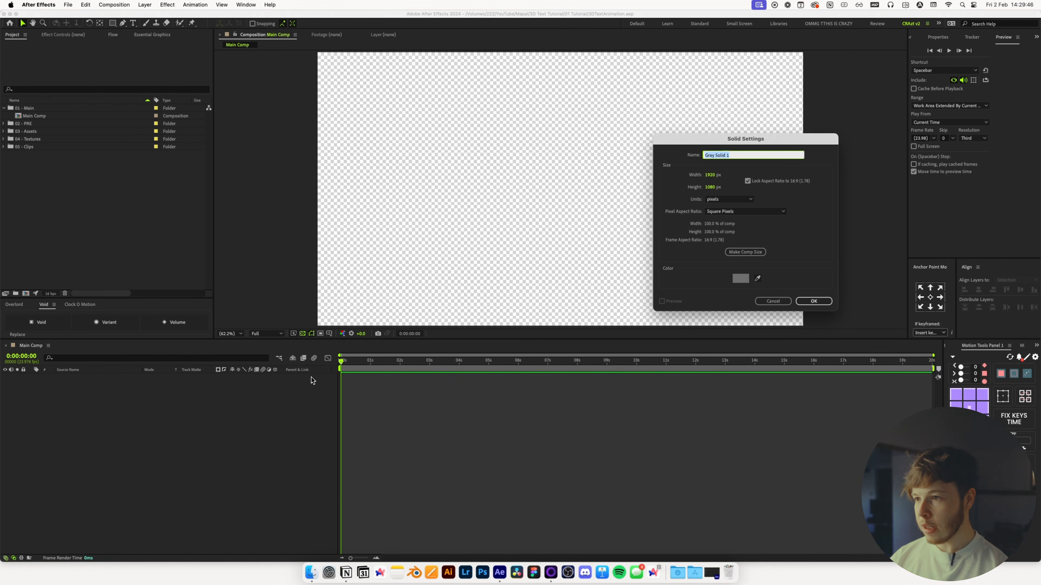
click(744, 279)
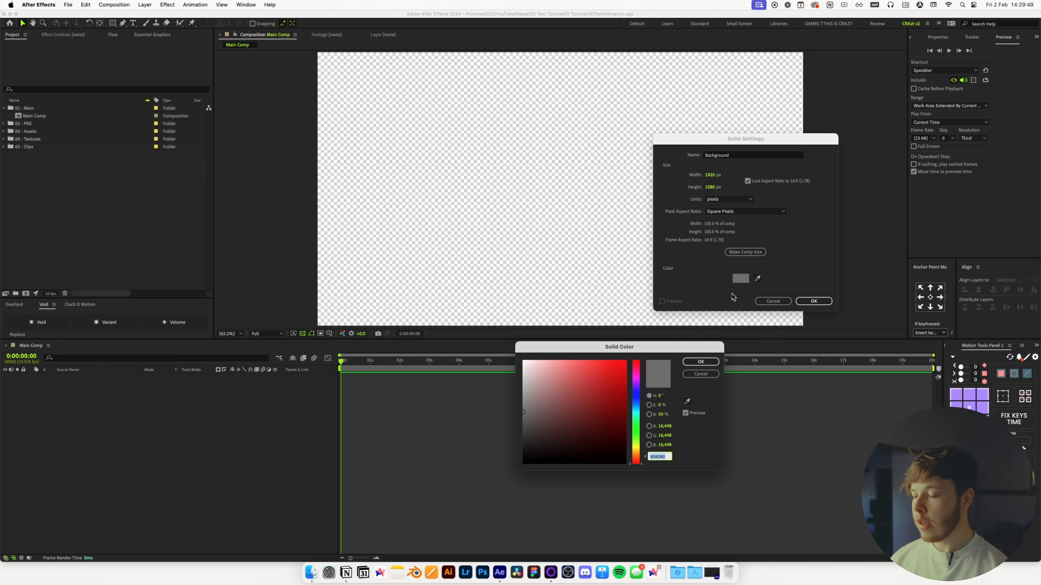
click(701, 362)
click(813, 302)
- Find the Gradient Ramp effect and apply it to the Background layer
key(ctrl+space)
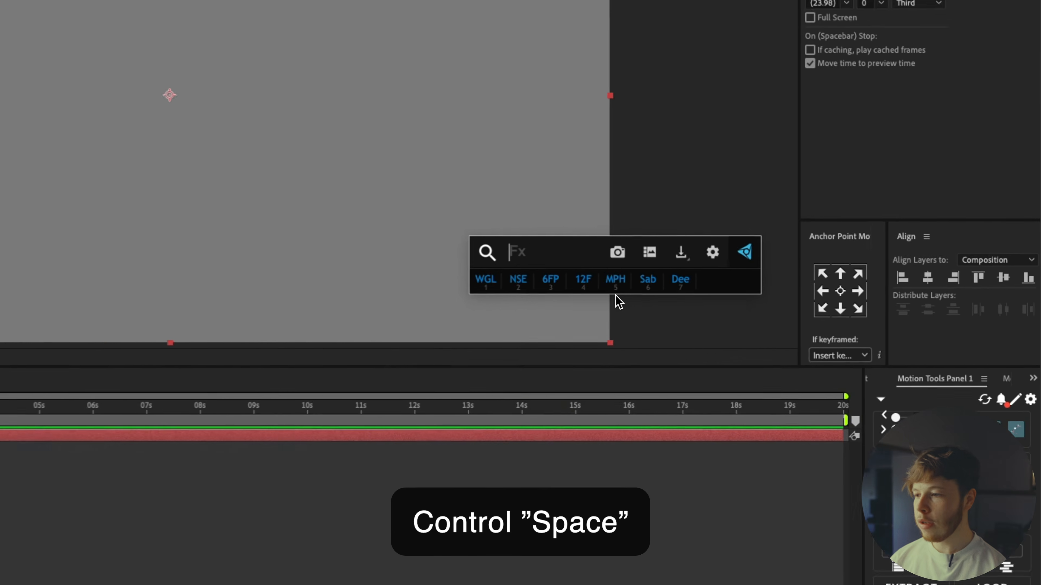
text(grad)
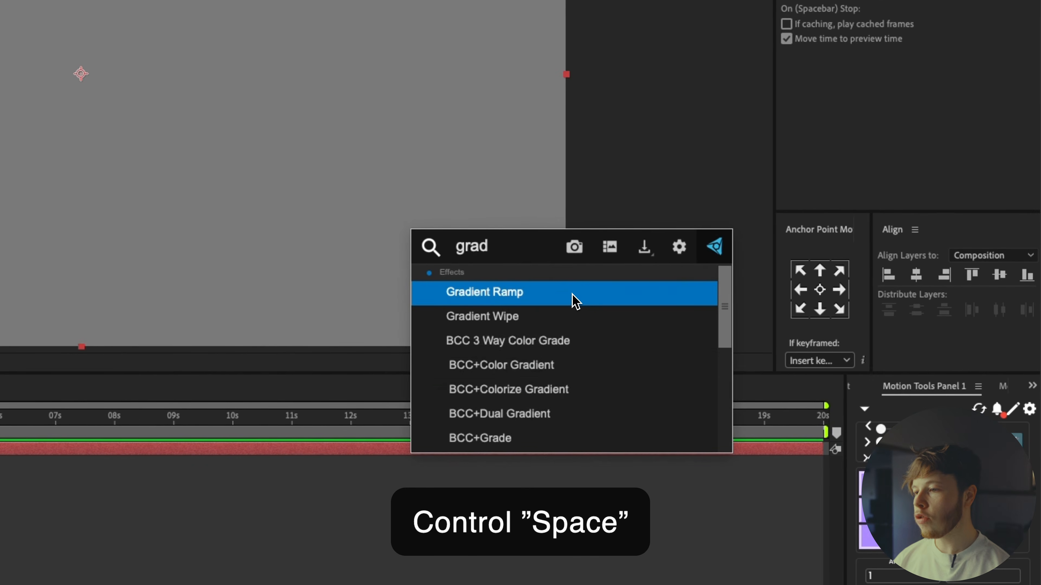
click(576, 301)
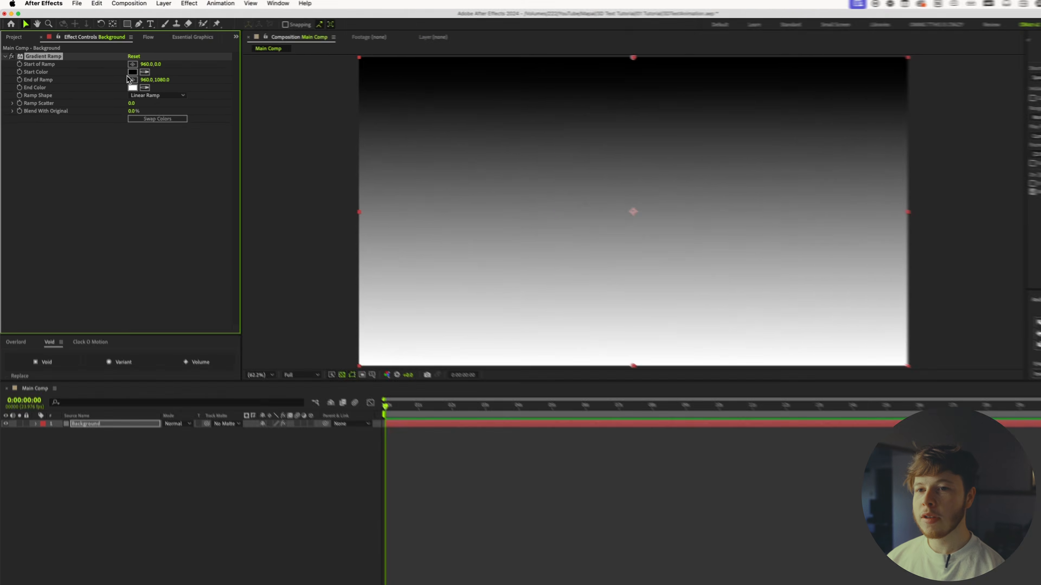
- Set the Gradient Ramp's start color to a warm cream with hue 44°, saturation 10% and brightness 96%
click(118, 66)
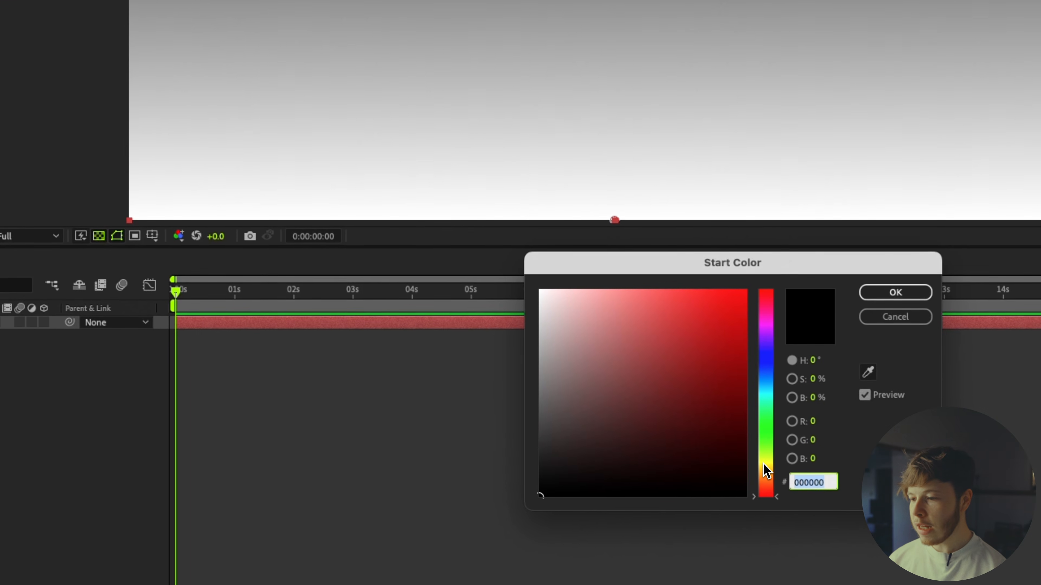
click(765, 468)
drag(764, 469, 766, 470)
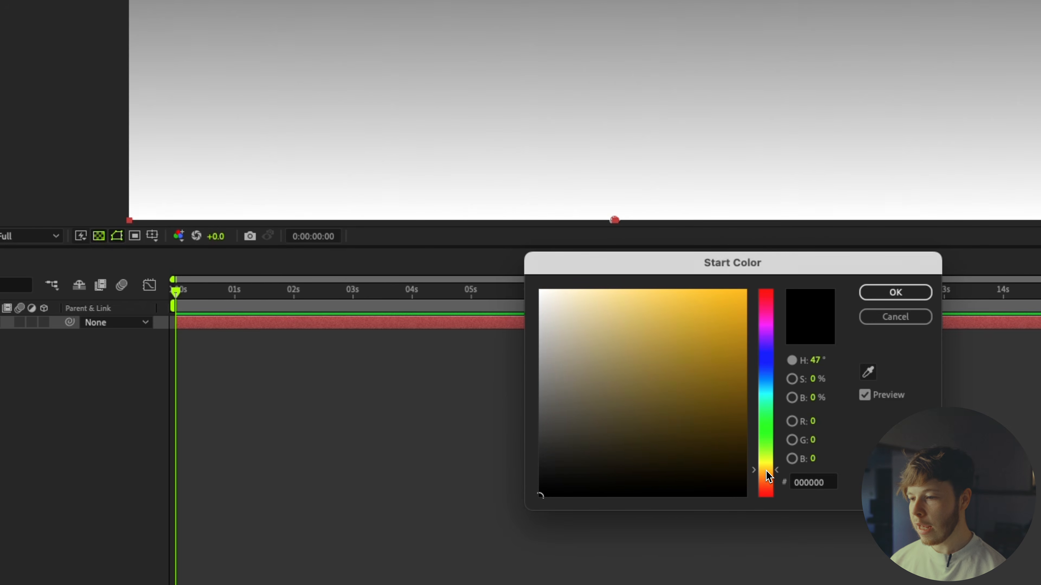
drag(559, 291, 559, 296)
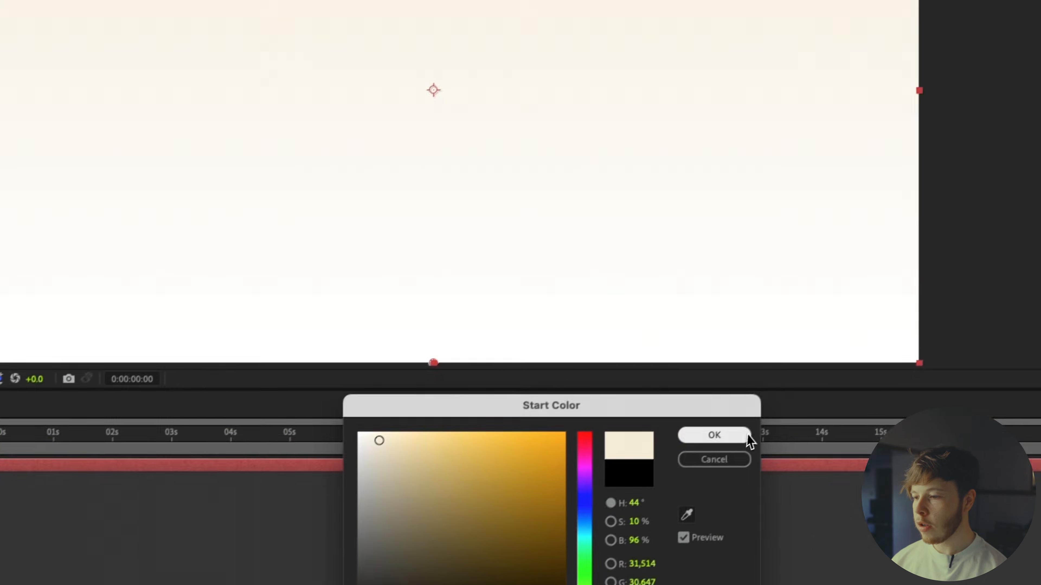
click(895, 292)
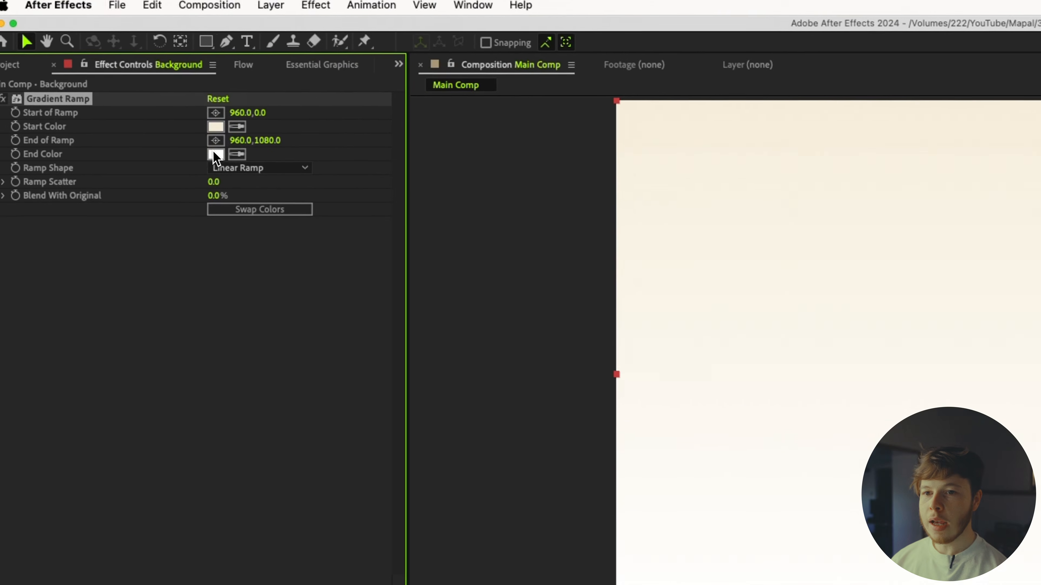
- Set the Gradient Ramp's end color to pale lilac F8F1F9
click(215, 153)
drag(756, 527, 578, 289)
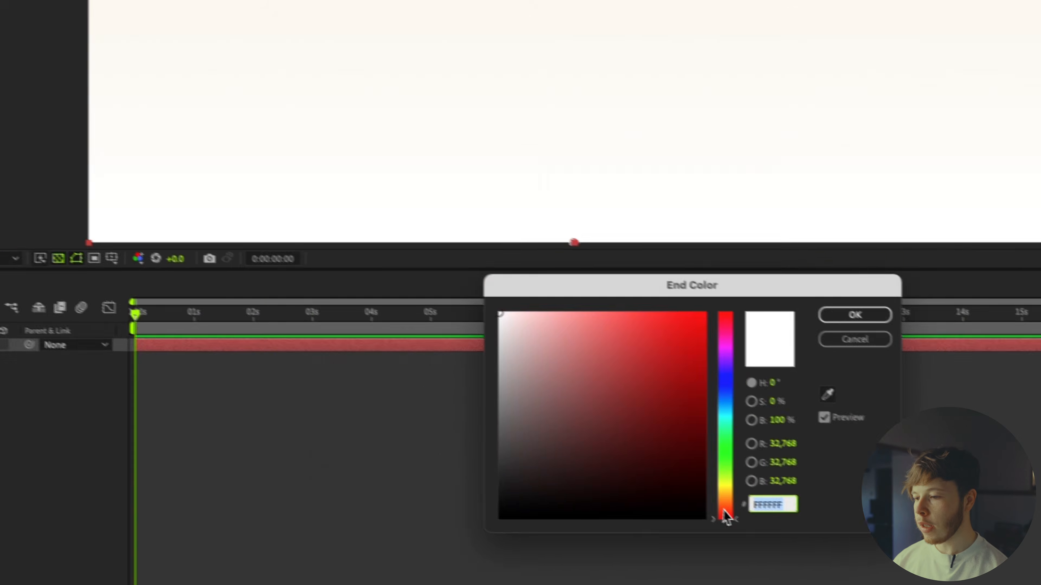
drag(334, 256, 337, 258)
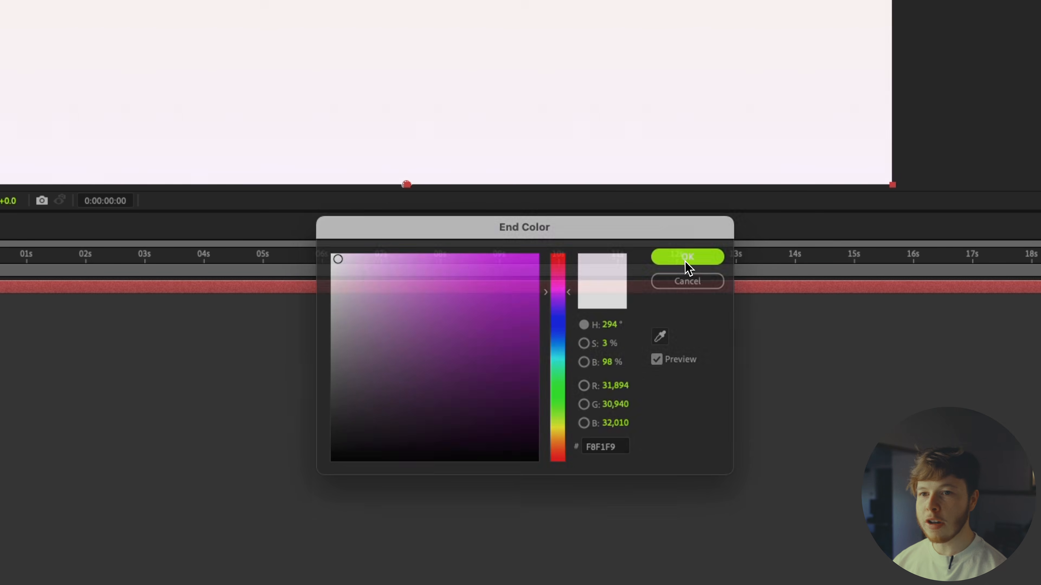
click(687, 257)
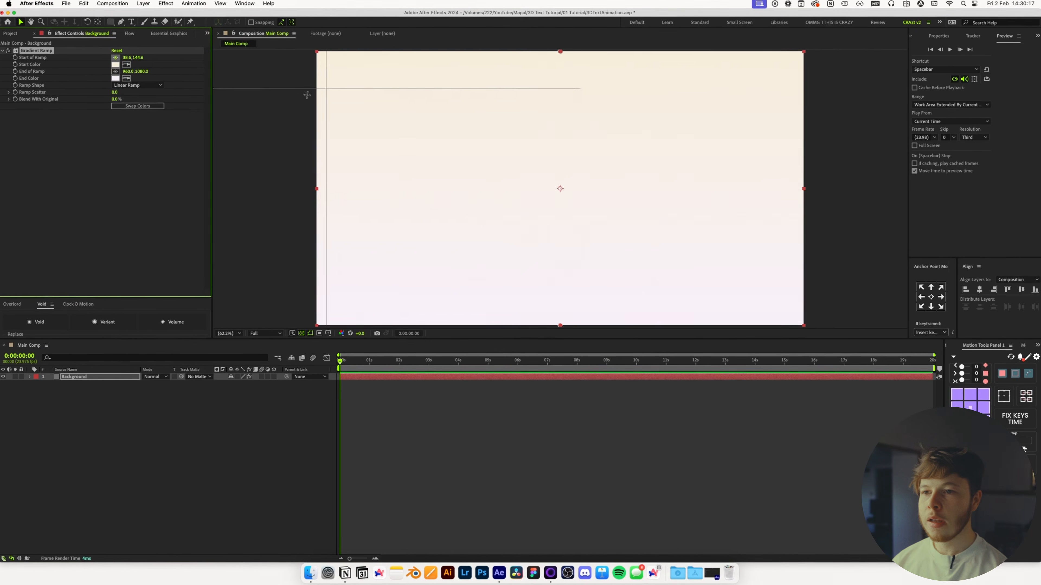
- Run the gradient diagonally, with its start point at about -191, 1077 beyond the lower-left corner and its end point at about 1812, 132
click(341, 88)
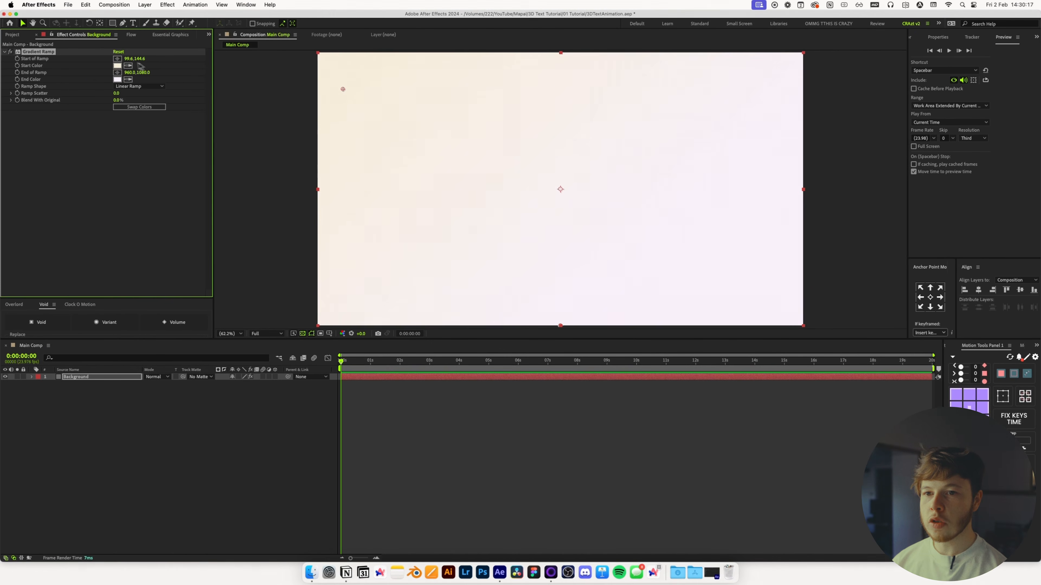
click(117, 72)
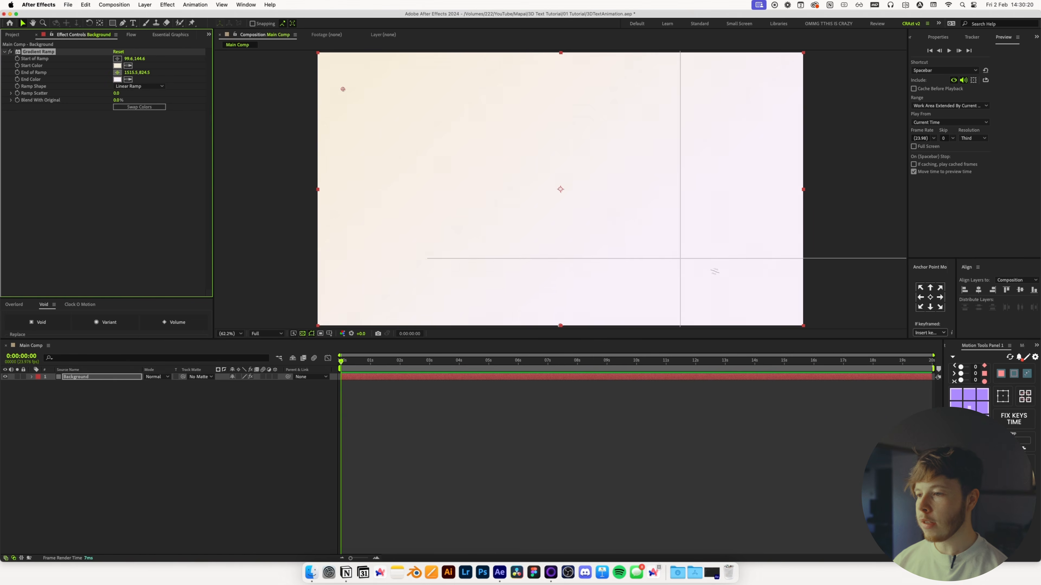
click(749, 228)
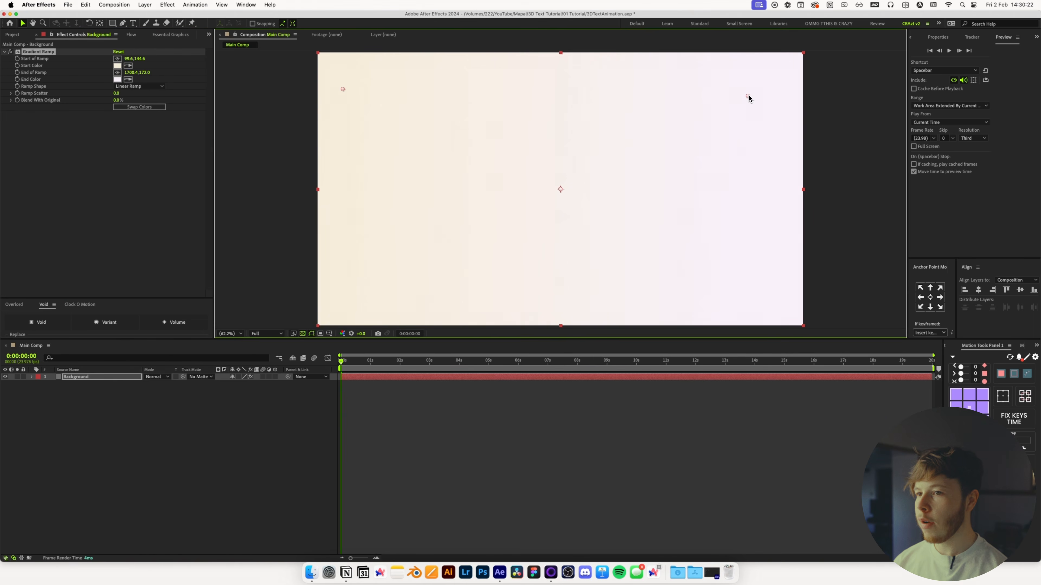
drag(342, 89, 314, 300)
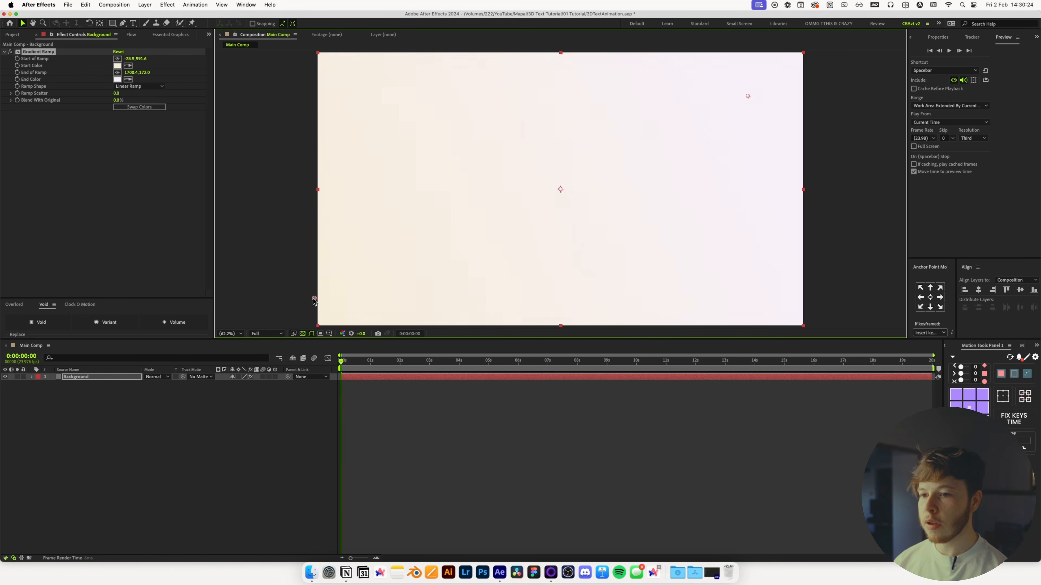
key(comma)
drag(721, 114, 734, 106)
click(577, 475)
key(period)
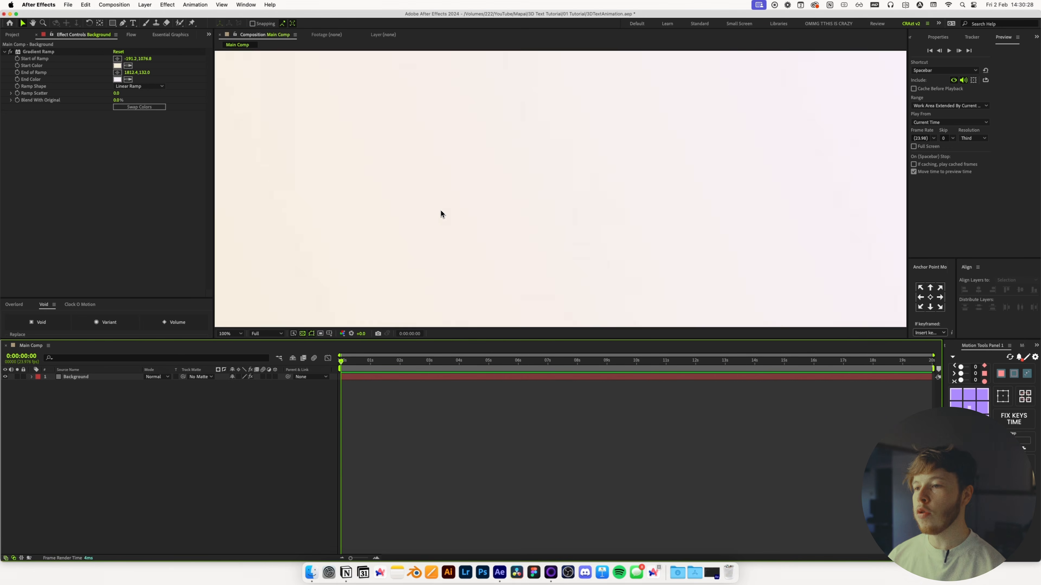
key(comma)
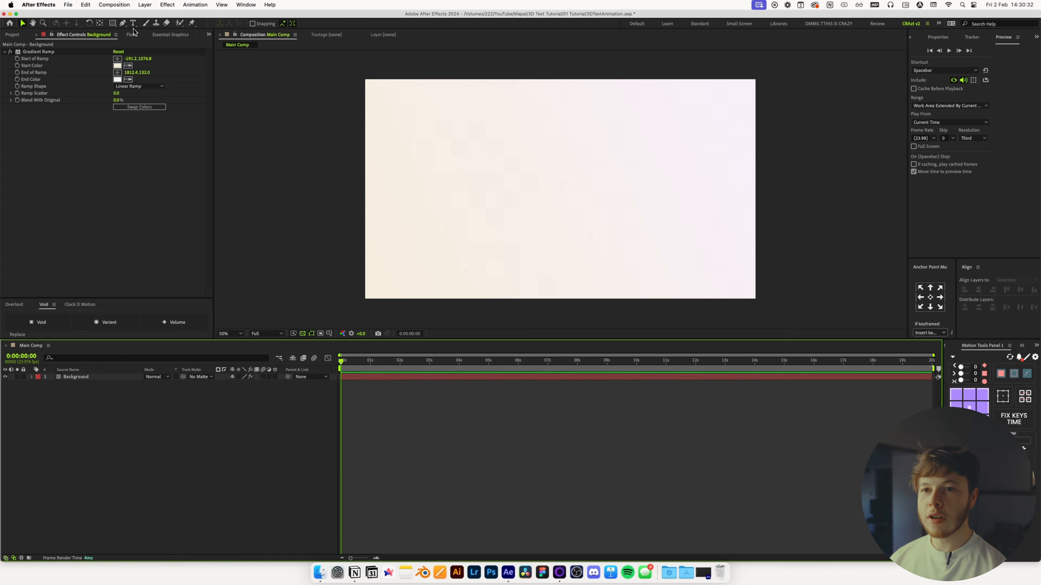
- Add a text layer reading LIKE to Main Comp above the background
click(133, 24)
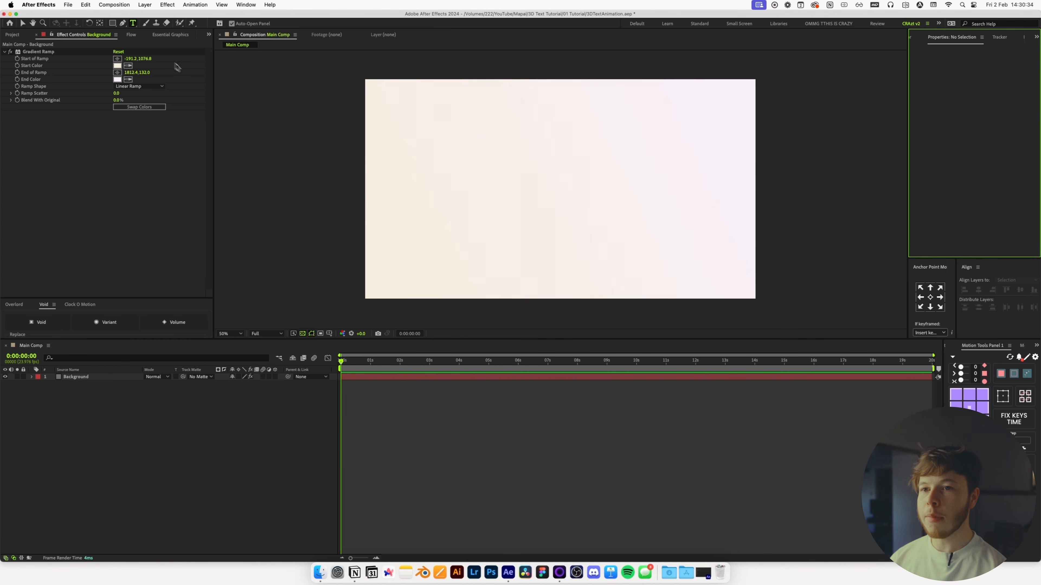
click(506, 184)
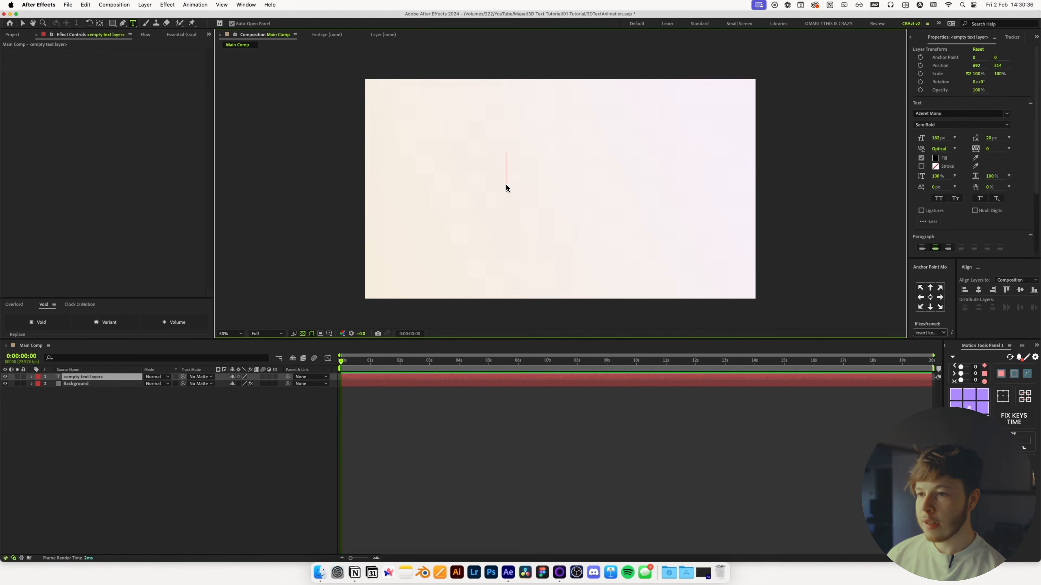
key(Caps_Lock)
text(LIKE)
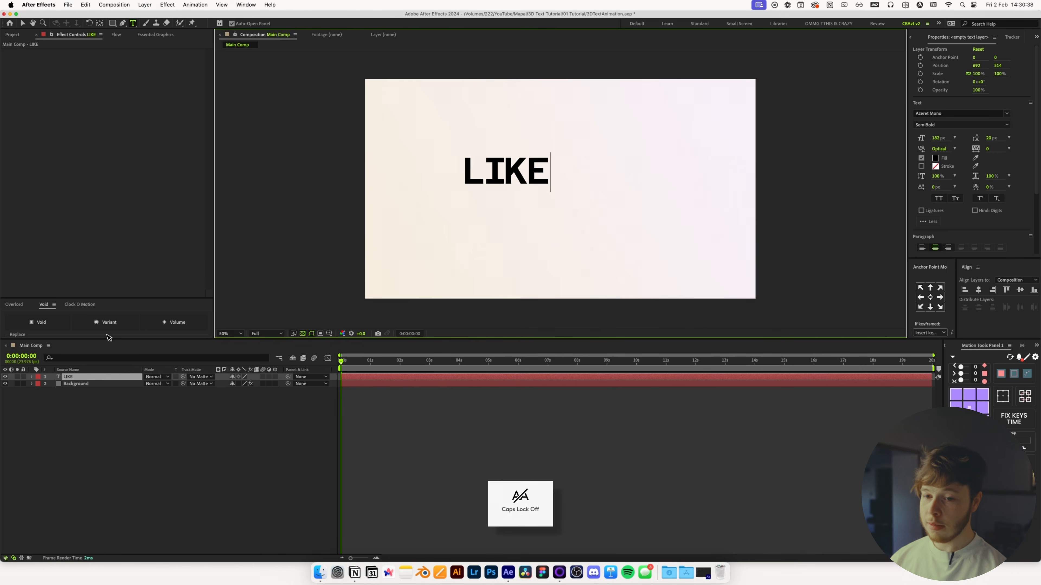
key(Escape)
- Set the LIKE text to LatinoGothic-Variable Wd Black It and centre it horizontally and vertically in the composition
click(955, 114)
text(latin)
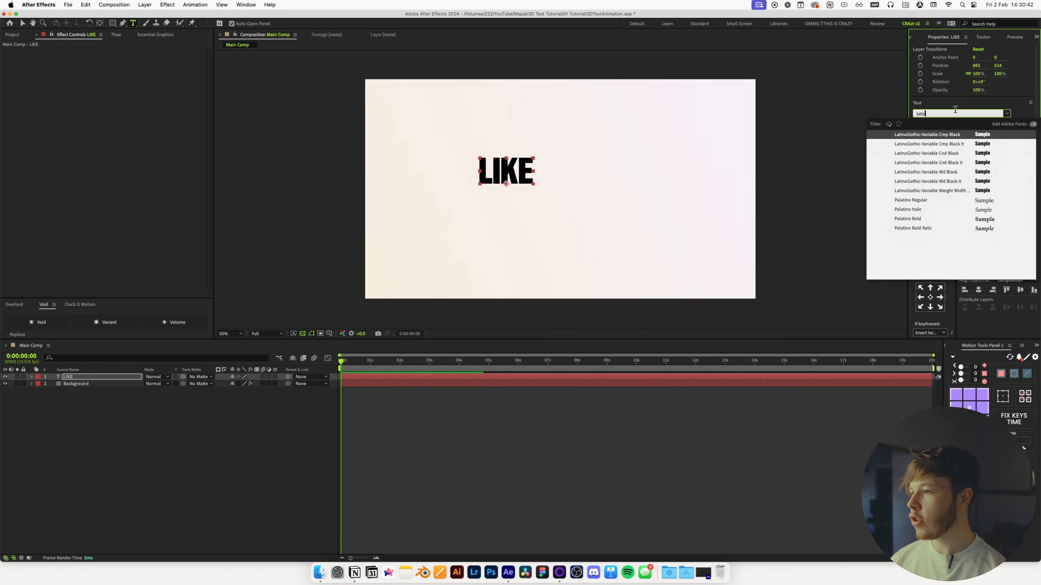
key(Down)
key(Down)
key(Down)
key(Down)
key(Down)
key(Down)
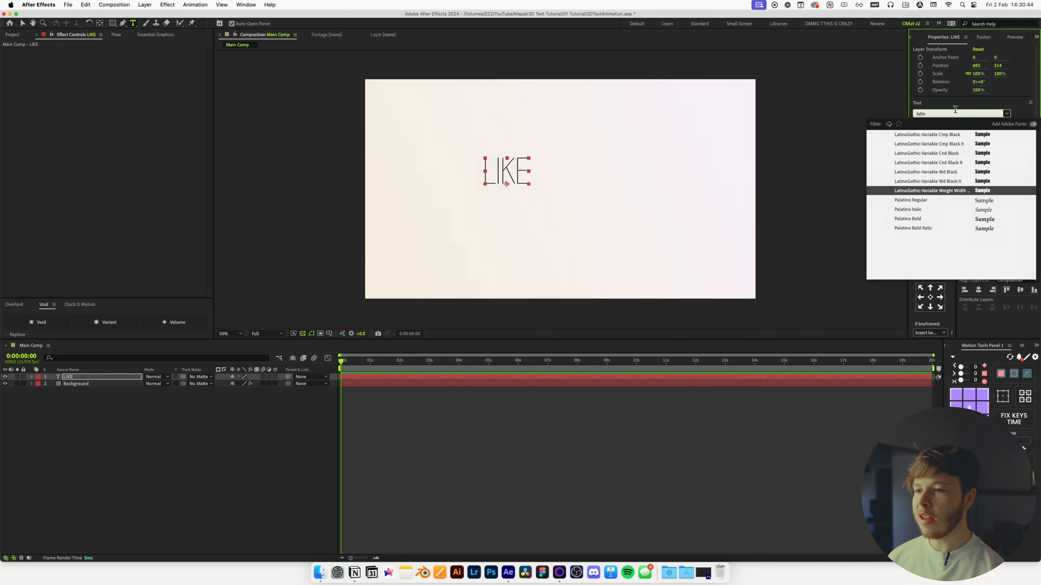
key(Up)
key(Return)
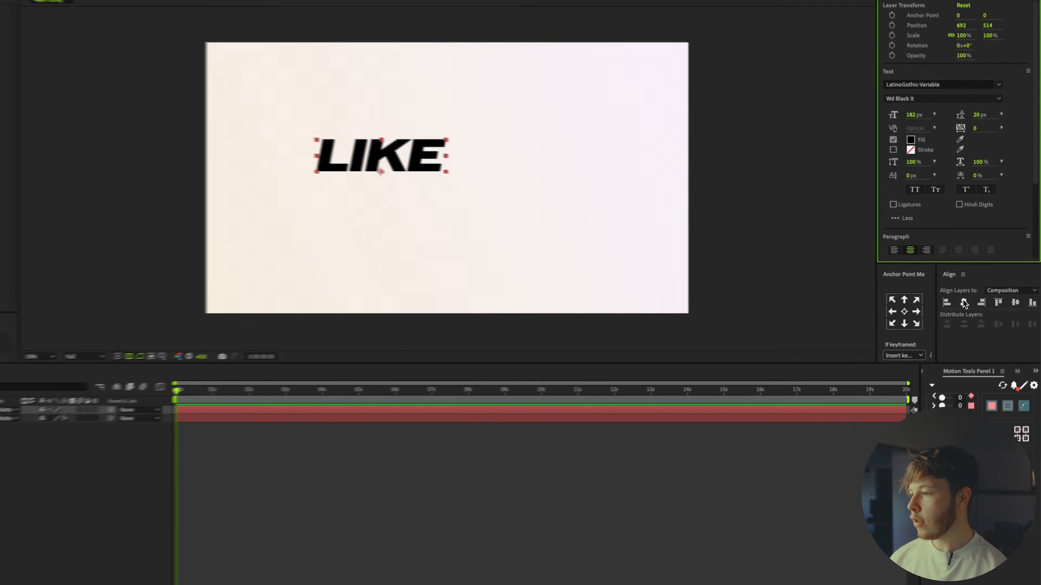
click(978, 289)
click(1020, 290)
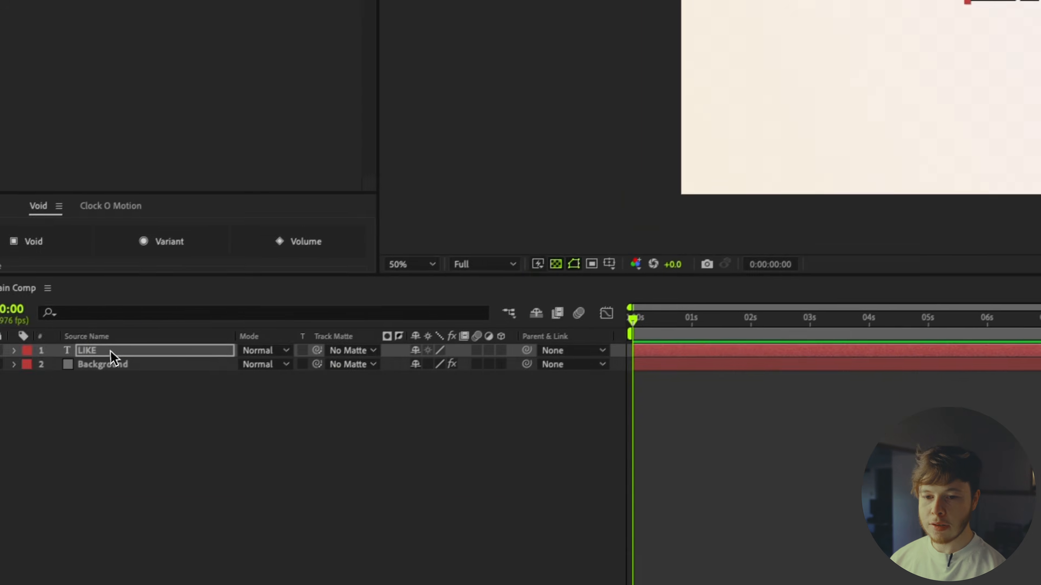
- Pre-compose the LIKE text layer as "Like PRE" and move the new composition into the 02 - PRE project folder
key(super+shift+c)
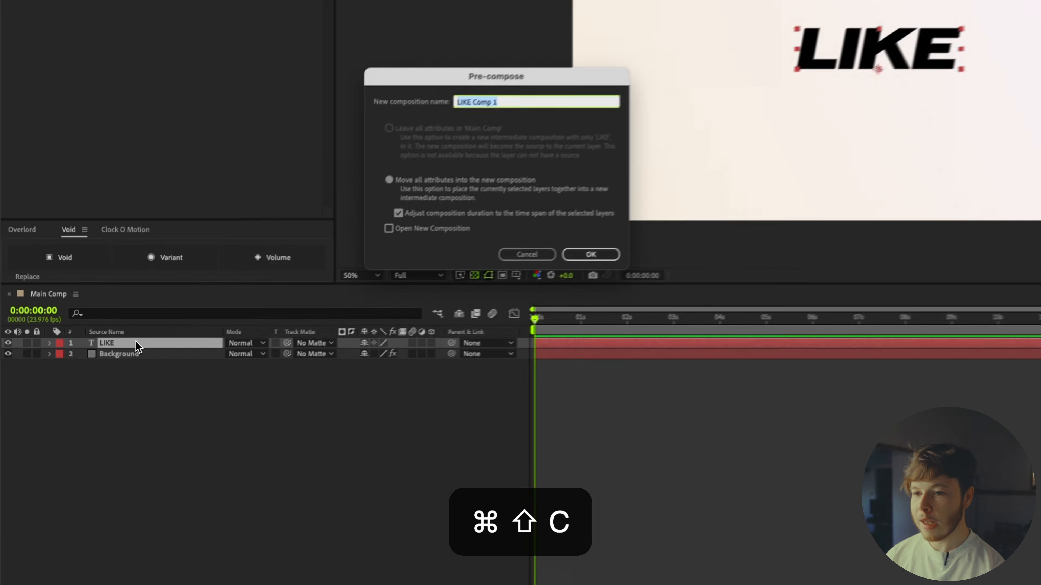
text(Like PRE)
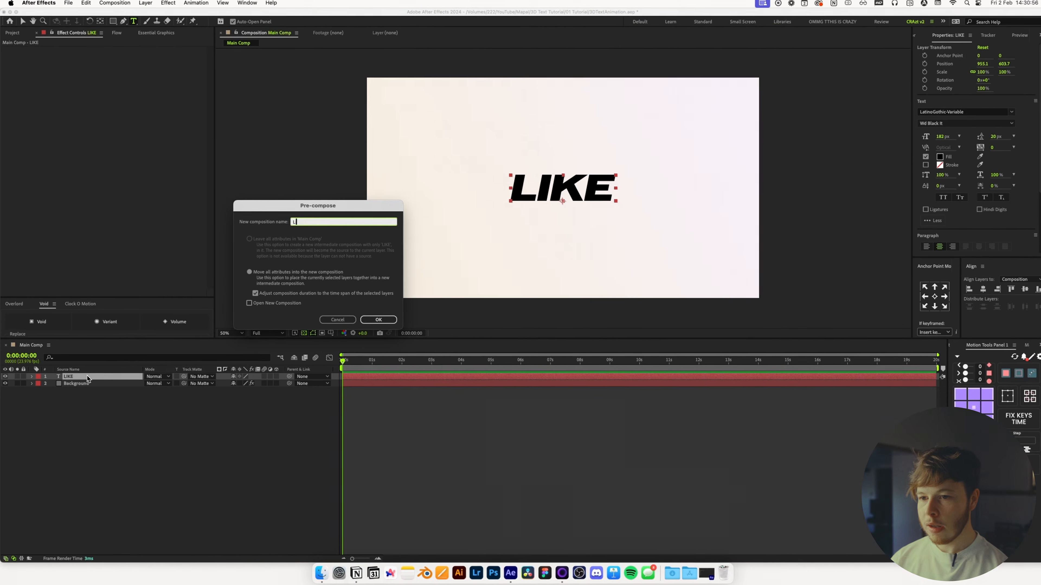
key(Return)
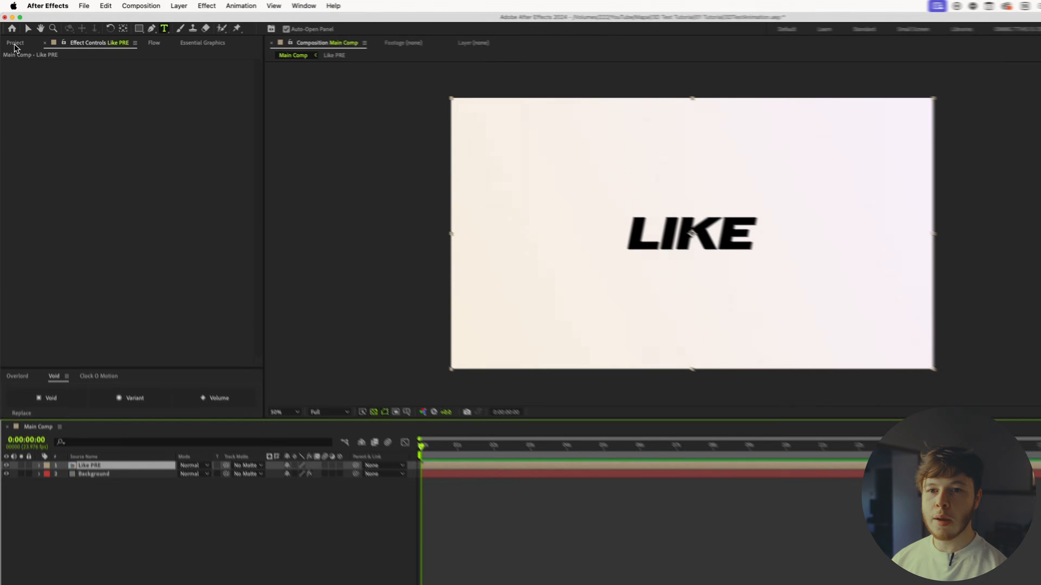
click(15, 47)
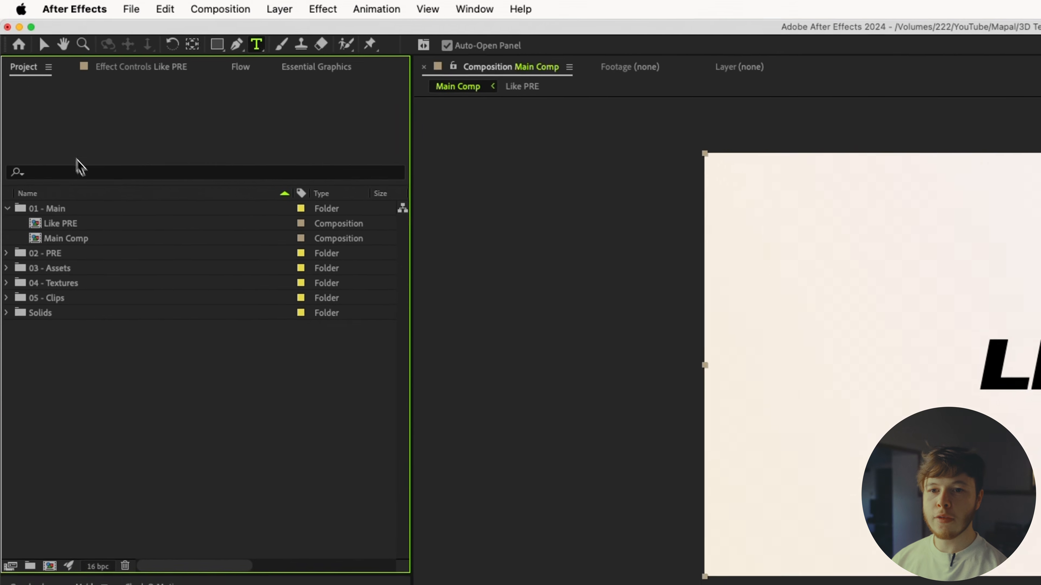
drag(67, 232, 49, 262)
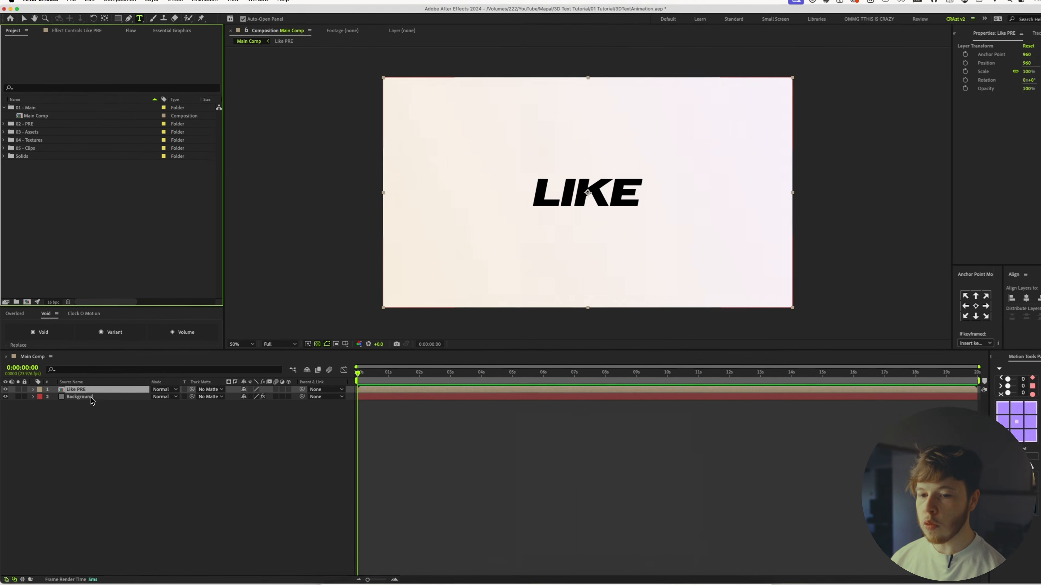
- Open the Like PRE composition, convert its LIKE text into shapes and split them into separate L, I, K and E layers
double_click(87, 379)
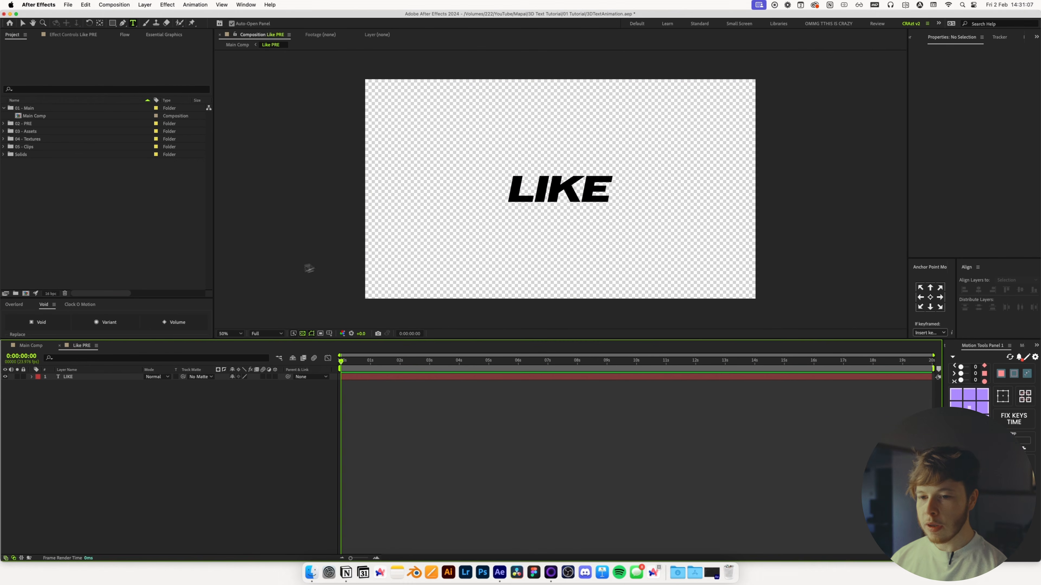
click(76, 378)
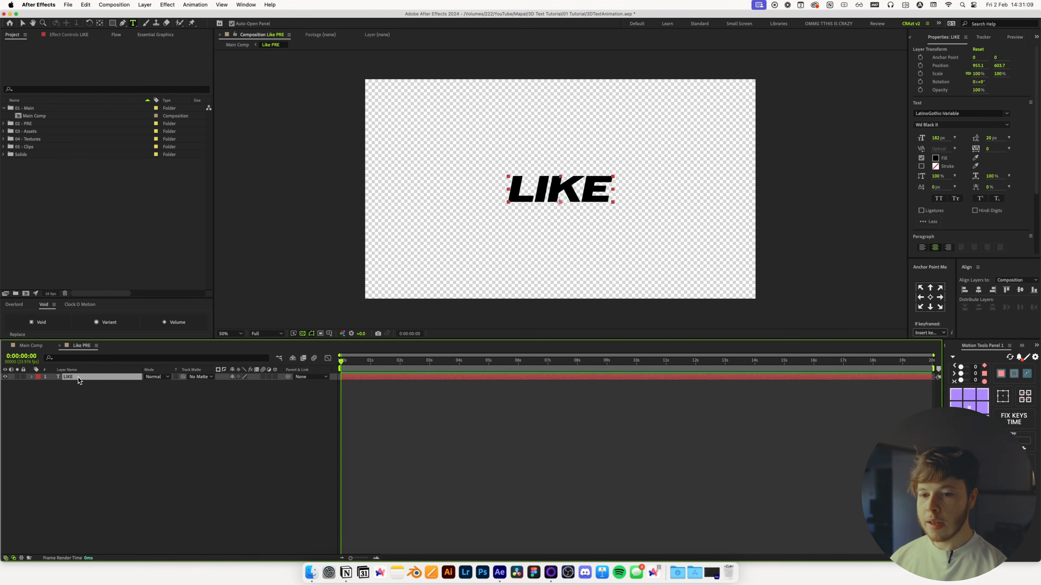
right_click(75, 379)
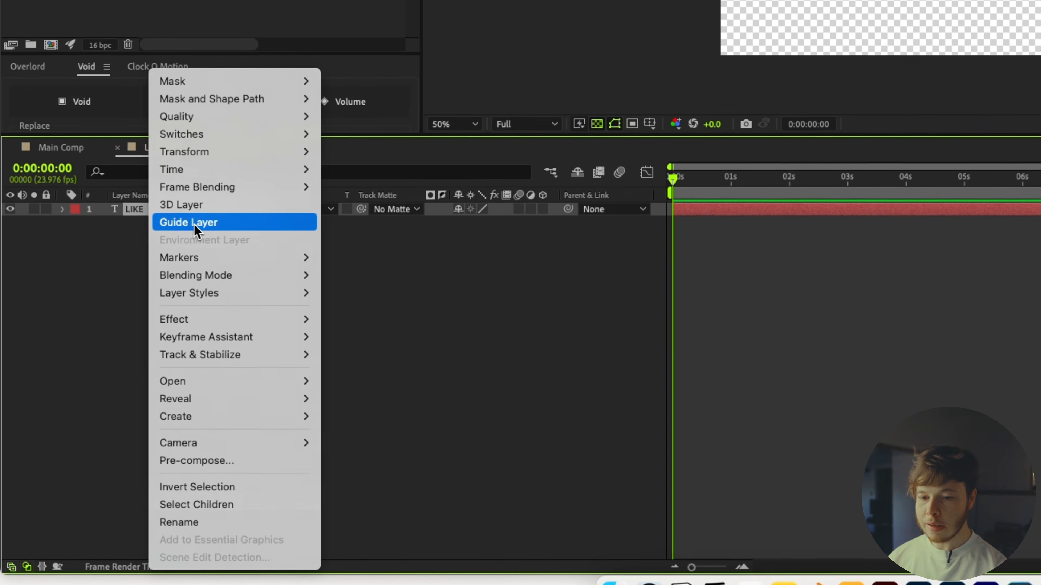
click(340, 431)
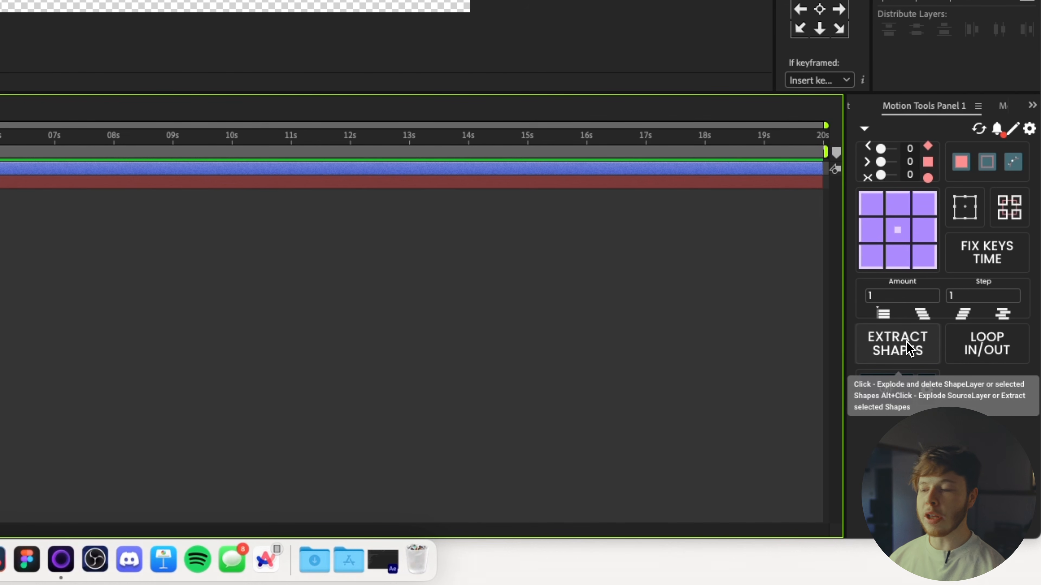
click(907, 343)
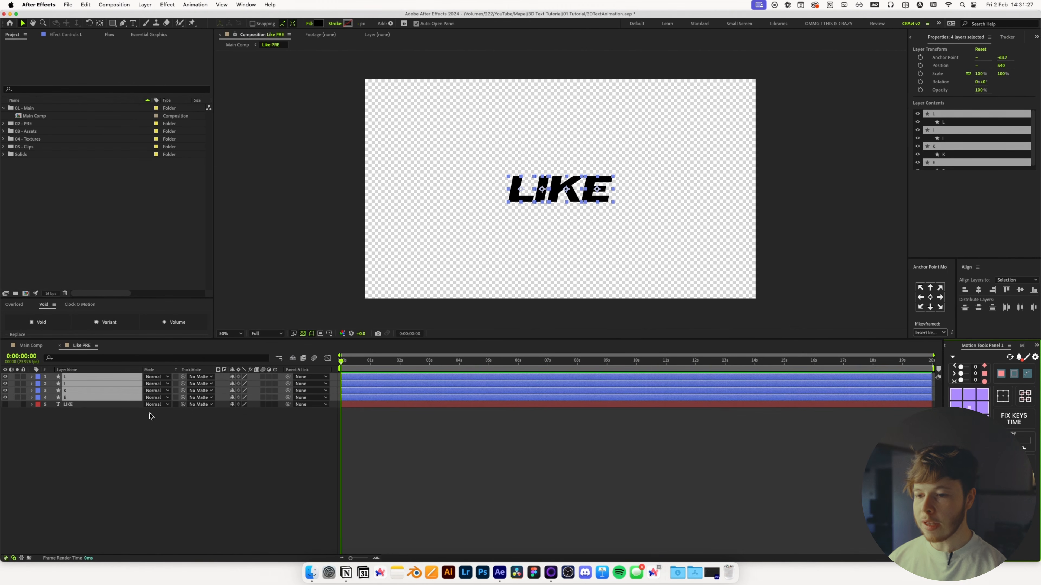
- Add path keyframes to the L, I, K and E shape layers at 2 seconds
drag(350, 559, 361, 560)
click(455, 362)
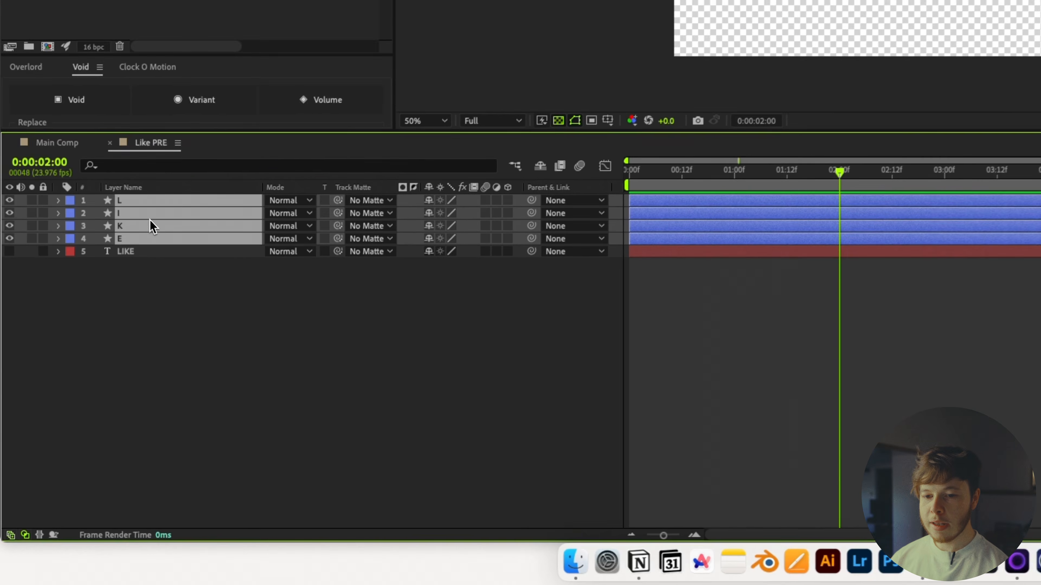
click(82, 359)
text(pat)
drag(133, 223, 140, 538)
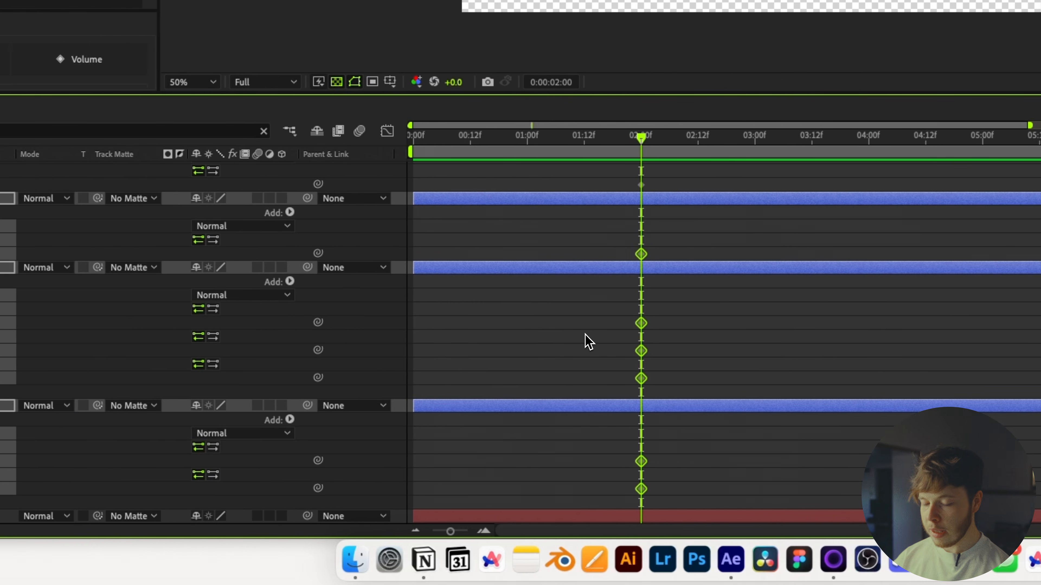
- Add position keyframes to all four letter layers at 2 seconds and reveal every keyframed property
key(p)
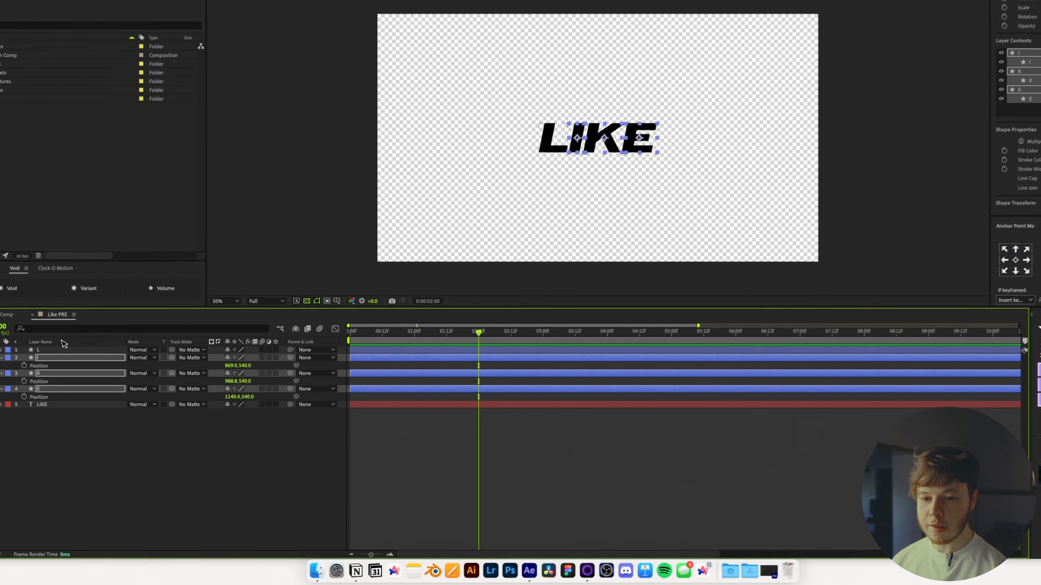
shift+click(43, 350)
key(p)
click(52, 384)
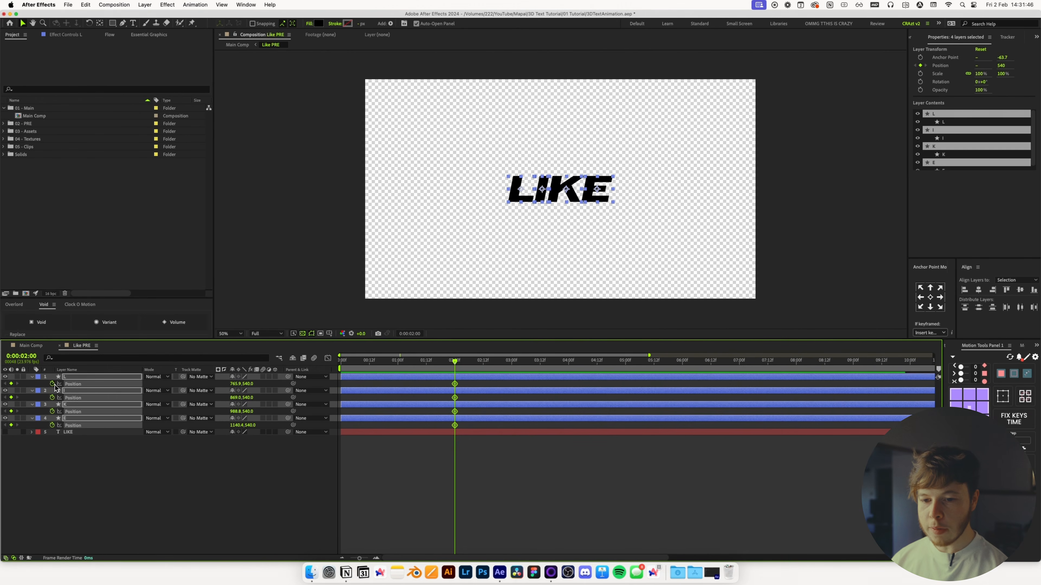
click(174, 447)
key(u)
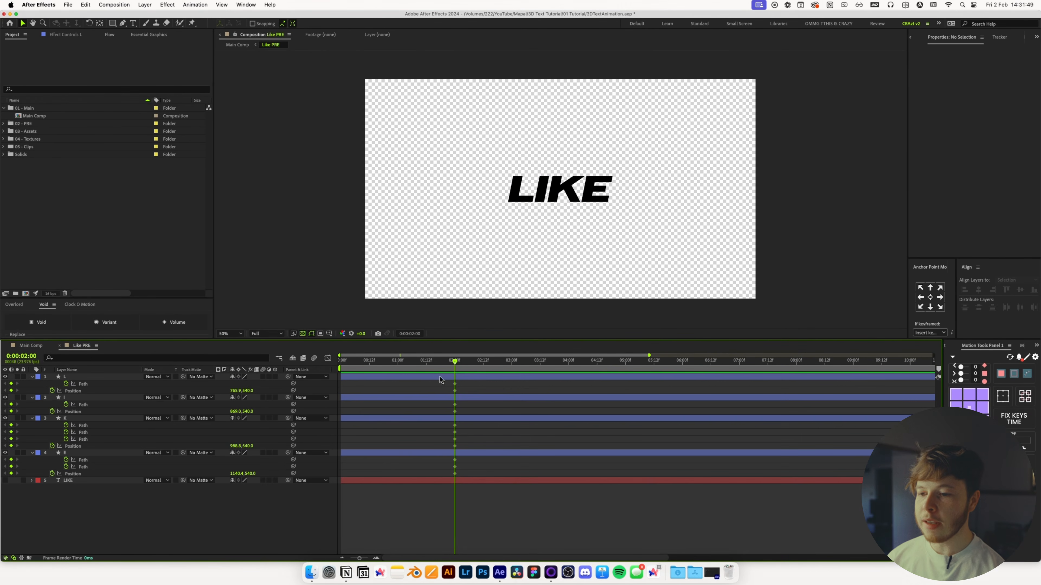
- At 1 second, stretch the L's path by pulling its stem points out to the left
drag(396, 363, 398, 367)
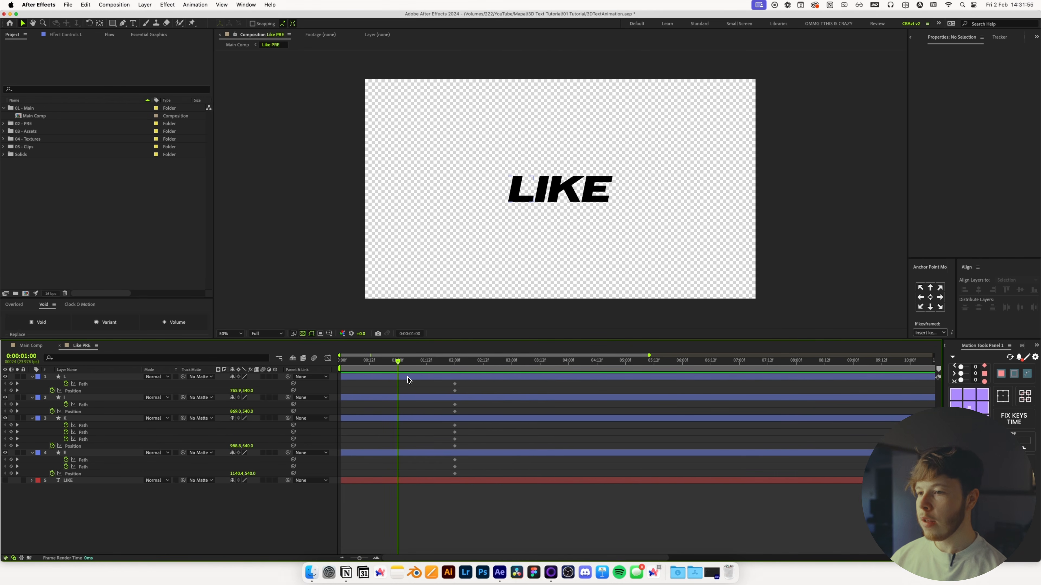
click(407, 376)
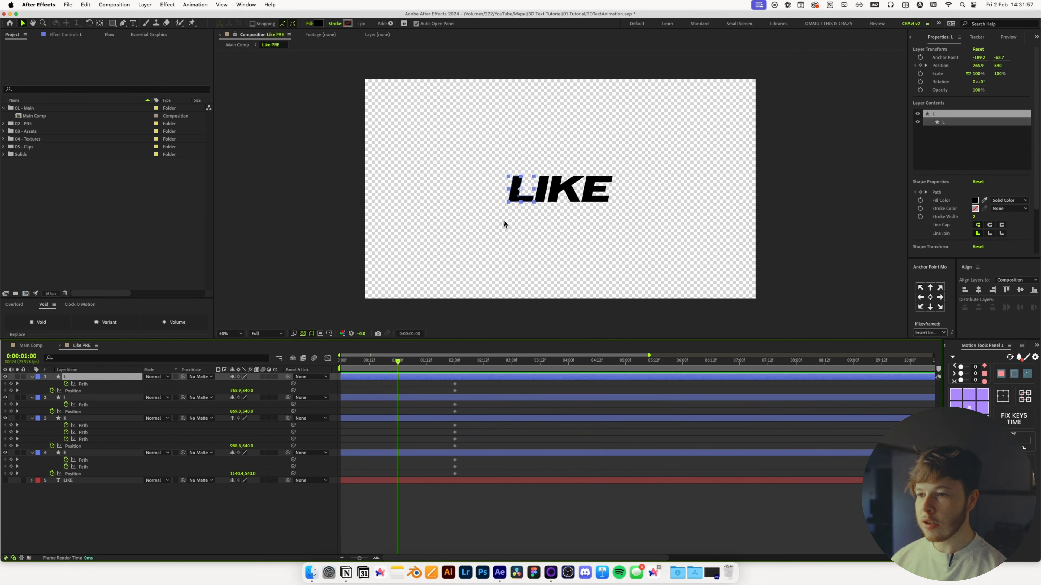
click(78, 391)
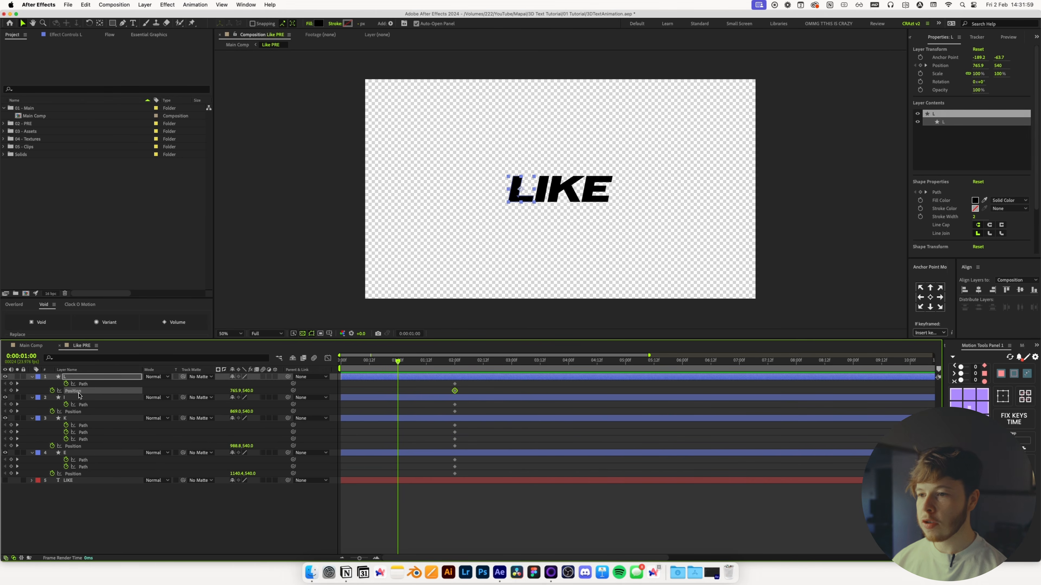
click(83, 384)
drag(476, 160, 511, 216)
drag(512, 176, 471, 177)
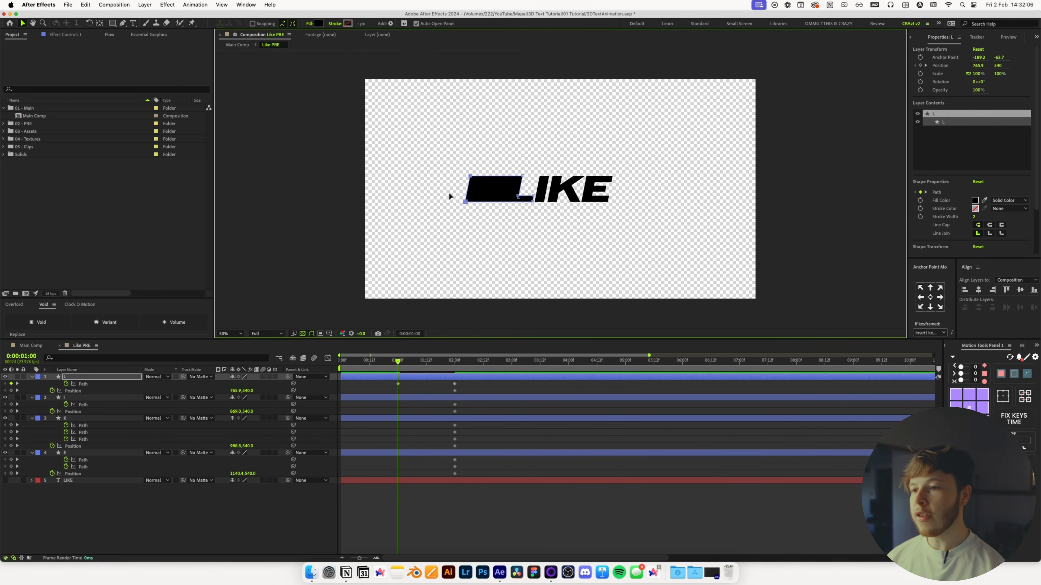
- At 0 seconds, stretch the L's path further left and set its X position to about 129.9
click(342, 362)
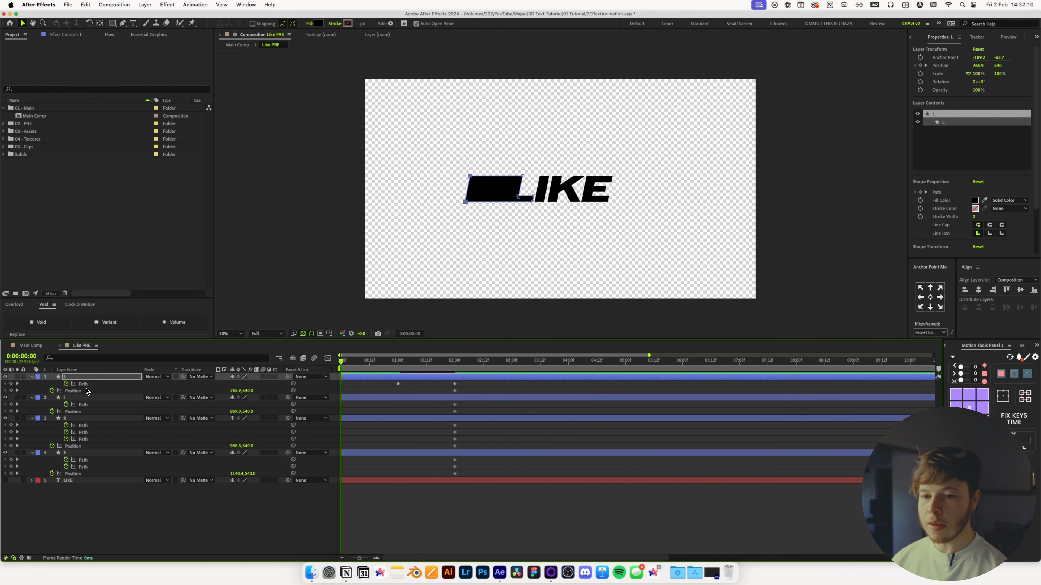
drag(456, 169, 487, 198)
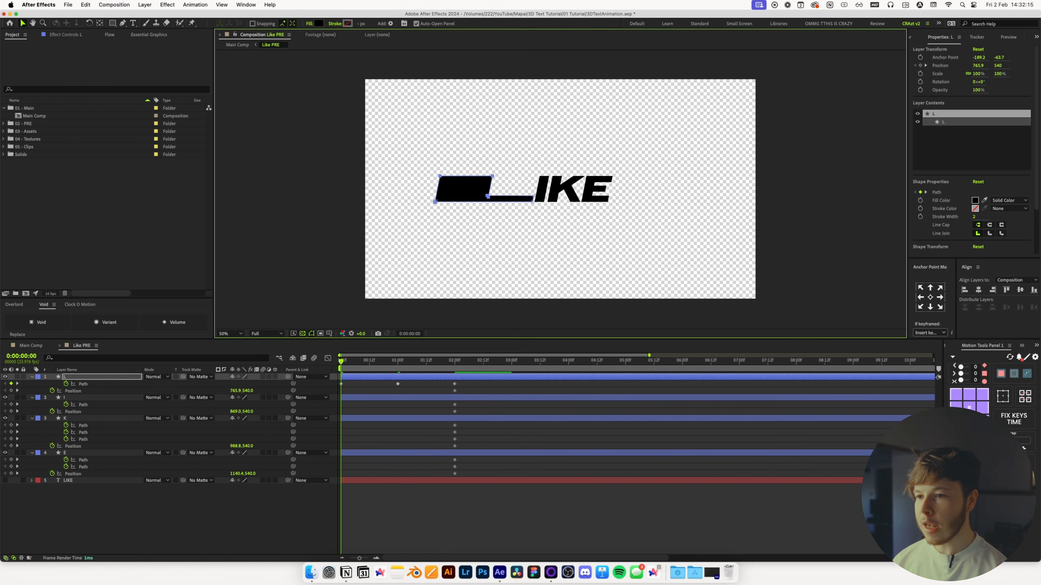
drag(396, 164, 411, 201)
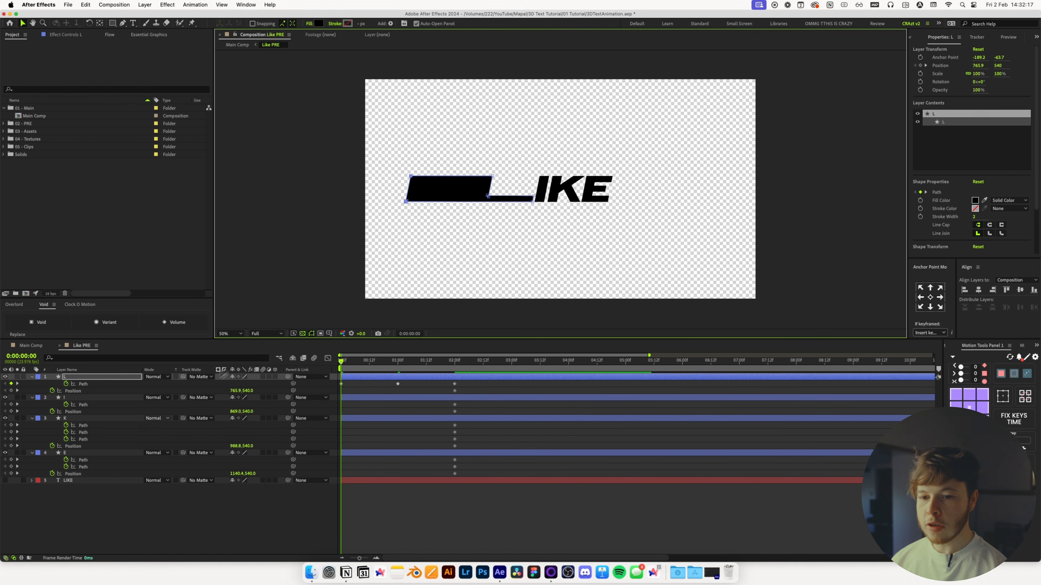
click(78, 392)
drag(241, 391, 200, 393)
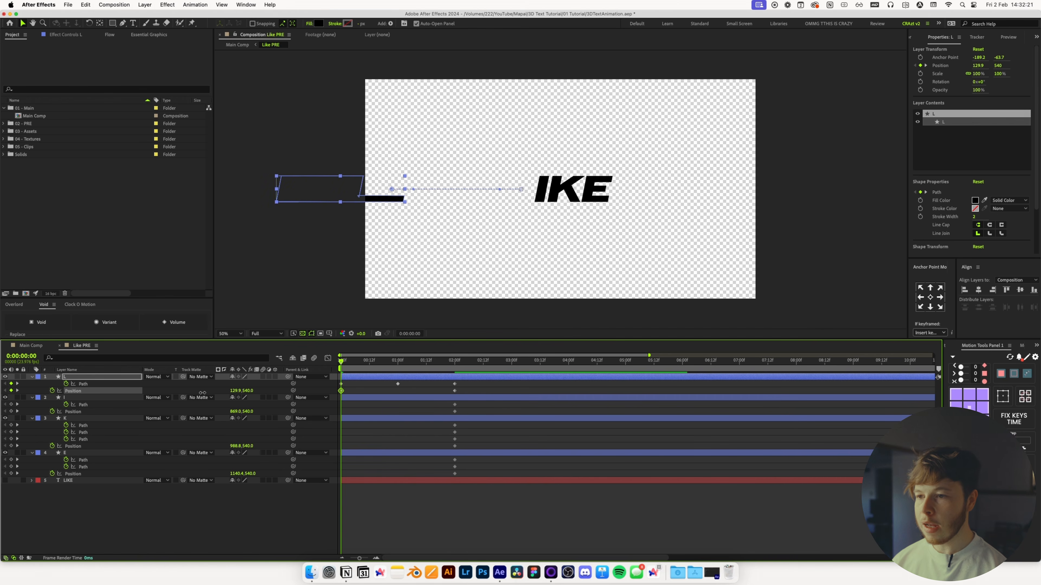
click(492, 391)
- Stretch the E's paths out to the right at 1 second
drag(455, 363, 398, 368)
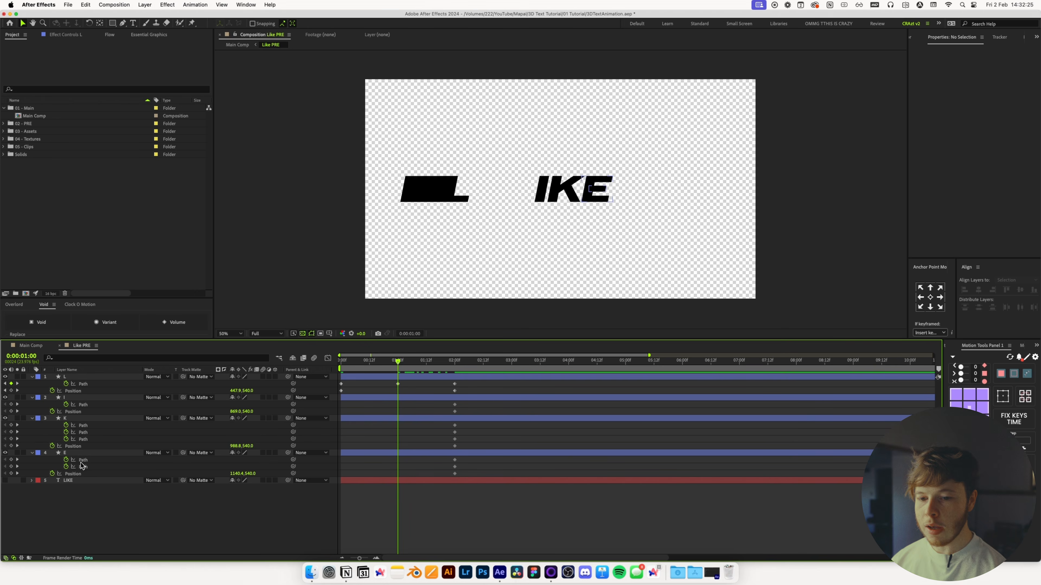
click(92, 467)
drag(655, 146, 699, 205)
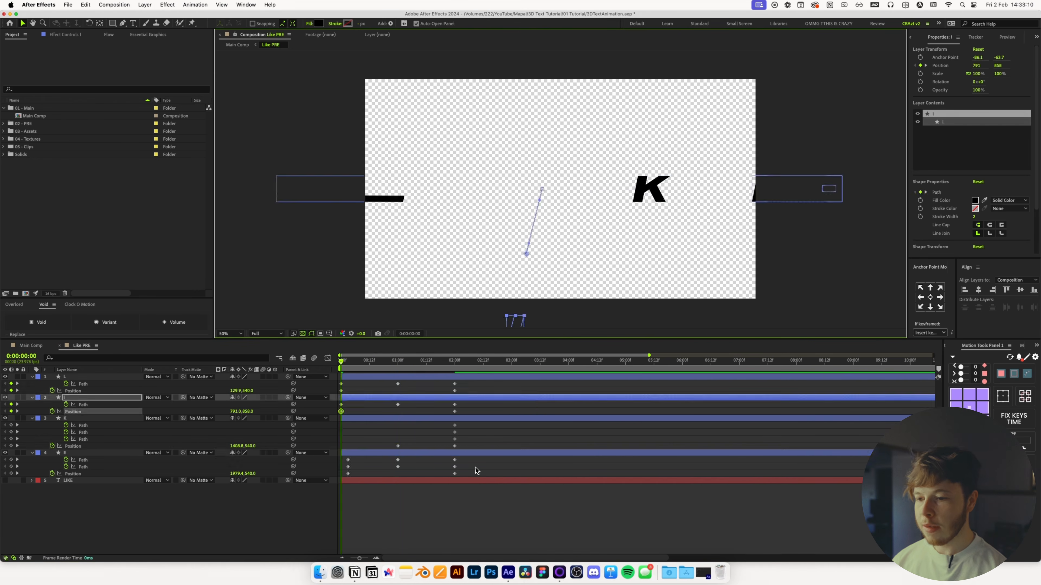
- Apply the 0.88, 0.14, 0.12, 0.86 easing curve to all letter keyframes with Flow and preview the animation
key(super+a)
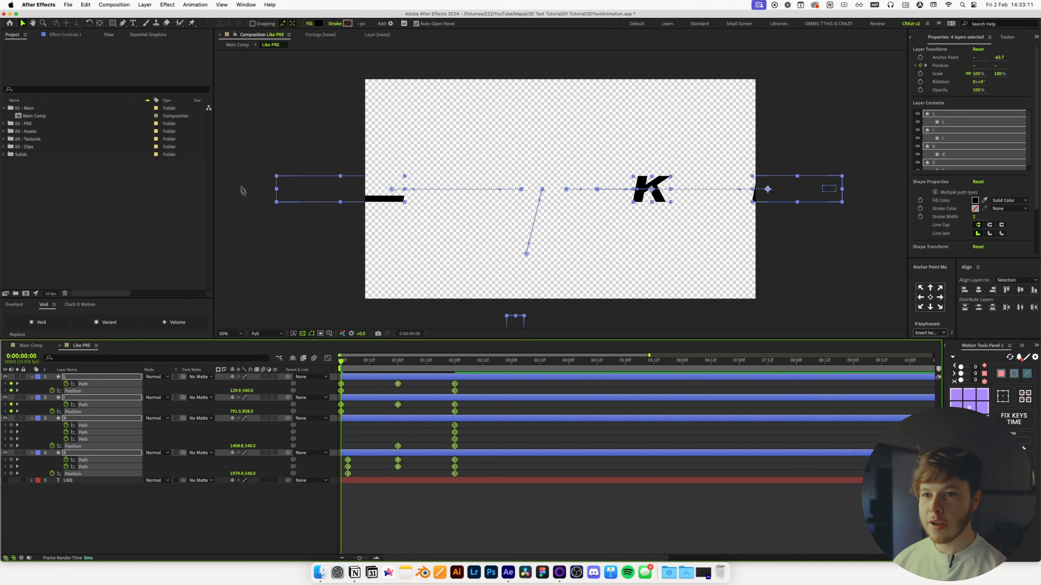
click(108, 35)
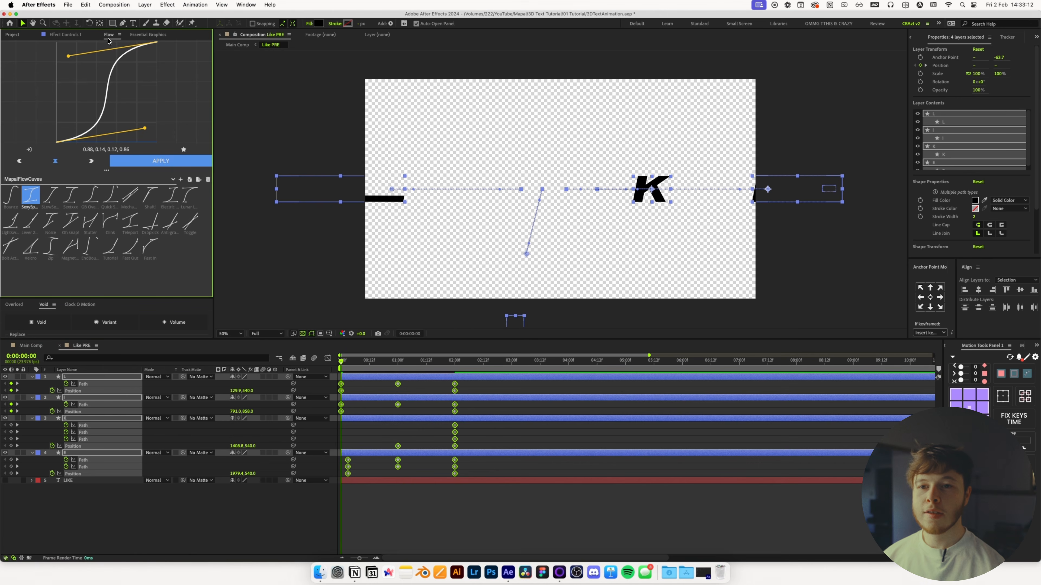
click(143, 165)
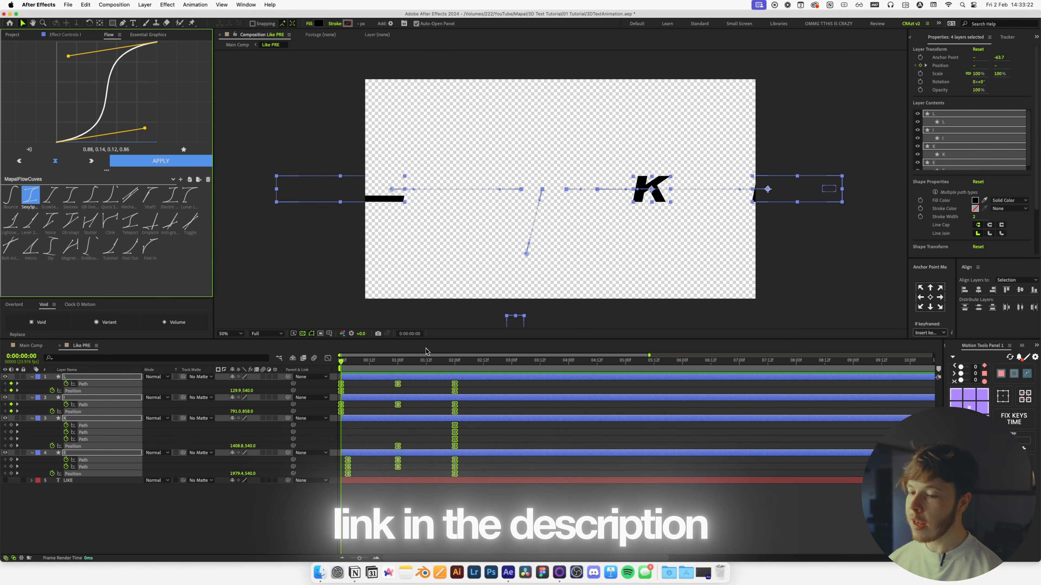
click(474, 468)
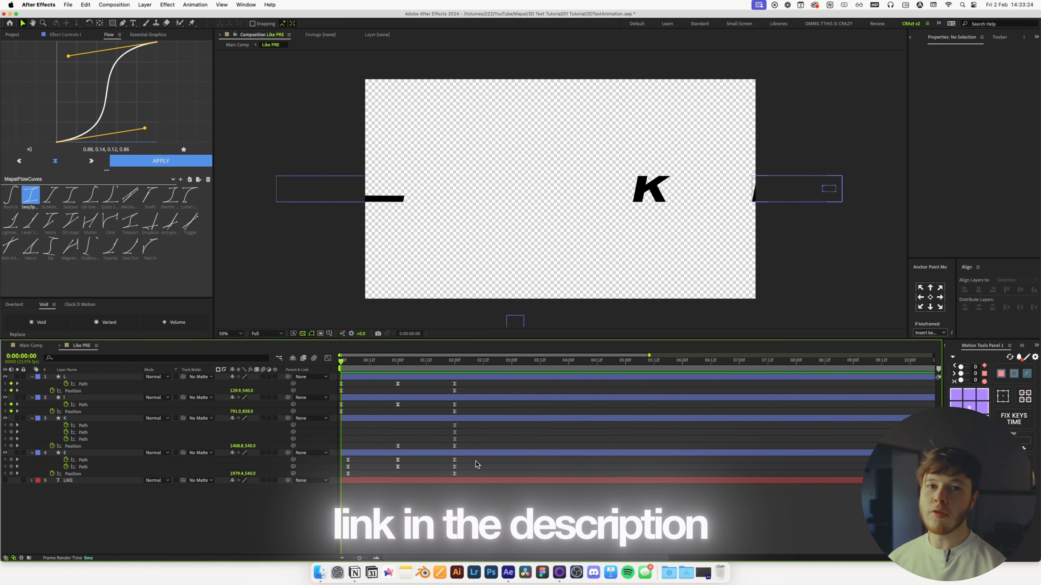
key(space)
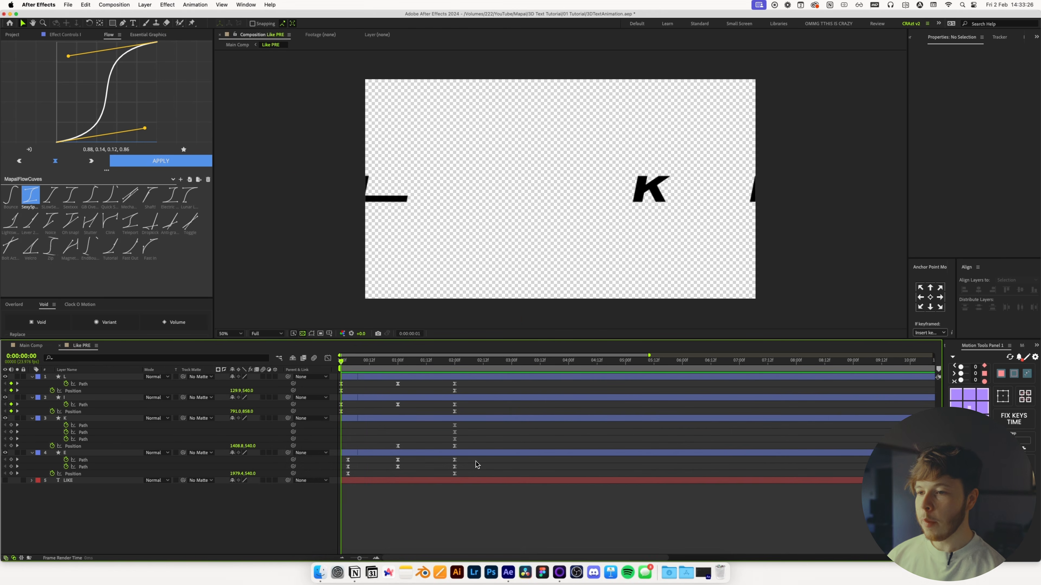
key(space)
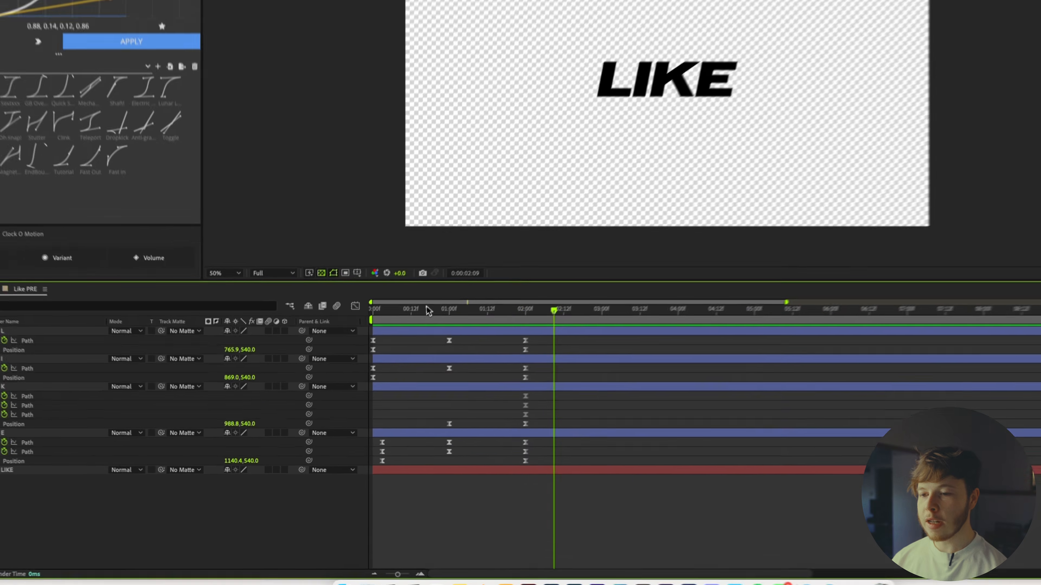
- Compress the I layer's path and position keyframes to end at about frame 16 and play back the result
drag(343, 366, 394, 370)
drag(534, 233, 539, 258)
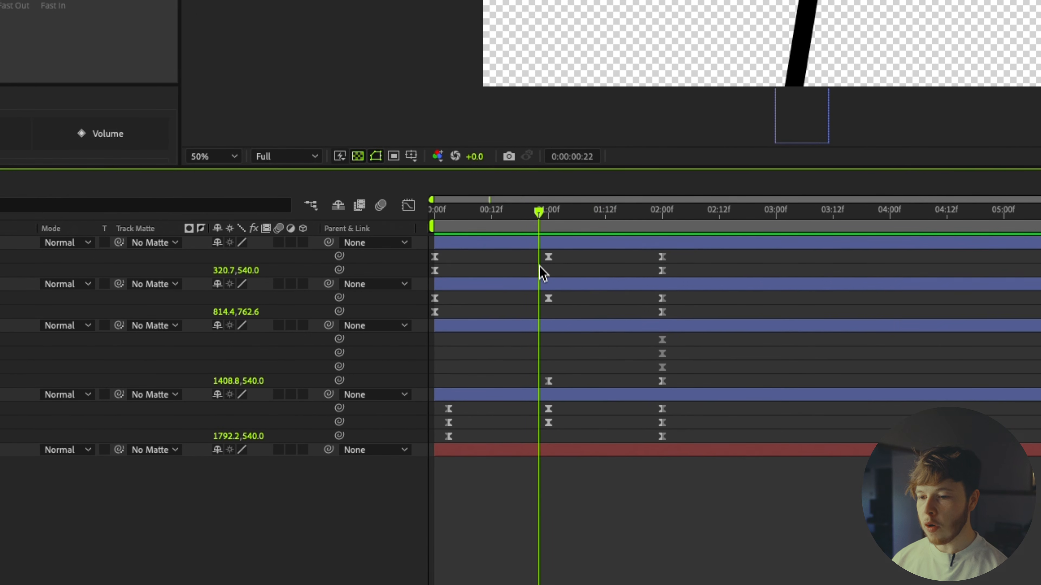
drag(671, 319, 408, 300)
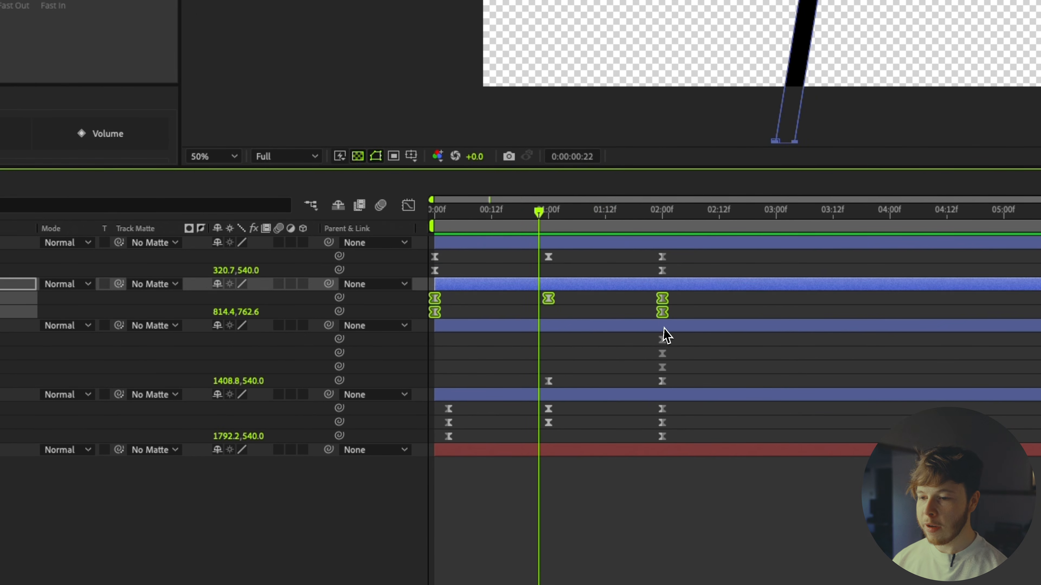
drag(661, 317, 510, 326)
drag(446, 218, 338, 225)
key(space)
key(space)
- Delay the I layer's first position keyframe to about frame 8, in line with its middle path keyframe
drag(459, 216, 428, 222)
key(space)
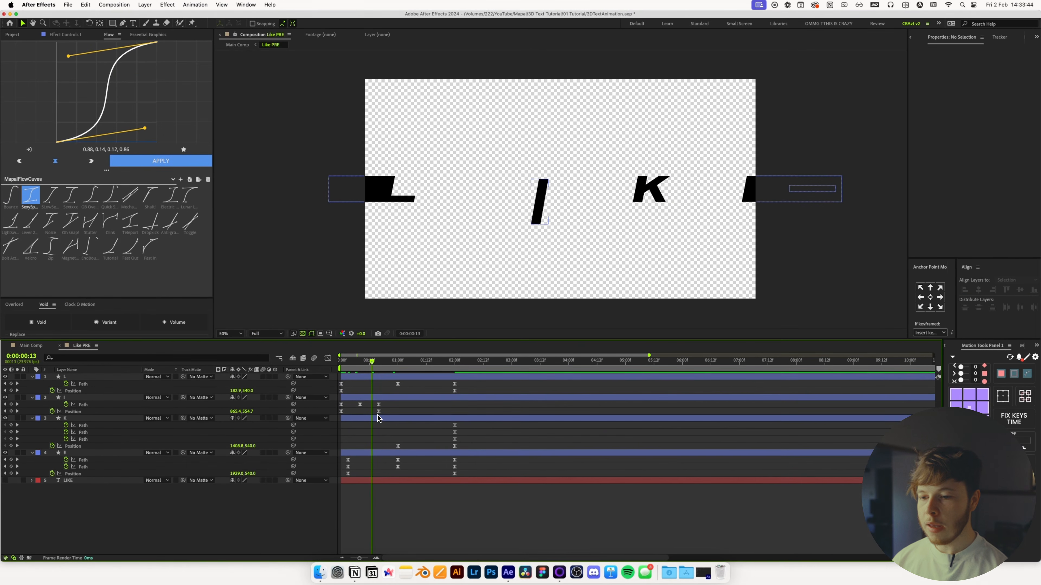
drag(341, 411, 360, 411)
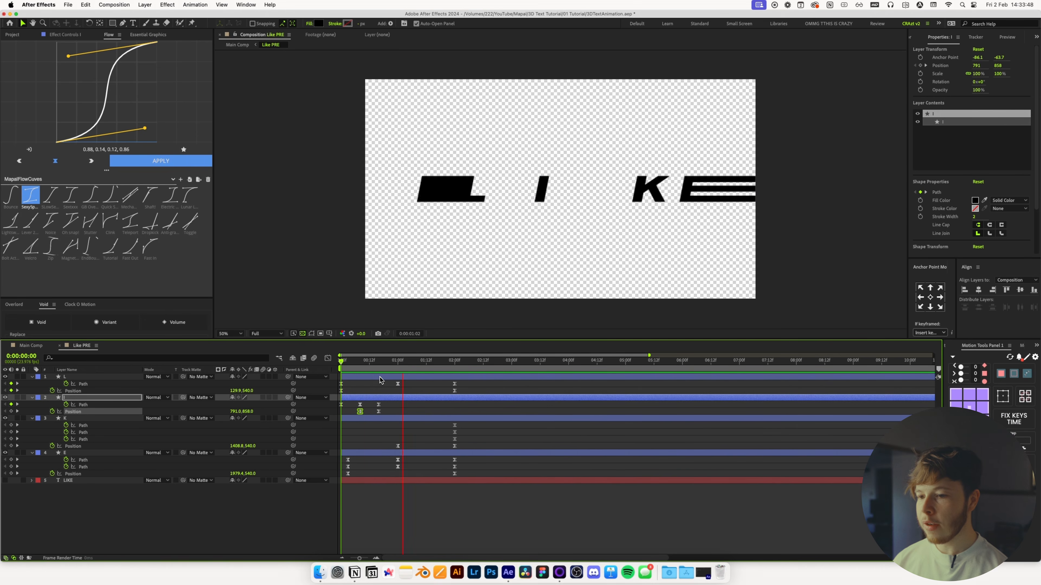
- Compress the L layer's path and position keyframes to end at about frame 18 and preview the timing
key(j)
drag(475, 390, 337, 380)
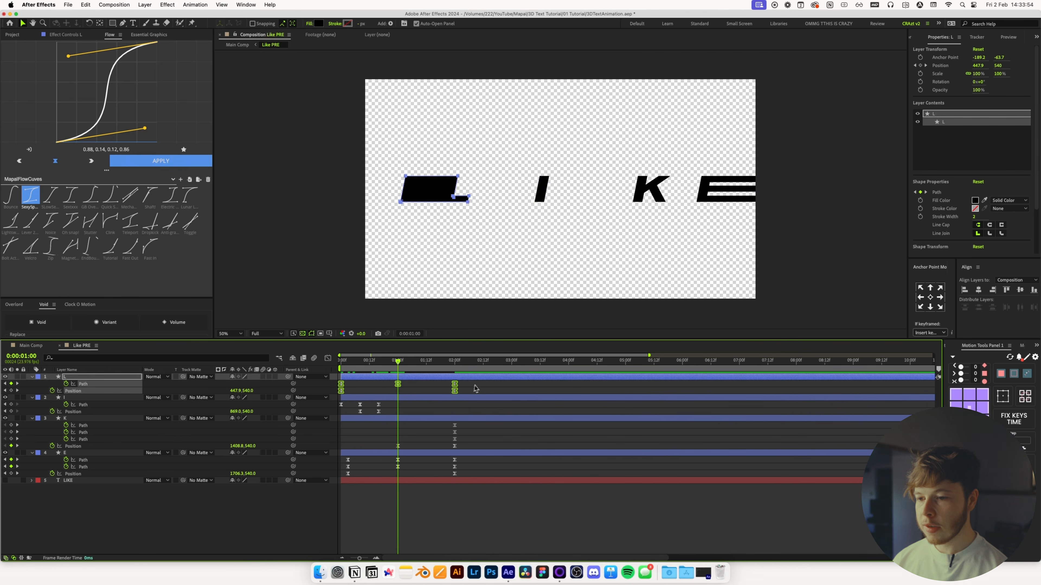
drag(455, 392, 292, 367)
key(space)
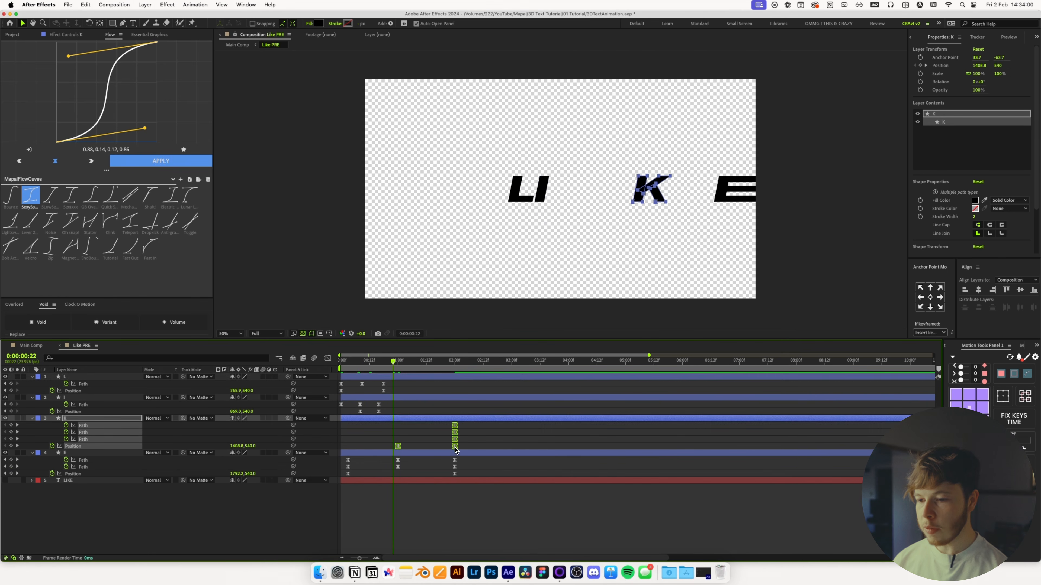
- Shorten the K's keyframe span to end at about 1:10 and the E's to end at about frame 19
drag(455, 446, 421, 447)
drag(485, 457, 343, 487)
drag(455, 474, 386, 474)
click(353, 363)
drag(354, 367, 375, 374)
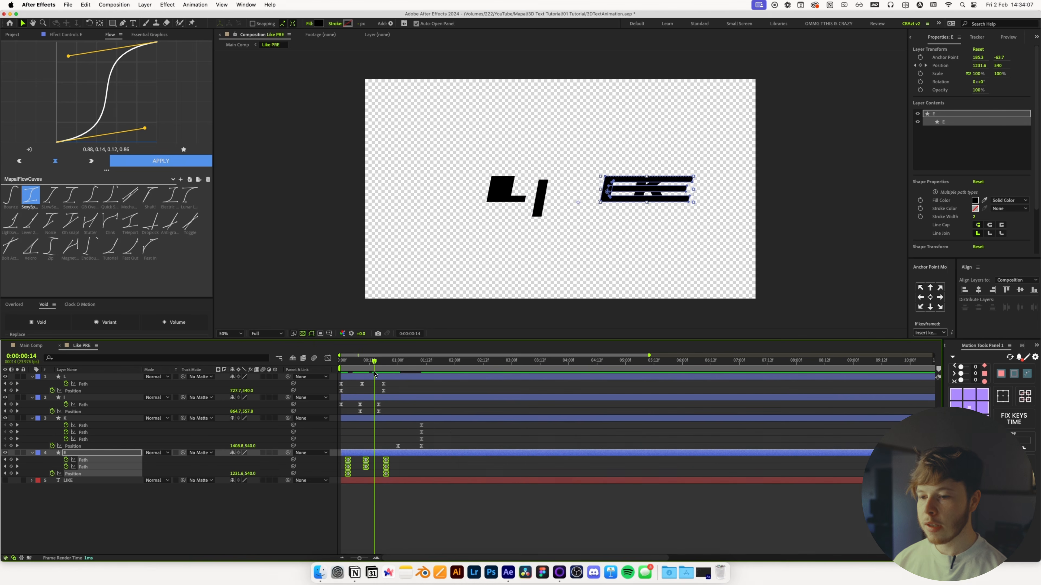
- Shift the K layer's keyframes to start at 0:00 and the E layer's to start at about frame 1, and preview the timing
drag(442, 427, 343, 451)
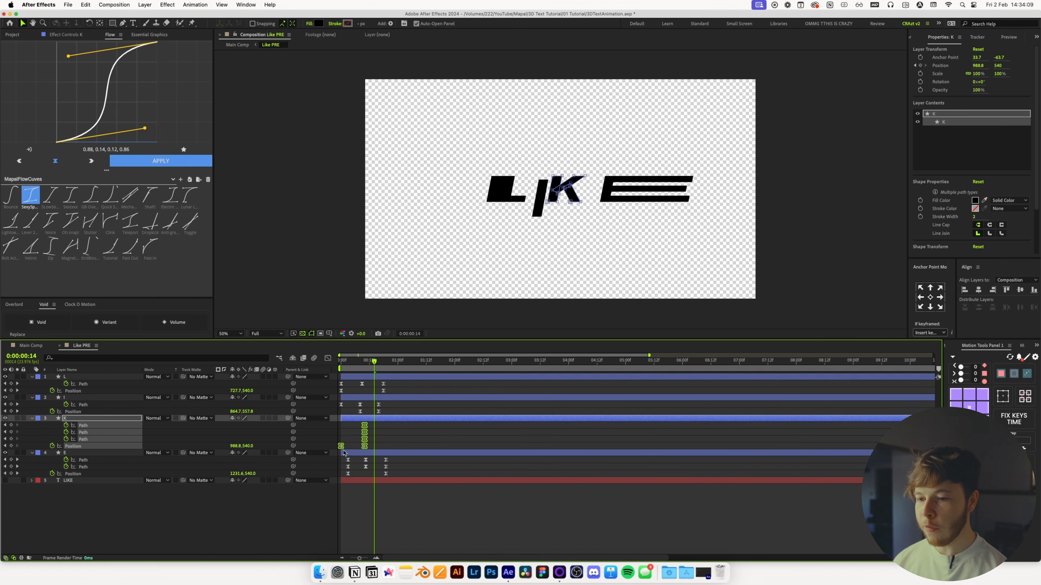
drag(383, 364, 388, 405)
drag(394, 475, 341, 457)
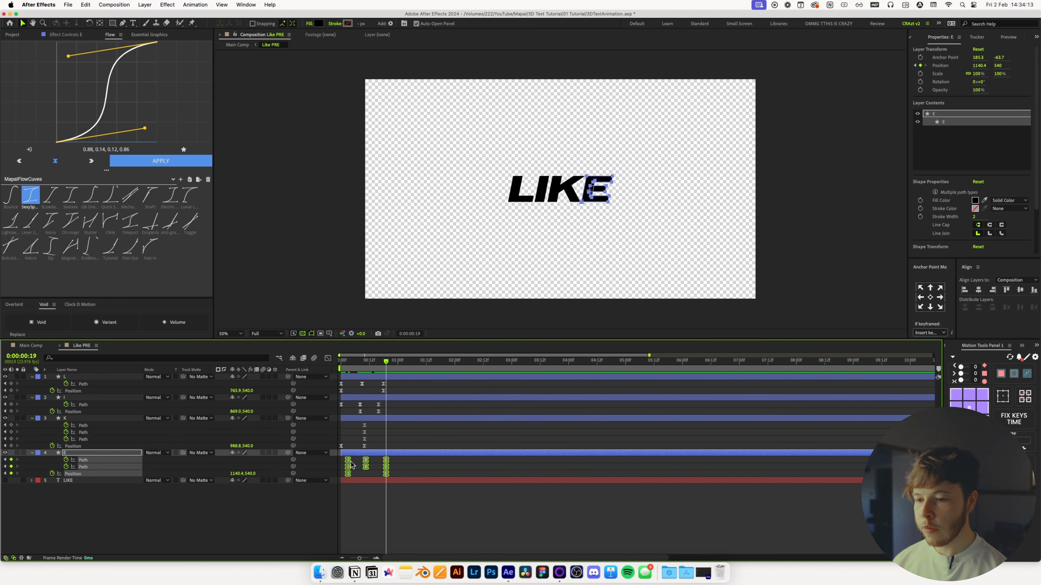
mouse_move(355, 367)
mouse_down()
mouse_move(344, 369)
mouse_move(385, 372)
mouse_move(341, 371)
mouse_up()
click(434, 505)
key(space)
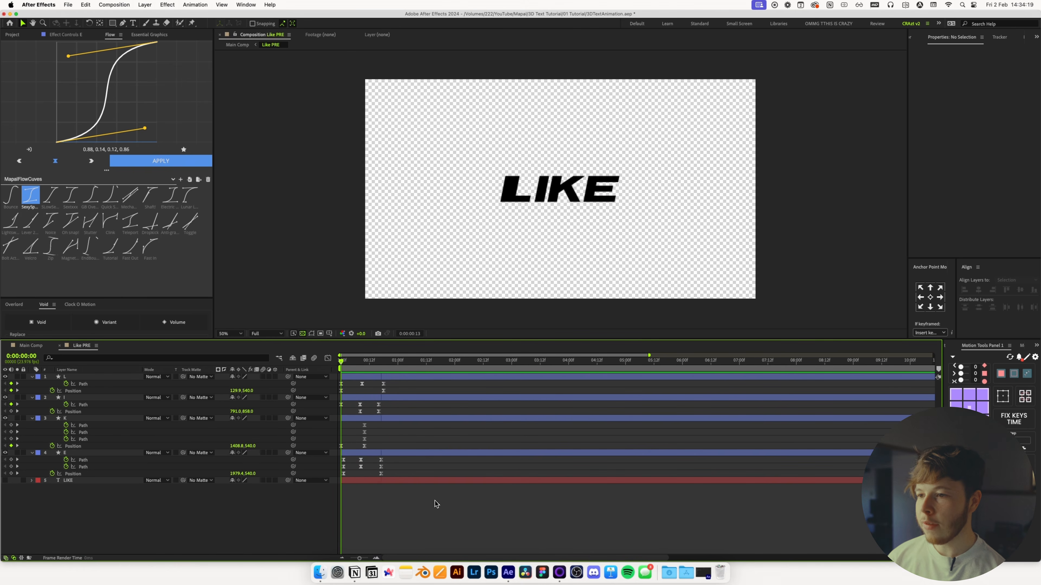
key(space)
- Split the L, I, K and E layers at frame 22 and keep the second halves together above the originals
mouse_move(410, 373)
mouse_down()
mouse_move(344, 371)
mouse_move(395, 372)
mouse_up()
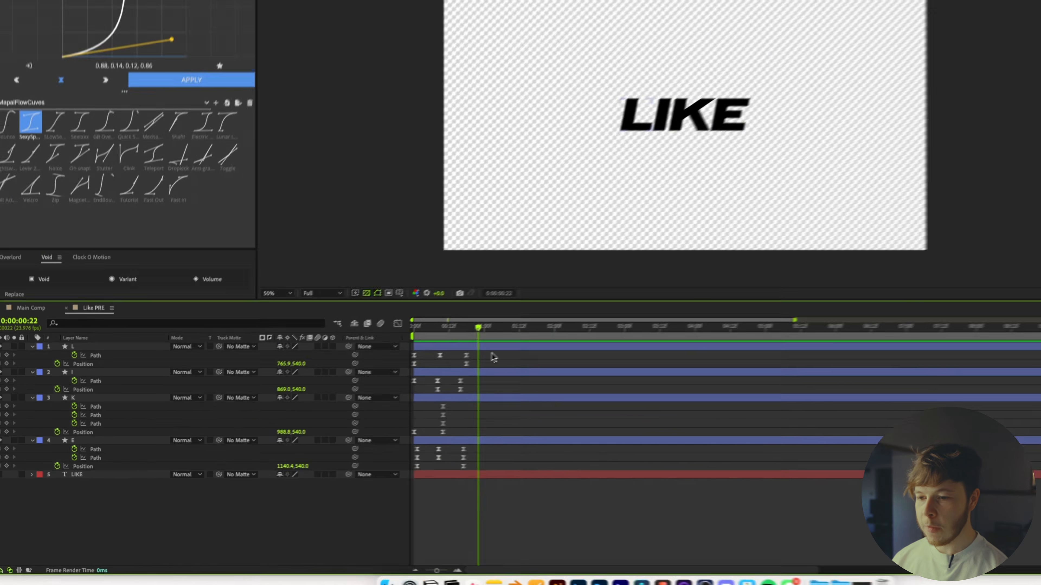
key(u)
click(404, 378)
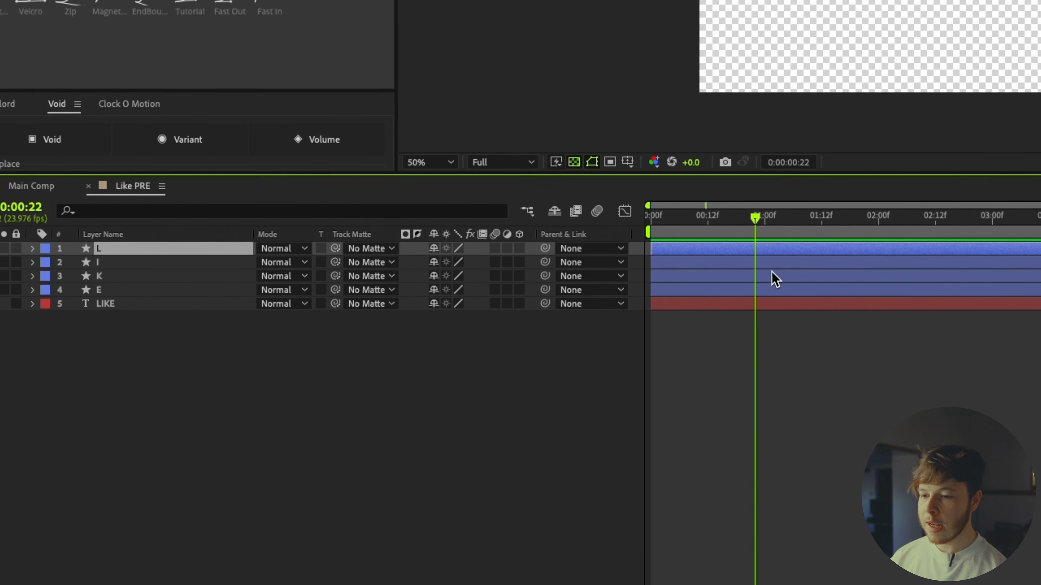
shift+click(769, 302)
ctrl+click(750, 302)
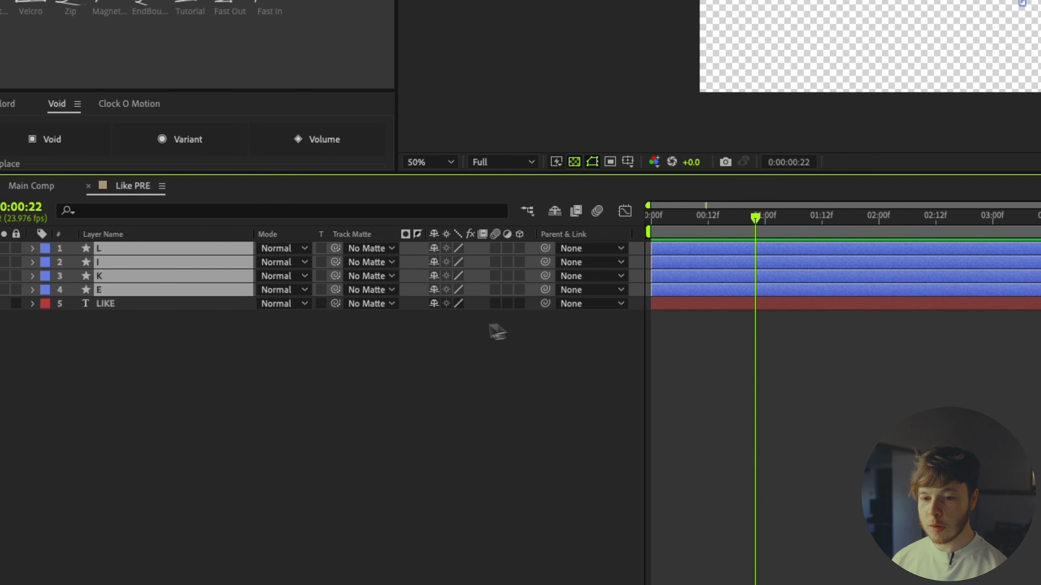
key(super+shift+d)
drag(100, 335, 131, 236)
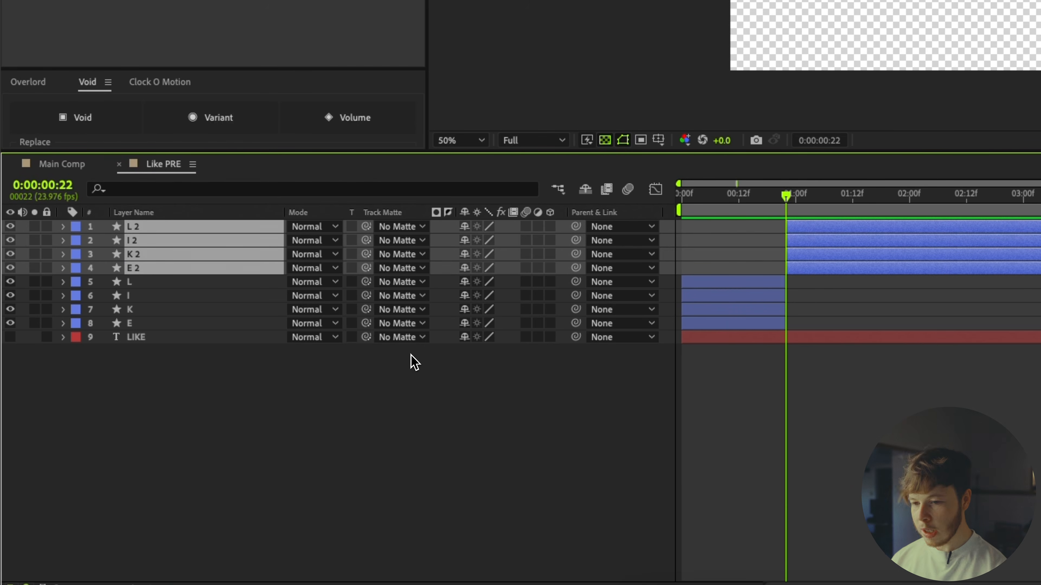
- Delete all path and position keyframes from the L 2, I 2, K 2 and E 2 layers
key(u)
drag(846, 427, 594, 236)
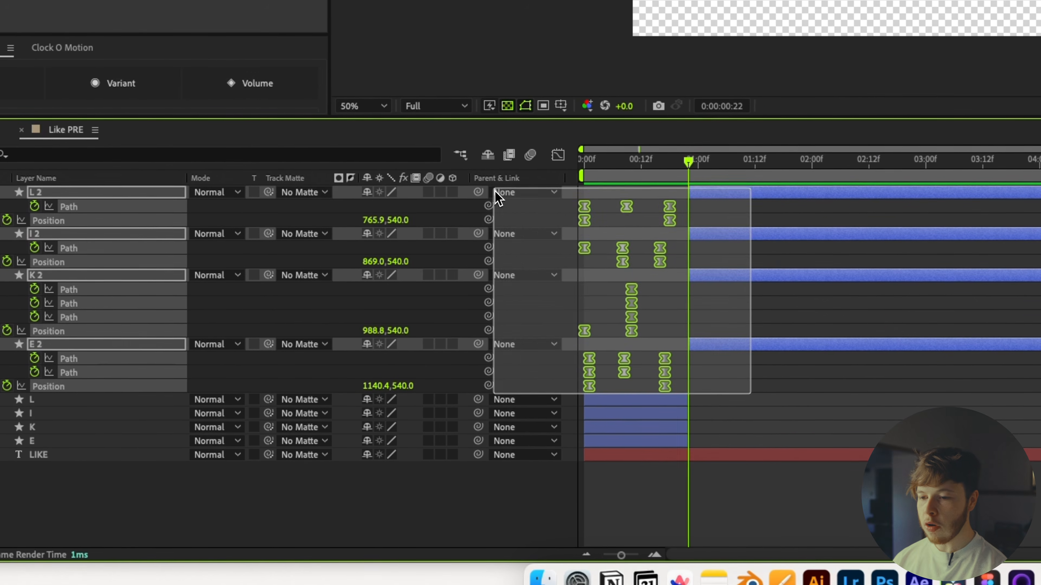
drag(497, 196, 495, 191)
key(Delete)
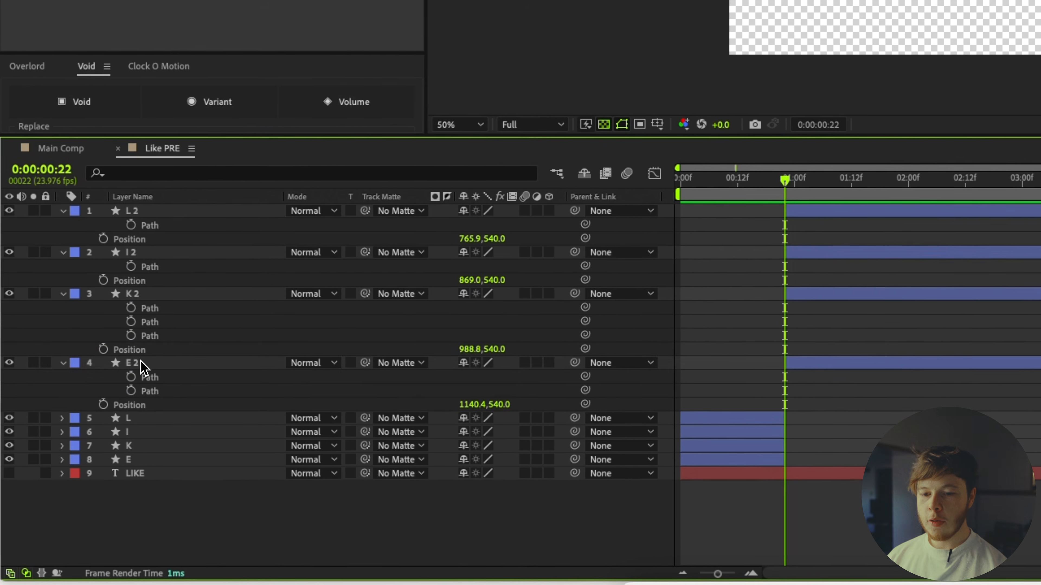
- Turn the L 2, I 2, K 2 and E 2 layers into 3D layers
click(44, 344)
shift+click(55, 192)
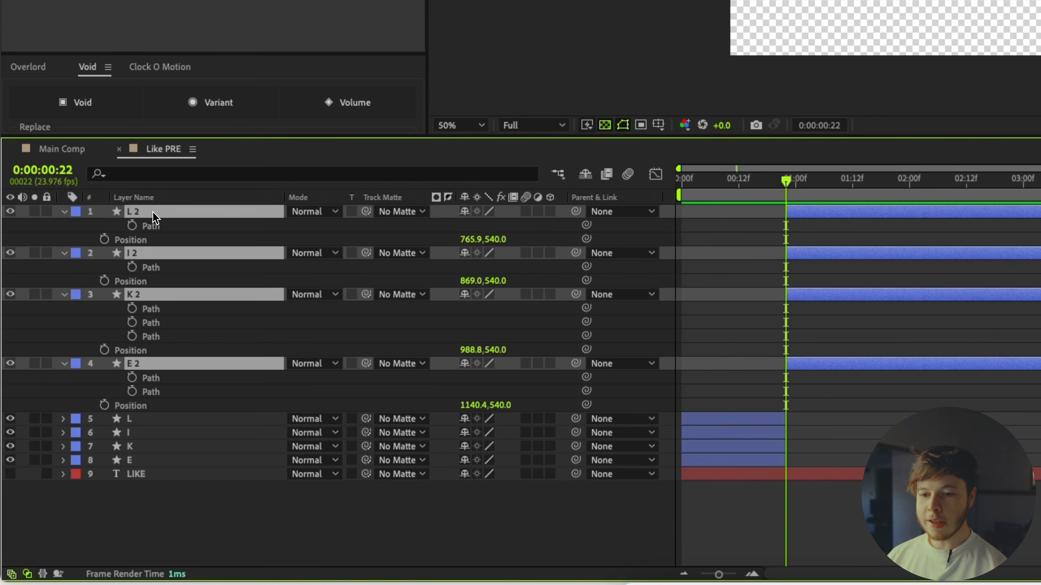
click(550, 212)
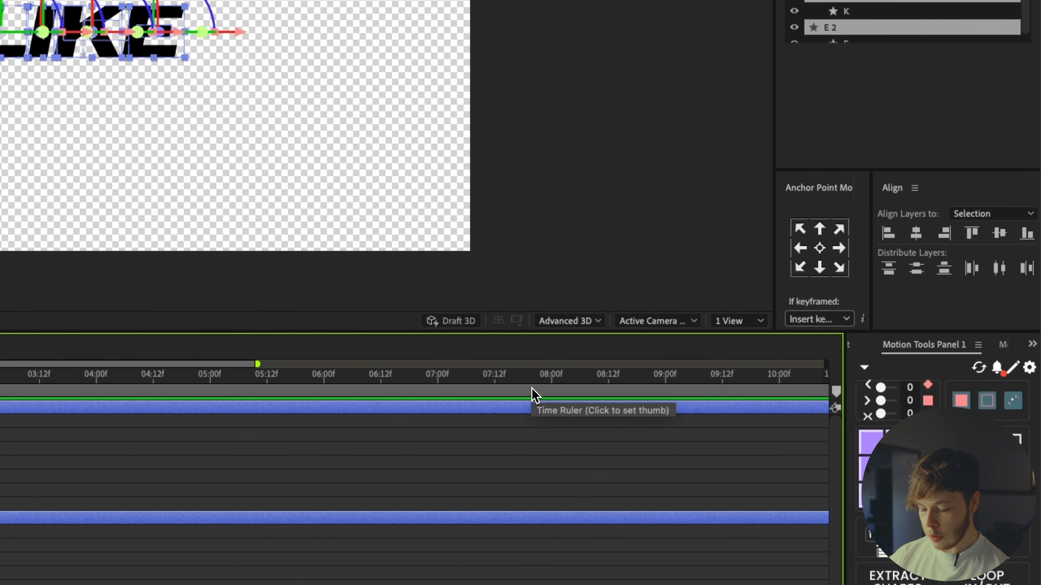
- Check the 3D renderer choice in the Like PRE composition settings and leave without changes
key(super+k)
click(196, 227)
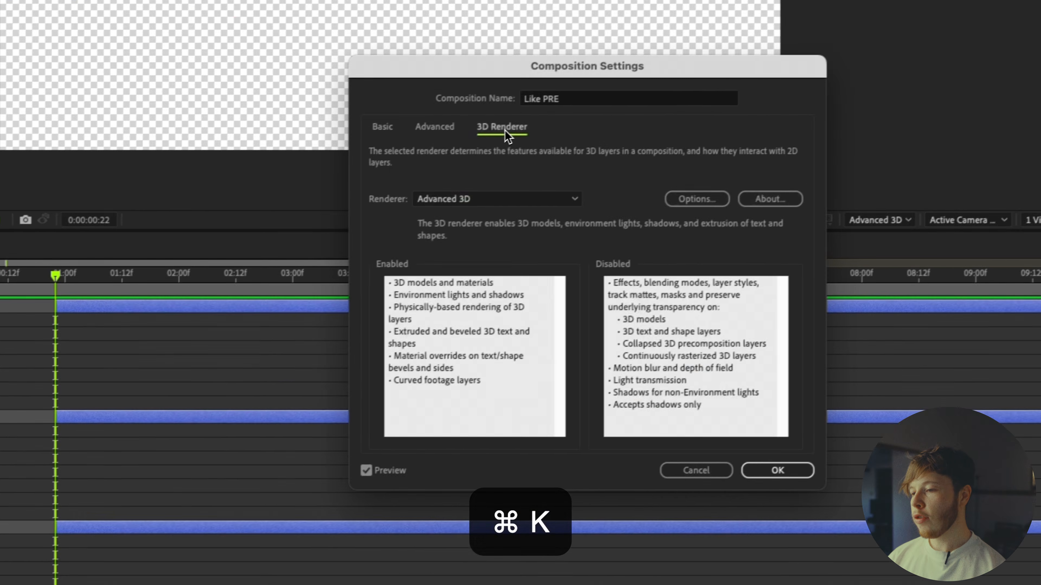
click(549, 198)
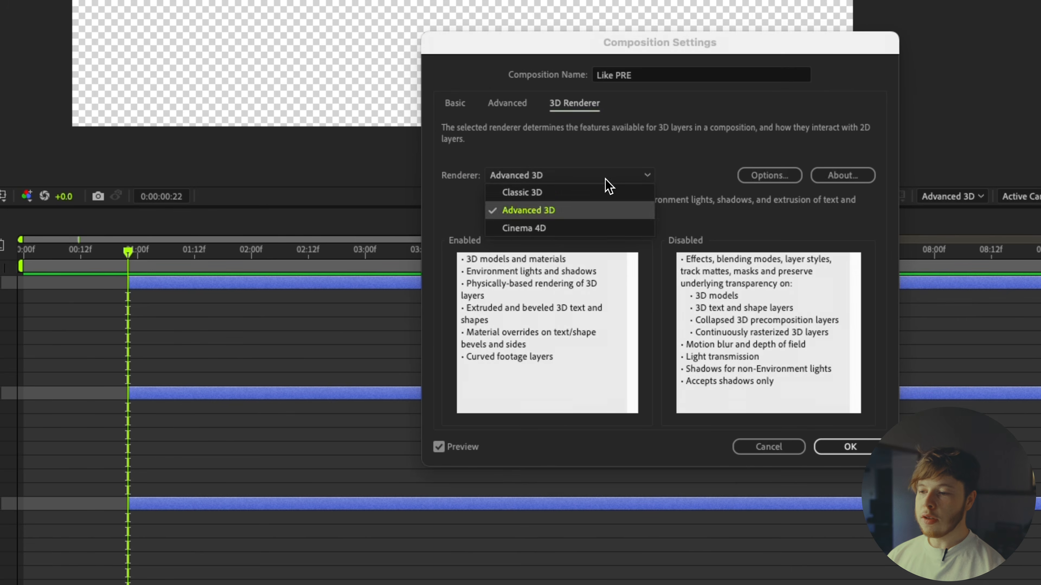
click(768, 446)
- Find the Extrusion Depth of the four 3D letter layers and add a keyframe for it at frame 22
click(248, 233)
text(ex)
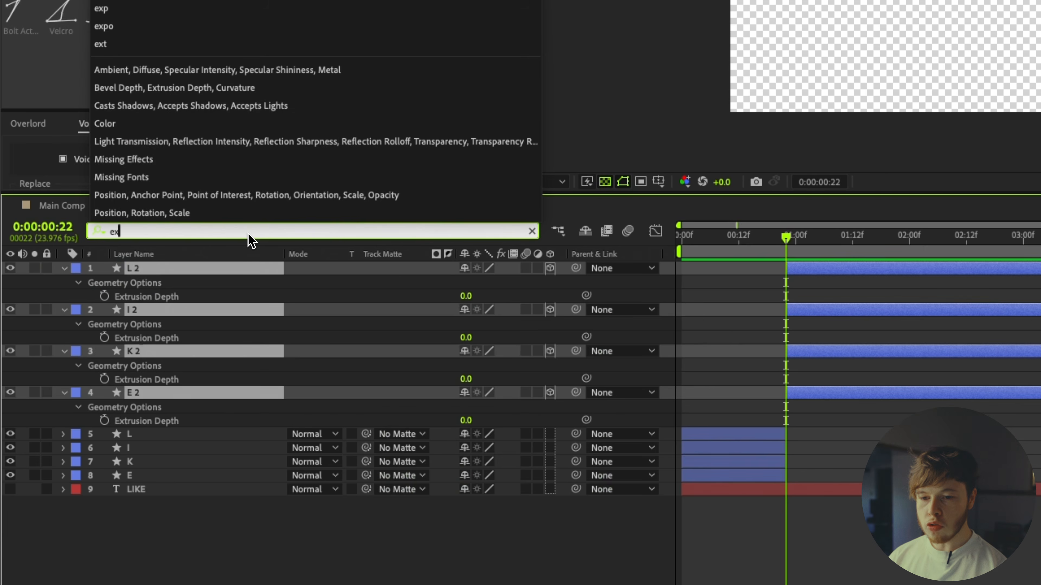
click(105, 296)
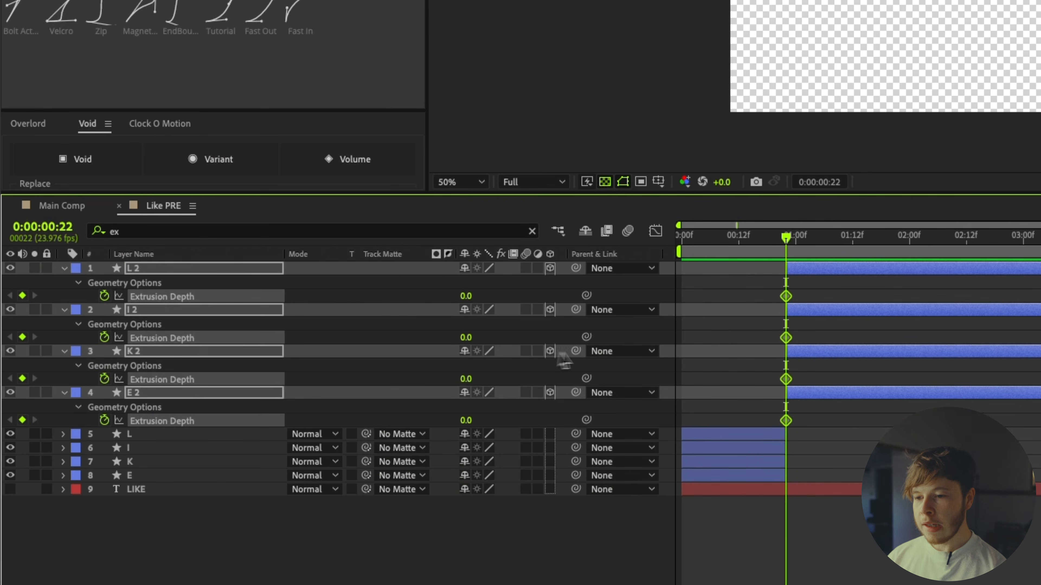
- Set the Extrusion Depth of the four 3D letter layers to 40 at 1:12
drag(786, 239, 800, 243)
drag(663, 240, 714, 249)
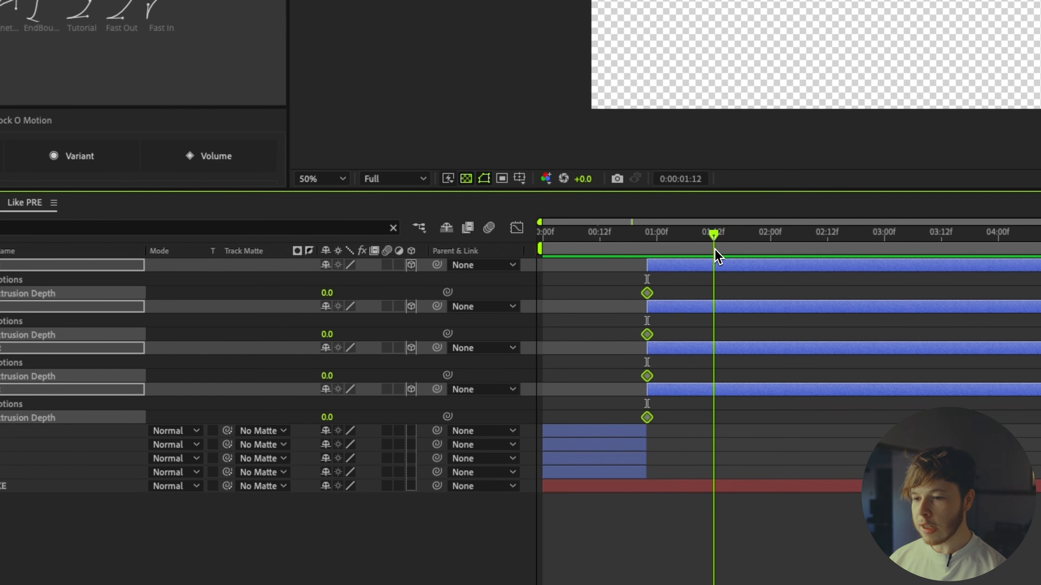
drag(327, 298, 344, 298)
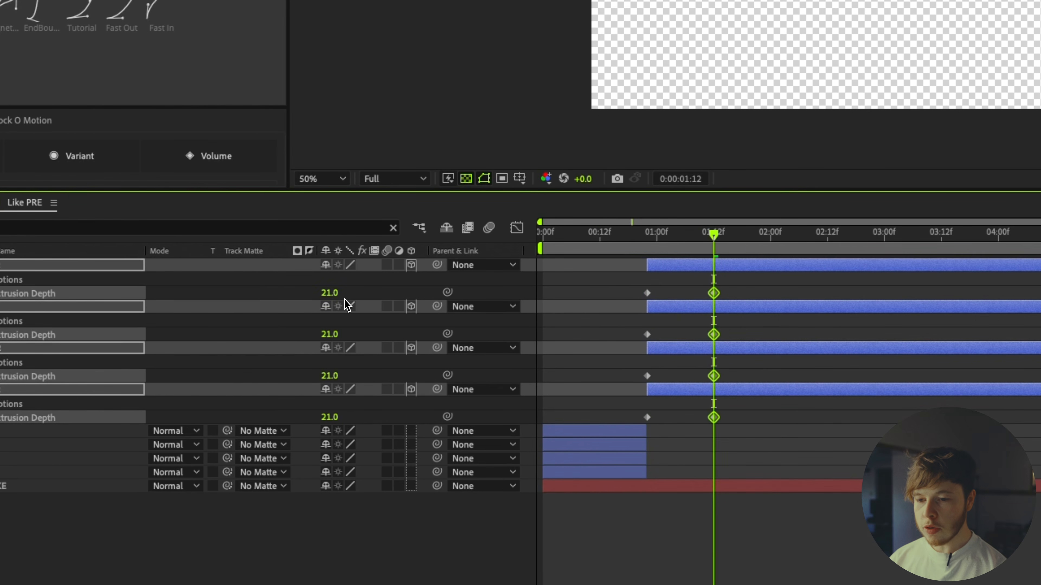
click(328, 299)
text(40)
key(Return)
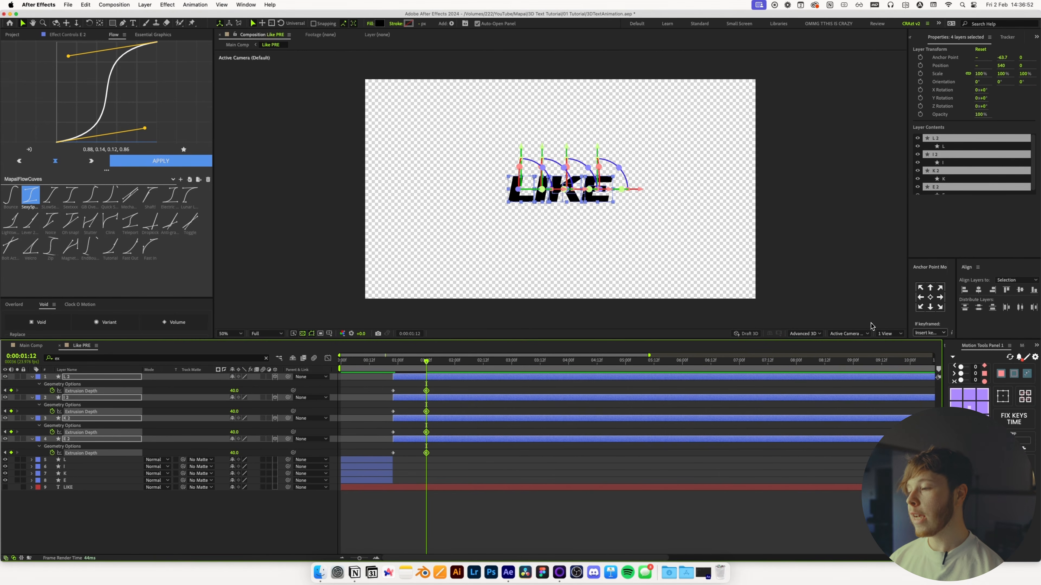
- Examine the extrusion growing between its keyframes from the Left view in a two-view layout, and return to a single view
click(889, 337)
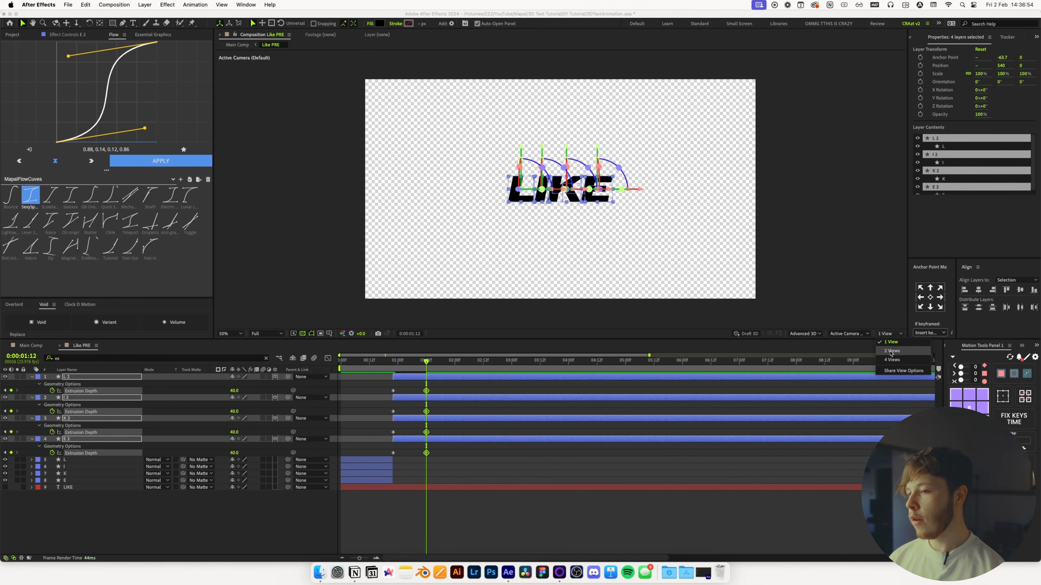
click(892, 353)
scroll(752, 200, up, 2)
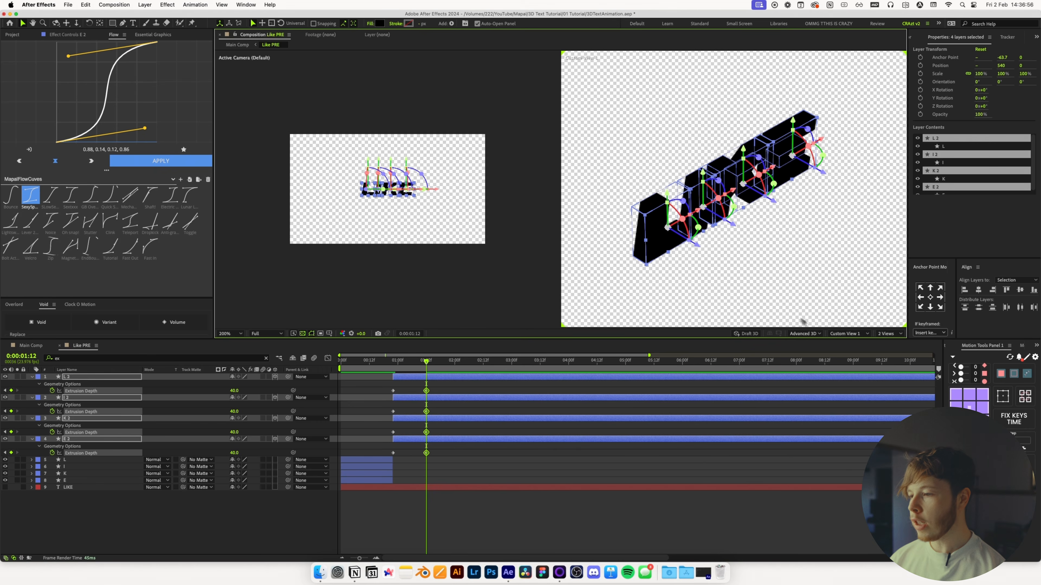
click(847, 334)
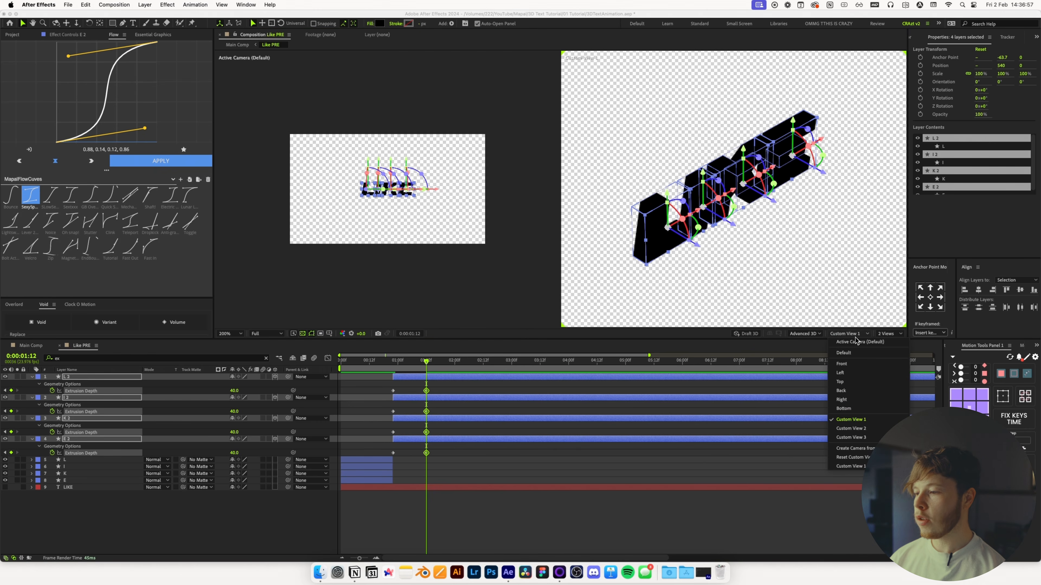
click(841, 374)
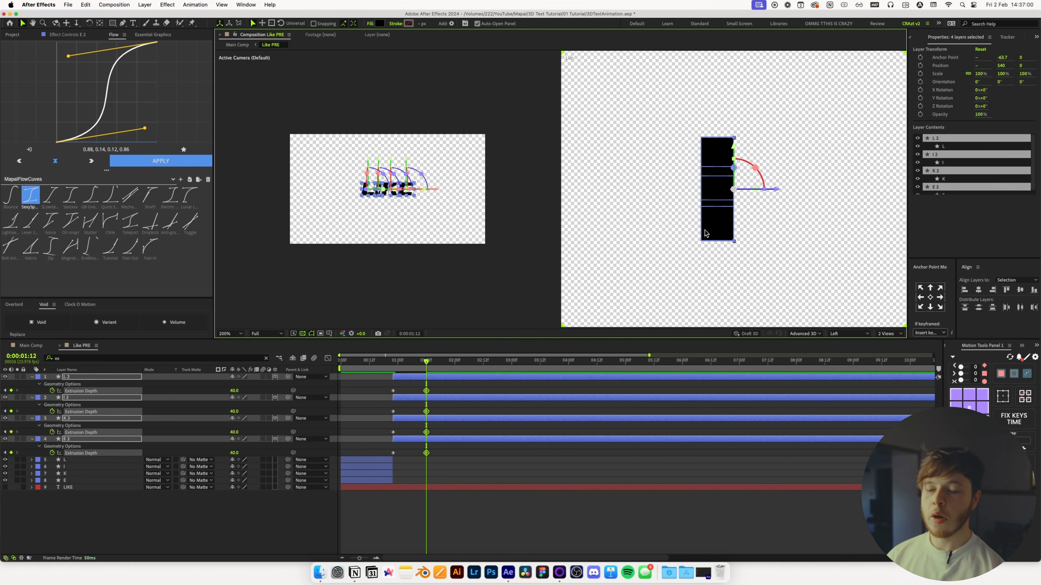
drag(395, 369, 424, 371)
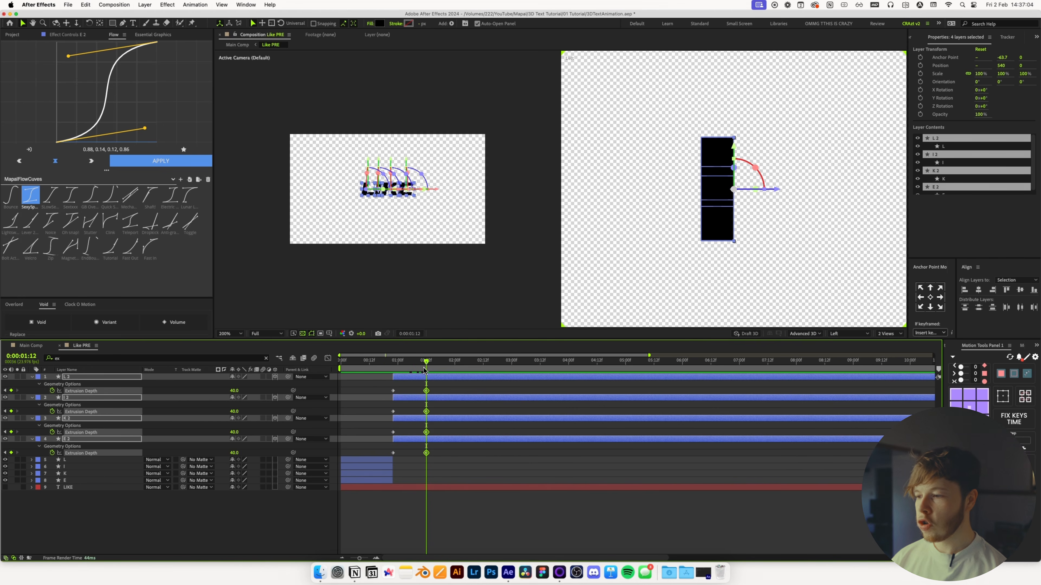
click(889, 334)
click(889, 347)
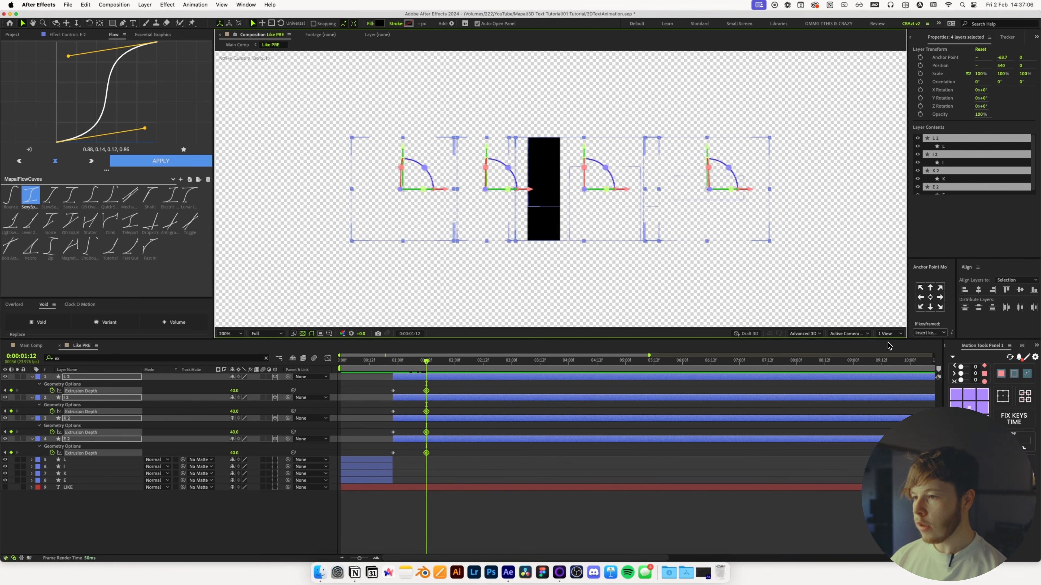
- Add Position and X, Y and Z Rotation keyframes at frame 22 to the L 2, I 2, K 2 and E 2 layers
key(comma)
key(p)
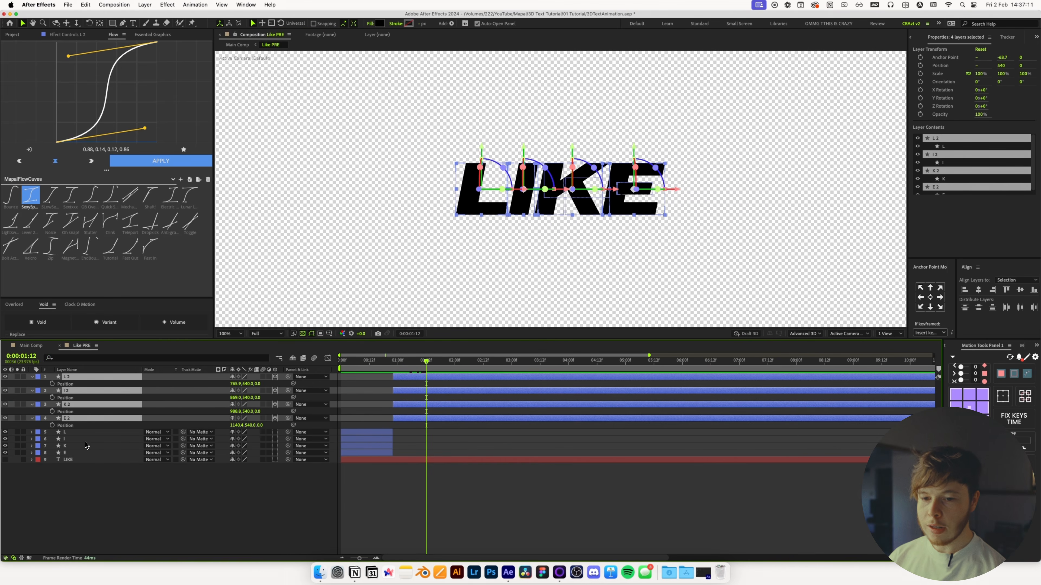
drag(424, 371, 392, 369)
key(shift+r)
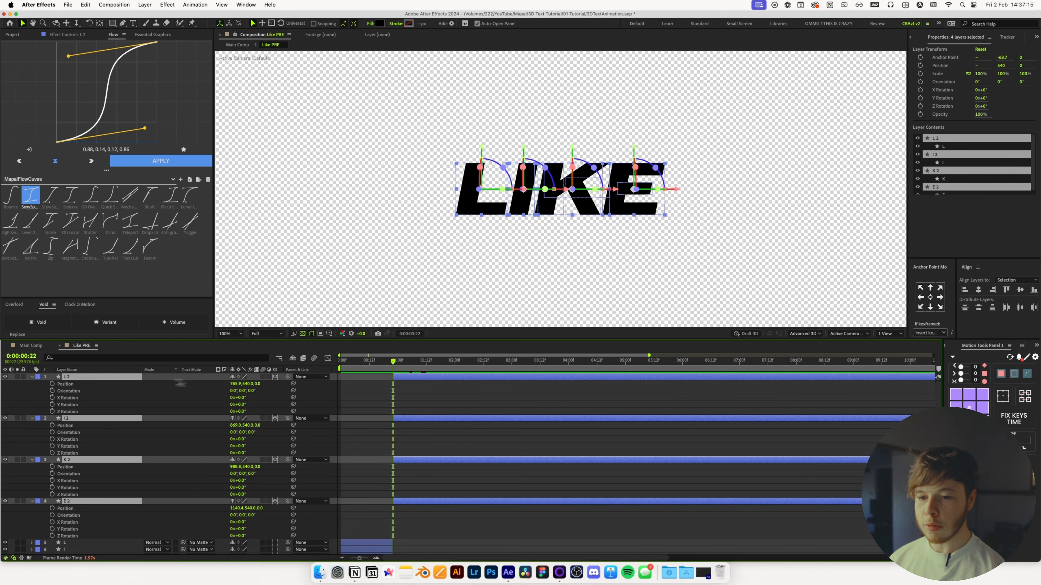
click(52, 384)
drag(52, 398, 53, 412)
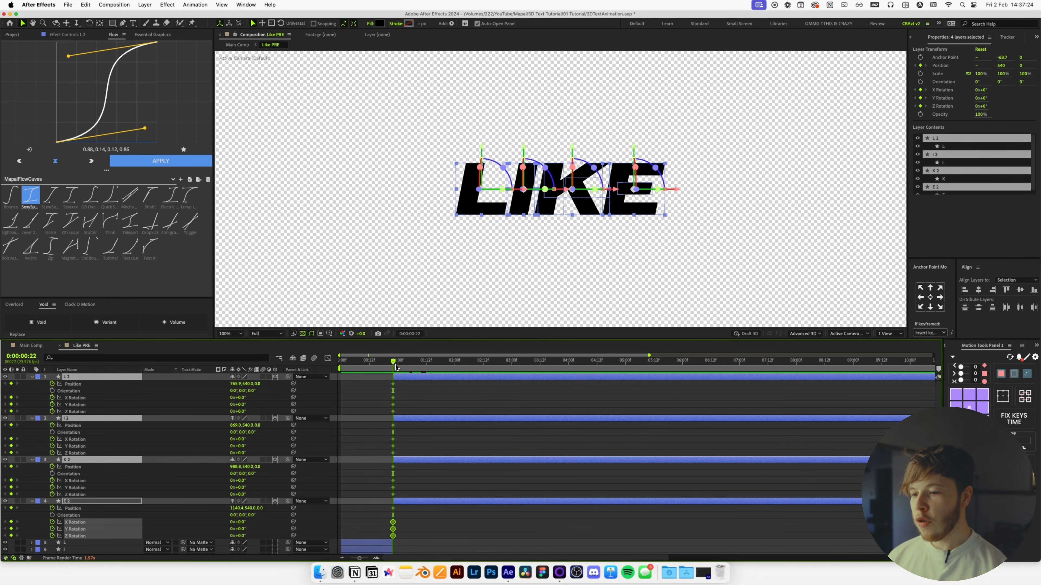
- At 2:12, rotate L 2 to X 26°, Y -29° and Z -16°, and move it to position 652.2, 428.2, 120.7
drag(396, 367, 485, 371)
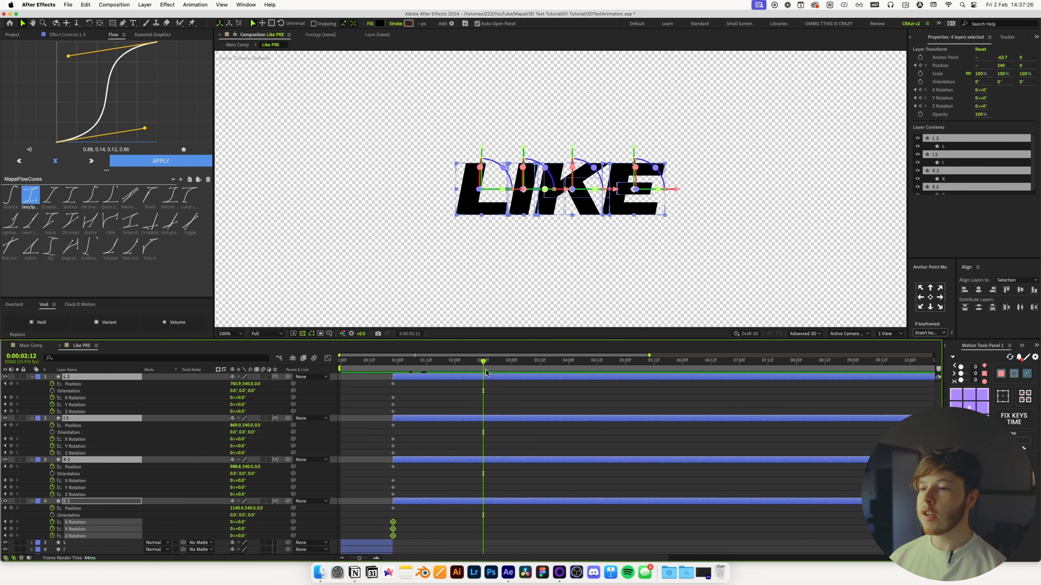
click(484, 391)
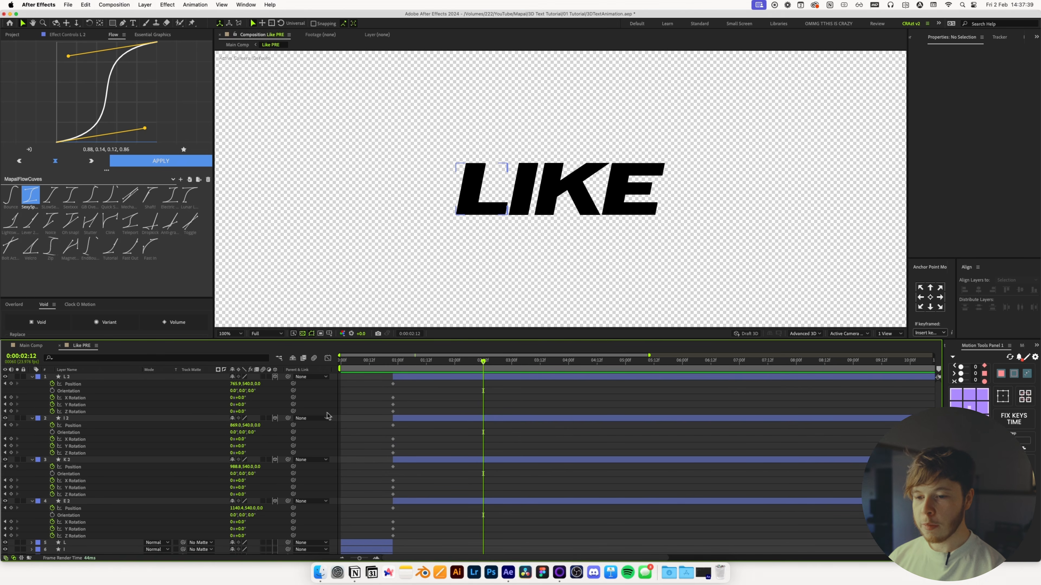
mouse_move(242, 407)
mouse_down()
mouse_move(230, 404)
mouse_move(245, 403)
mouse_up()
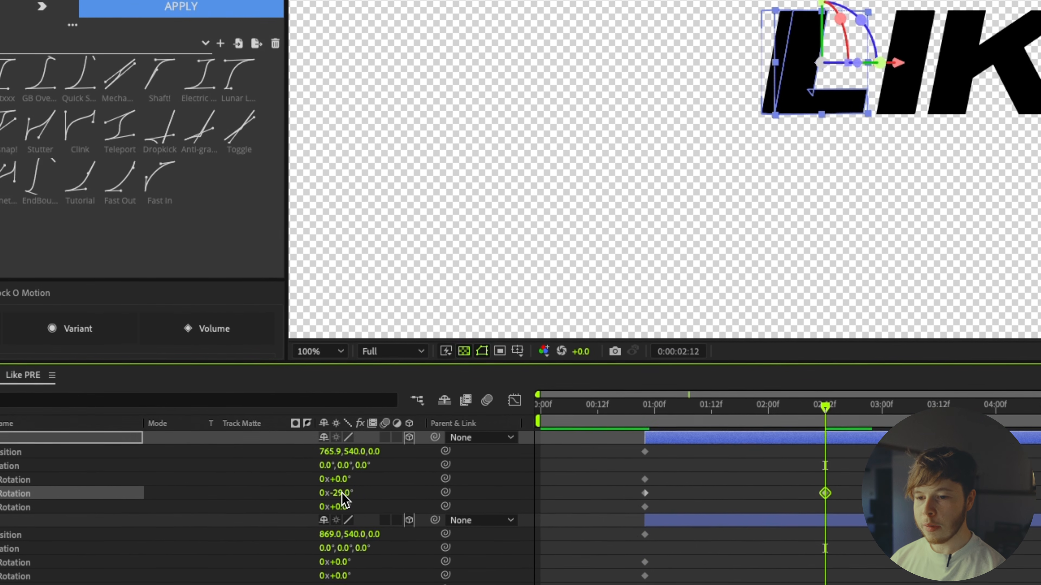
drag(345, 483, 367, 488)
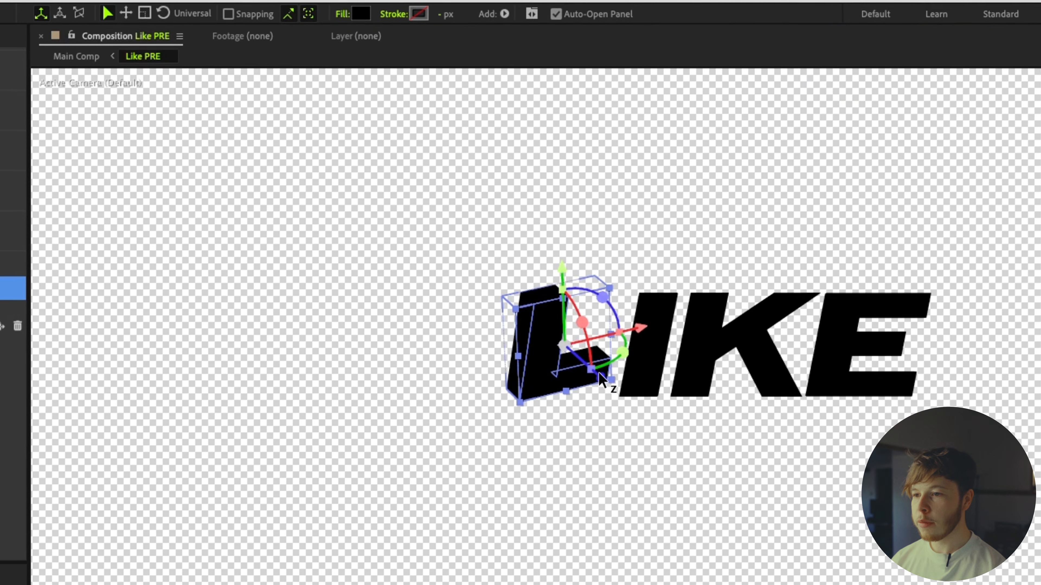
drag(599, 379, 485, 334)
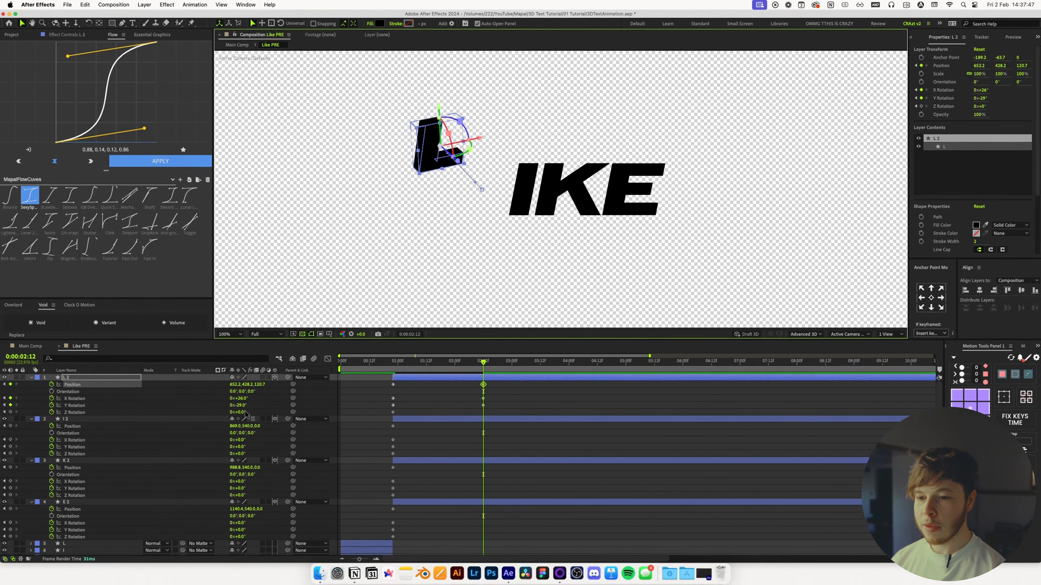
drag(245, 412, 238, 412)
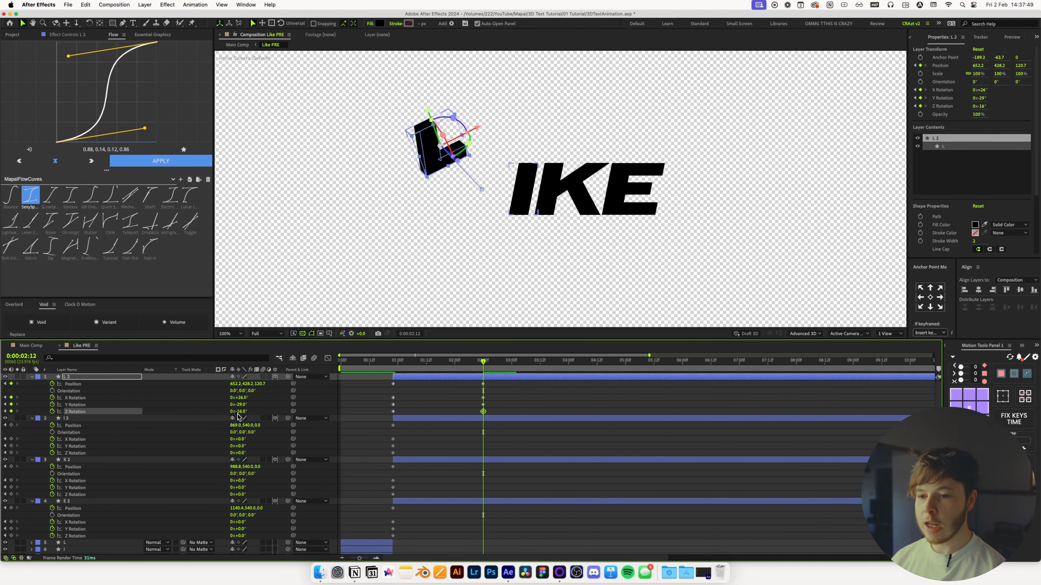
- At 2:12, move E 2 to position 1157.5, 397.6, 404.2 with X Rotation 34° and Y Rotation 23°, and preview the letters drifting apart
click(75, 501)
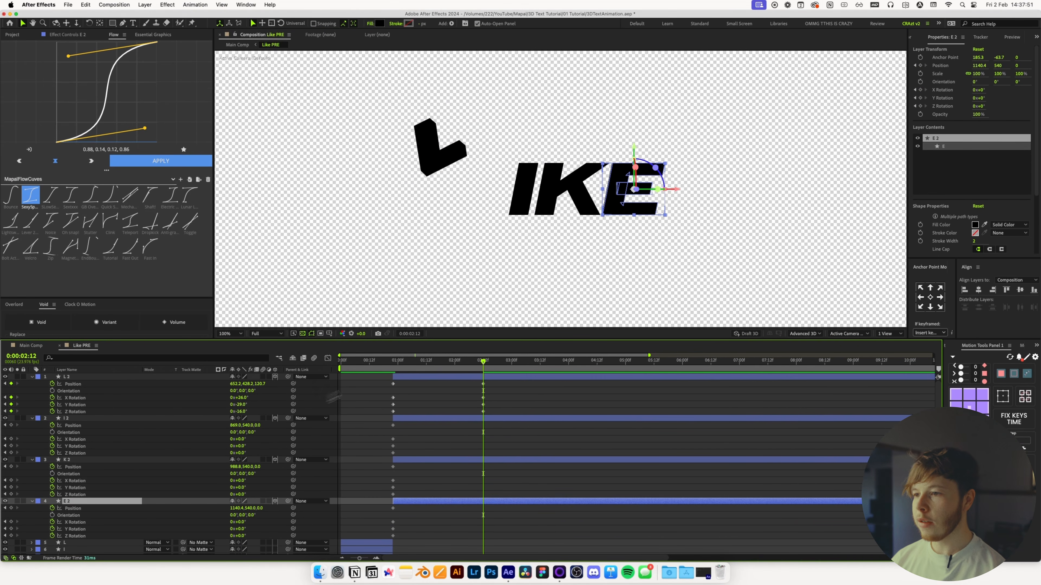
drag(678, 189, 693, 190)
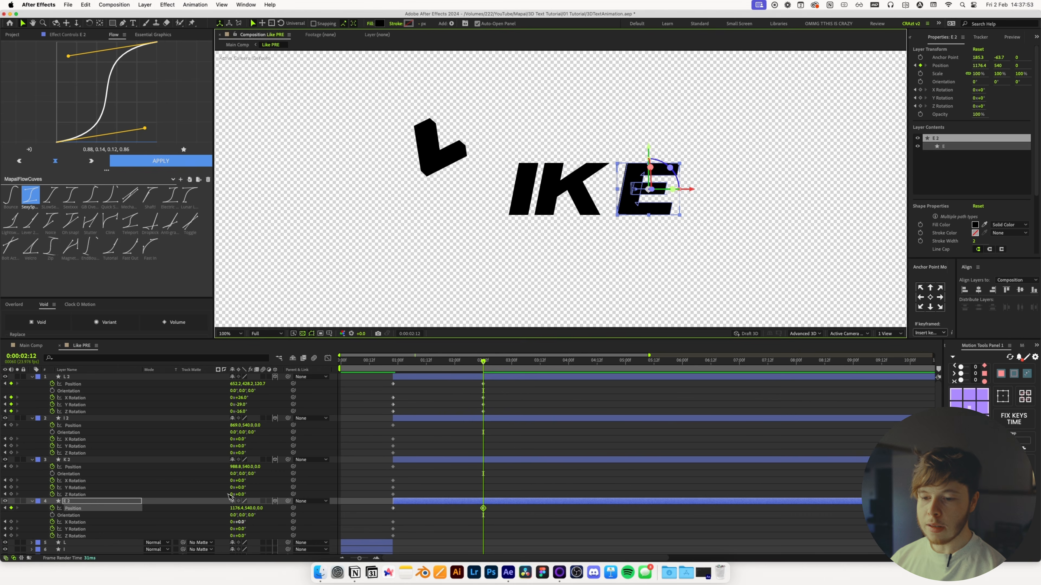
drag(239, 522, 258, 529)
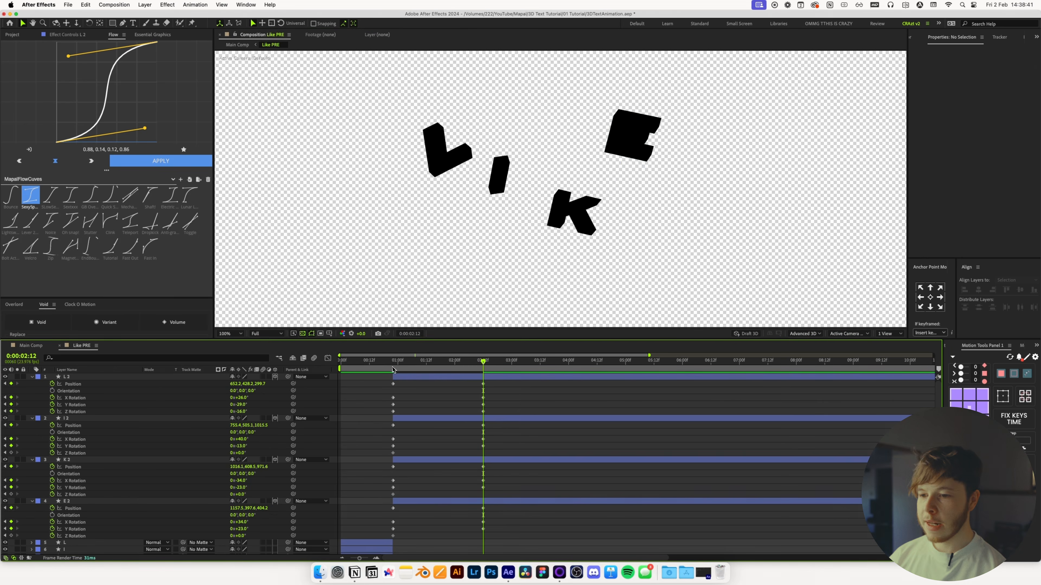
click(393, 367)
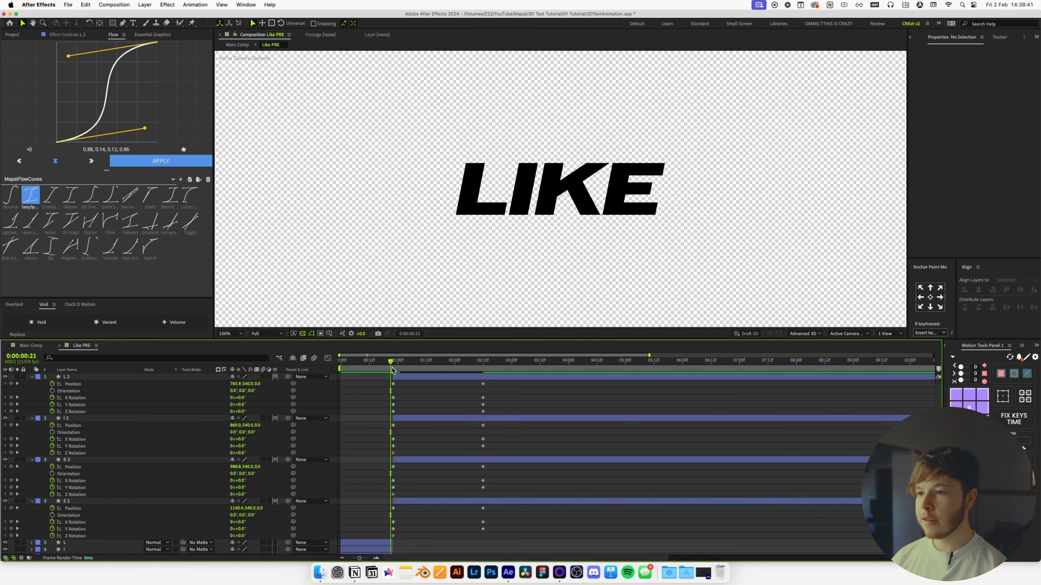
key(space)
key(space)
drag(394, 367, 480, 372)
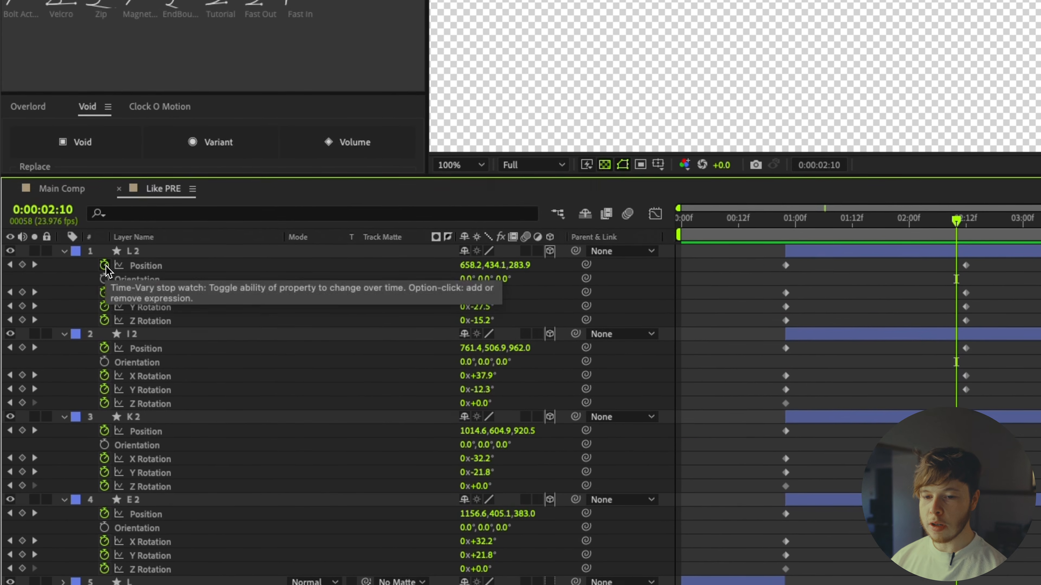
- Add the expression loopOut("continue") to the Position property of the L 2 layer
alt+click(105, 266)
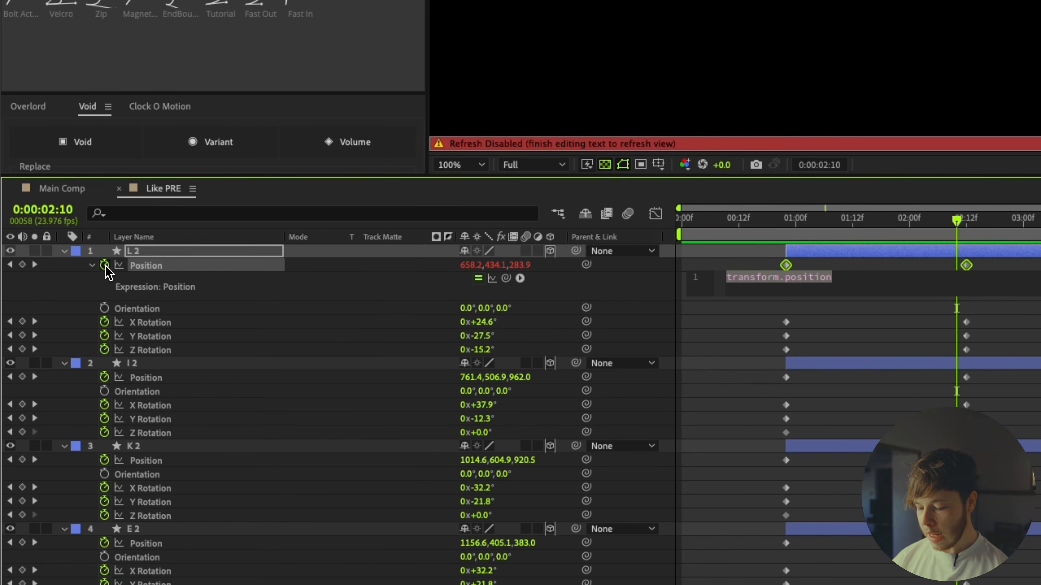
text(loop)
key(Down)
key(Down)
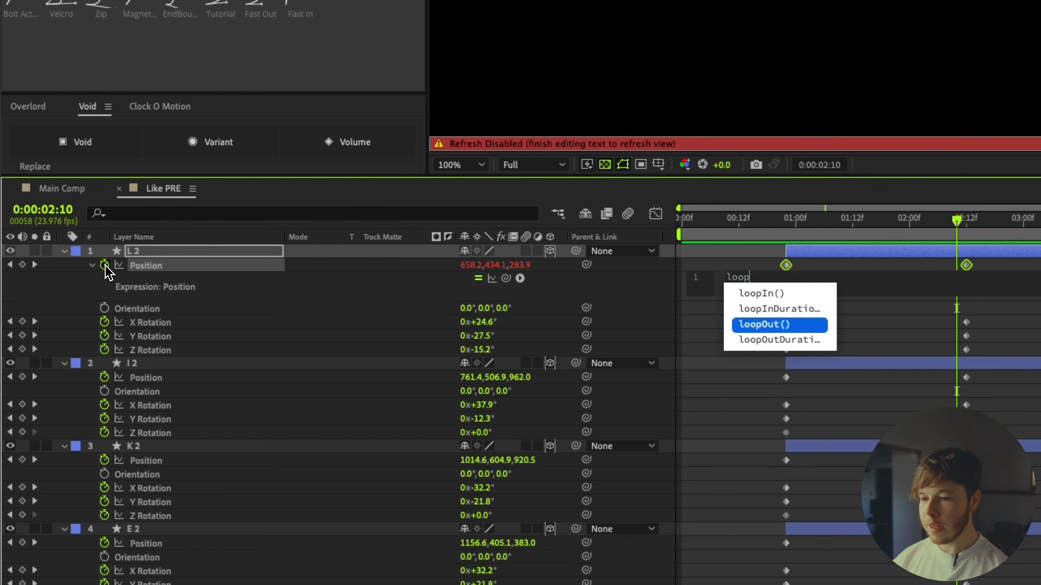
key(Return)
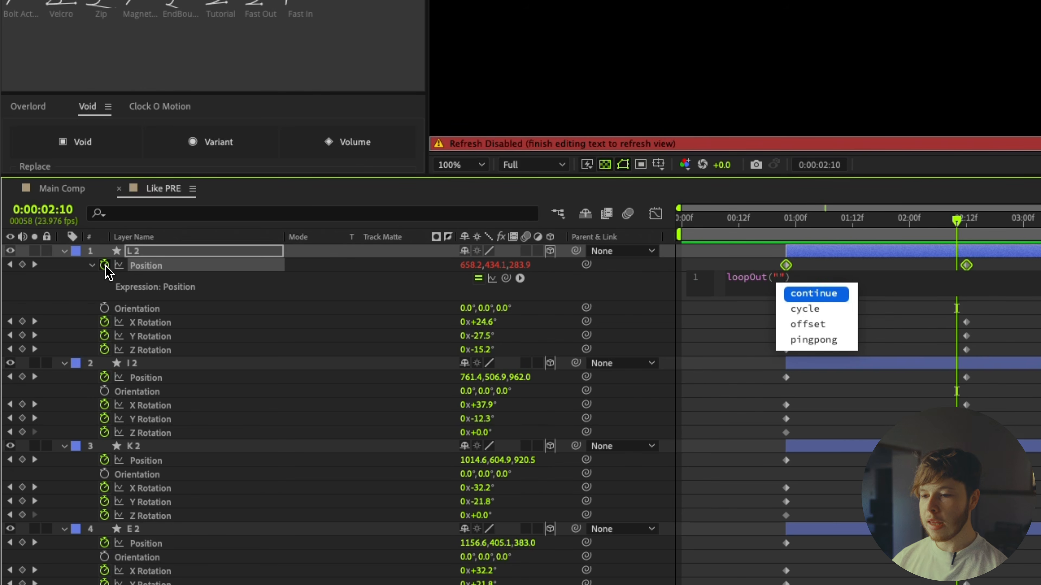
key(Return)
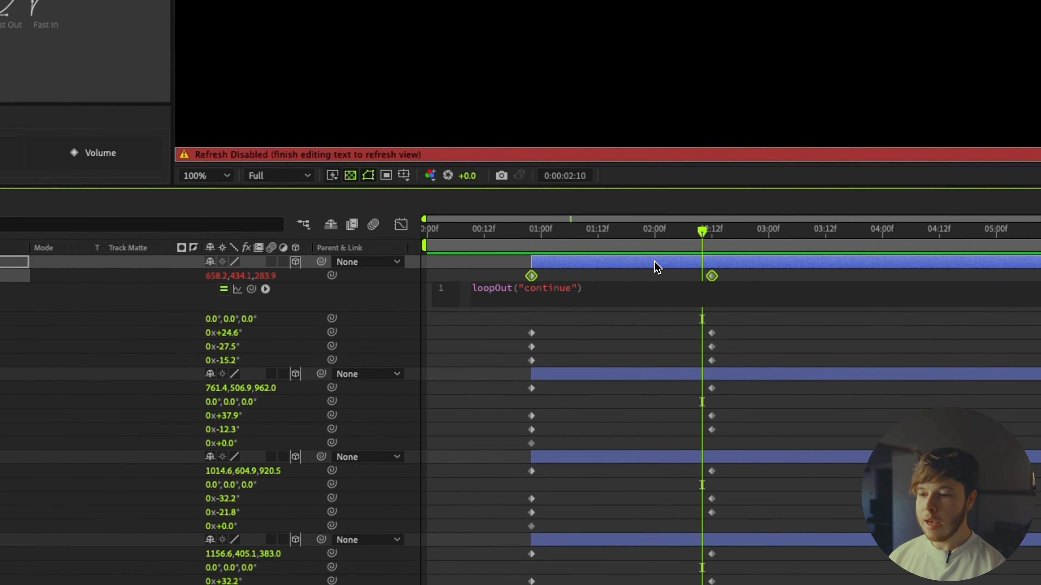
click(654, 263)
- Scrub and play the animation past the 2:12 keyframes to examine L 2's continued movement
drag(703, 233, 845, 247)
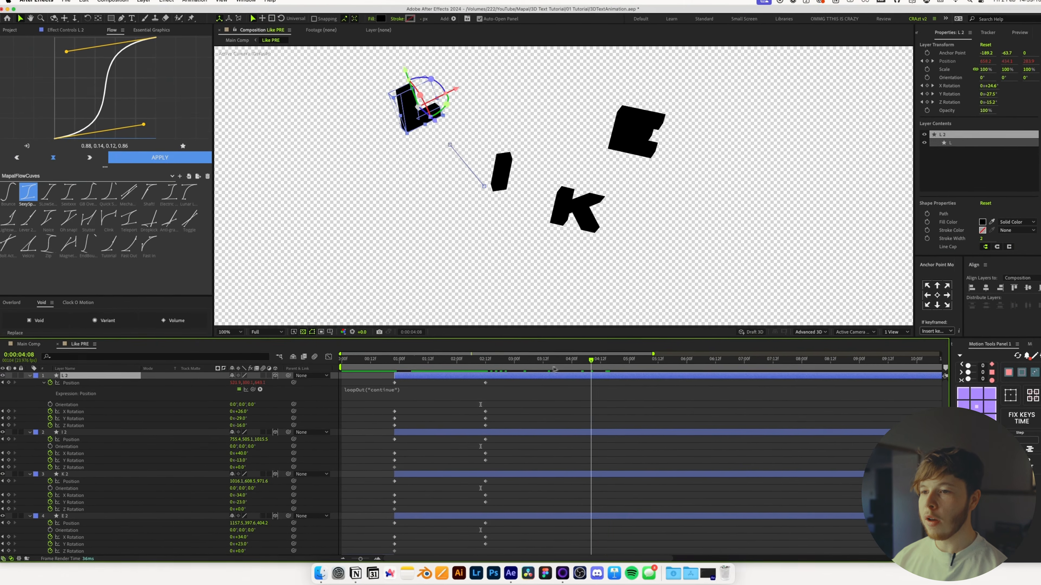
drag(554, 370, 477, 364)
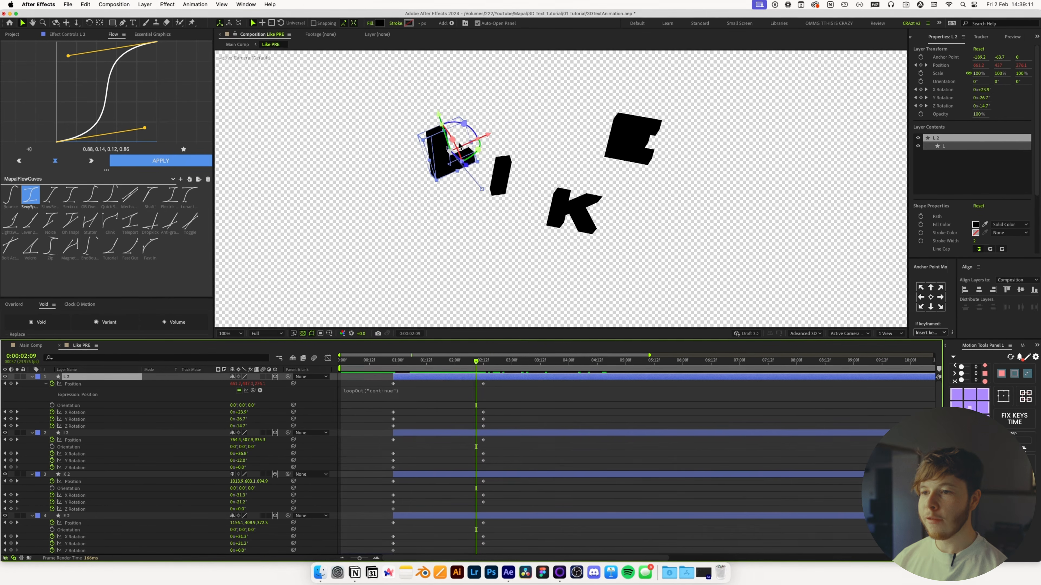
scroll(491, 202, down, 1)
key(space)
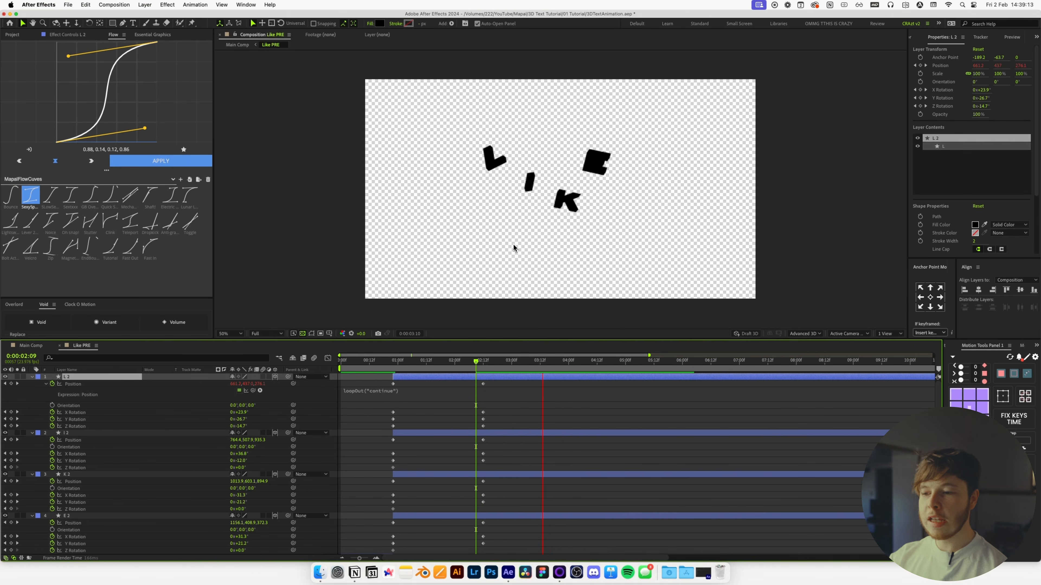
key(space)
- Try the 0.88, 0.14, 0.12, 0.86 easing curve on L 2's Position keyframes, preview the motion, and undo the easing
click(506, 393)
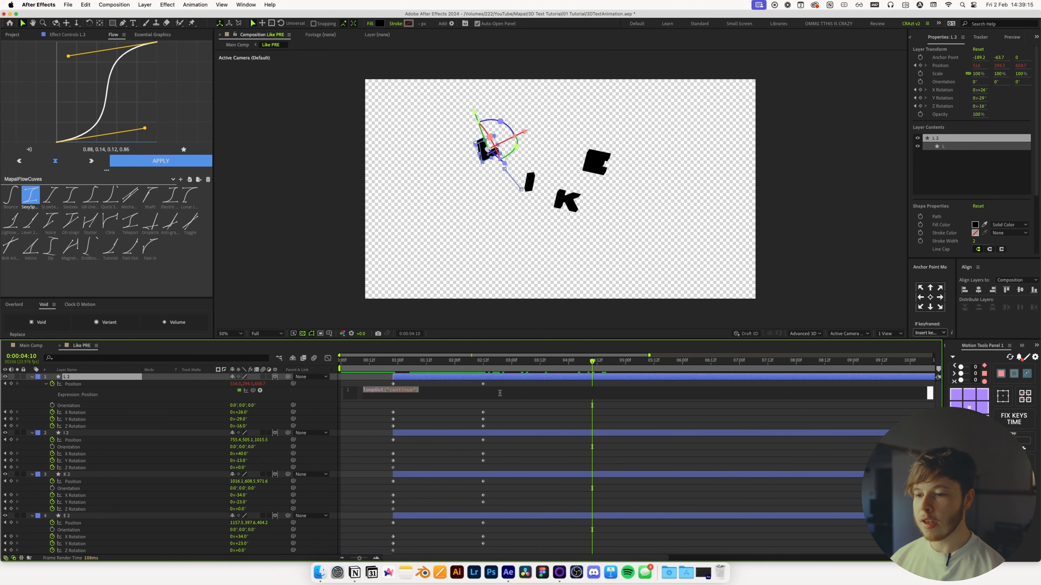
click(382, 381)
click(160, 161)
click(460, 360)
key(space)
key(space)
scroll(499, 172, up, 1)
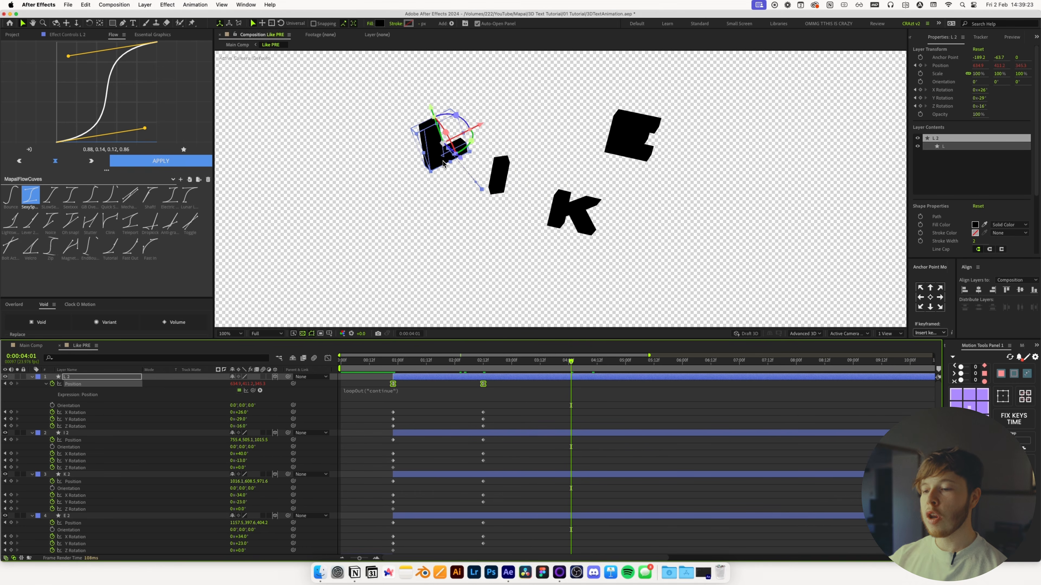
key(super+z)
- Copy only the expression from L 2's Position onto its X, Y and Z Rotation, and preview the motion
click(395, 365)
key(space)
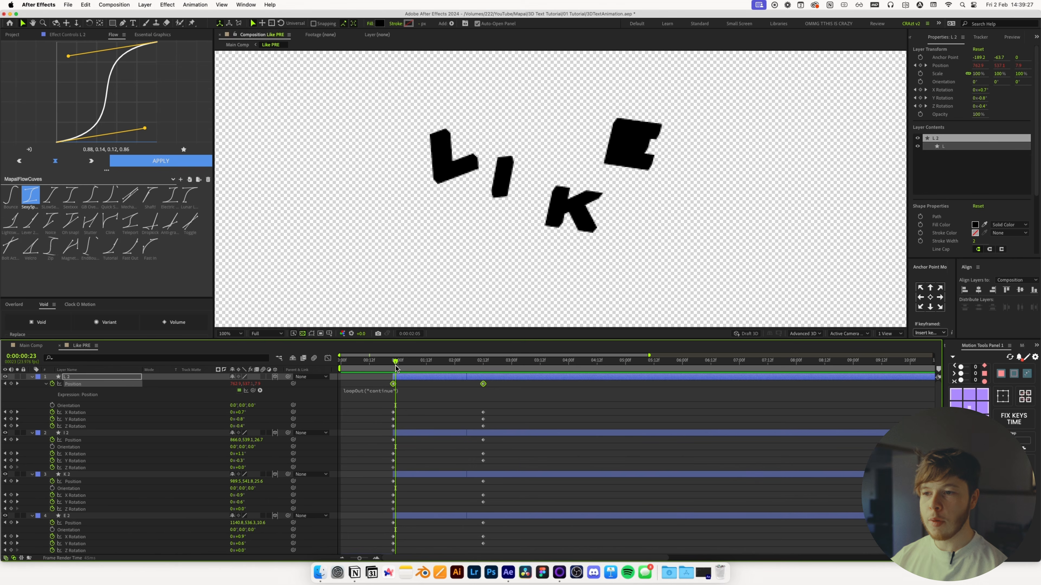
key(space)
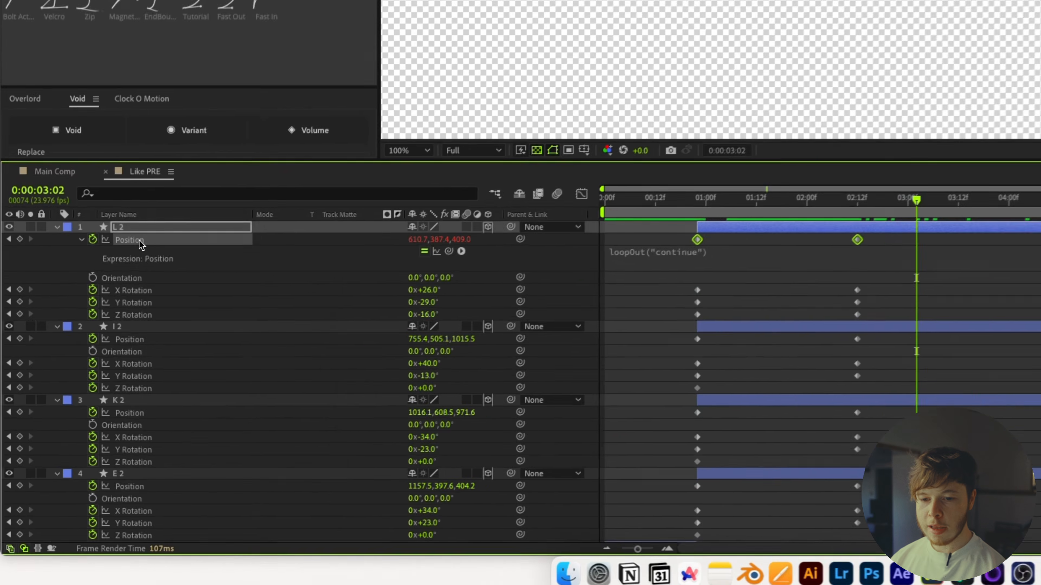
right_click(74, 385)
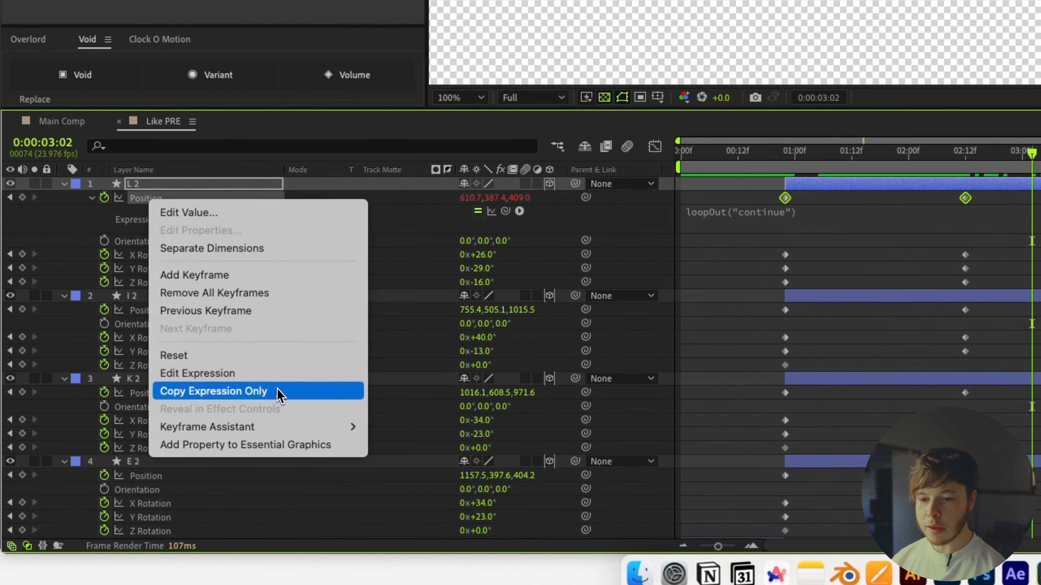
click(263, 390)
click(163, 255)
key(super+v)
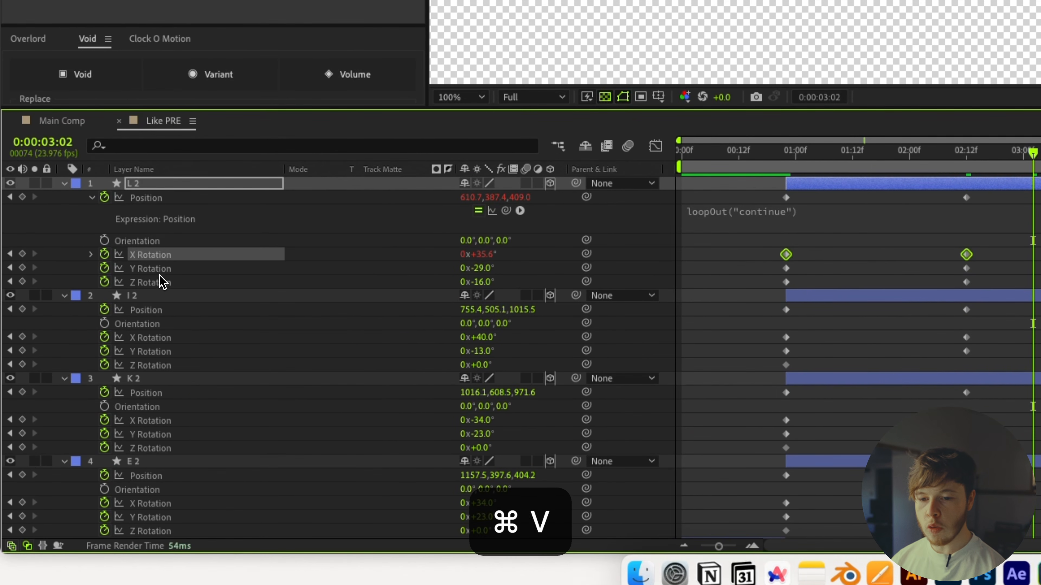
click(159, 273)
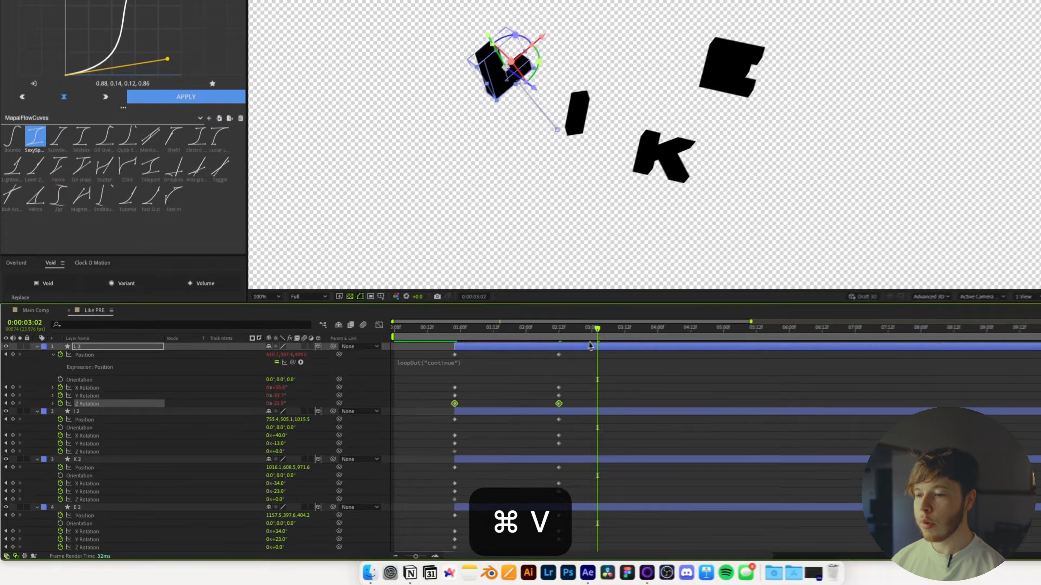
drag(588, 341, 538, 334)
key(space)
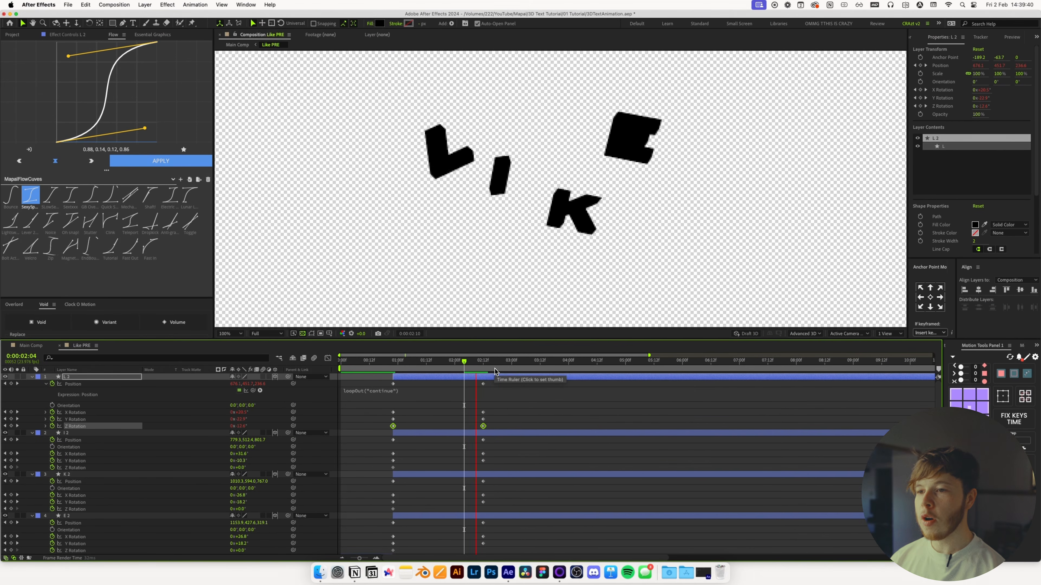
- Paste the loopOut expression onto the Position and rotation properties of I 2, K 2 and E 2, and play the animation from the start
click(88, 446)
key(super+v)
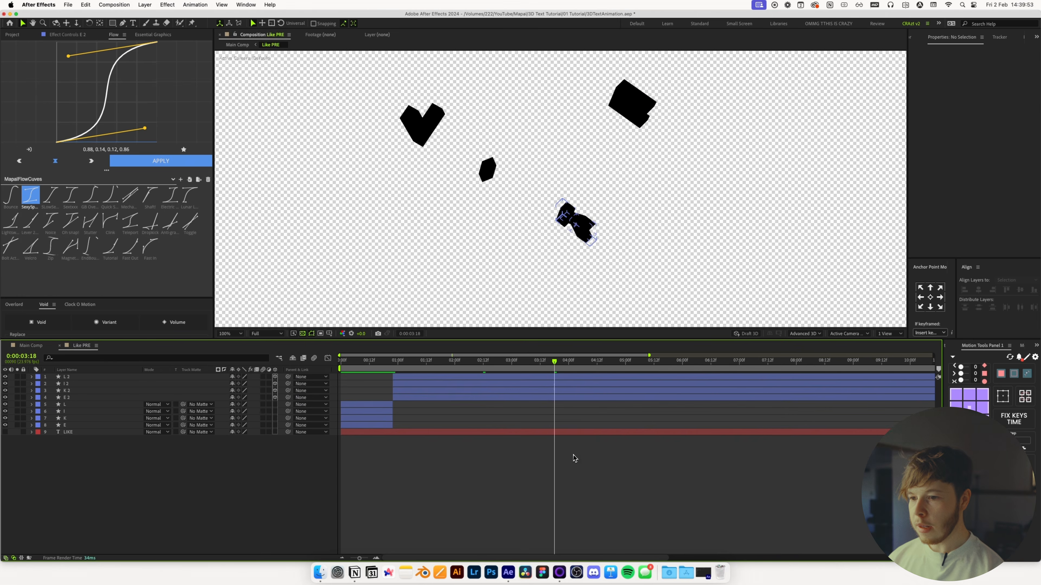
drag(397, 363, 298, 371)
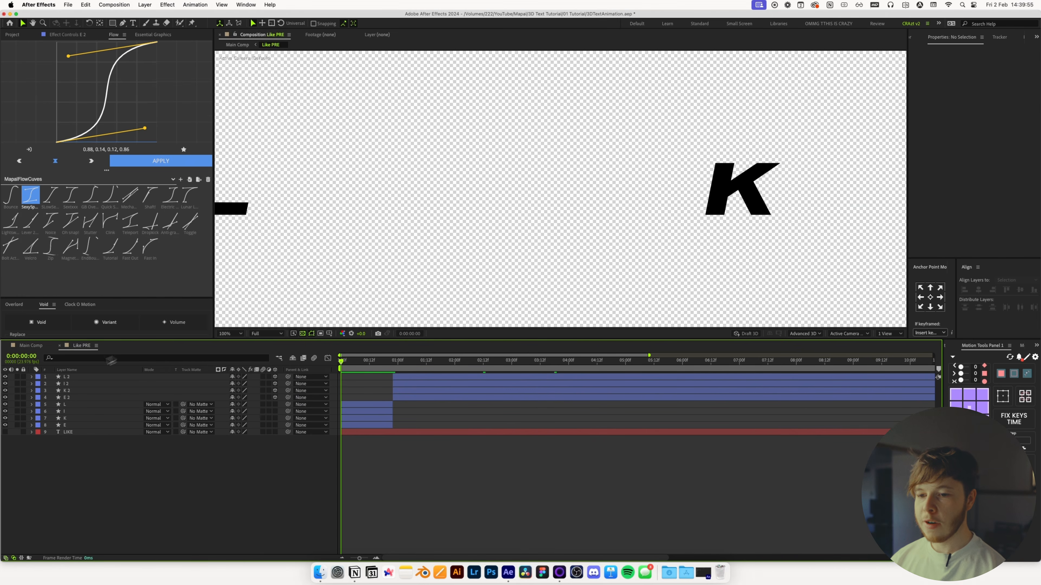
click(233, 335)
click(231, 341)
key(space)
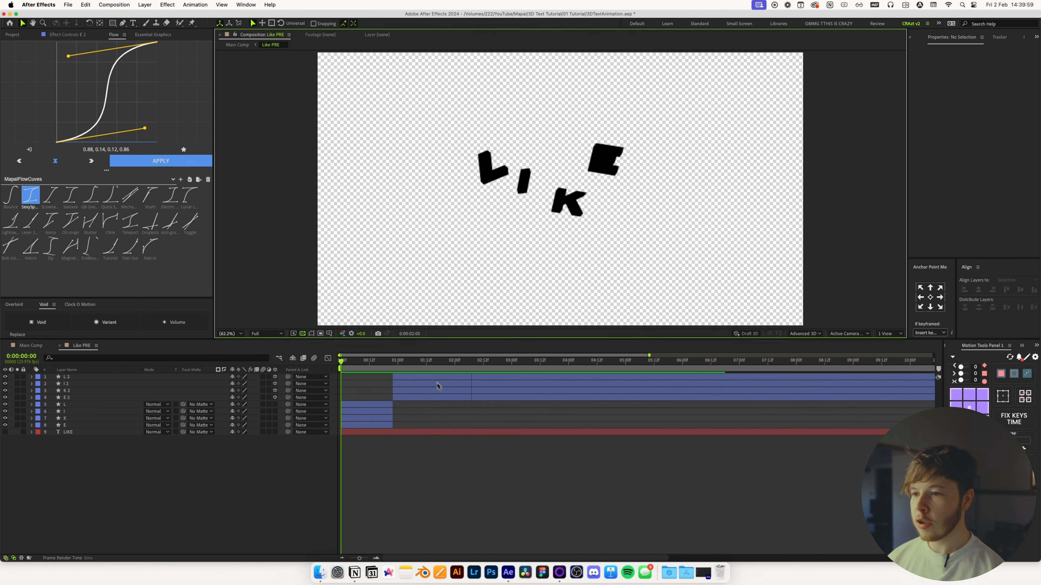
drag(379, 362, 400, 367)
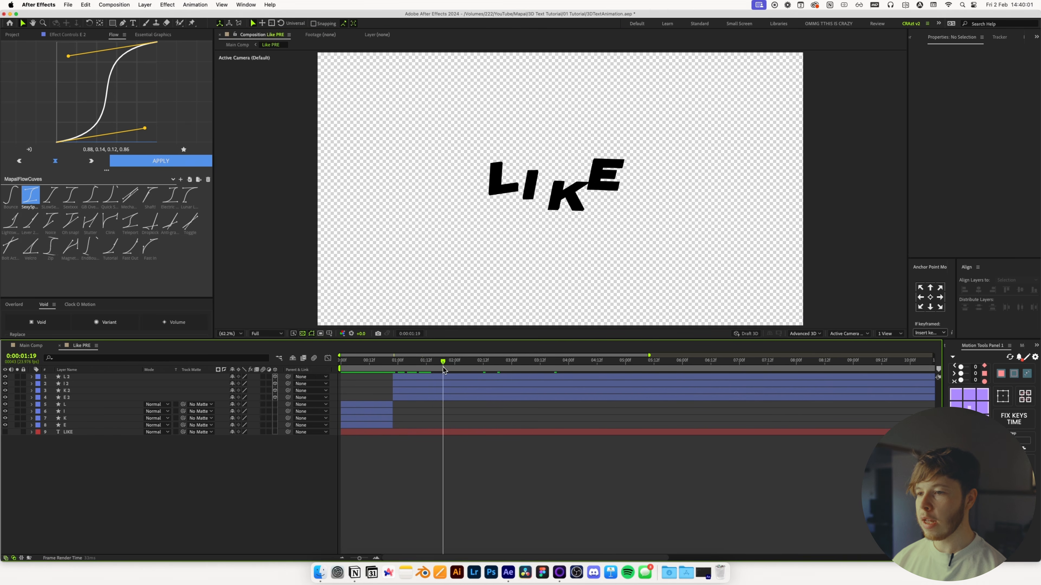
drag(466, 377, 390, 392)
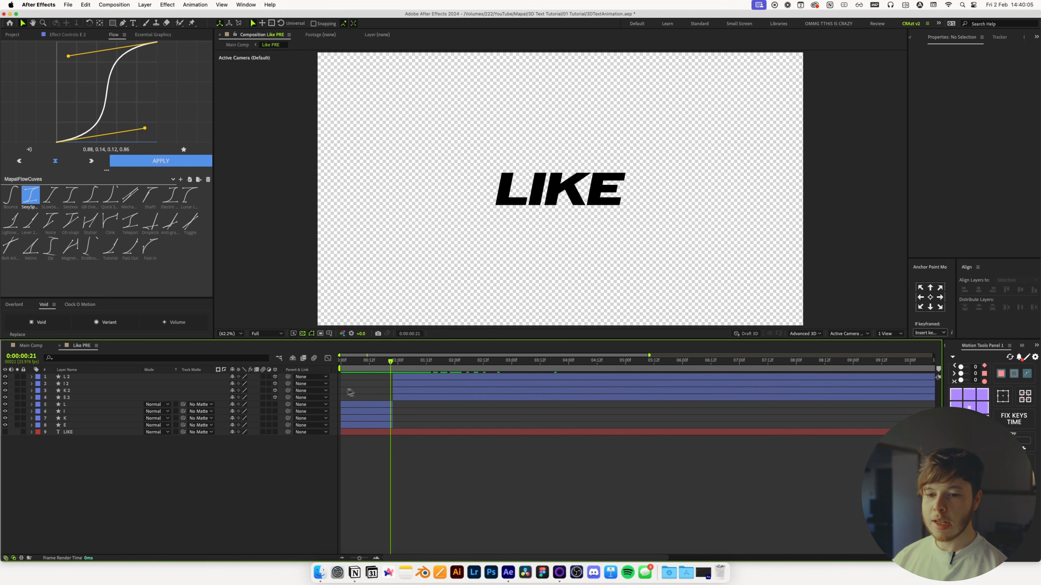
- Set the shape fill colour of the flat L, I, K and E layers to white, FFFFFF
click(65, 405)
shift+click(66, 428)
click(380, 23)
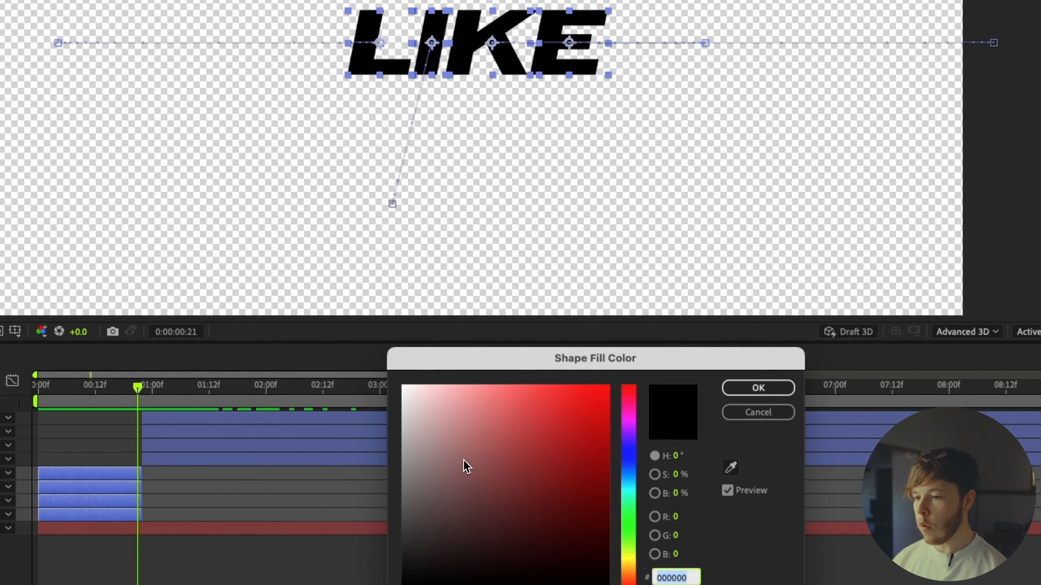
drag(521, 523, 359, 362)
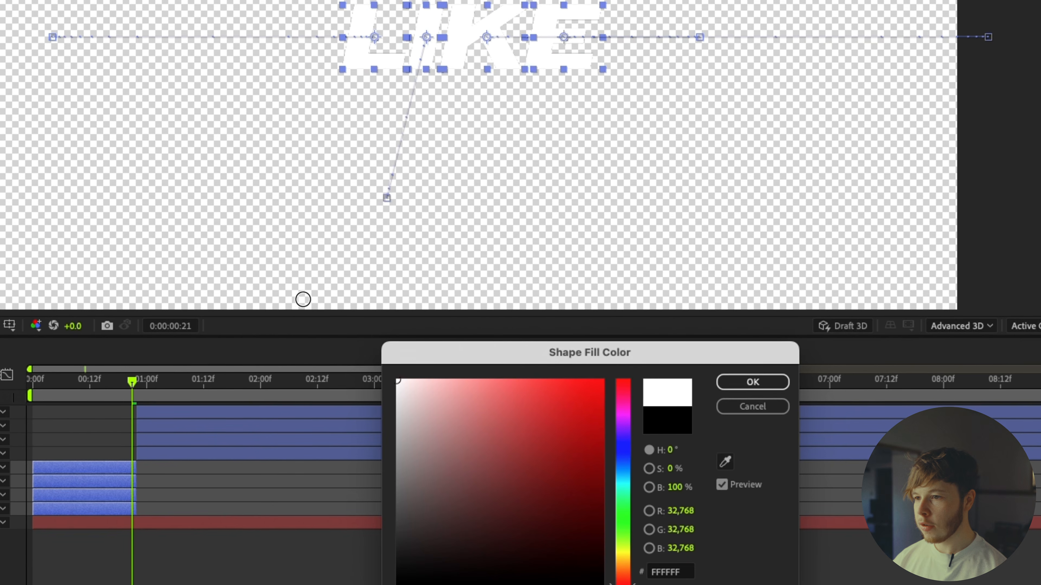
click(752, 383)
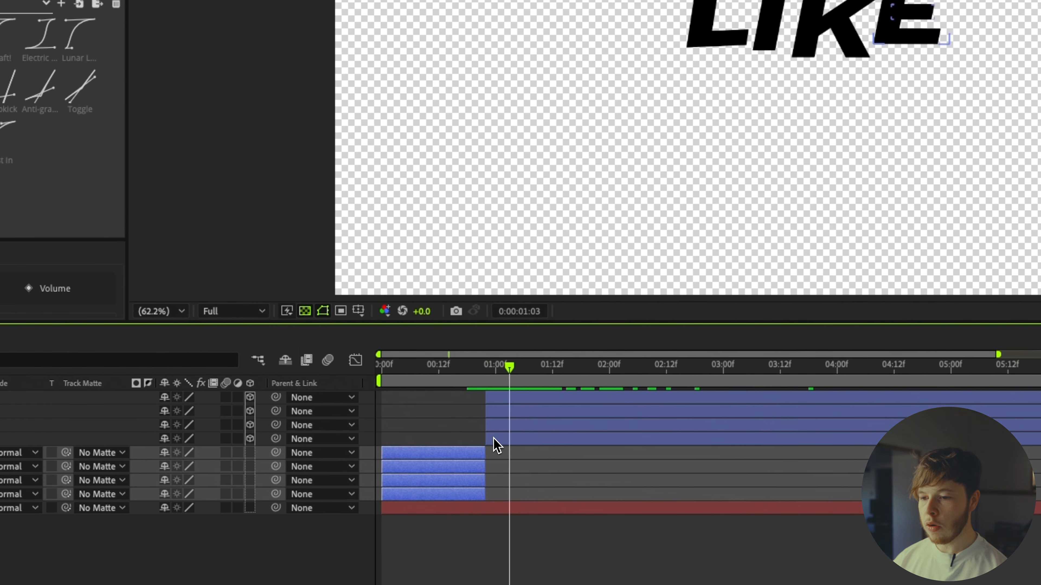
- Set the shape fill colour of the 3D letter layers L 2, I 2, K 2 and E 2 to white
click(494, 438)
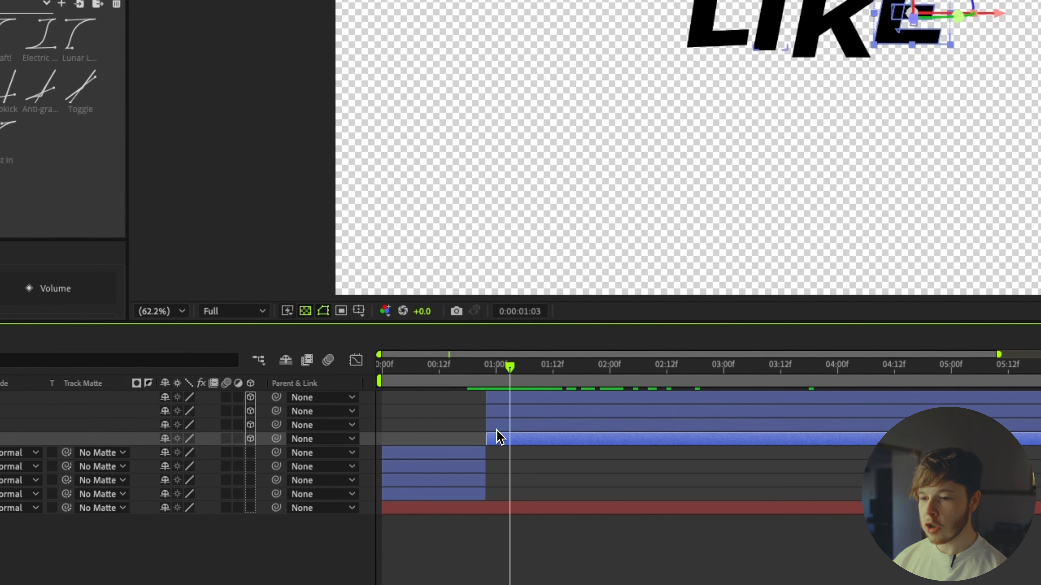
shift+click(503, 398)
click(369, 17)
drag(587, 419, 442, 278)
click(798, 281)
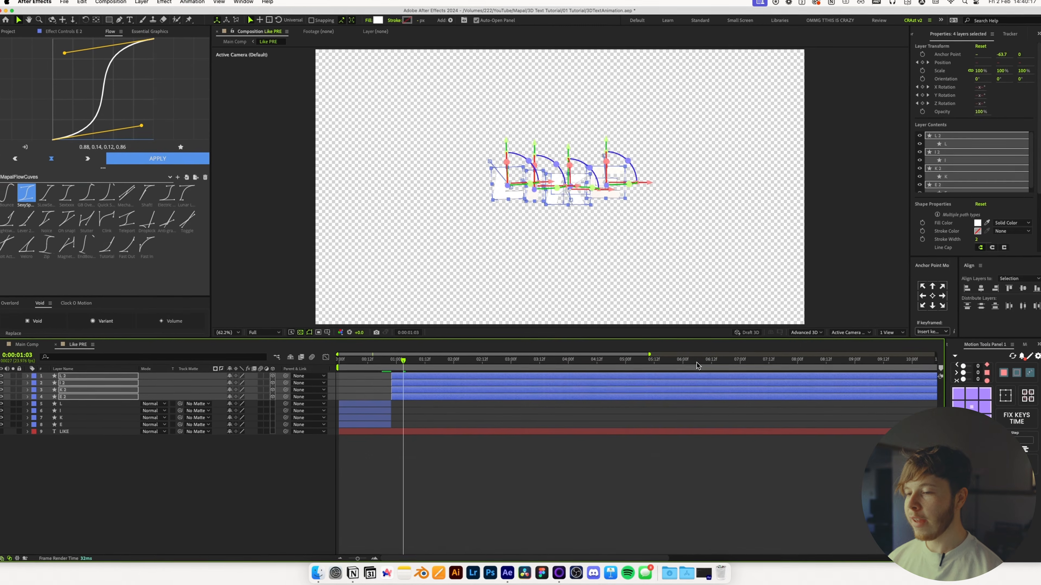
click(557, 500)
key(slash)
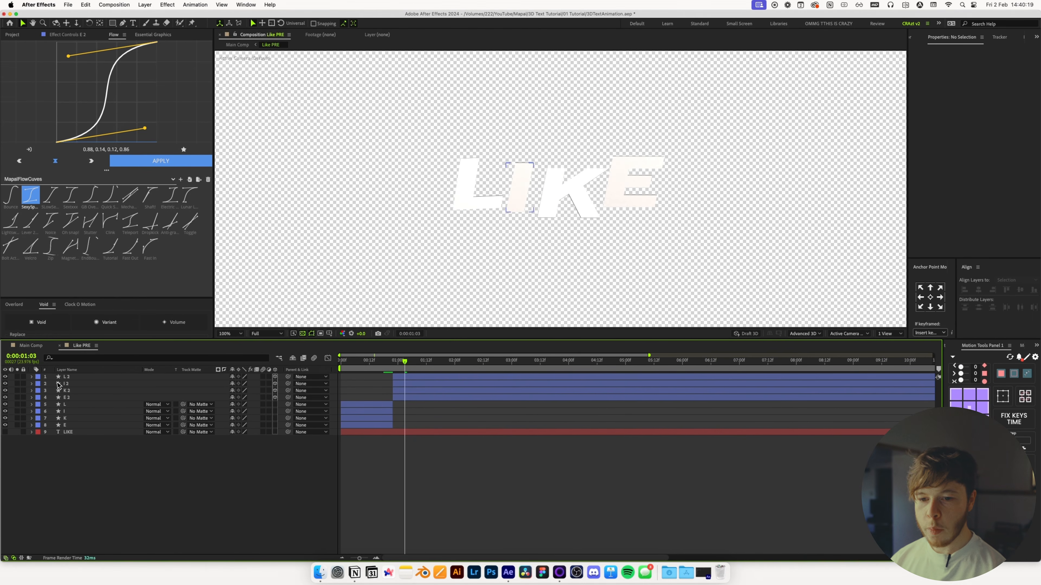
- Add a Side Color material property to the E group in the contents of layer E 2
click(32, 397)
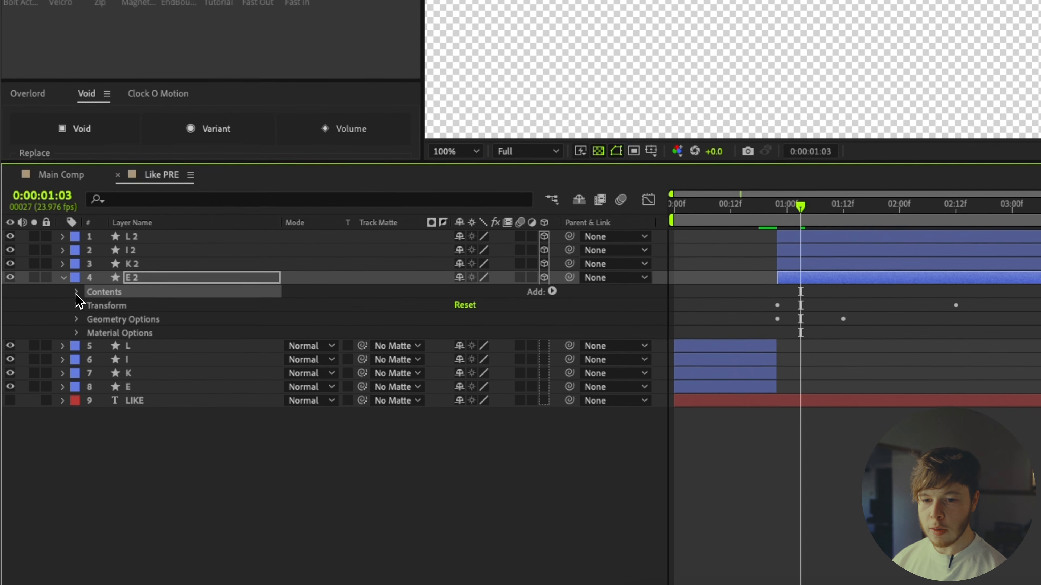
click(38, 405)
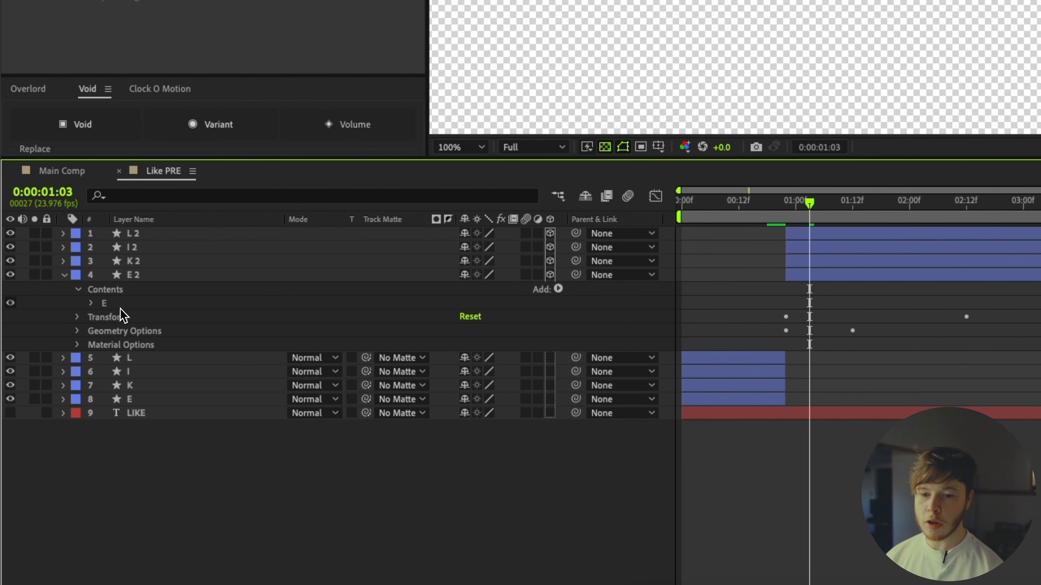
click(121, 307)
click(558, 288)
mouse_move(601, 370)
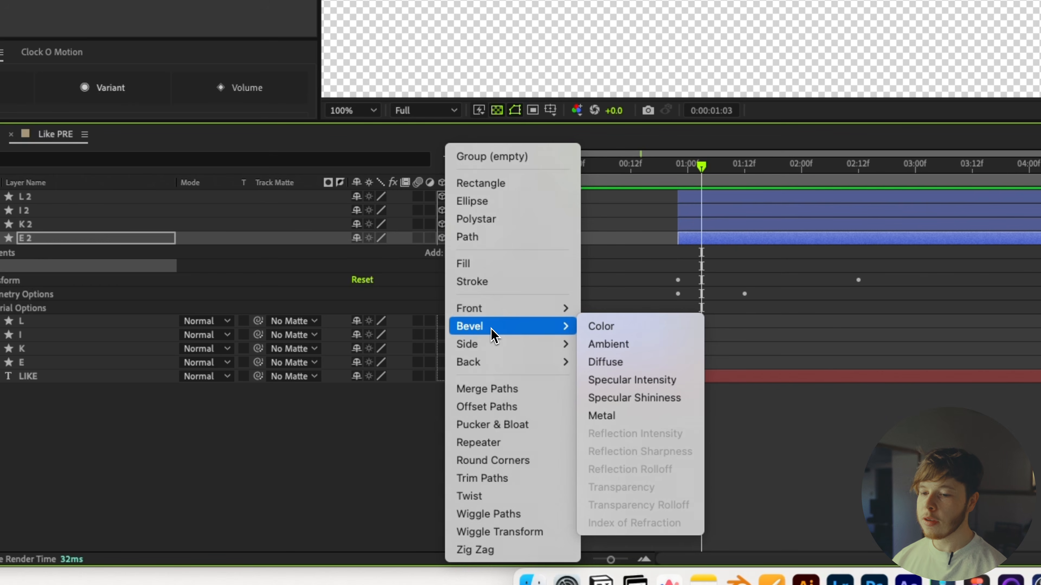
mouse_move(492, 346)
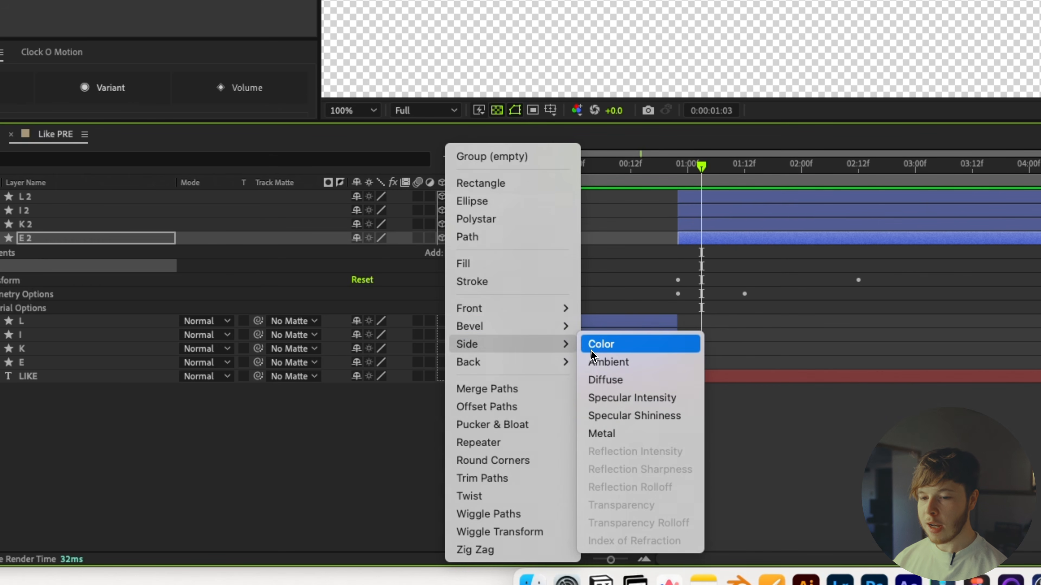
click(603, 343)
- Move to 0:00:02:02 and set the E 2 letter's side colour to magenta, F700FF
drag(486, 308, 565, 313)
click(245, 467)
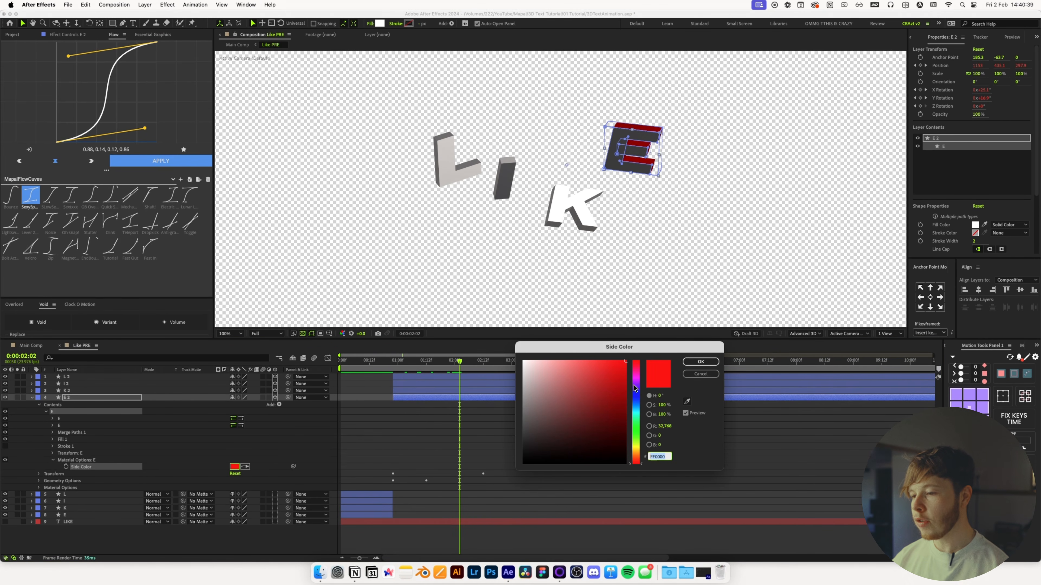
click(637, 376)
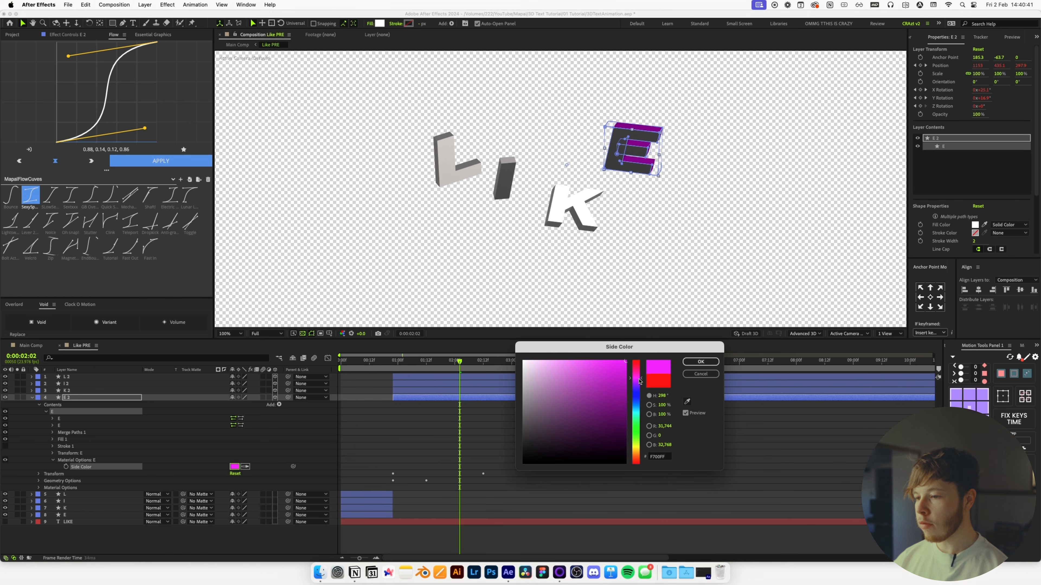
click(691, 362)
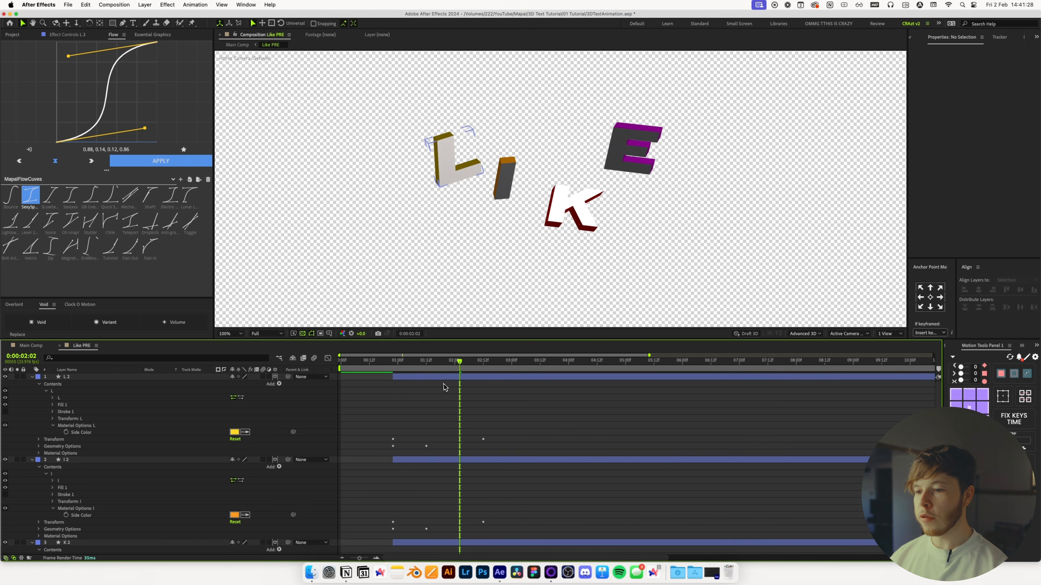
- Move to 0:00:02:16, collapse the layer properties and add a white ambient light with 372% intensity to Like PRE
drag(453, 363, 493, 366)
key(u)
key(u)
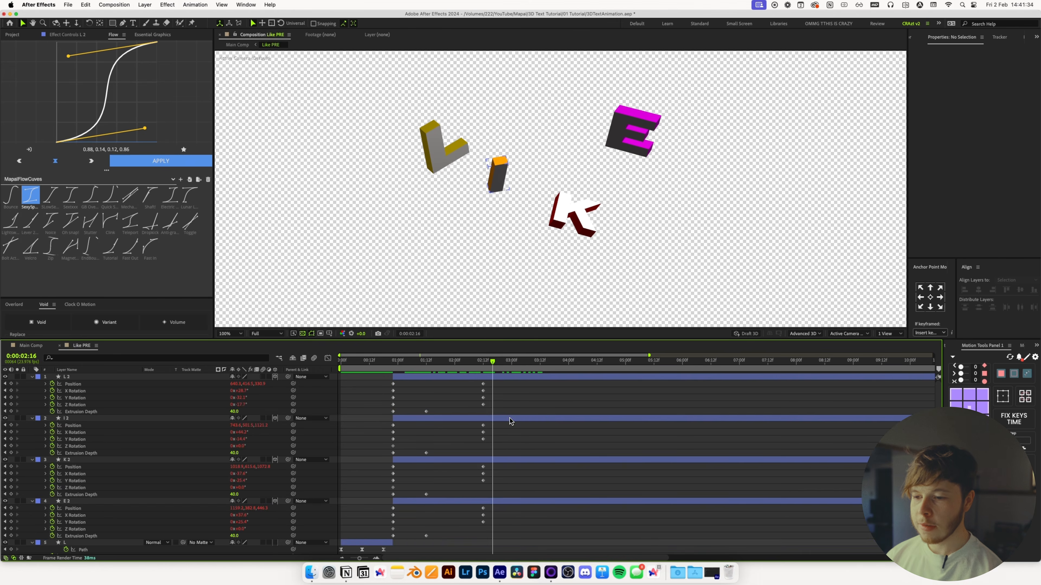
right_click(201, 446)
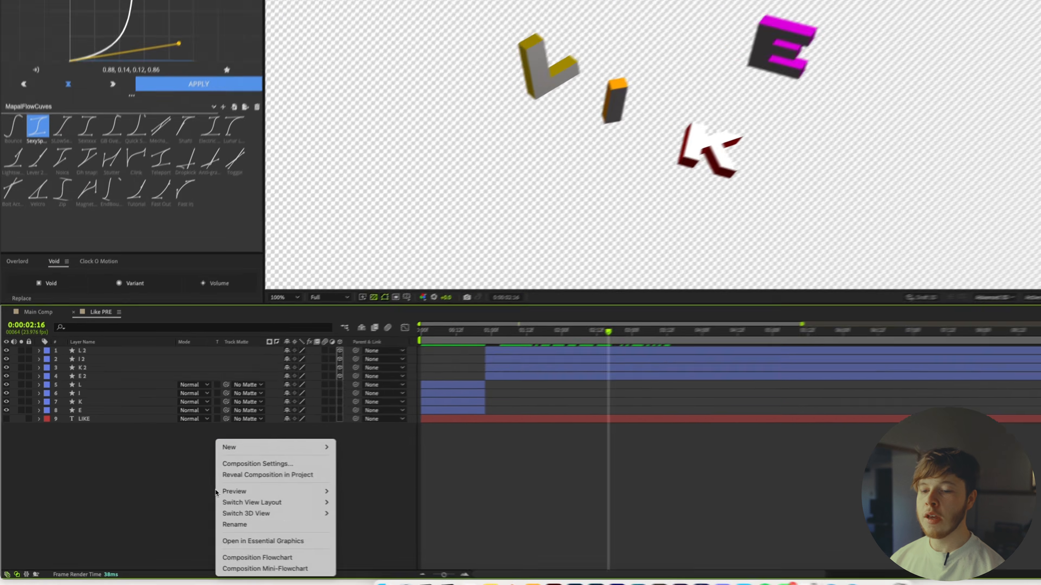
mouse_move(279, 449)
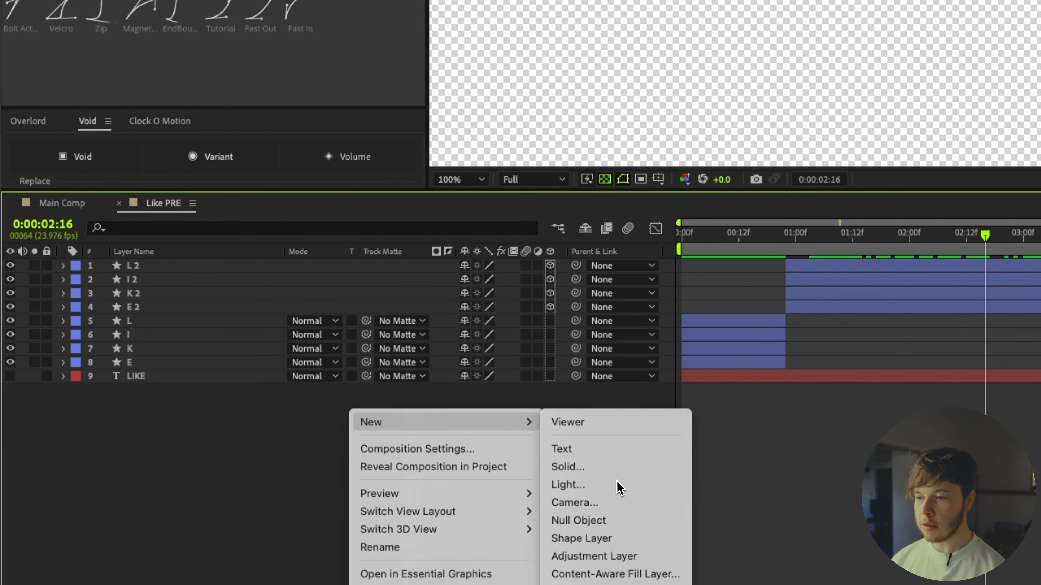
click(568, 484)
click(530, 23)
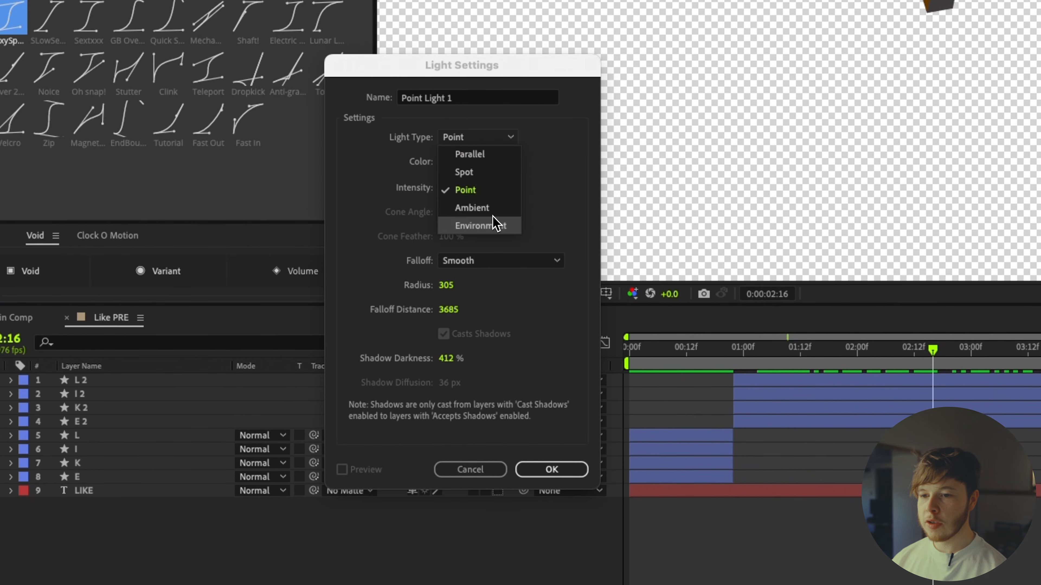
click(490, 199)
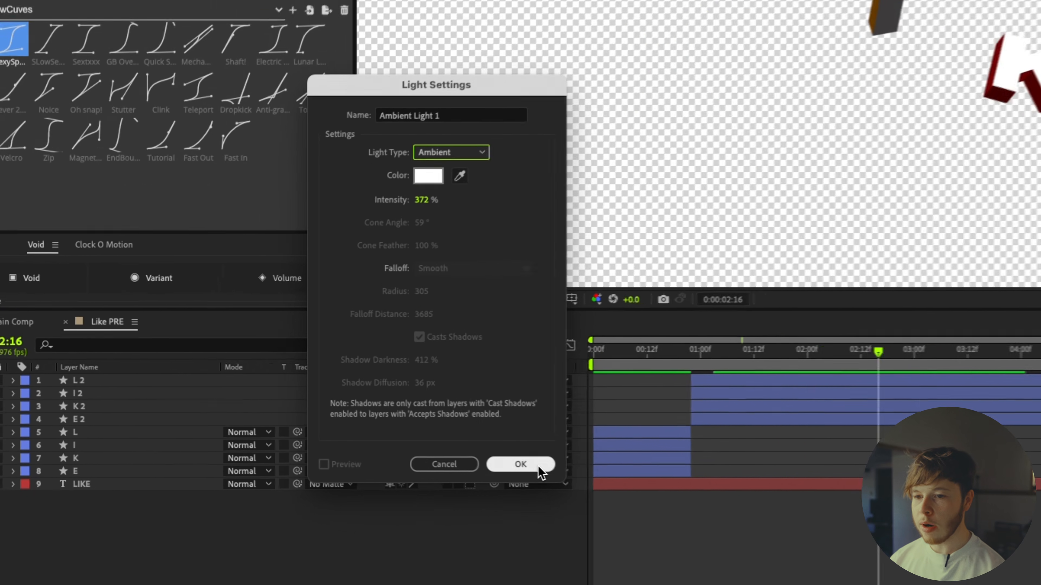
click(568, 471)
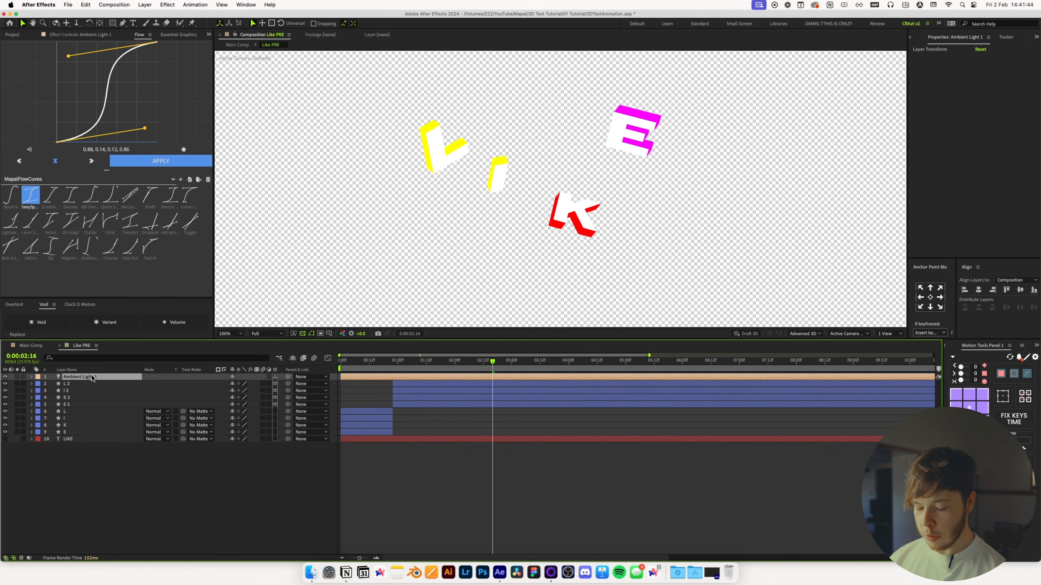
- Reopen the settings of Ambient Light 1 and change its intensity
key(super+shift+y)
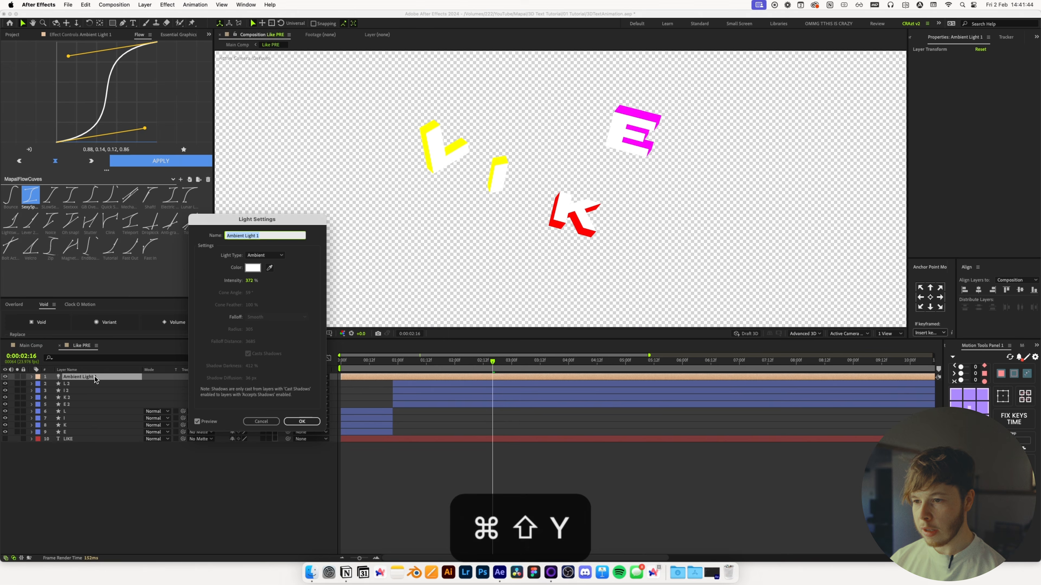
drag(248, 276, 213, 282)
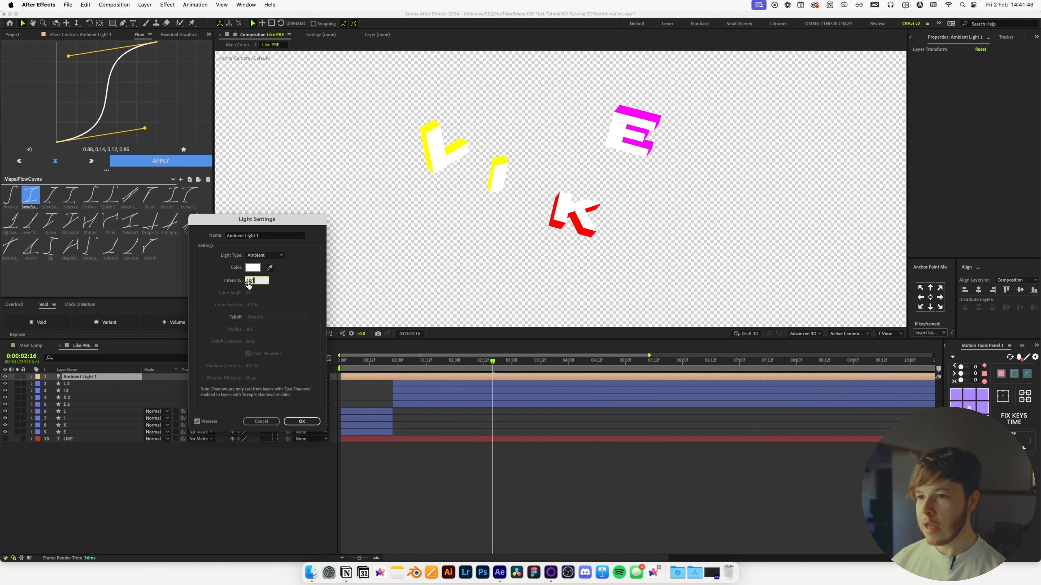
key(Return)
- Preview the lit letter animation from 0:00:01:02 and save the project
drag(459, 370, 403, 385)
key(comma)
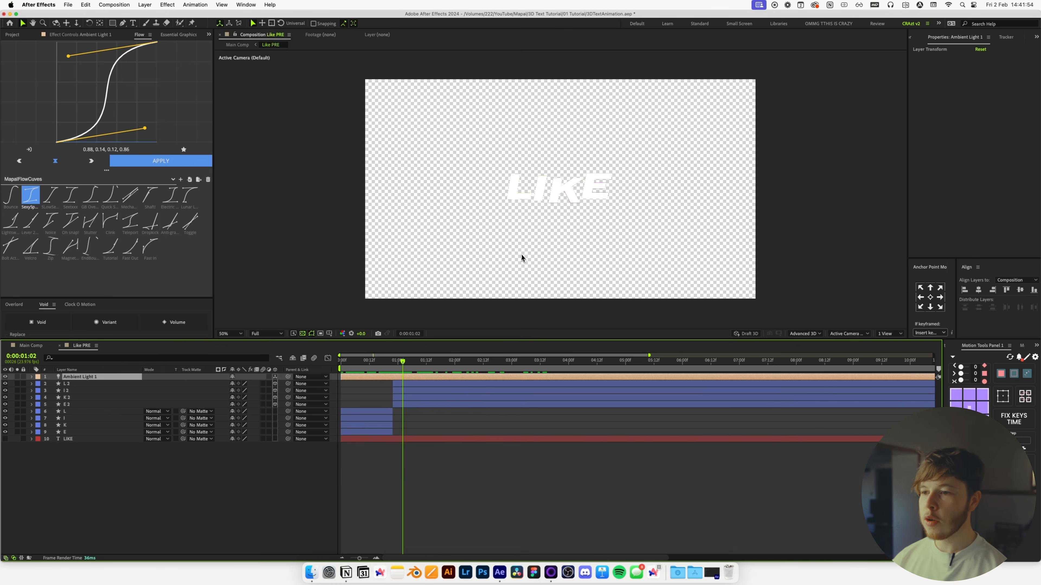
key(space)
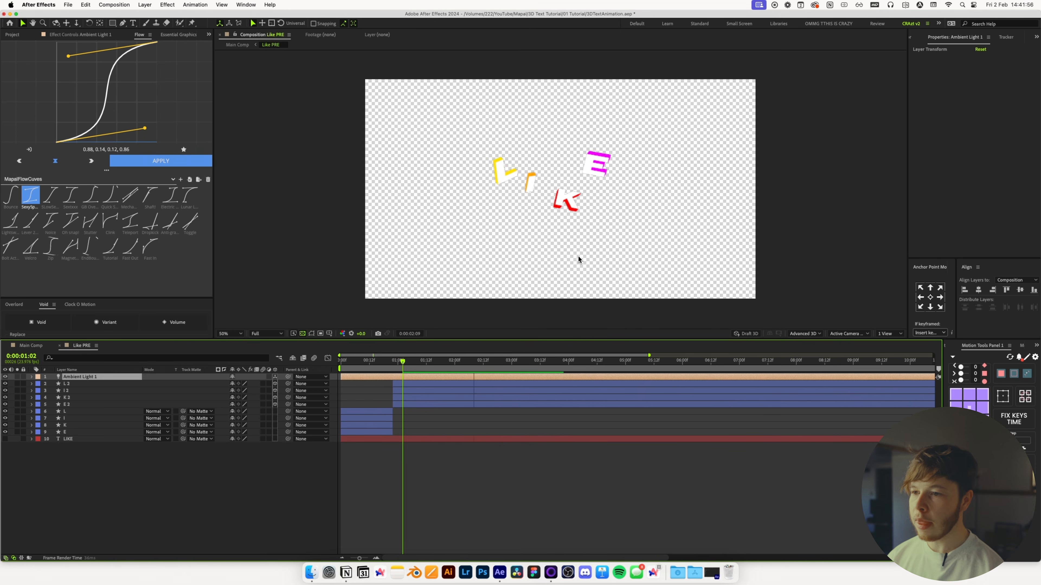
key(super+s)
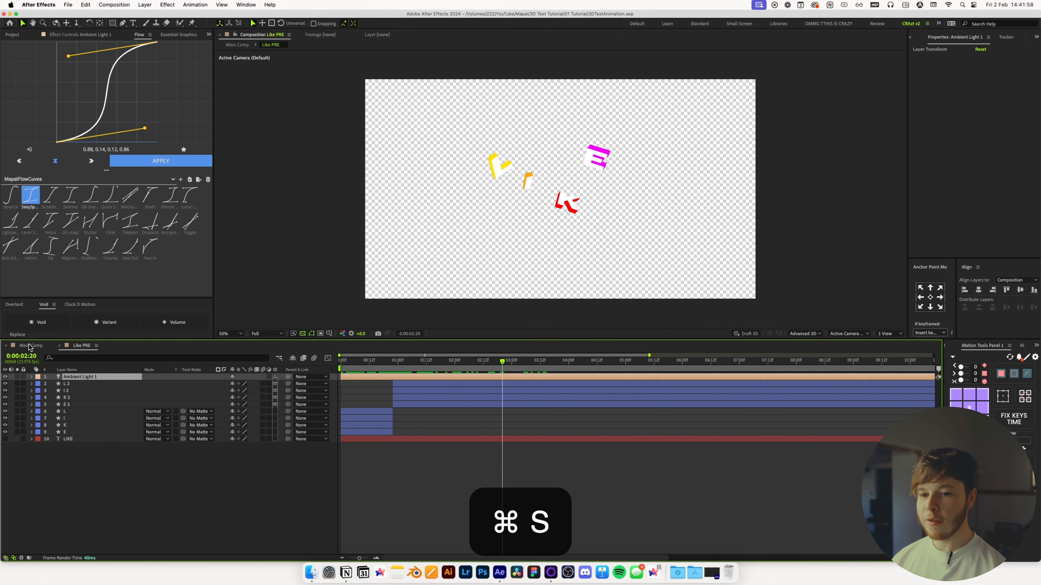
- Switch to Main Comp and play the animation from the start
click(29, 346)
key(Home)
key(space)
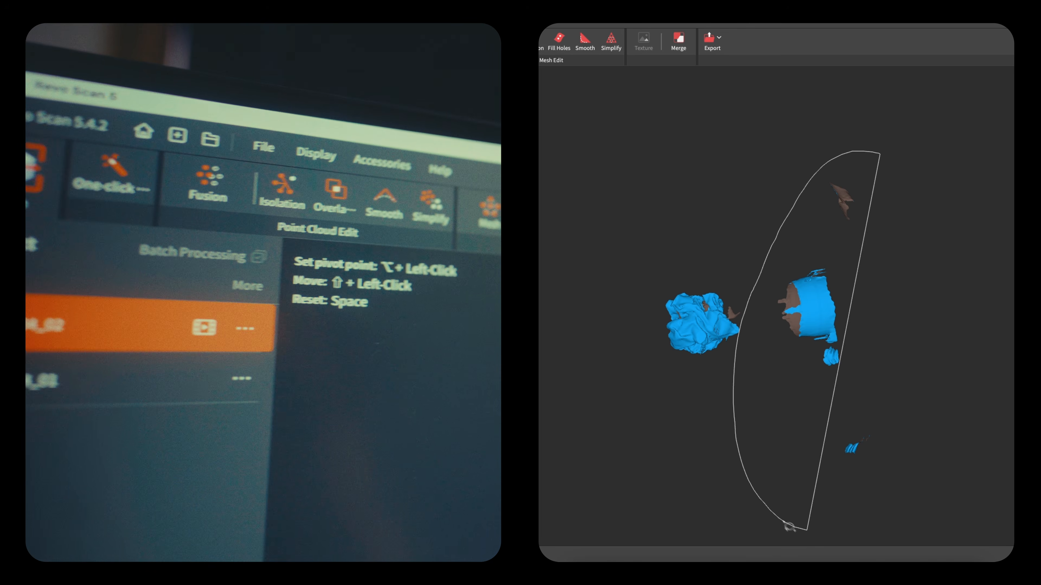
- In Revo Scan, lasso the stray mesh fragments beside the scanned paper ball and delete them
mouse_move(789, 526)
mouse_down()
mouse_move(962, 483)
mouse_move(952, 264)
mouse_move(873, 185)
mouse_move(902, 194)
mouse_up()
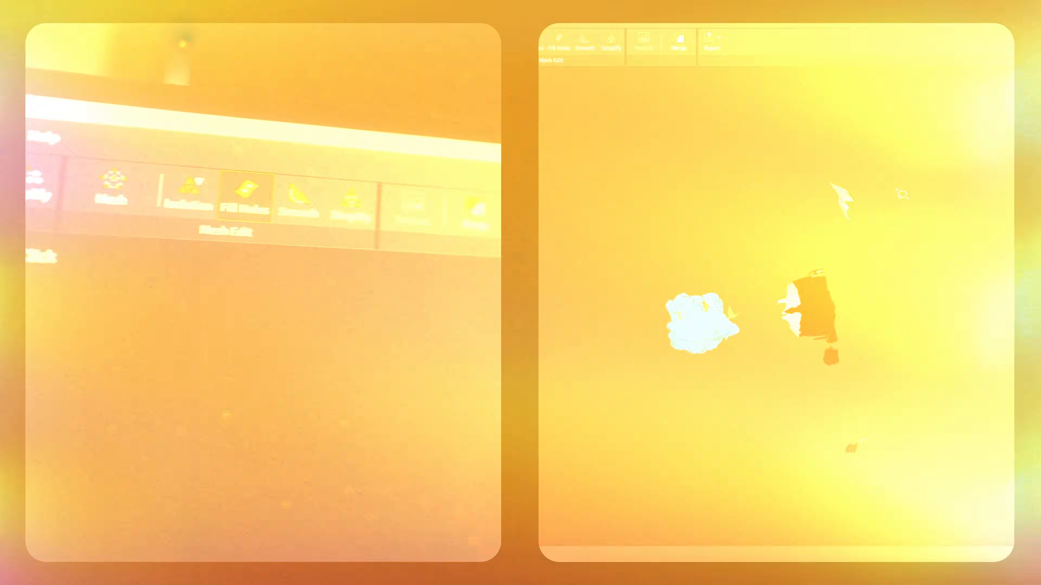
key(Delete)
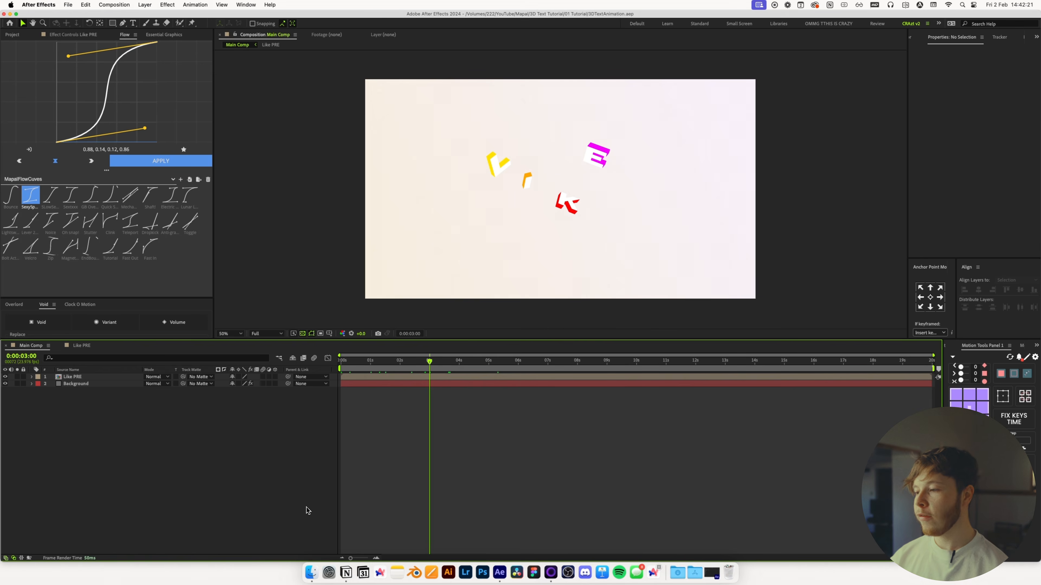
- Import PaperBall.gltf from the 01 Tutorial folder in Finder into Main Comp, accepting the model settings with units in meters
click(311, 572)
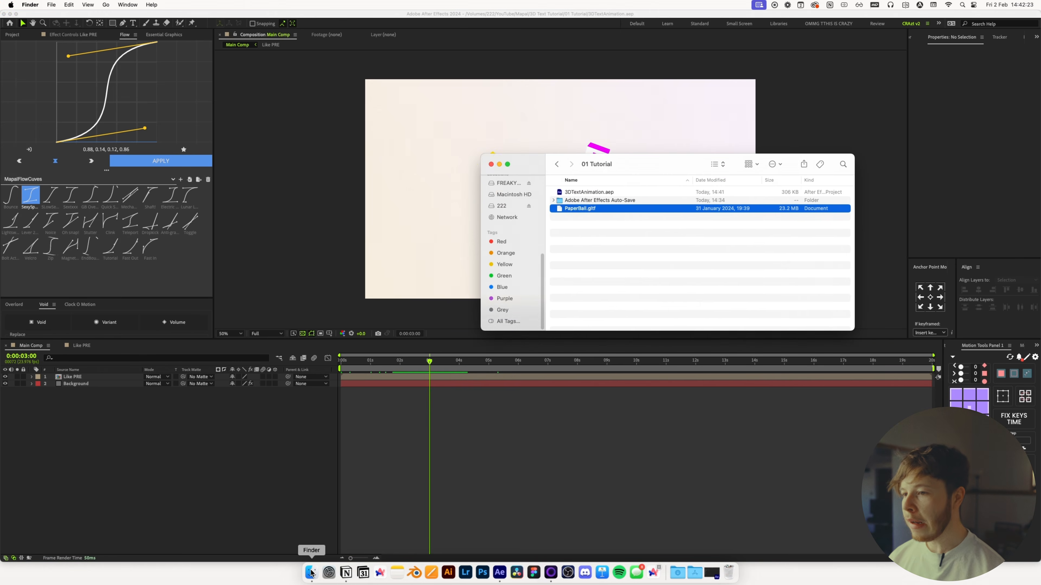
drag(633, 170, 651, 155)
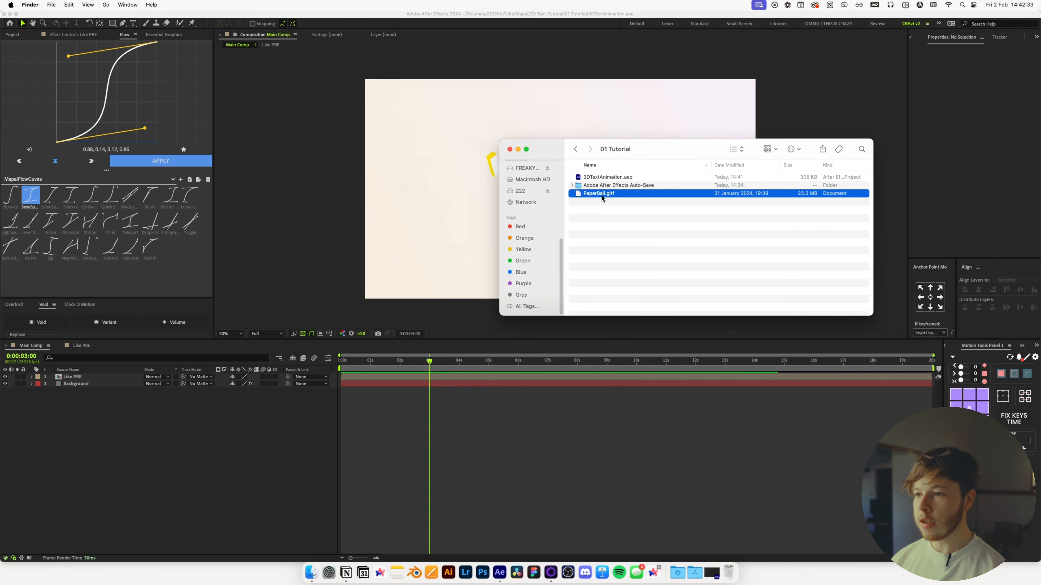
drag(188, 484, 208, 477)
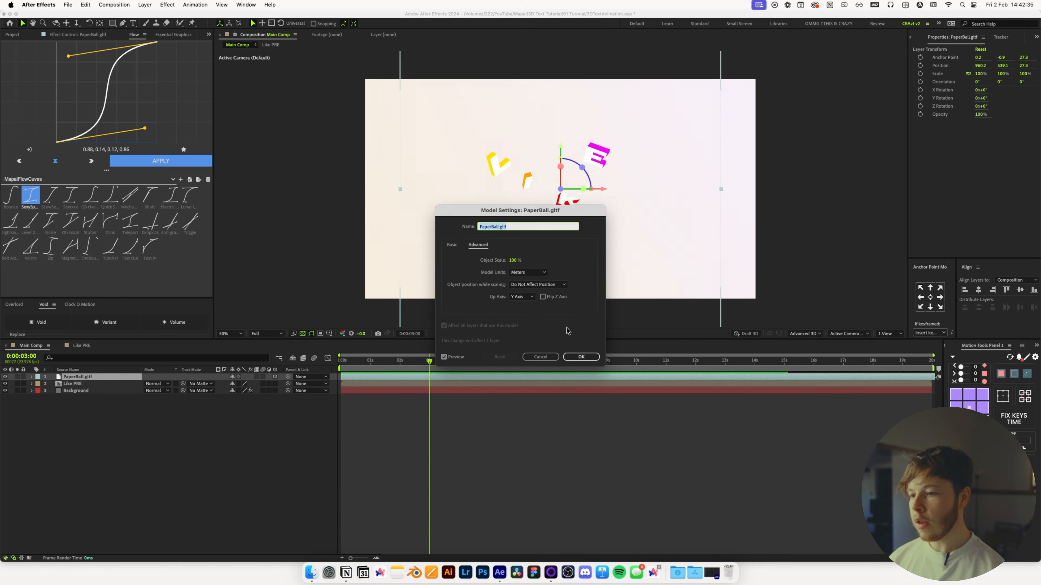
click(575, 359)
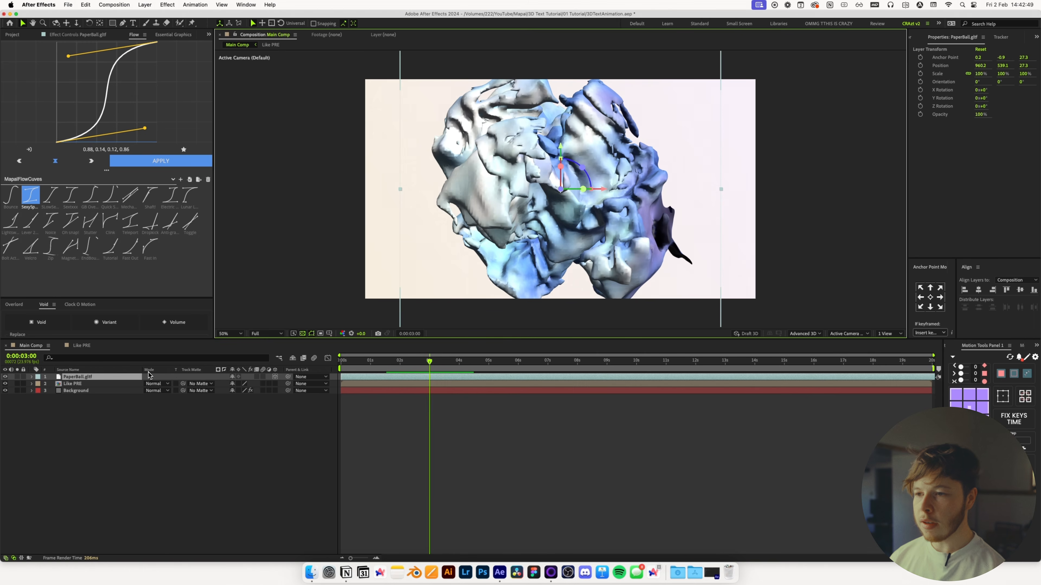
- Move to 0:00:01:04 and add a two-node camera with the 20mm preset to Main Comp
click(361, 362)
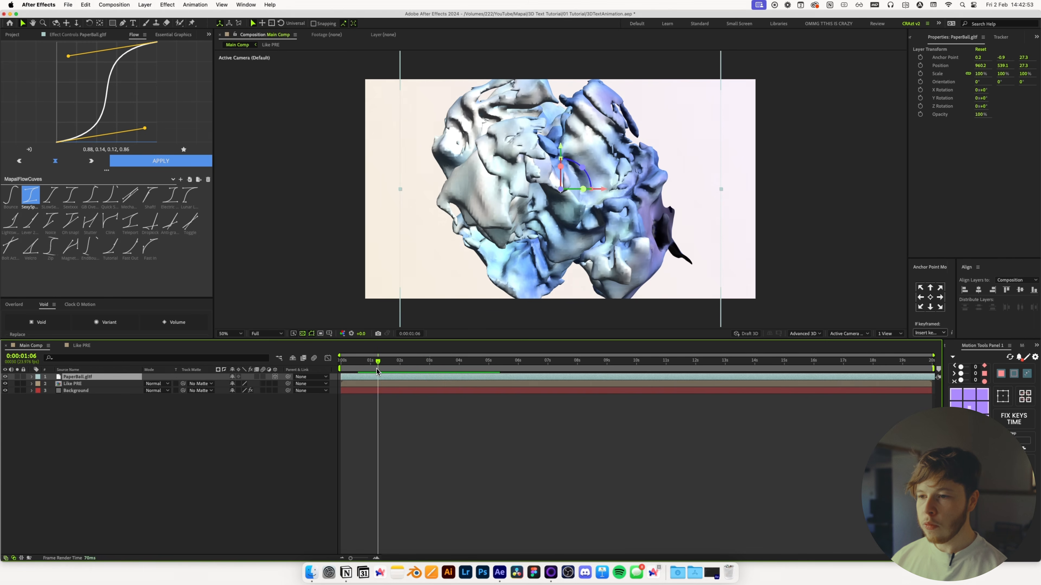
click(155, 462)
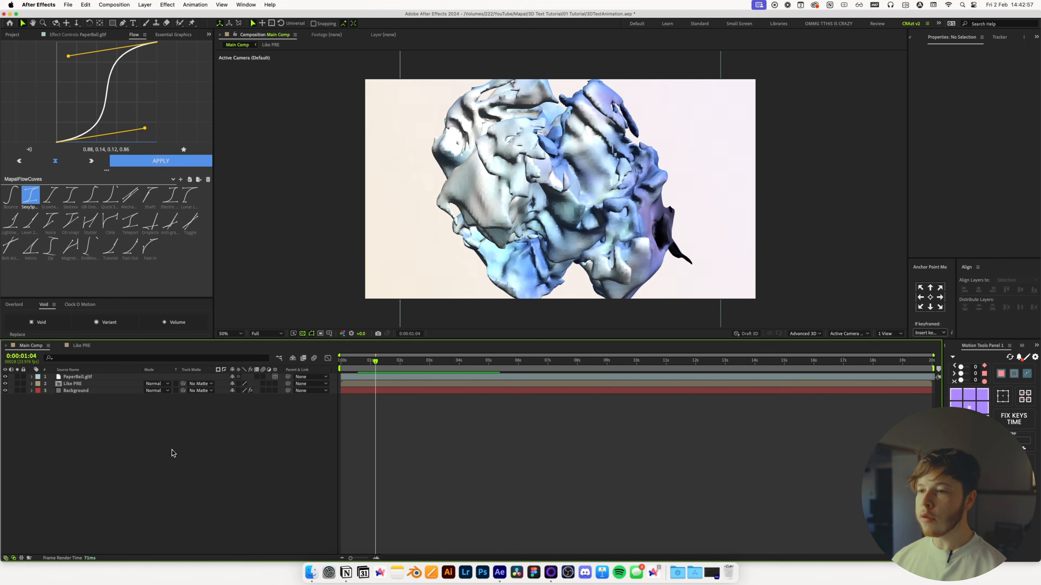
right_click(172, 452)
mouse_move(232, 459)
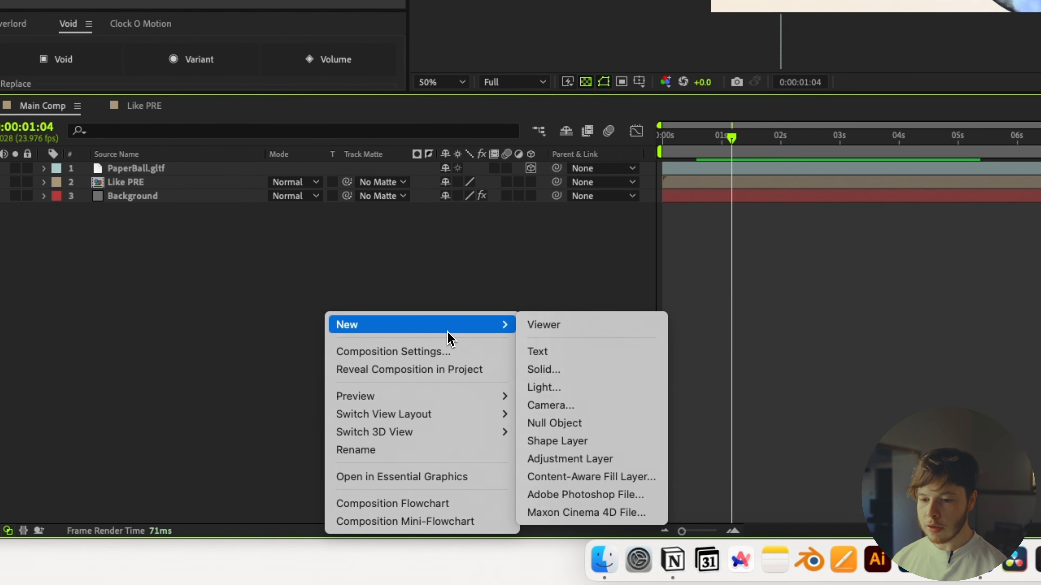
click(604, 405)
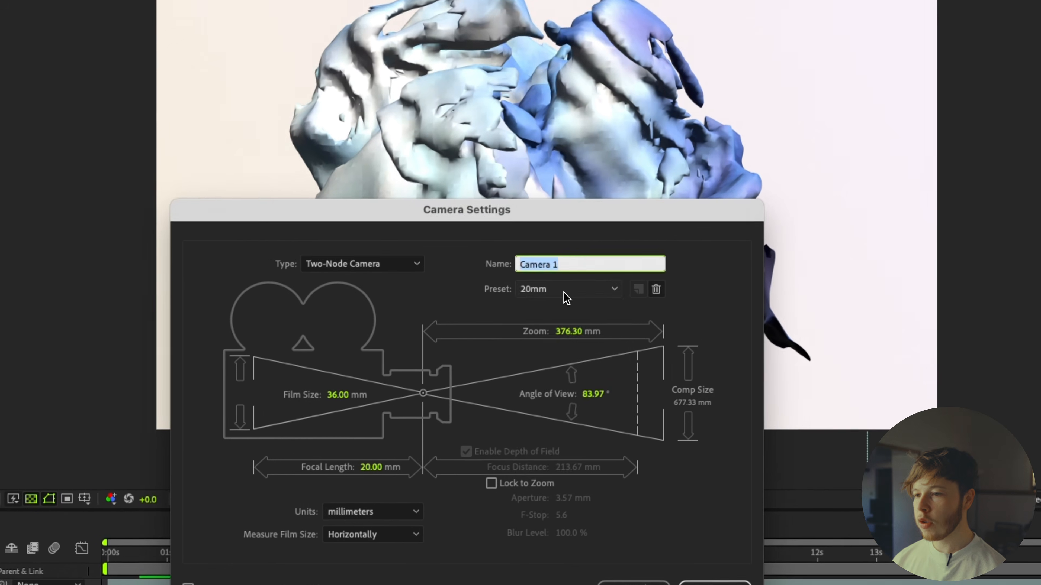
click(565, 298)
click(568, 358)
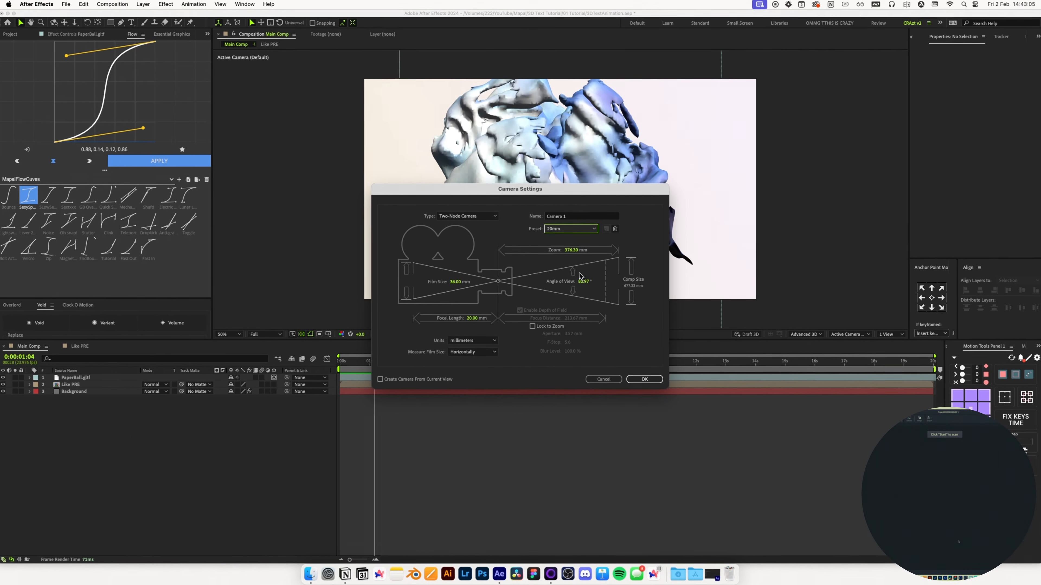
click(645, 379)
- Show the position, rotation and scale properties of PaperBall.gltf and scale the model down to 6%
click(90, 385)
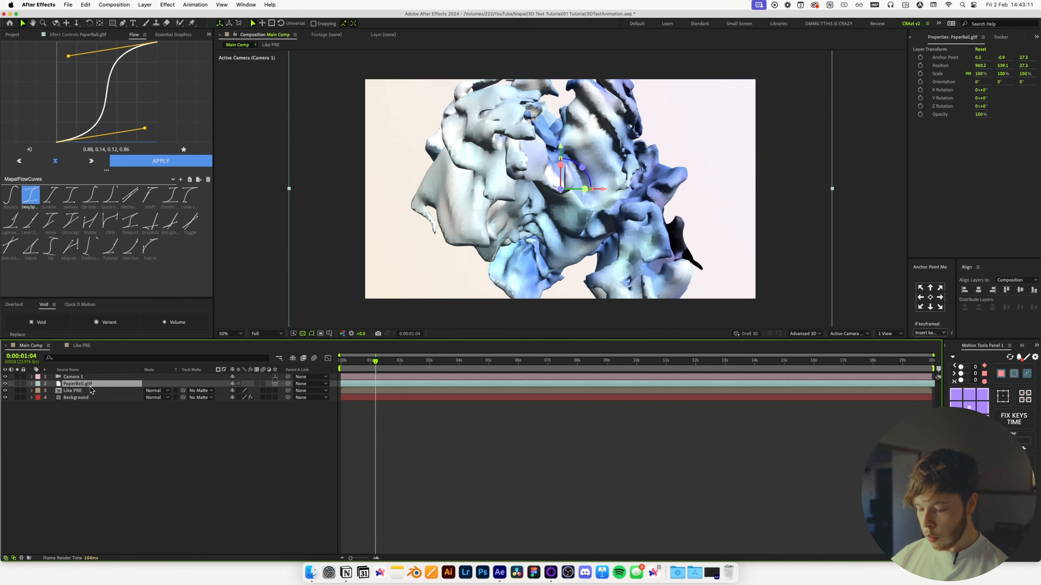
key(p)
key(shift+r)
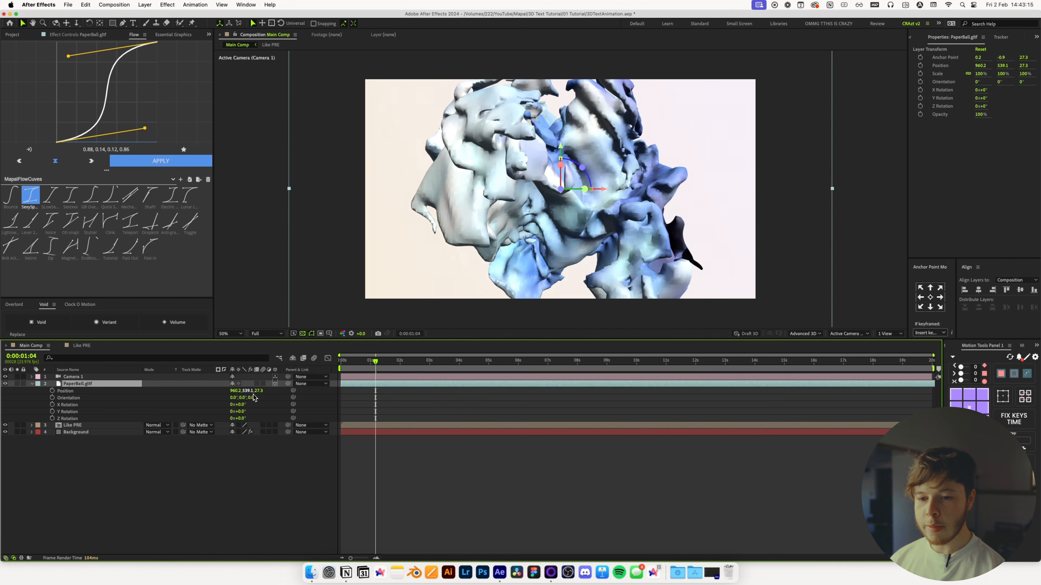
key(shift+s)
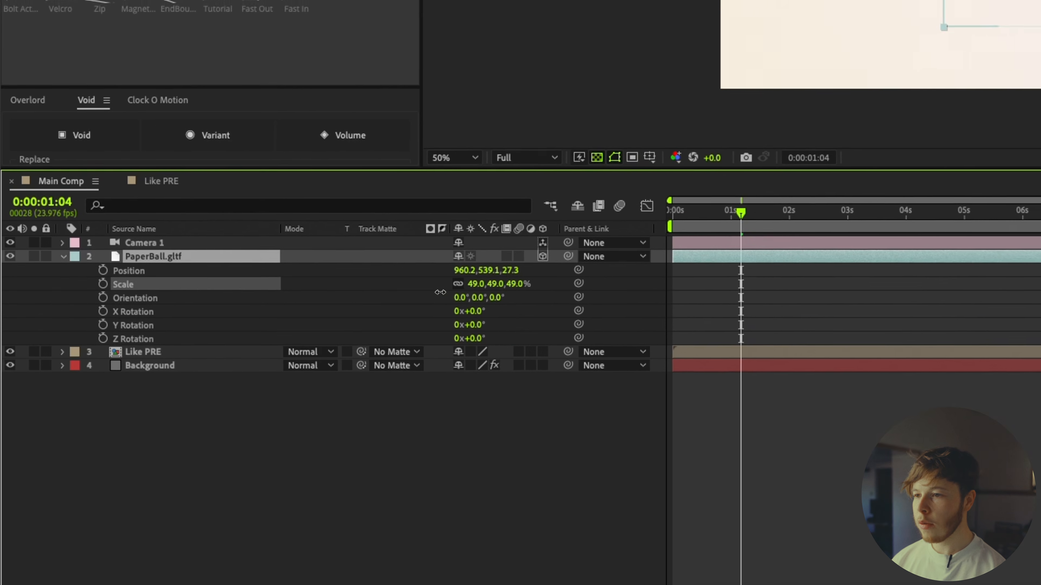
drag(433, 293, 425, 303)
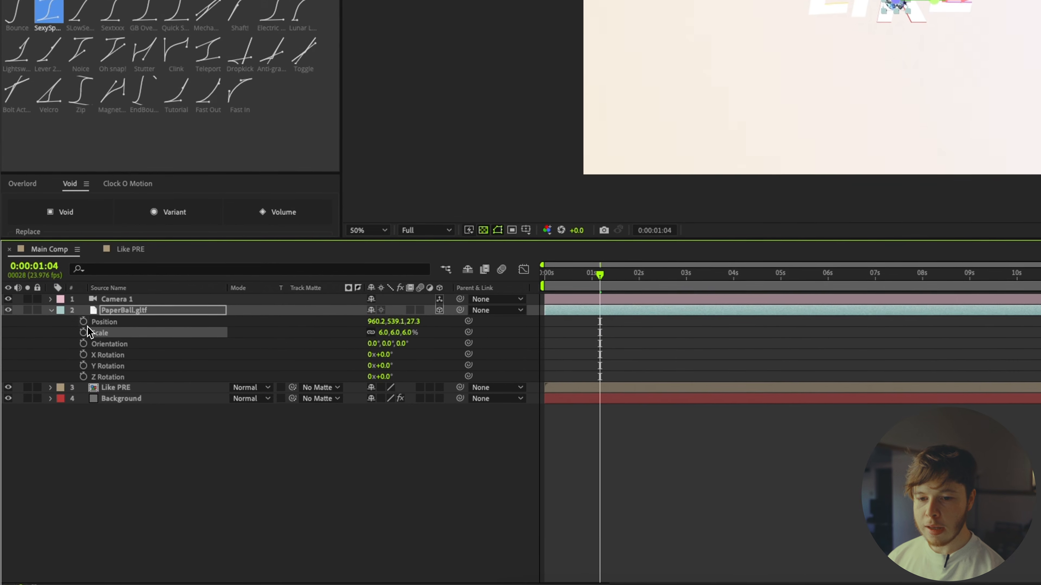
click(56, 392)
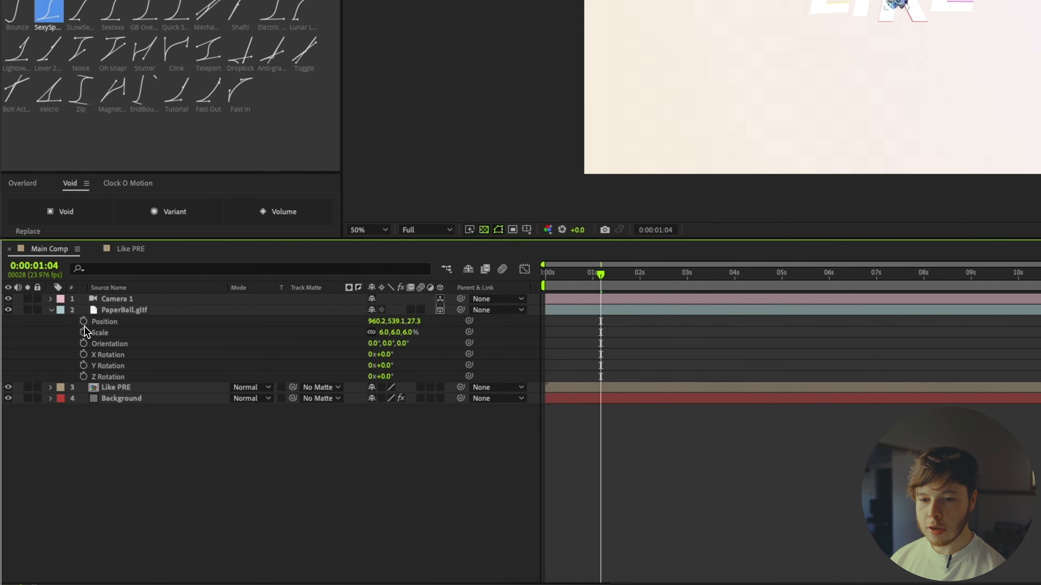
- Keyframe the paper ball's position and rotations at 0:00:01:04, and at 0:00:00:06 place it outside the frame's left edge at 768.3, 539.1, -954.0
click(83, 323)
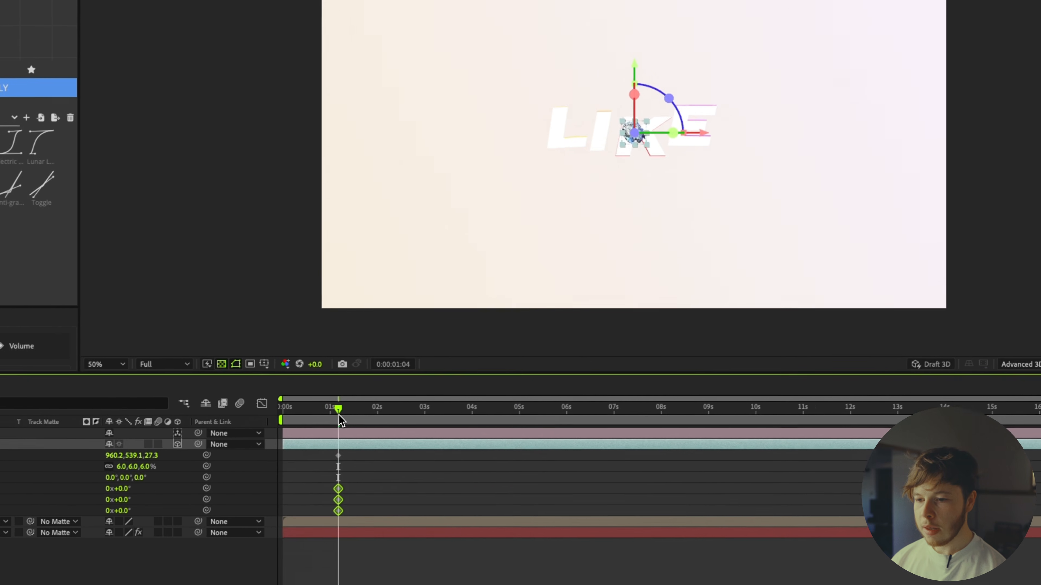
drag(601, 283, 565, 284)
drag(286, 427, 277, 427)
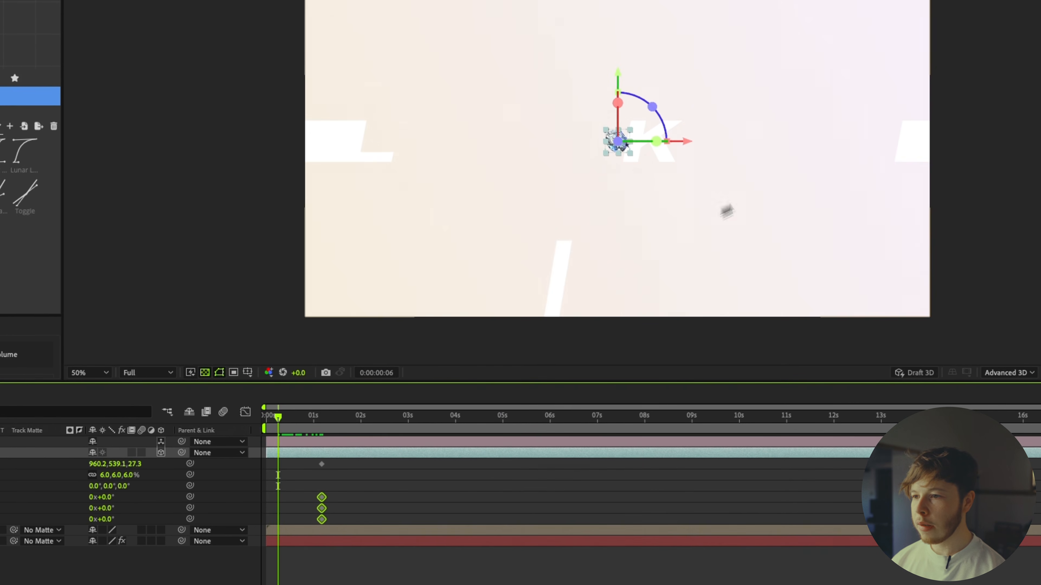
drag(652, 167, 451, 172)
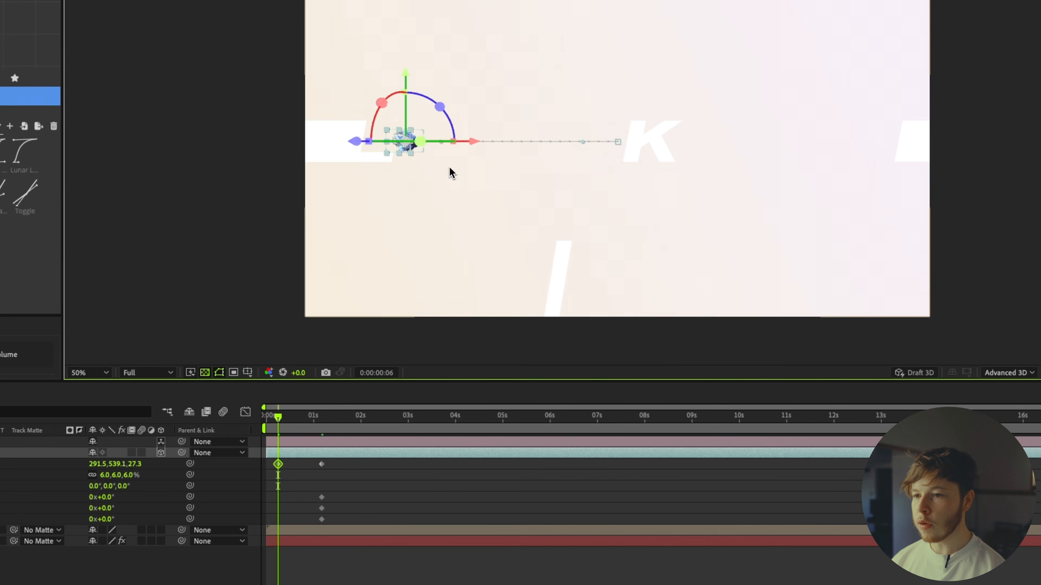
drag(345, 147, 176, 170)
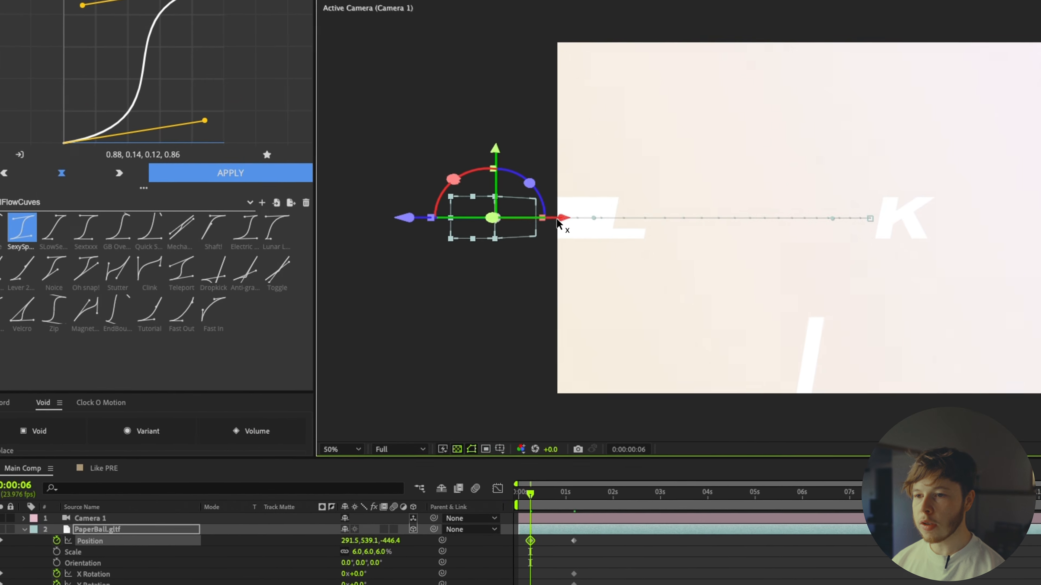
drag(306, 149, 424, 150)
drag(553, 223, 680, 232)
drag(545, 219, 491, 260)
drag(447, 215, 139, 329)
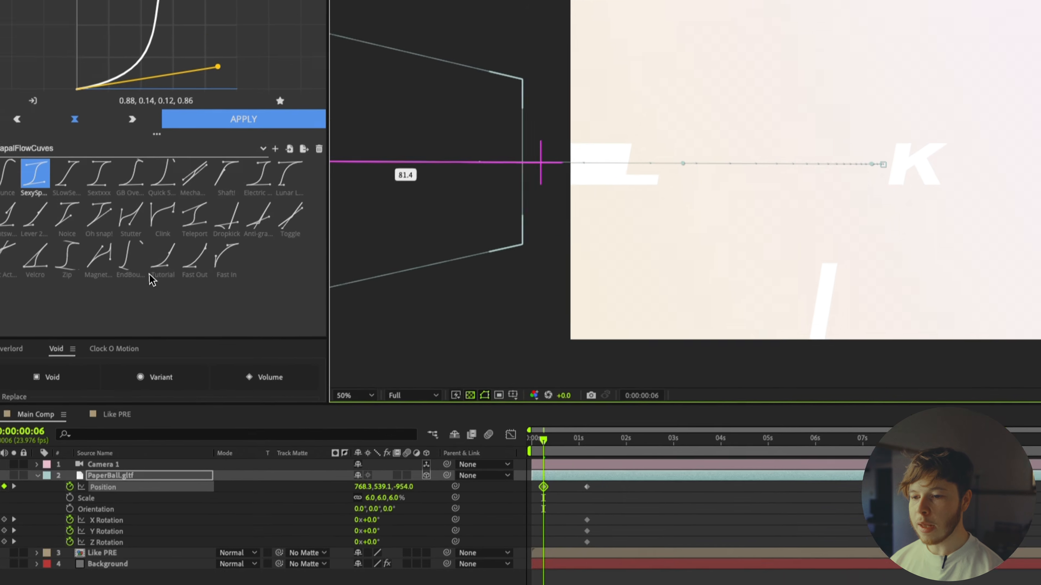
- Bend the paper ball's motion path into a gentle S-curve using the path handles of both position keyframes
mouse_move(544, 443)
mouse_down()
mouse_move(577, 447)
mouse_move(540, 453)
mouse_up()
drag(555, 386, 563, 388)
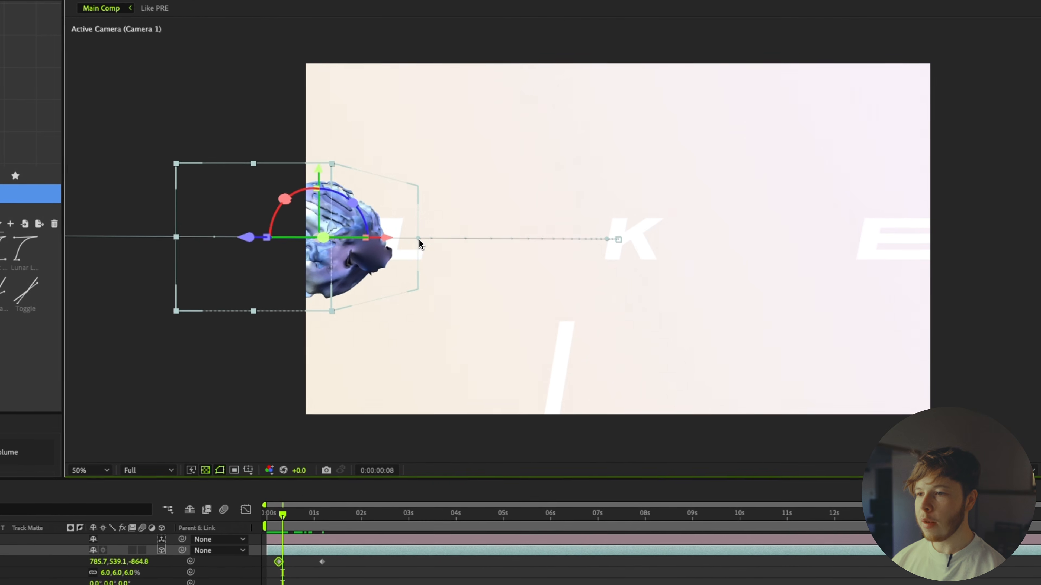
drag(699, 92, 698, 132)
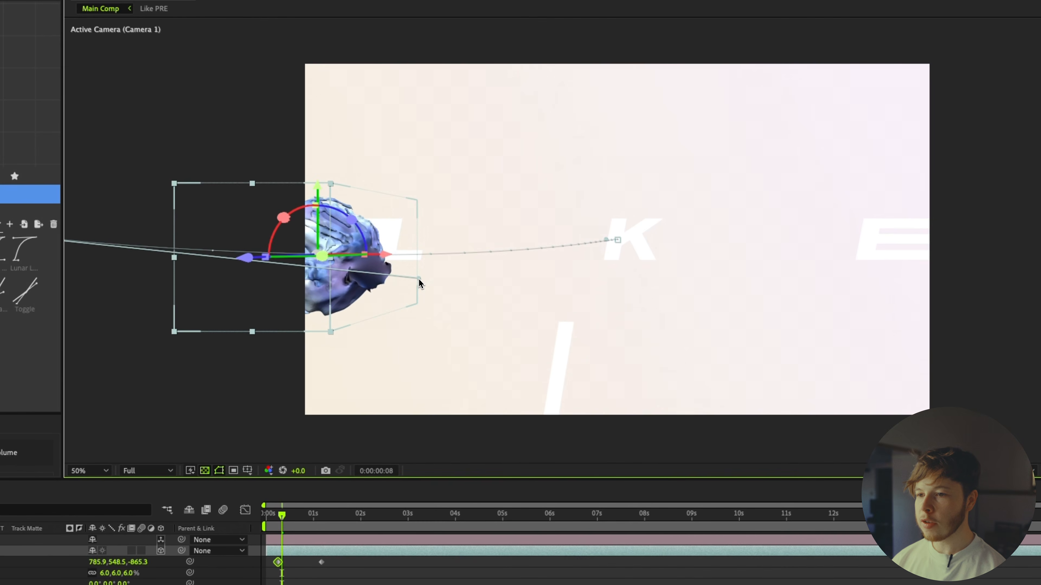
drag(617, 239, 497, 204)
drag(283, 514, 279, 514)
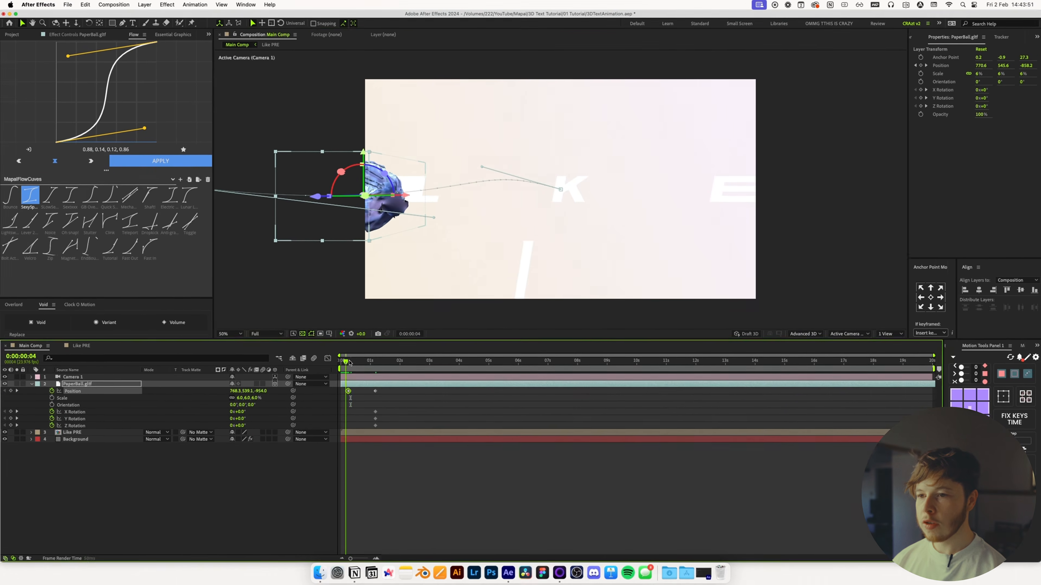
- At 0:00:00:15, set the ball's X, Y and Z rotations to -1x-292°, -1x-60° and -1x-288°, and shift these keyframes to 0:00:00:06
mouse_move(350, 362)
mouse_down()
mouse_move(374, 362)
mouse_move(339, 371)
mouse_move(359, 373)
mouse_up()
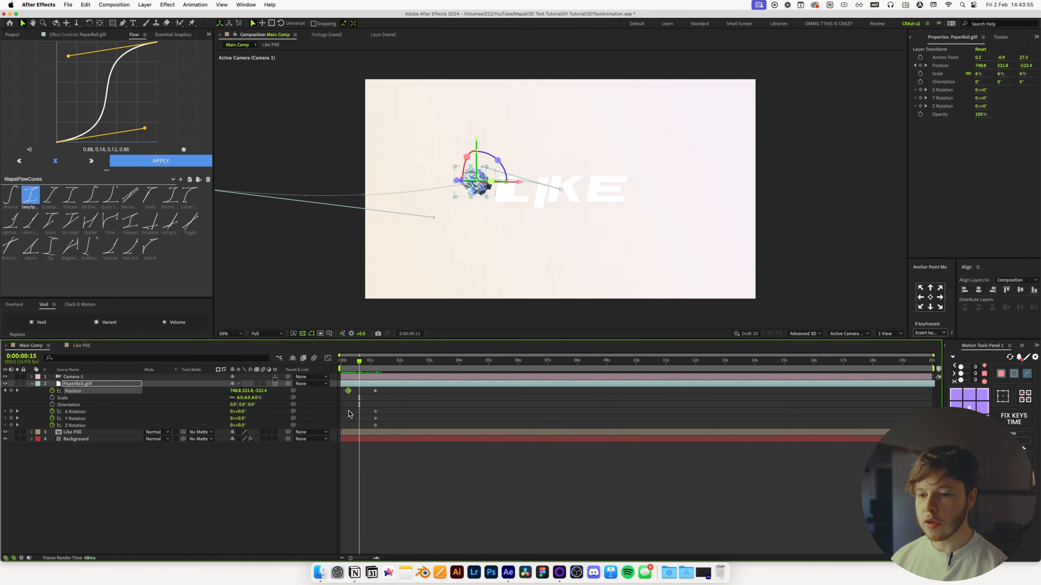
drag(238, 412, 152, 427)
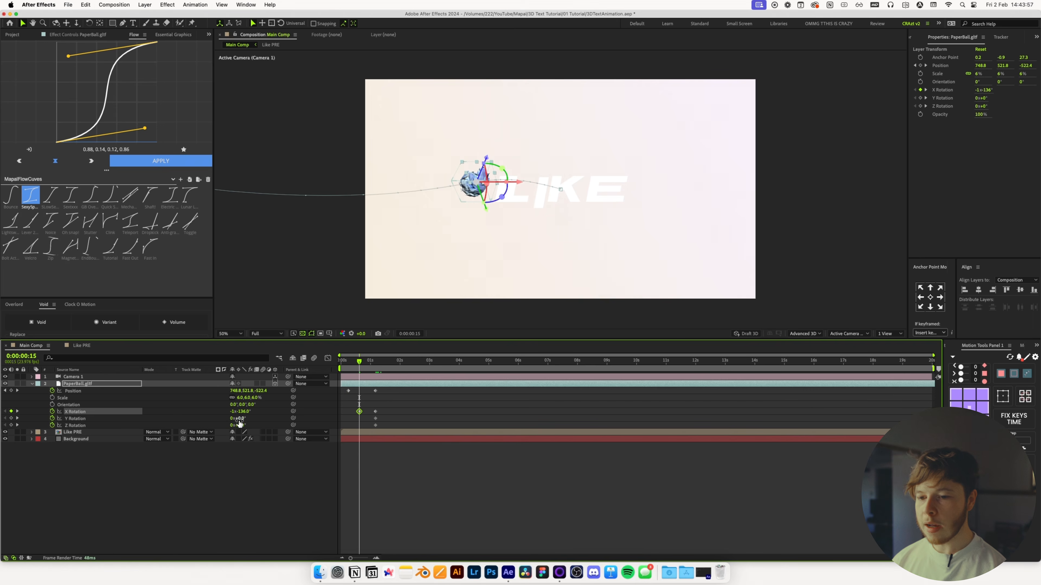
drag(241, 418, 72, 426)
drag(239, 427, 121, 442)
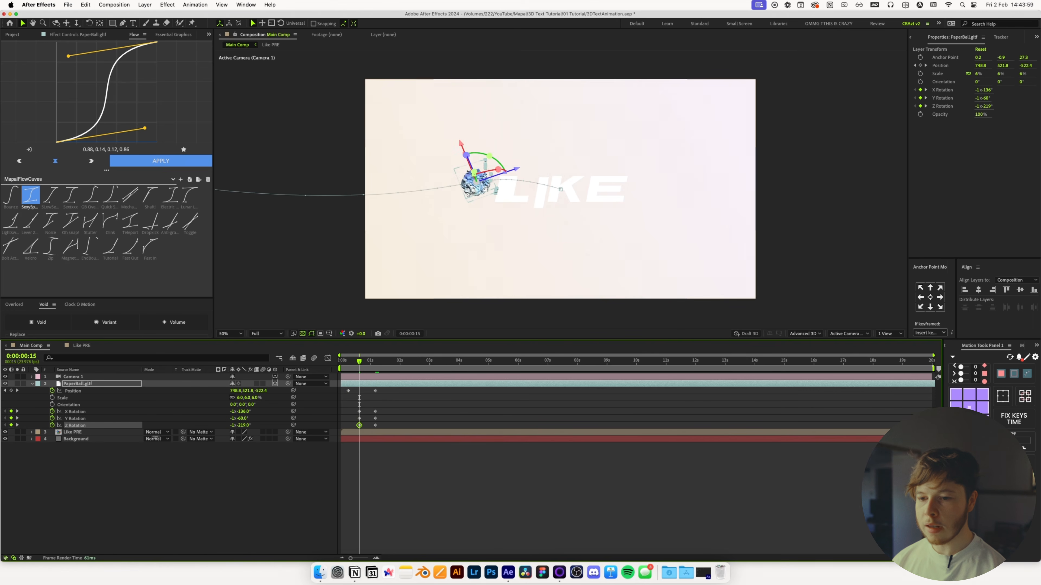
drag(235, 412, 218, 414)
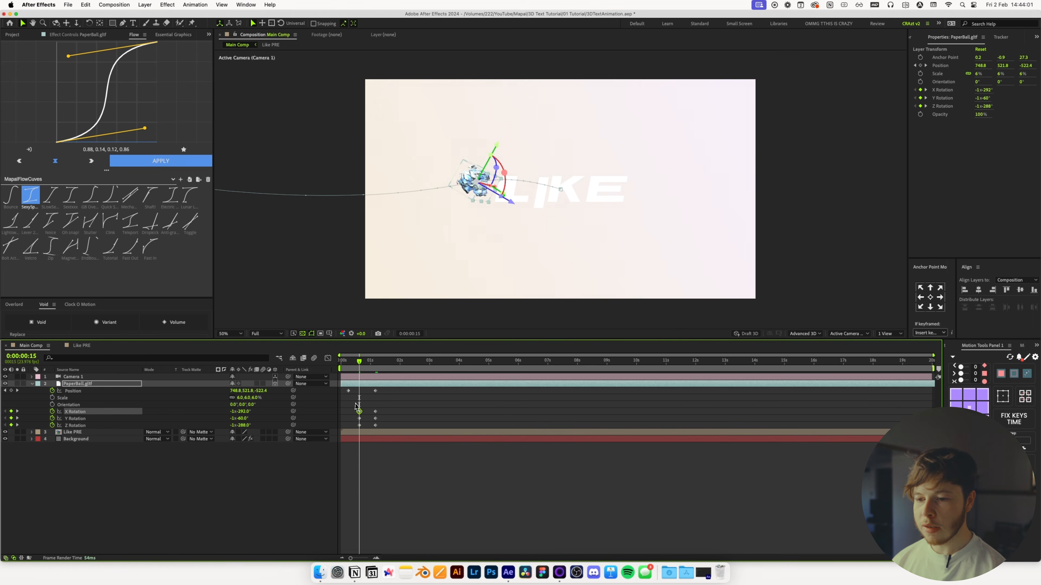
drag(362, 403, 354, 428)
click(358, 403)
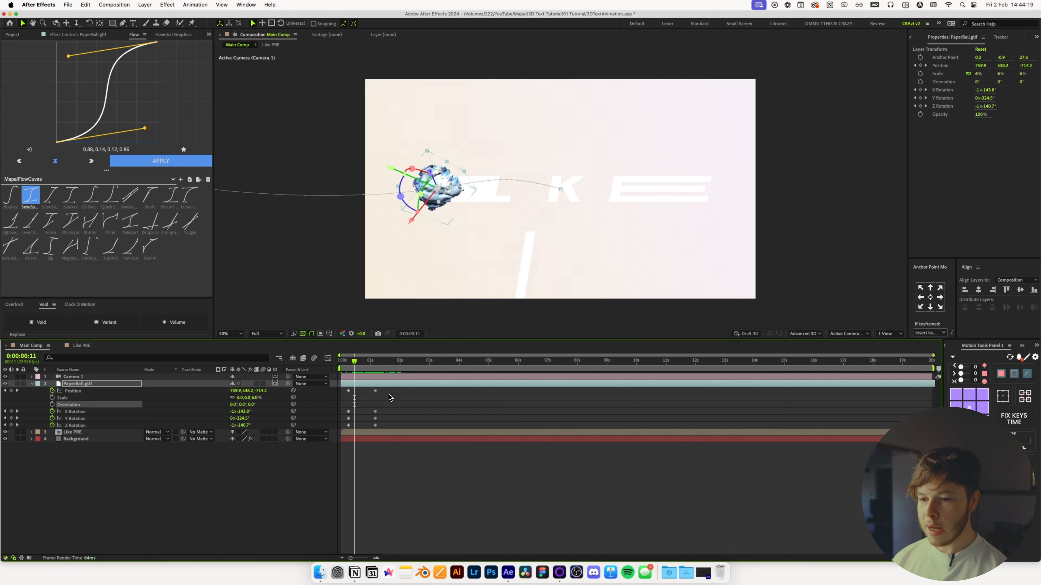
- Ease all the paper ball's keyframes and reshape their speed graph to build up slowly and peak just before 0:00:01:04
drag(389, 392, 333, 429)
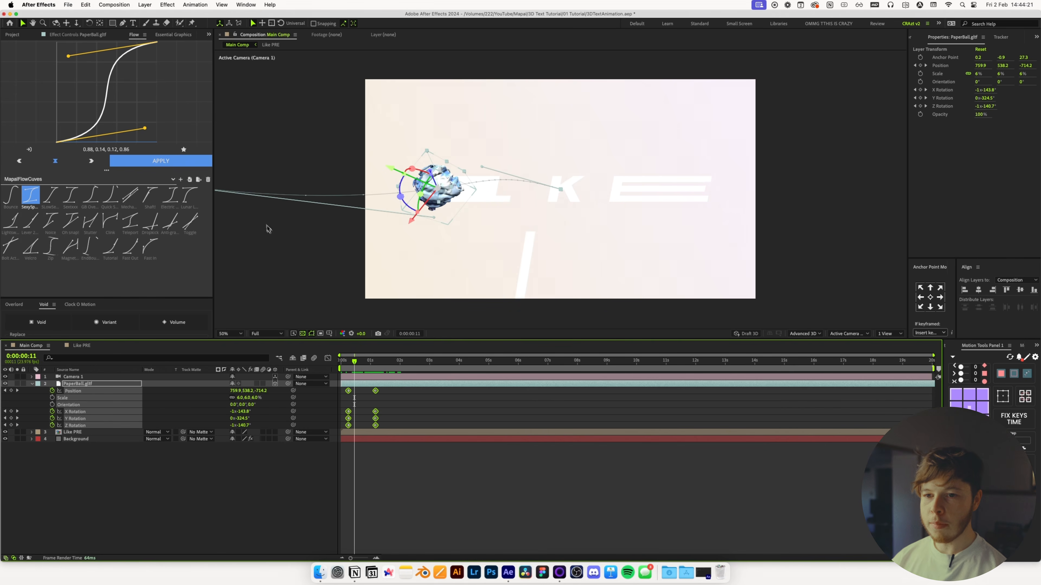
click(160, 165)
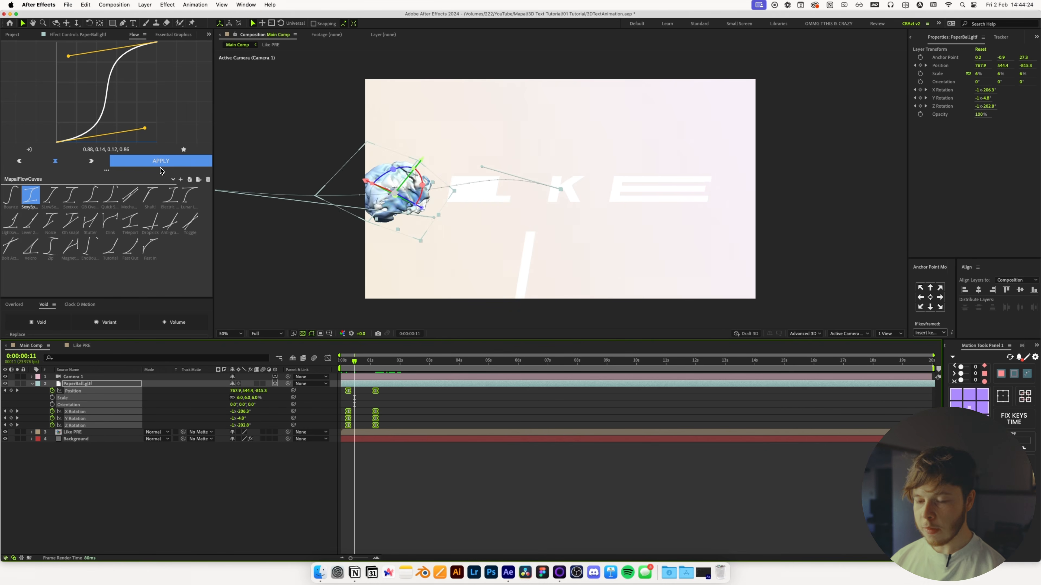
click(327, 358)
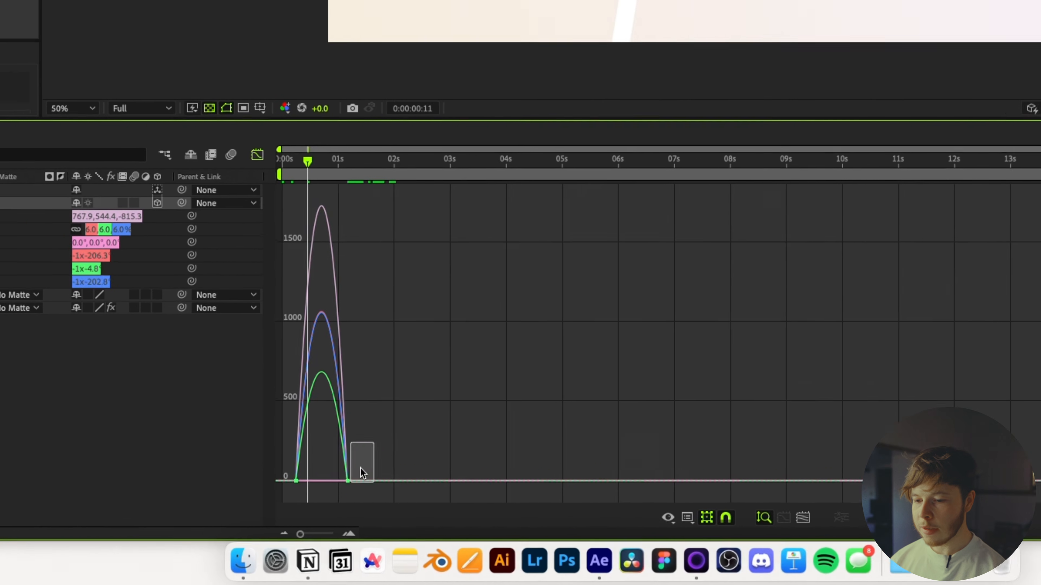
drag(270, 477, 315, 470)
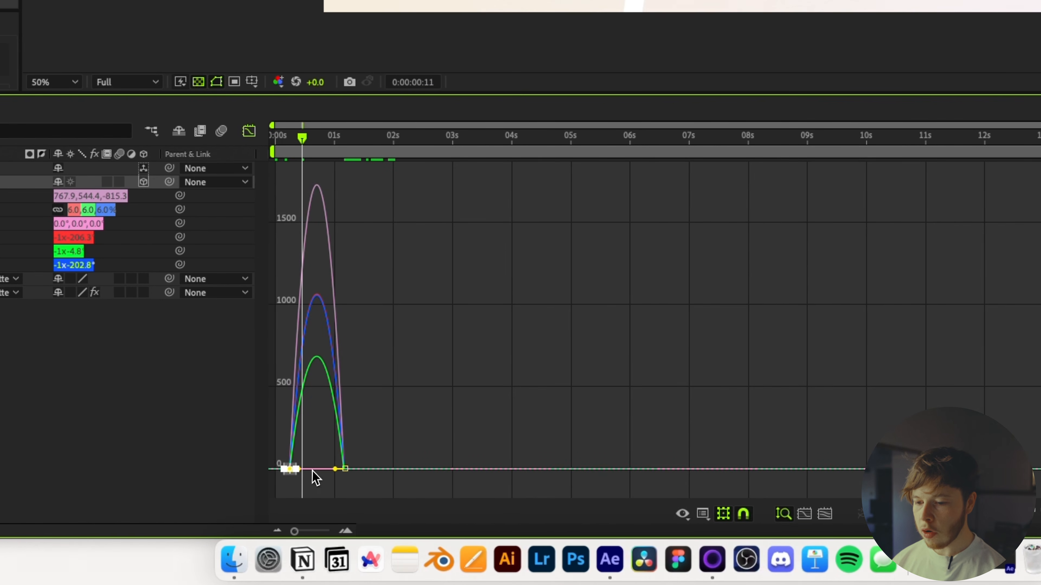
drag(292, 534, 325, 536)
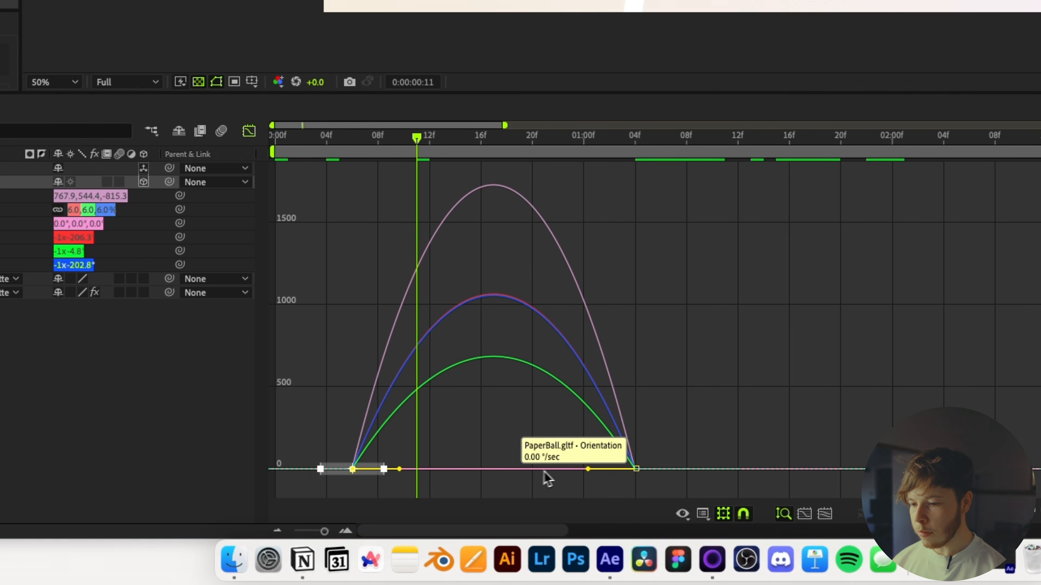
drag(462, 469, 495, 469)
drag(274, 469, 325, 468)
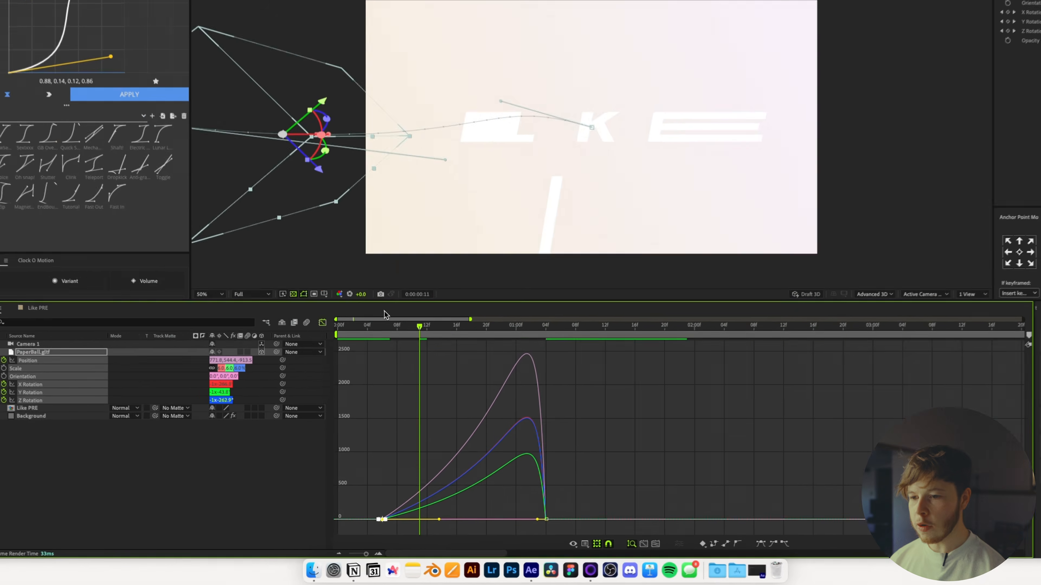
- Play back the paper ball's eased flight from just before its first keyframe, and close the graph editor
click(375, 325)
key(space)
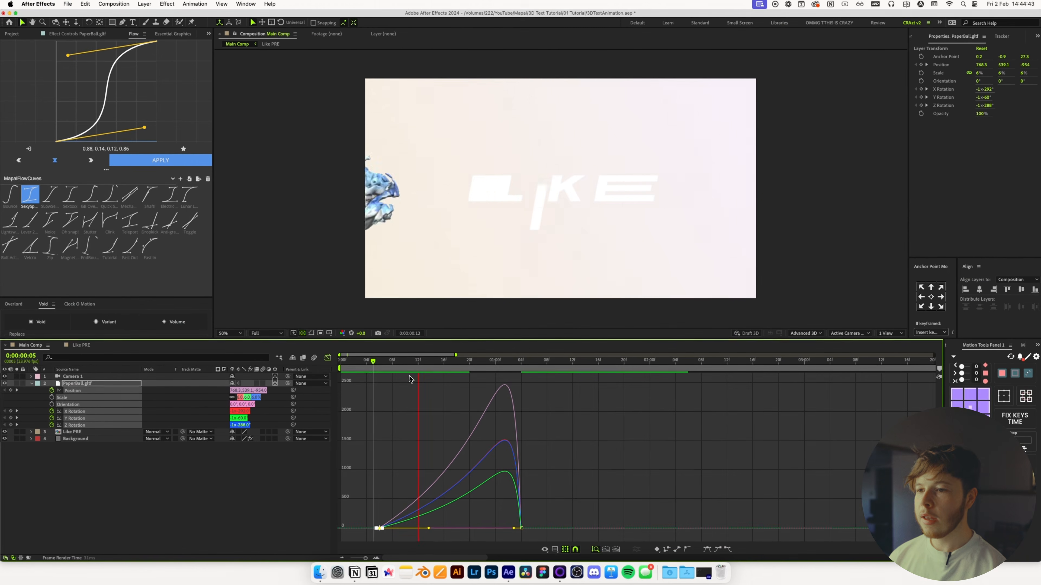
click(382, 369)
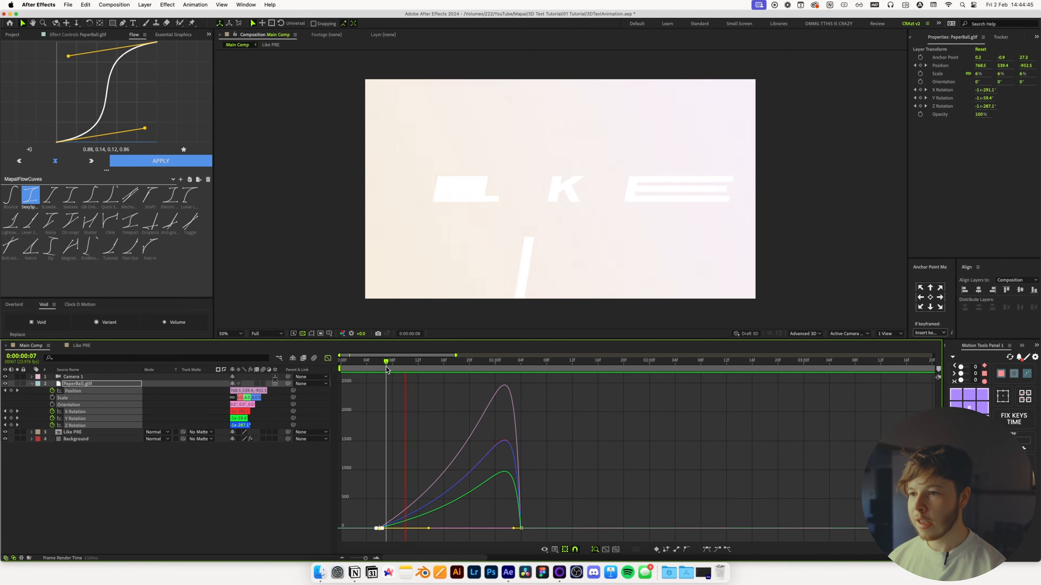
click(314, 359)
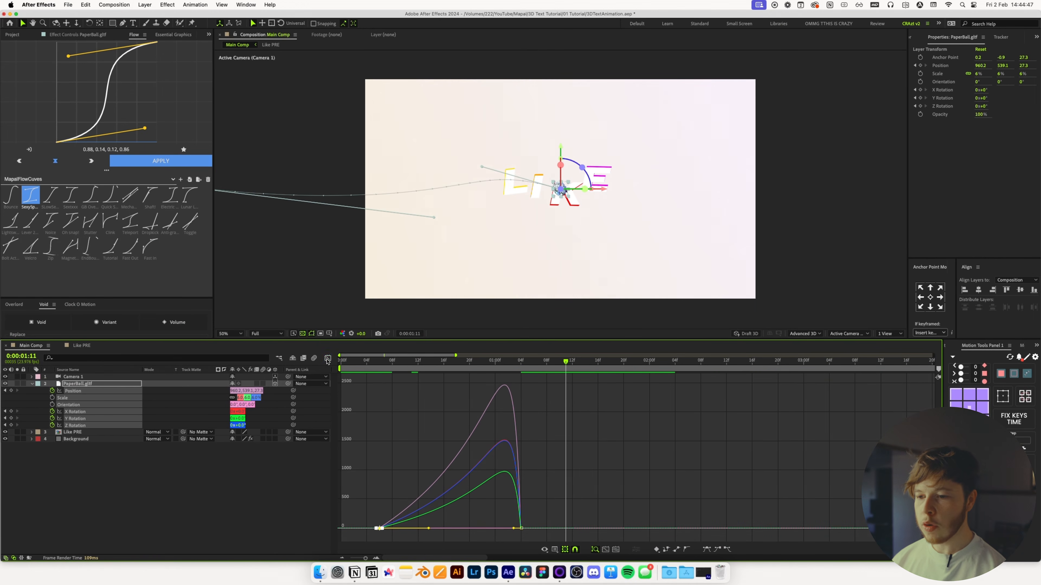
click(327, 360)
- Duplicate the PaperBall.gltf layer, reveal the duplicate's keyframes and delete its first position keyframe
click(416, 383)
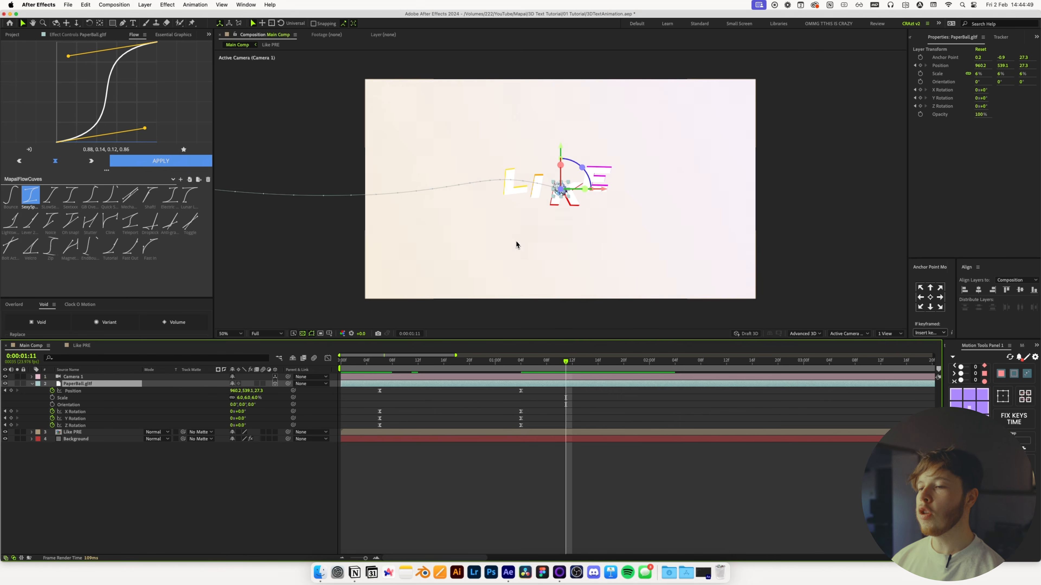
key(super+d)
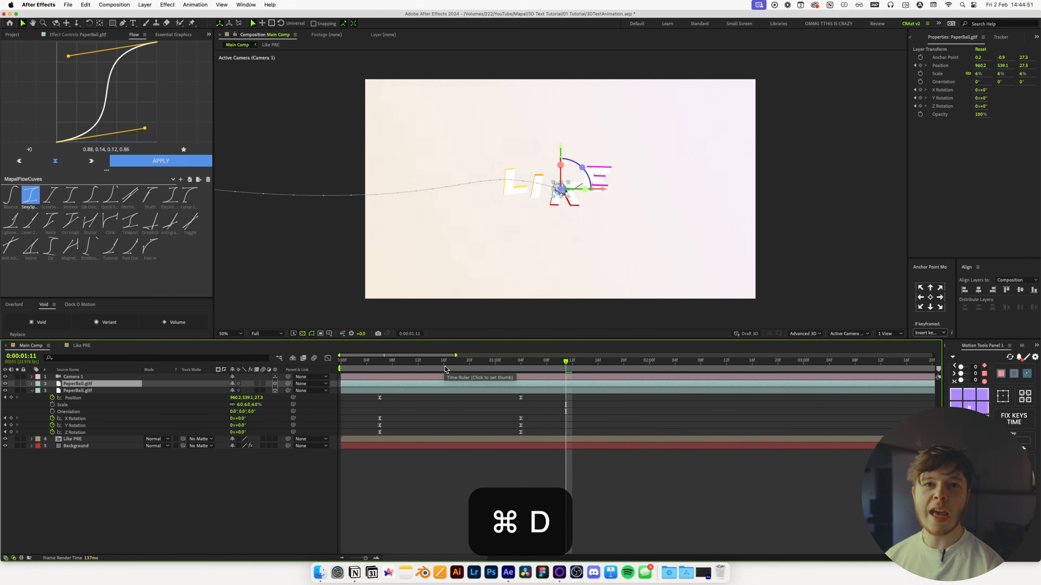
key(u)
key(j)
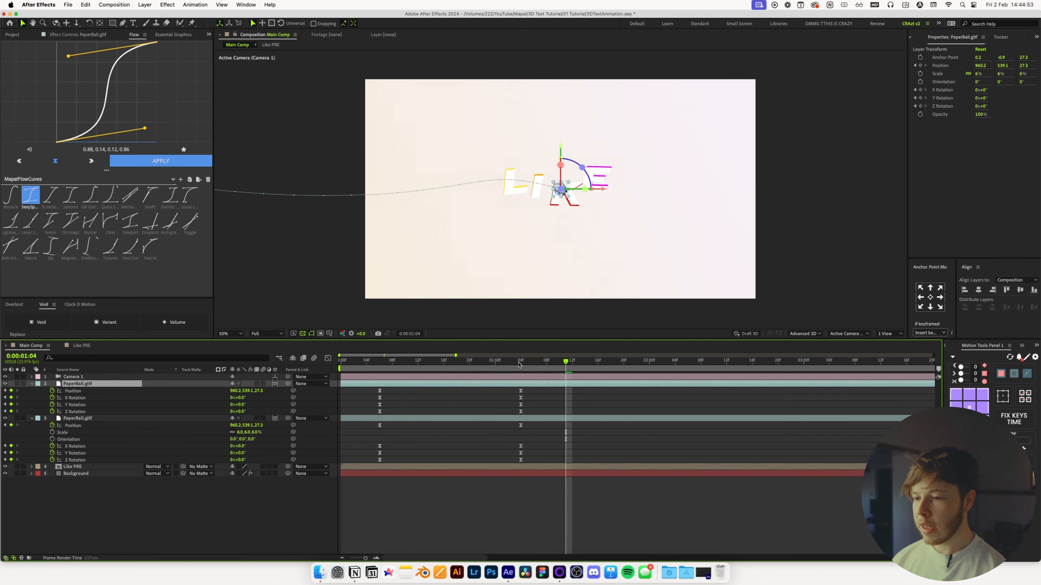
click(379, 391)
key(Delete)
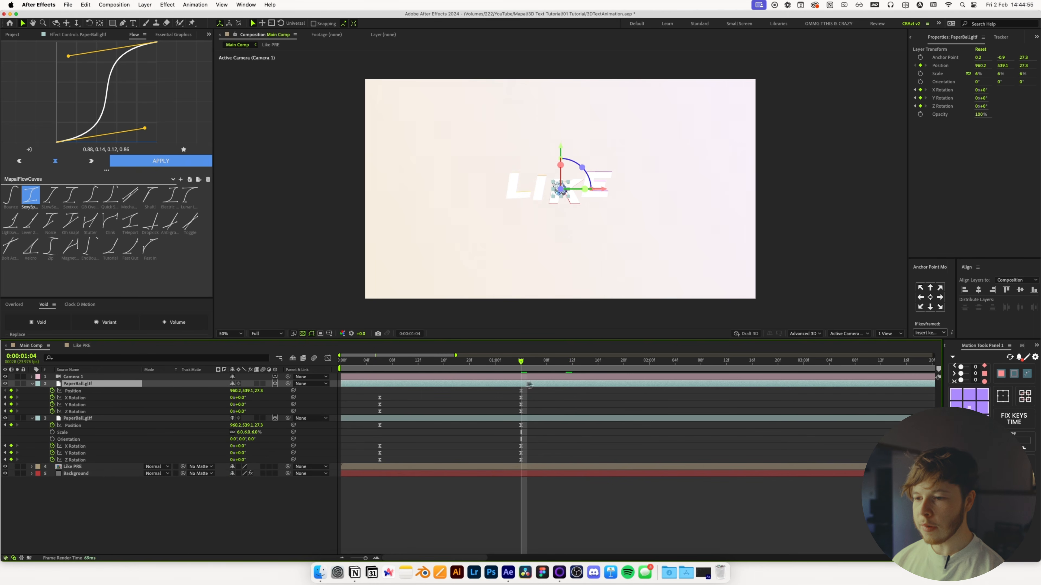
- At 0:00:00:16, place the duplicate ball beyond the frame's lower right corner at 1270.4, 680.8, -850.7 and curve its motion path
drag(522, 363, 443, 361)
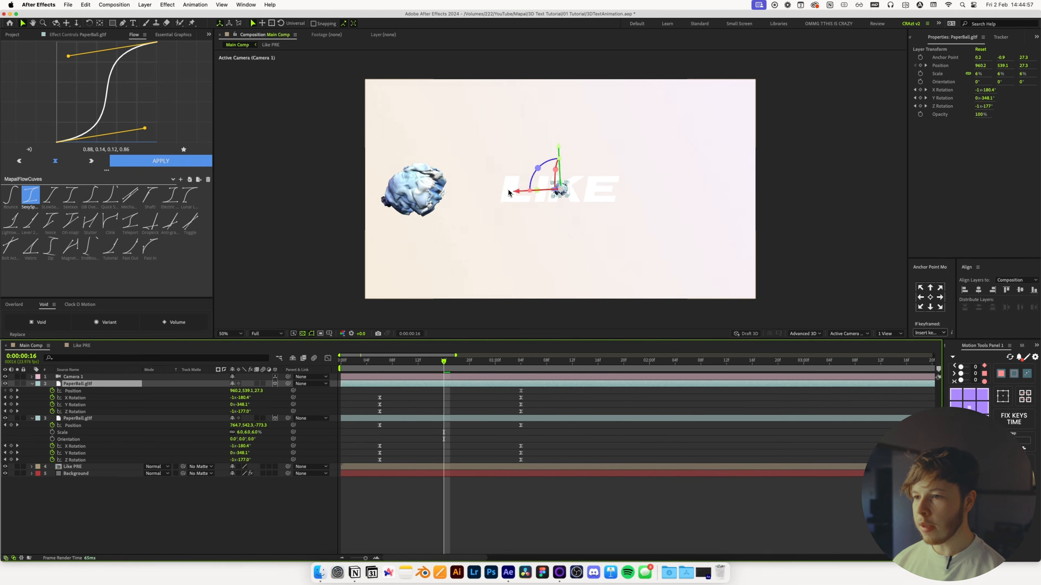
drag(508, 190, 685, 184)
drag(712, 148, 722, 225)
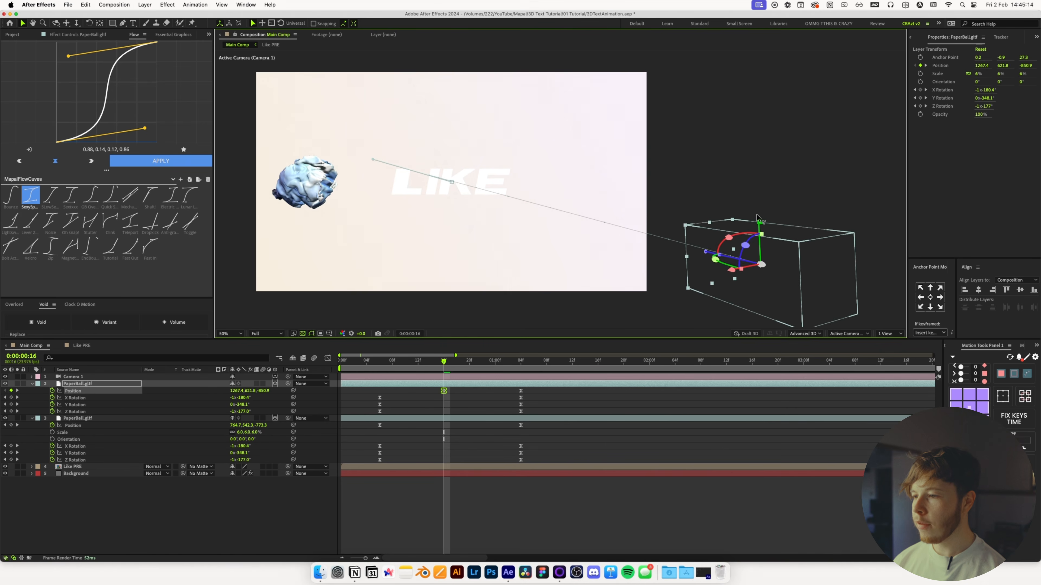
drag(762, 224, 764, 286)
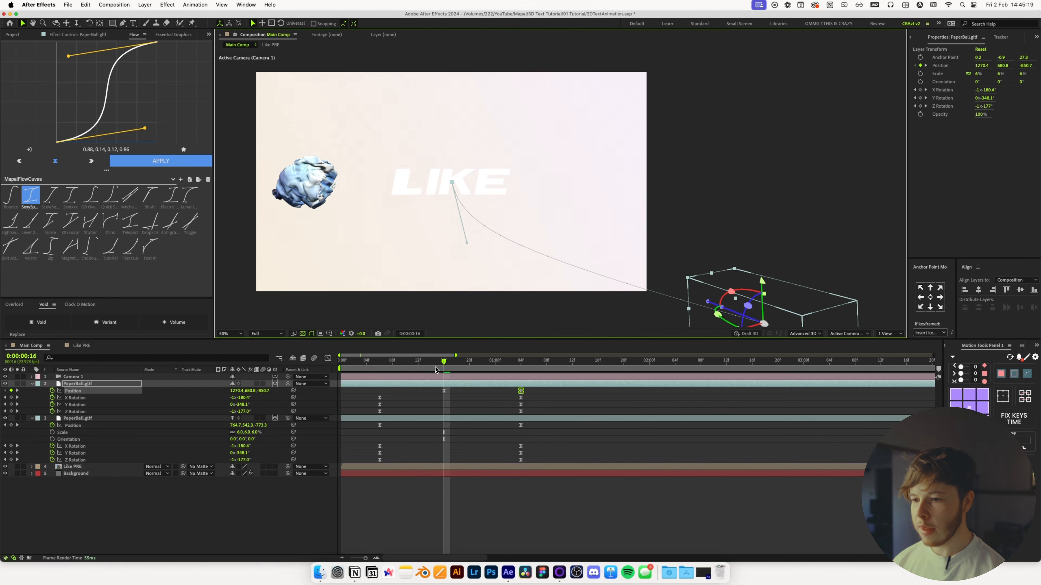
- Move the duplicate ball's first position keyframe to 0:00:00:06, in line with its rotation keyframes
key(Page_Up)
key(Page_Up)
key(Page_Up)
key(Page_Up)
key(Page_Up)
drag(443, 393, 374, 401)
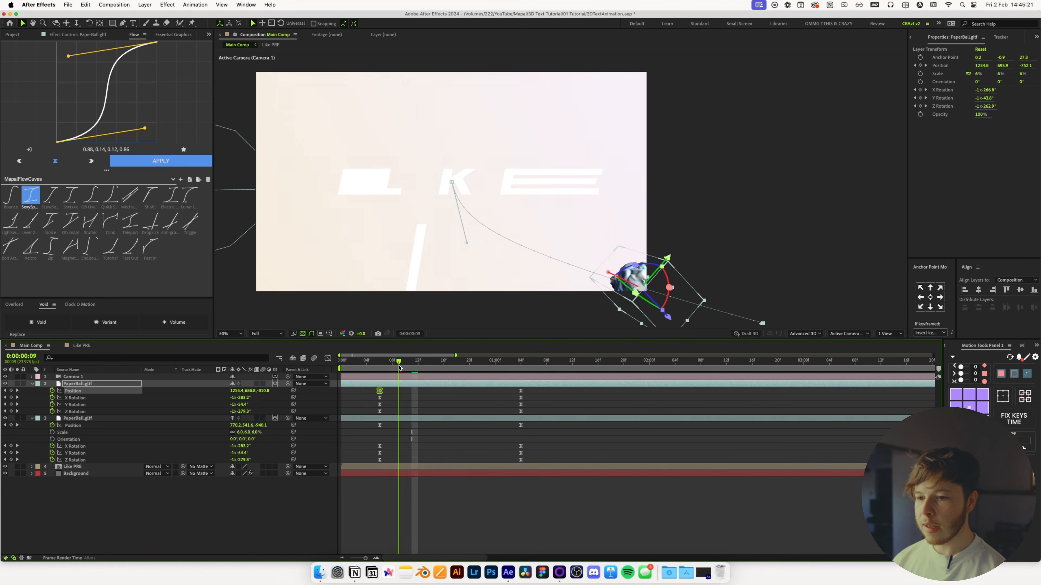
- Fit the composition in the viewer and play back the flight of both paper balls towards the LIKE text
click(373, 367)
key(space)
key(space)
click(224, 333)
click(223, 346)
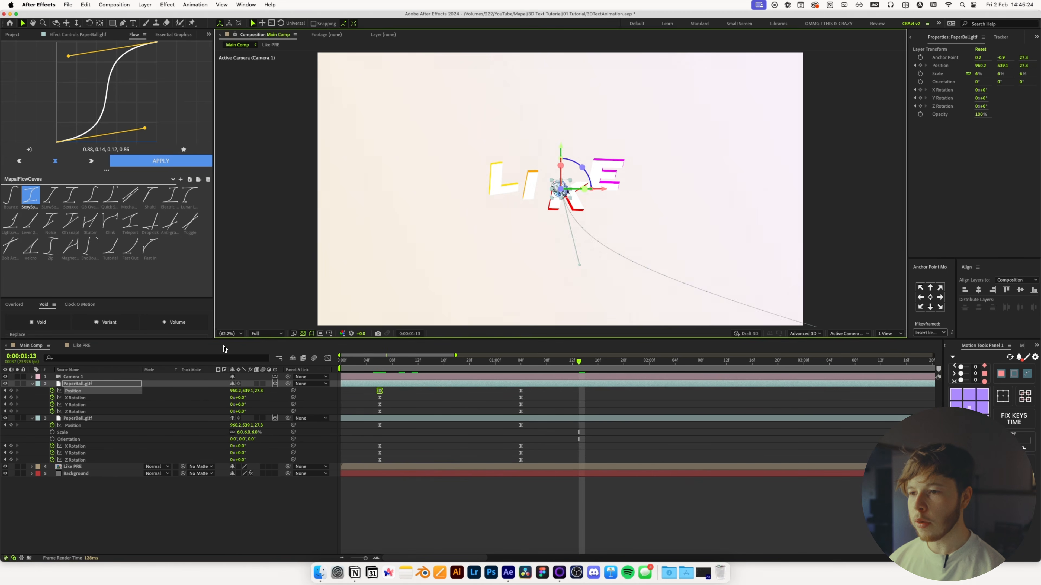
click(458, 402)
key(space)
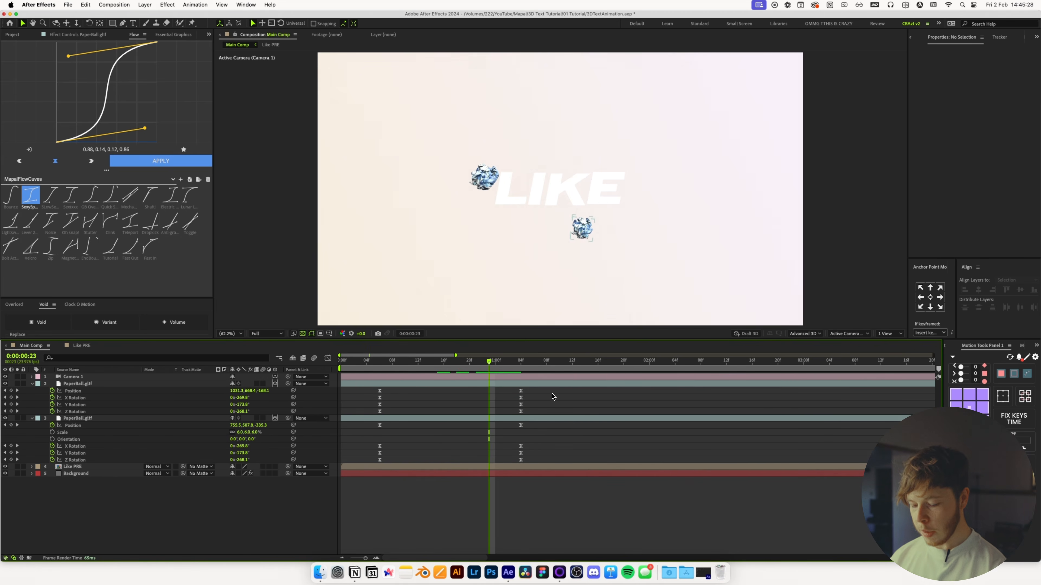
- Collapse the layer properties, enable time remapping on the Like PRE layer and move to 0:00:00:20
key(u)
click(84, 400)
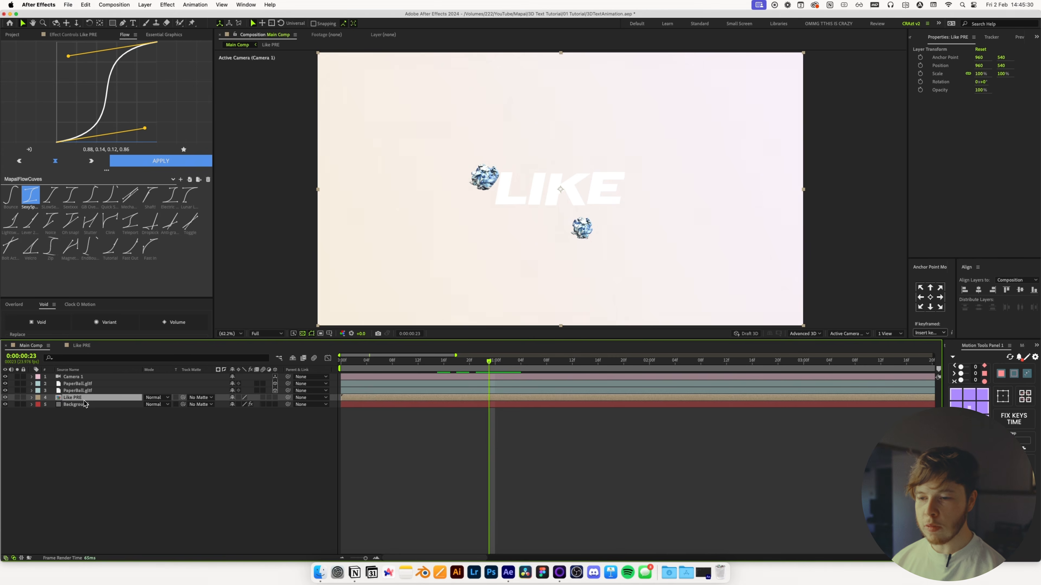
key(space)
right_click(112, 398)
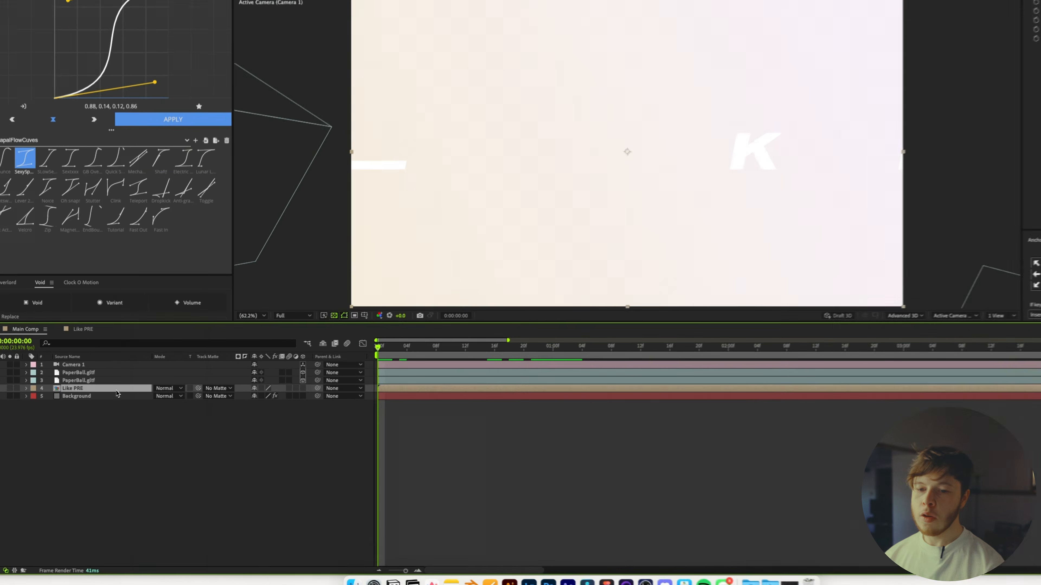
mouse_move(164, 313)
click(287, 313)
drag(458, 326, 629, 326)
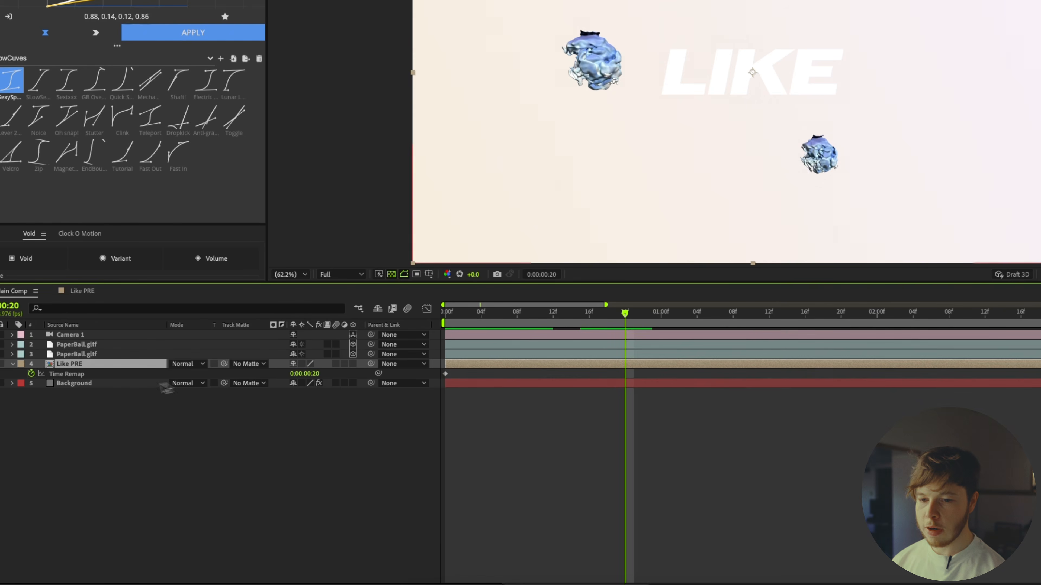
- Add time remap keyframes to the Like PRE layer at 0:00:00:20 and 0:00:00:22
click(15, 360)
drag(605, 328, 670, 318)
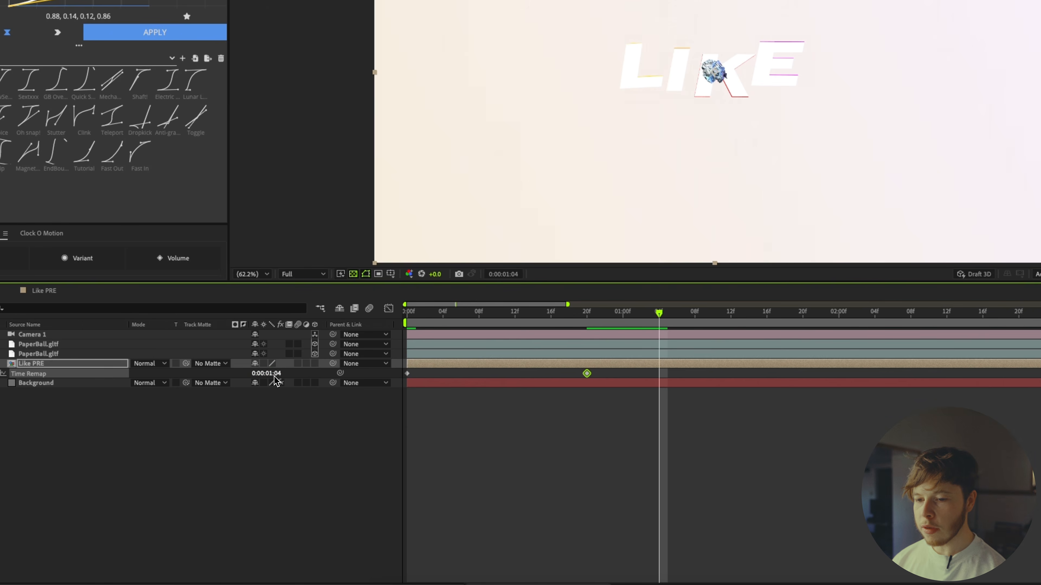
drag(653, 320, 609, 339)
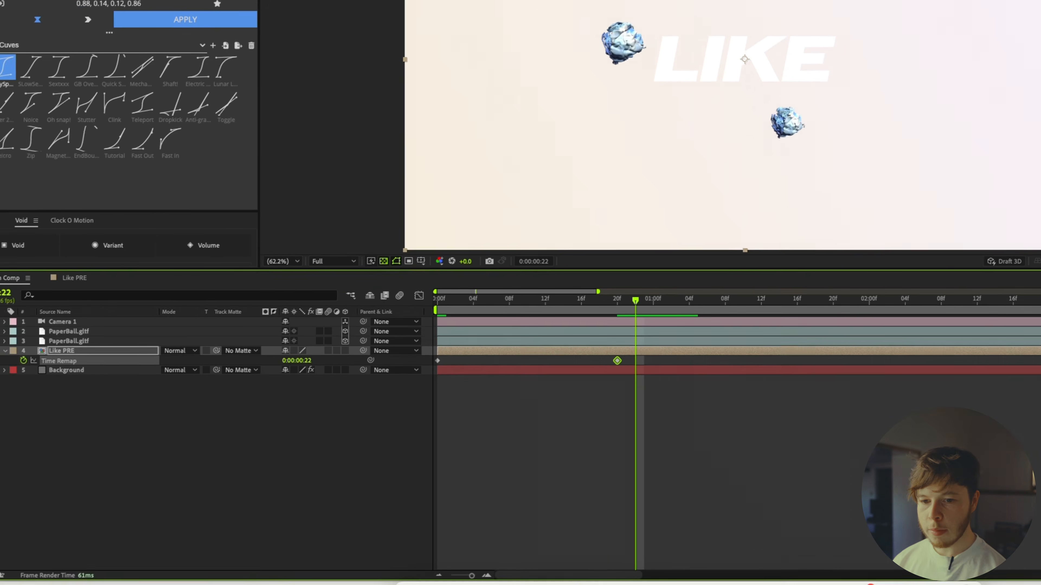
click(19, 347)
- At 0:00:01:04, raise Like PRE's time remap value so the letters advance further, and preview the result from 0:00:00:18
drag(600, 357, 655, 372)
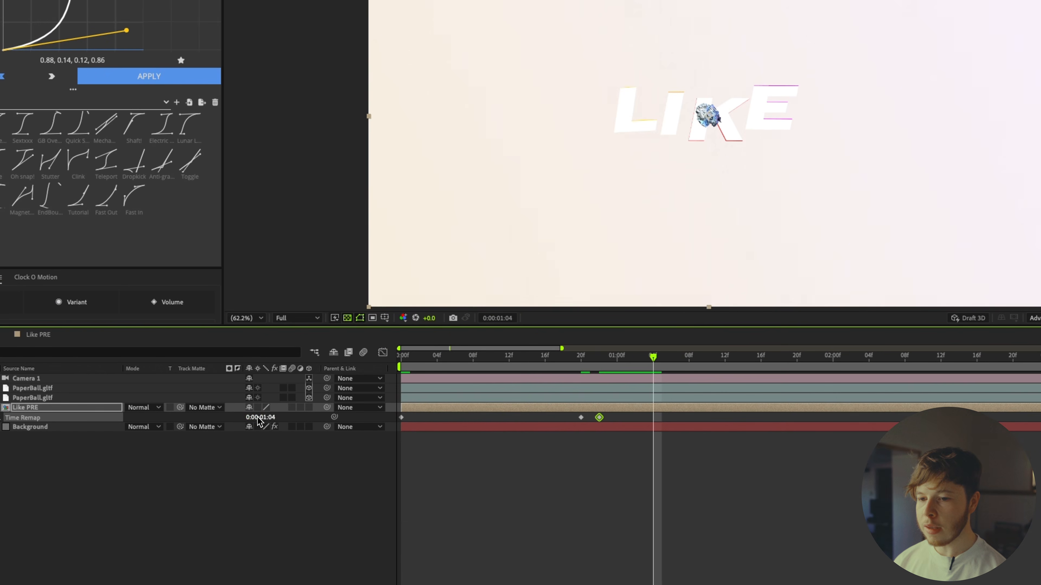
drag(262, 418, 283, 422)
drag(608, 357, 567, 372)
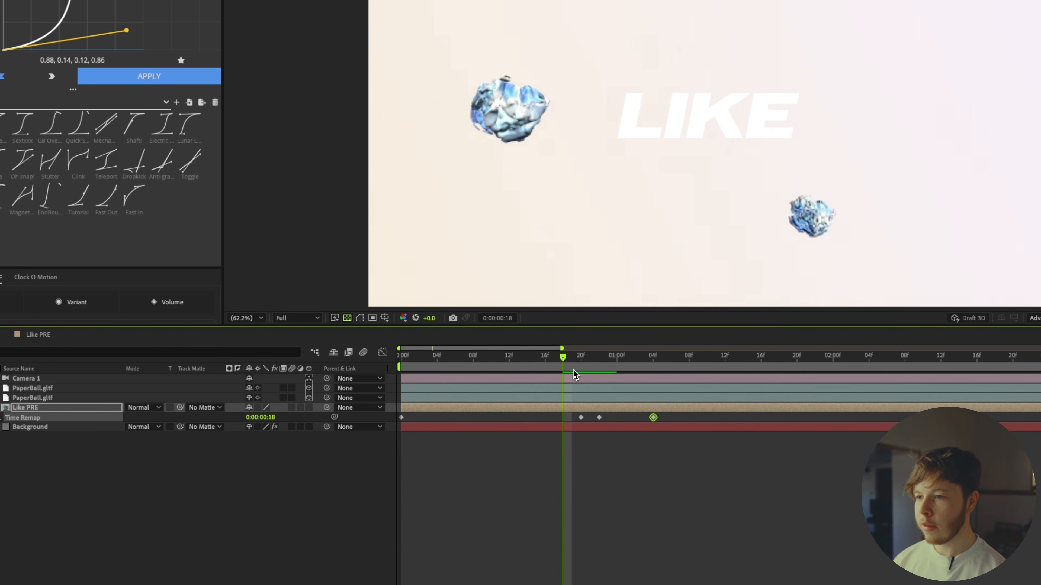
key(space)
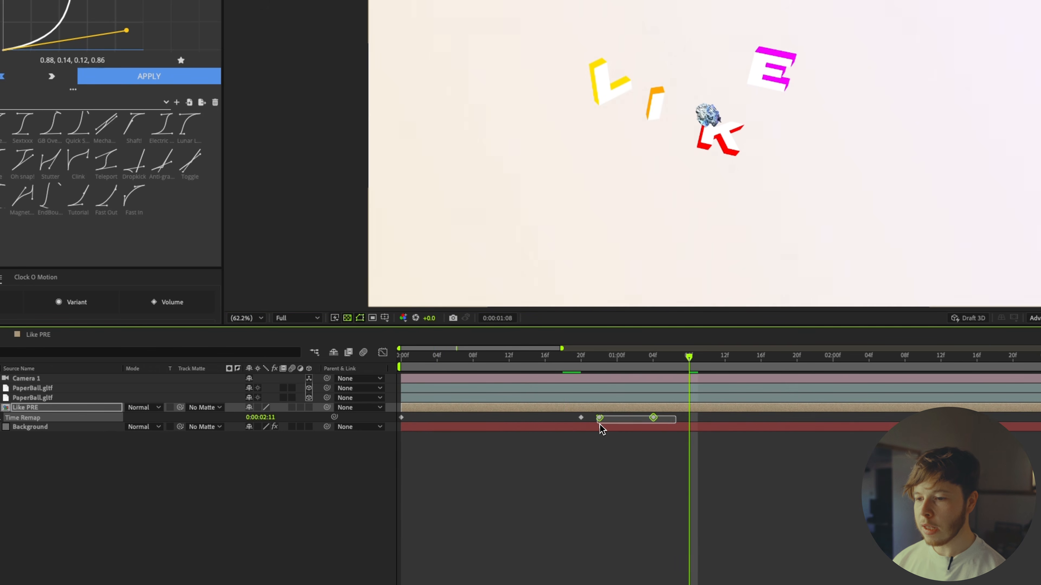
- Apply the 0.88, 0.14, 0.12, 0.86 Flow curve to Like PRE's last two time remap keyframes and preview the animation
drag(594, 429, 595, 430)
click(16, 174)
click(111, 78)
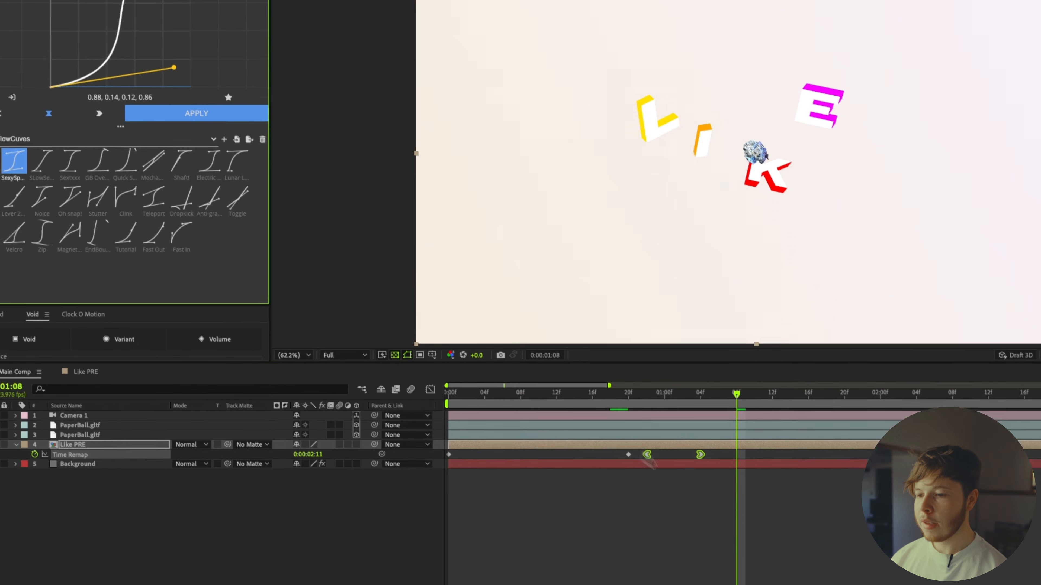
drag(578, 306, 359, 310)
click(447, 469)
key(space)
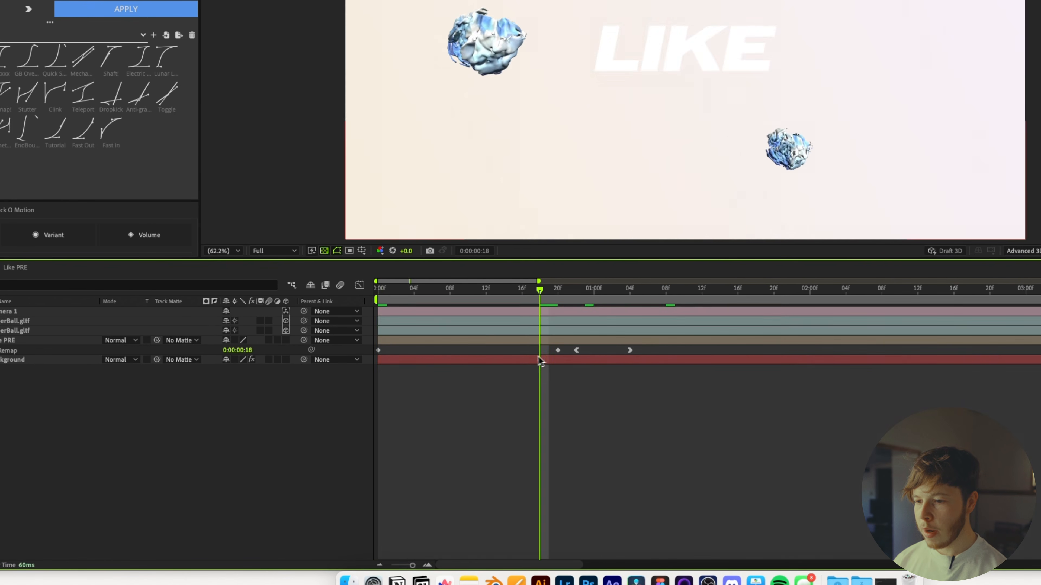
- Shift the 20-frame time remap keyframe to 0:00:00:18 and the eased pair to about 0:00:01:01 and 0:00:01:07, and preview the timing
drag(558, 351, 540, 353)
drag(659, 350, 550, 353)
drag(558, 292, 567, 300)
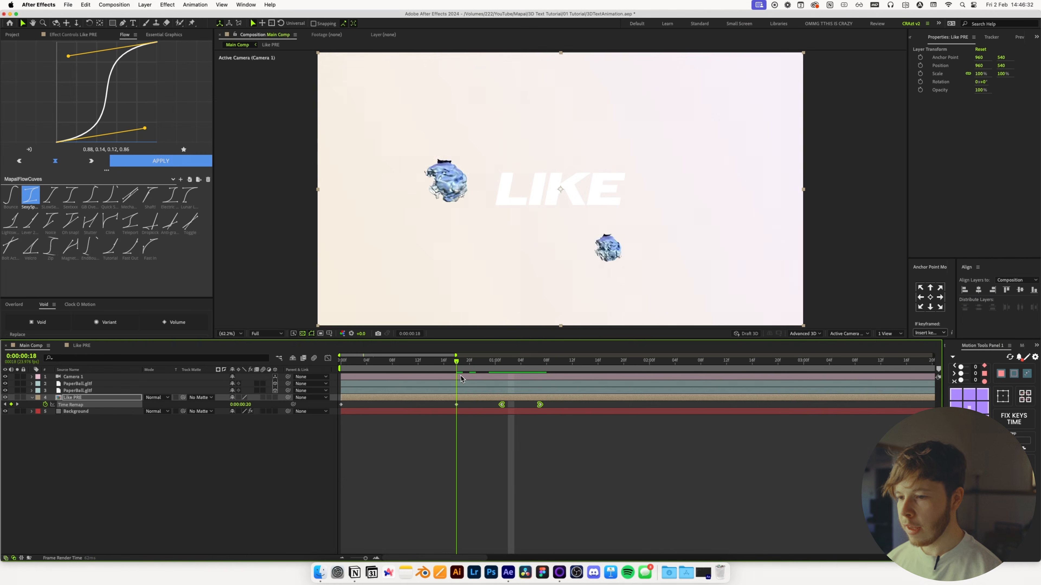
mouse_move(459, 374)
mouse_down()
mouse_move(508, 383)
mouse_move(450, 391)
mouse_up()
key(space)
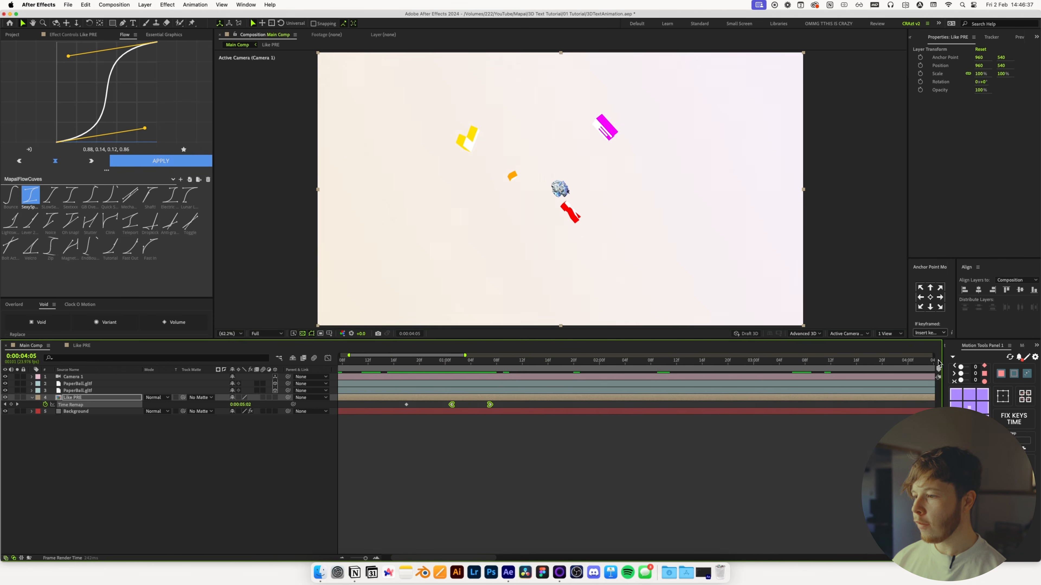
- Cut both PaperBall layers at 0:00:01:05, where the balls sit hidden among the spread letters
drag(365, 558, 350, 559)
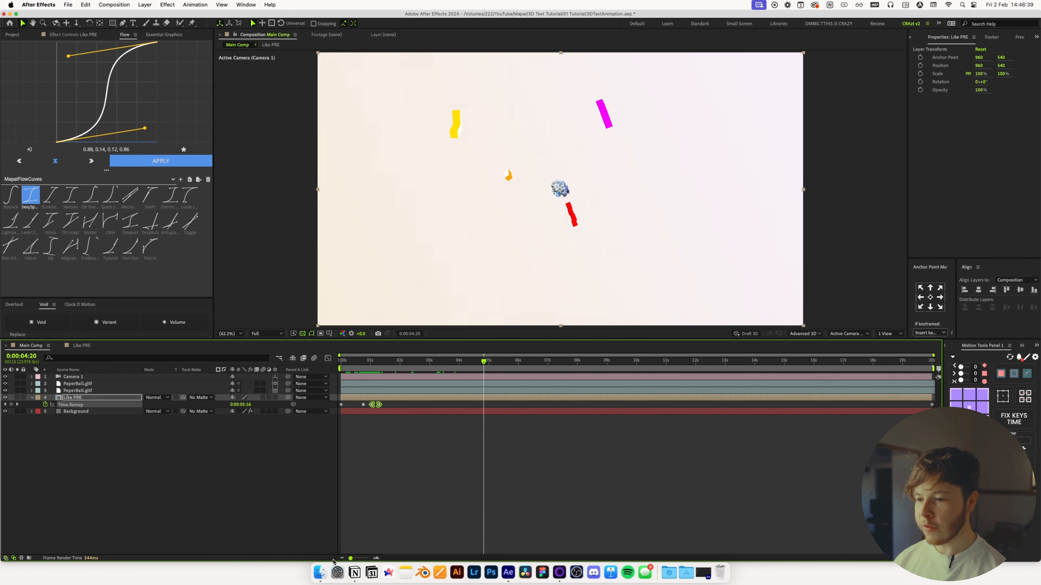
click(429, 473)
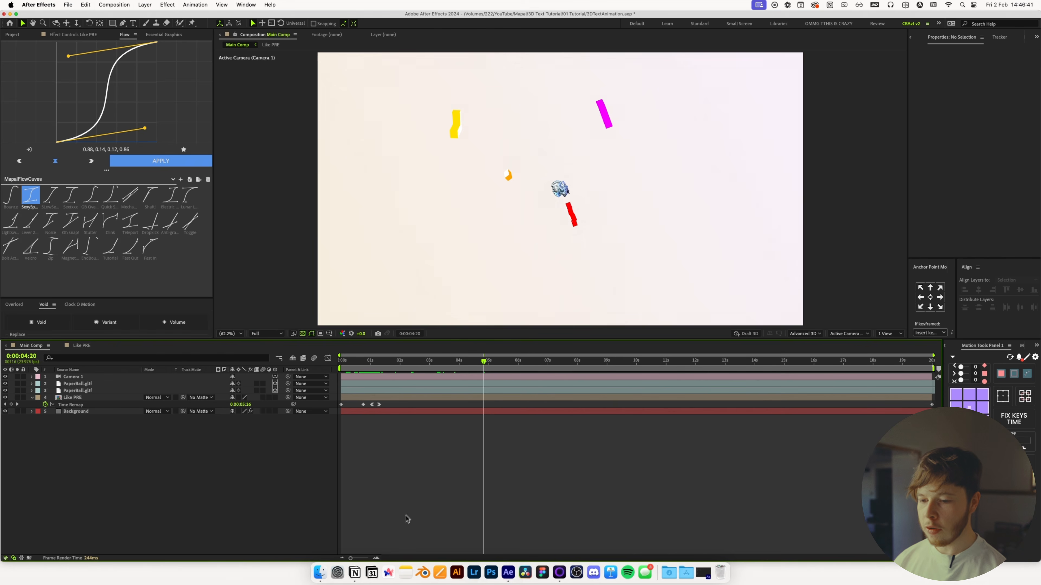
drag(357, 559, 368, 559)
scroll(420, 471, left, 15)
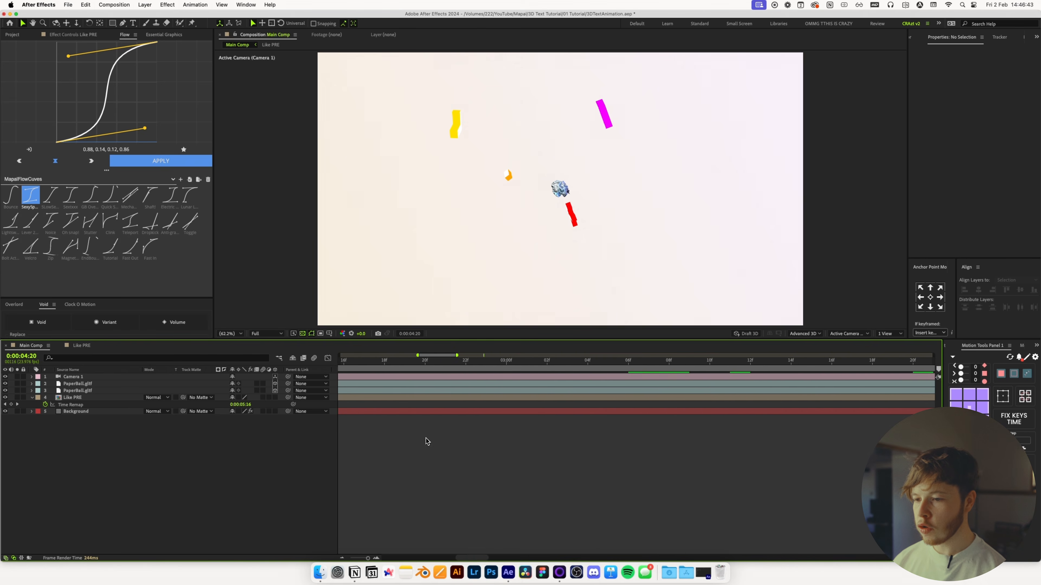
drag(368, 558, 360, 558)
drag(397, 361, 412, 362)
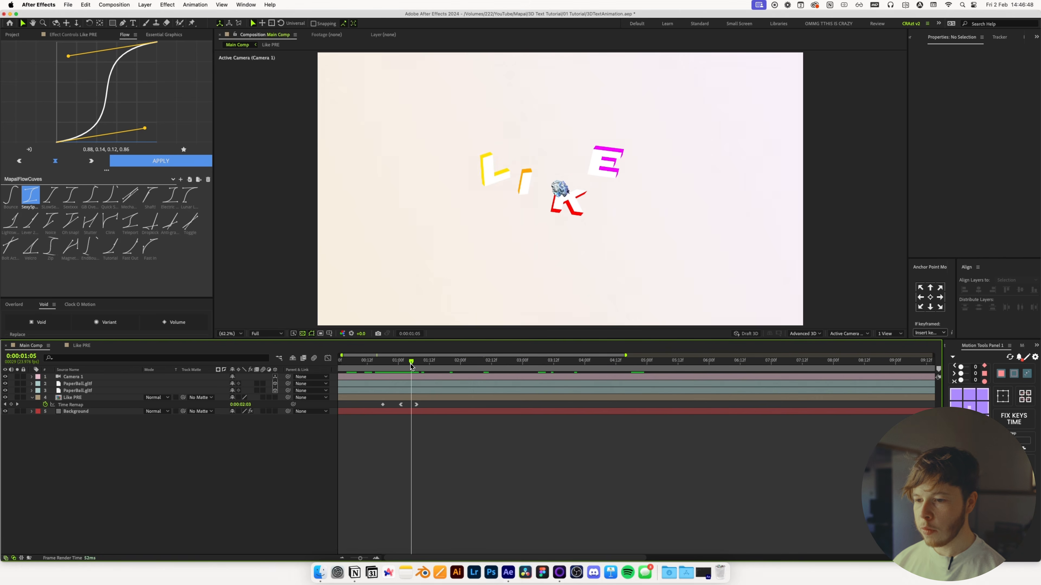
click(82, 390)
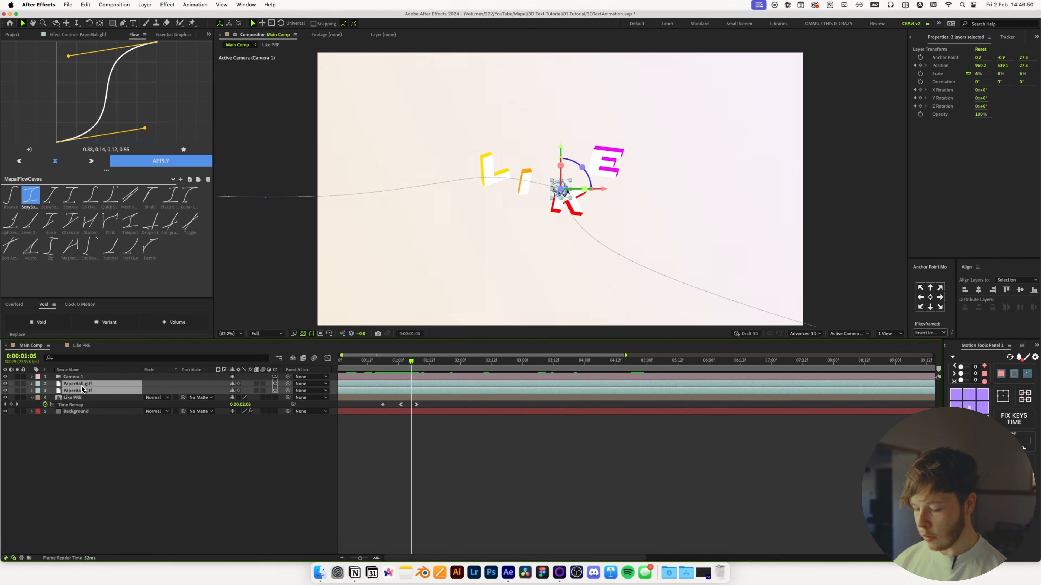
key(super+shift+d)
- Reveal the lower PaperBall layer's keyframes and end the layer just after its last keyframes
mouse_move(408, 370)
mouse_down()
mouse_move(445, 376)
mouse_move(416, 374)
mouse_up()
click(411, 390)
key(u)
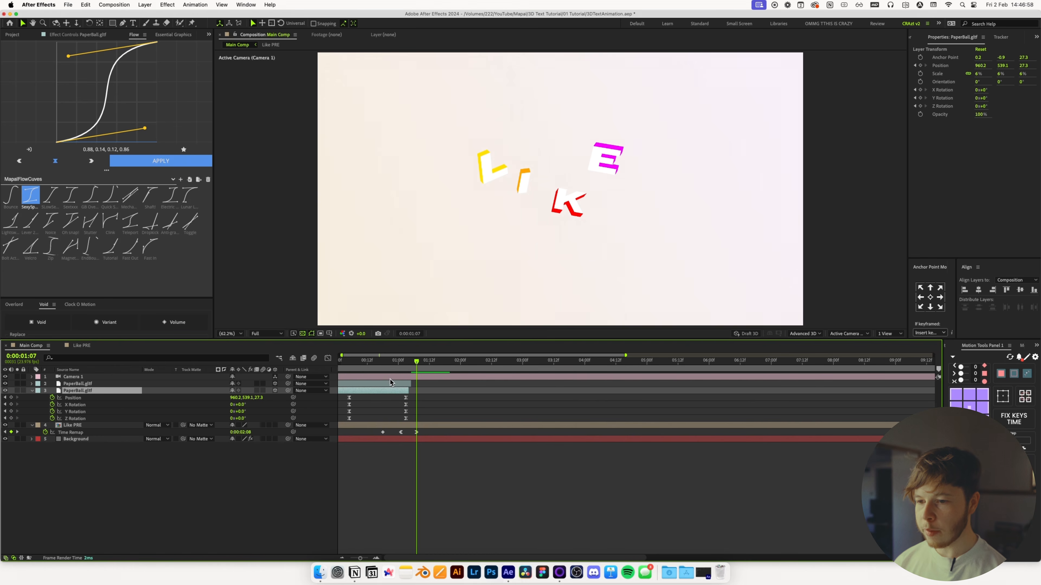
drag(380, 371, 411, 369)
- Pre-compose the camera and both PaperBall layers as "Paper Balls PRE" and file the new composition in the 02 - PRE folder
click(361, 386)
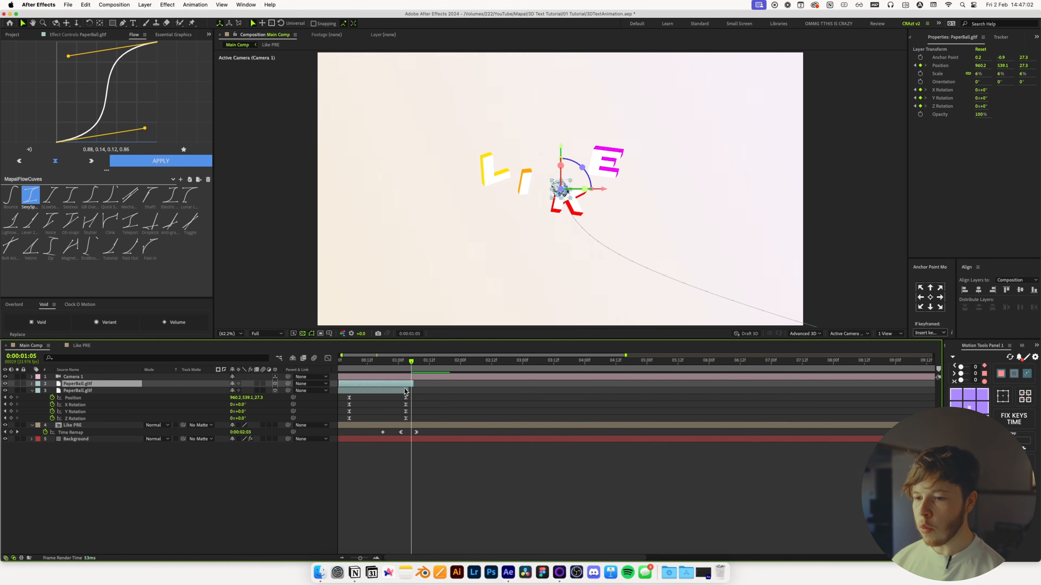
shift+click(393, 389)
key(super+shift+c)
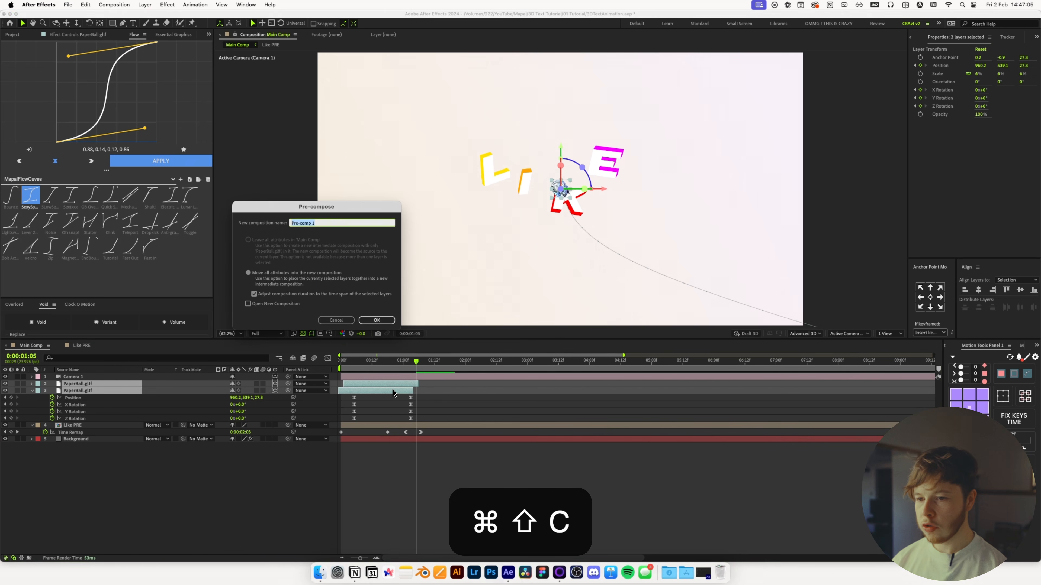
click(336, 320)
shift+click(76, 378)
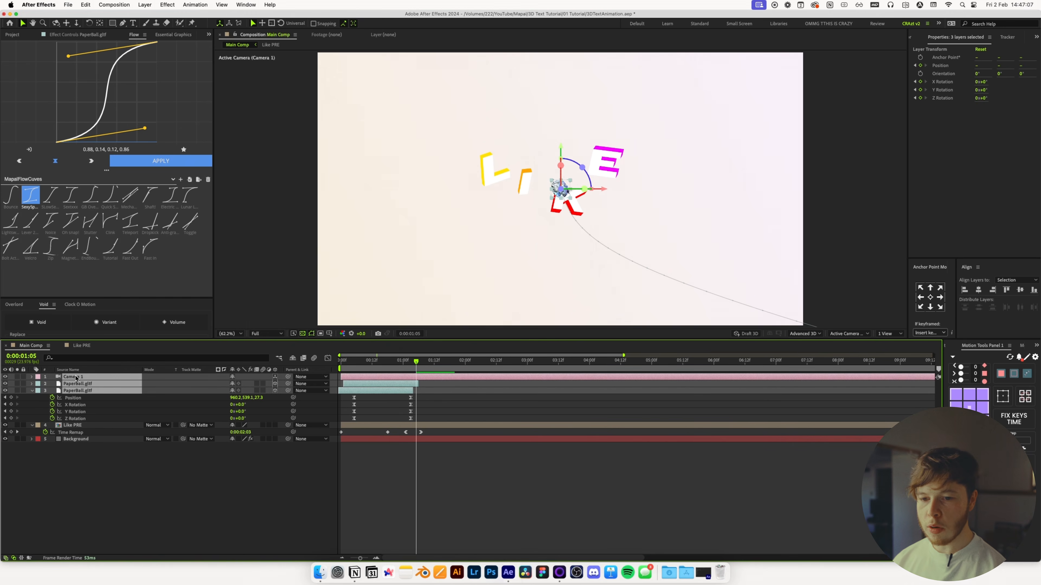
key(super+shift+c)
text(Paper Balls PR)
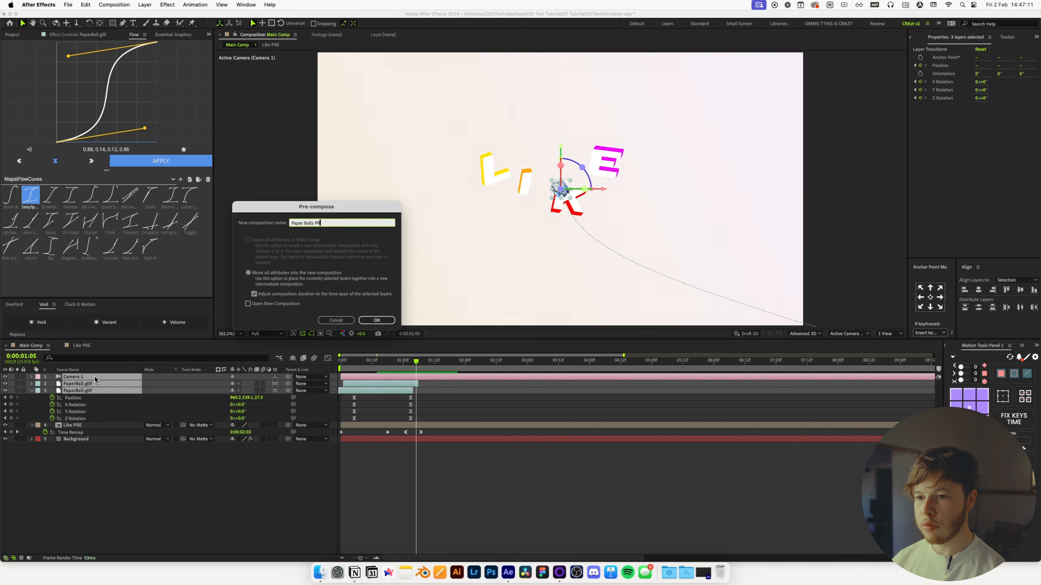
text(E)
key(Return)
click(13, 35)
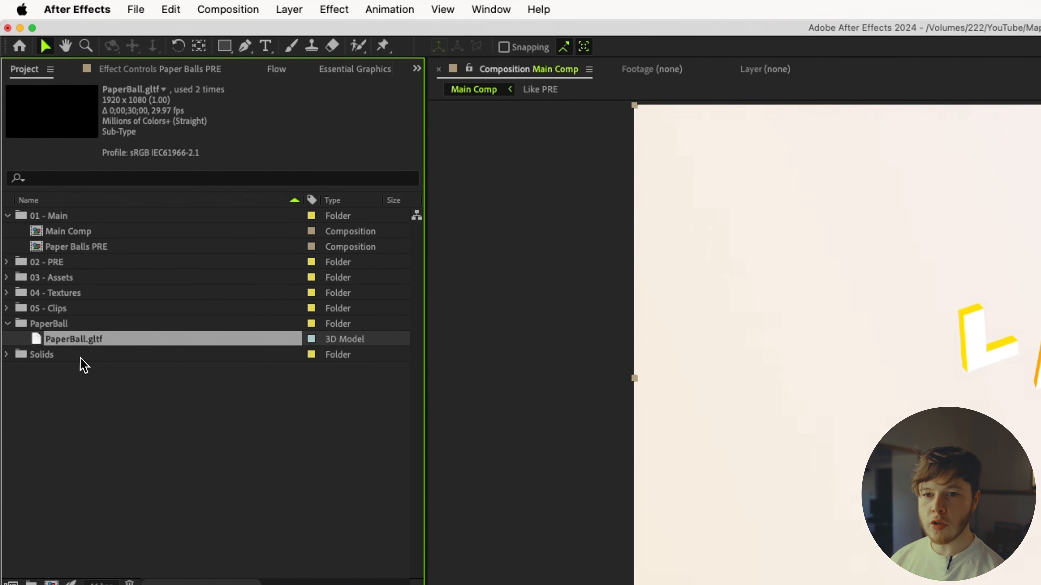
drag(96, 247, 82, 263)
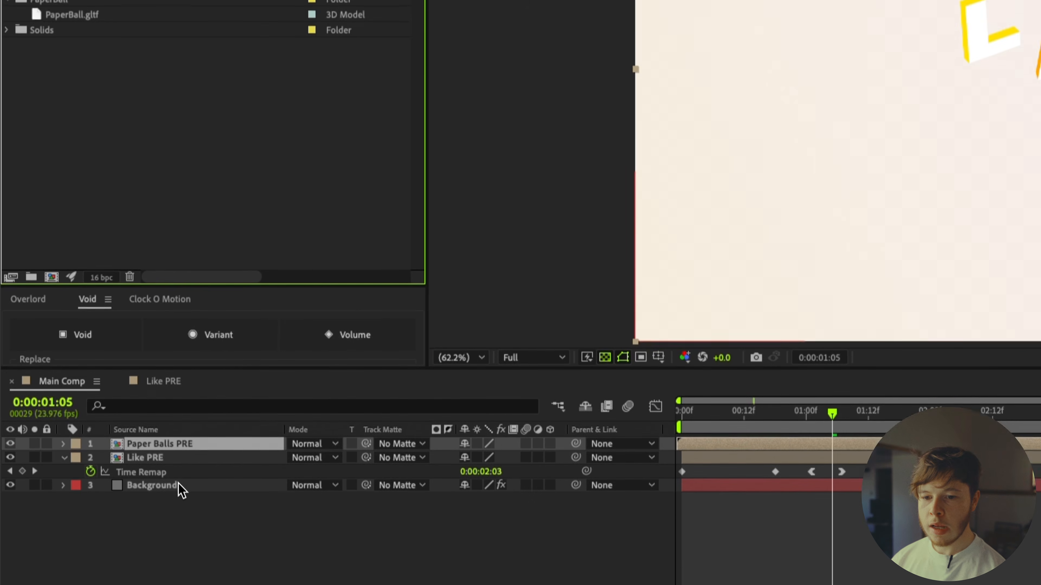
- Apply Hue/Saturation to the Paper Balls PRE layer with Master Saturation at -100 and play back the grey balls
key(ctrl+space)
text(hue)
key(Return)
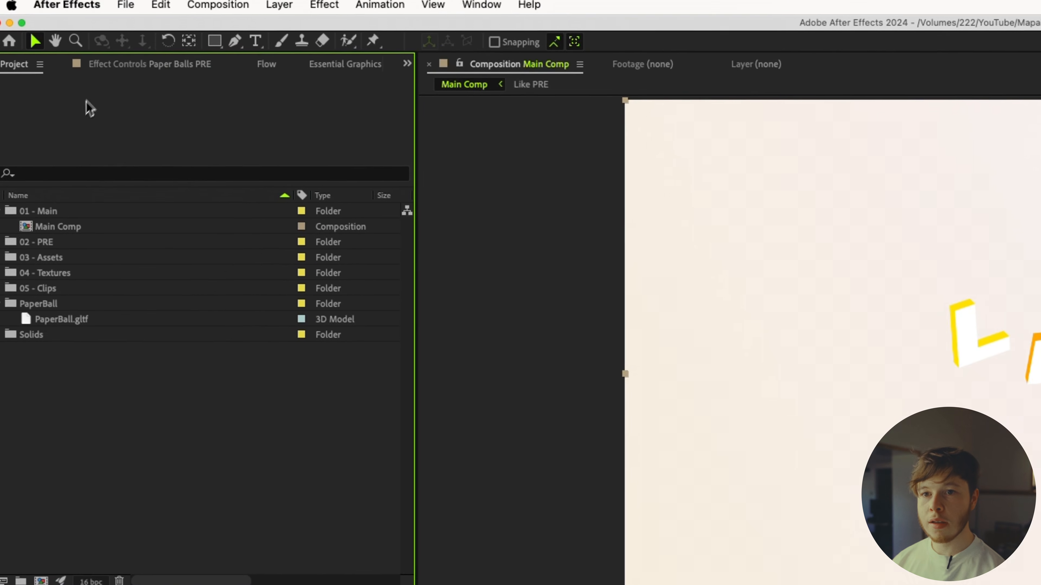
click(138, 73)
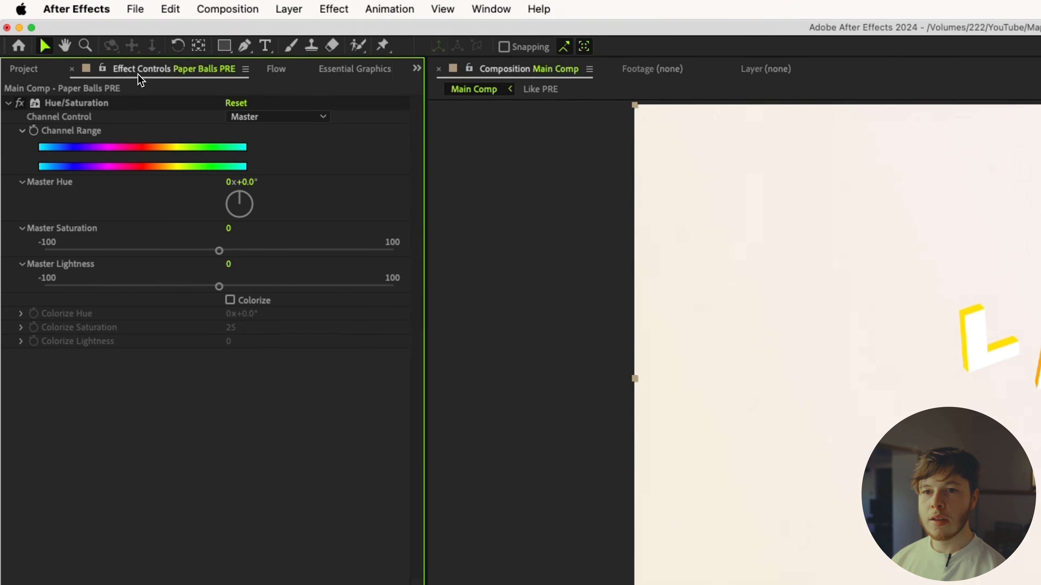
drag(219, 250, 176, 251)
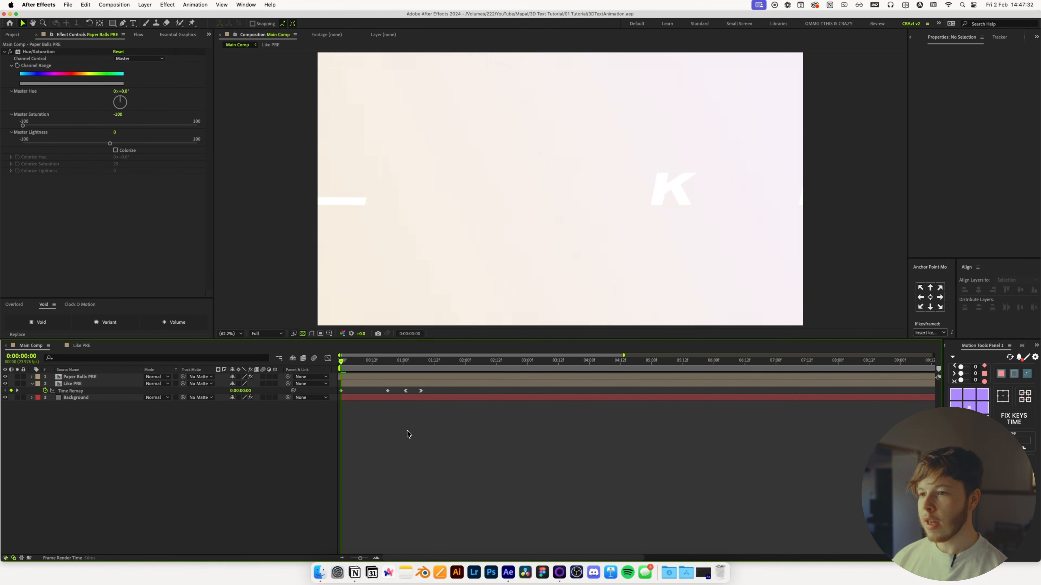
key(space)
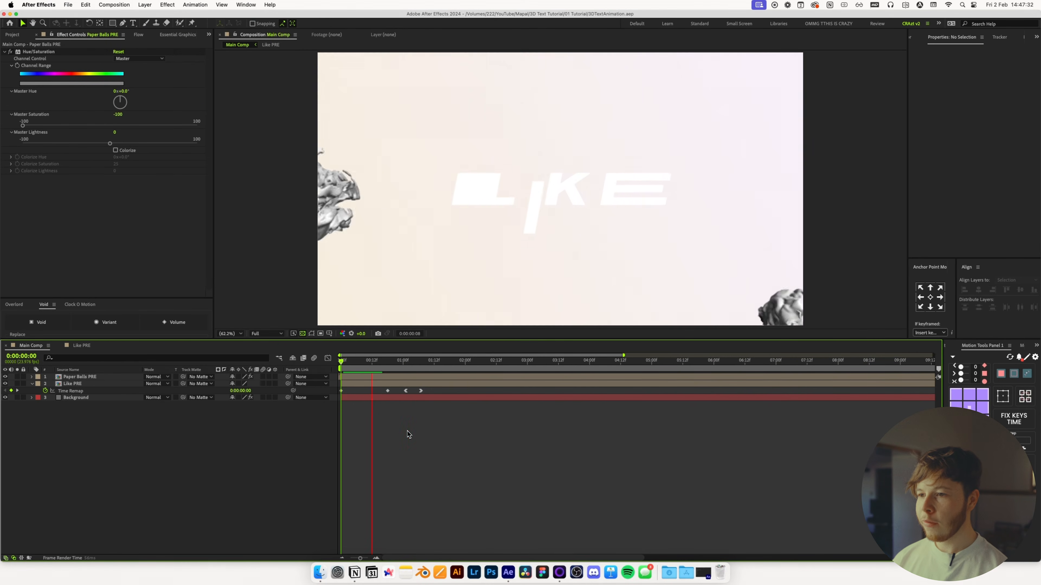
key(space)
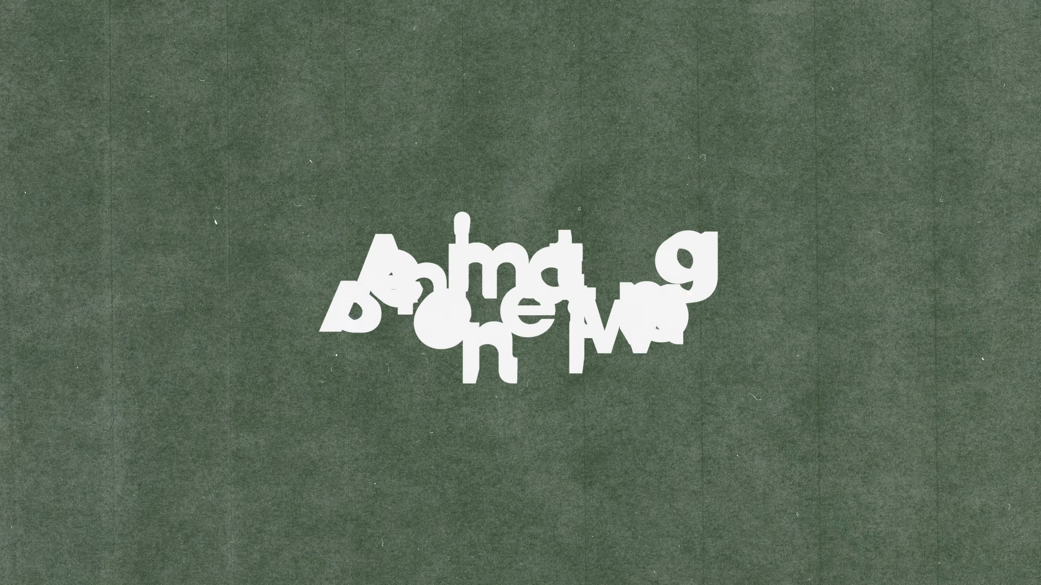
- Cut the Paper Balls PRE and Like PRE layers at 0:00:02:12, keeping only the part before it
click(80, 377)
shift+click(85, 387)
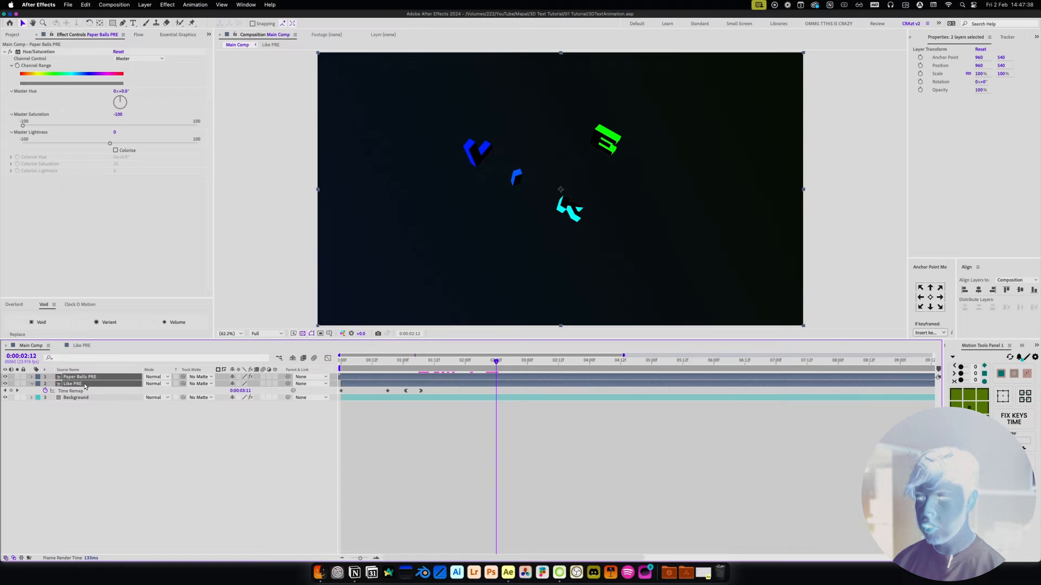
key(super+shift+d)
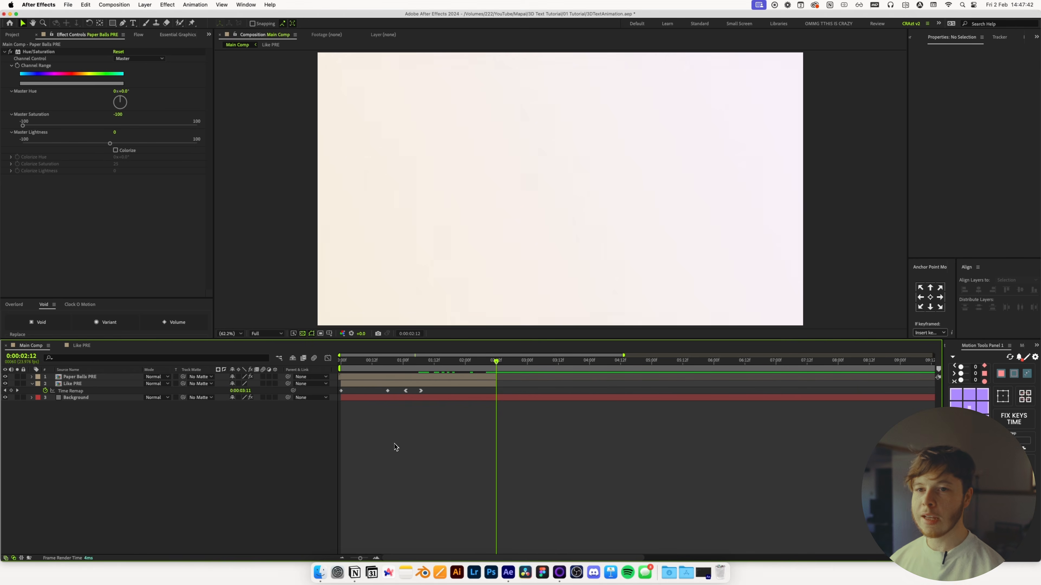
- Add a text layer reading "SUB" to the main composition
click(133, 24)
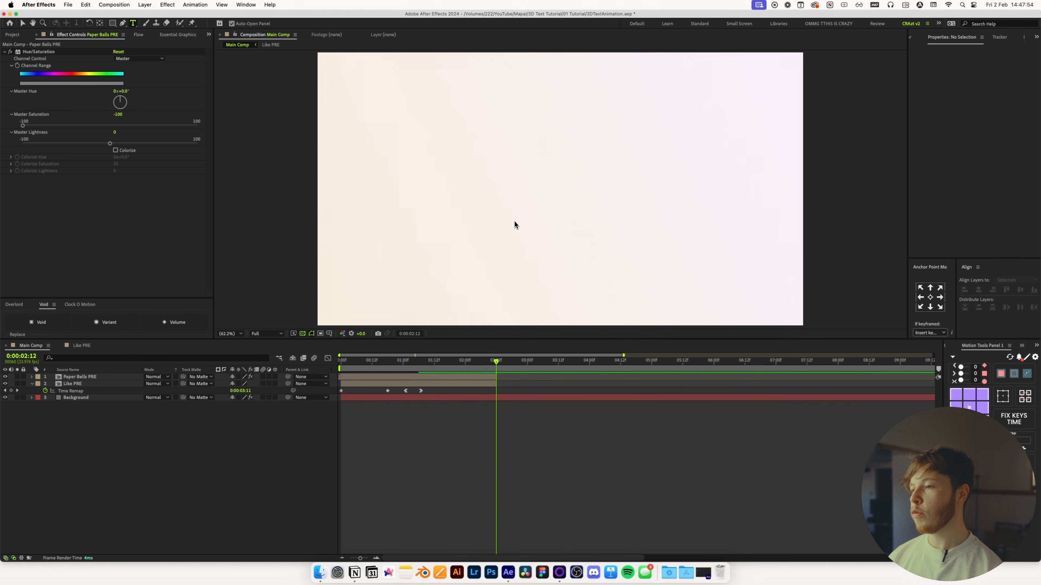
click(495, 200)
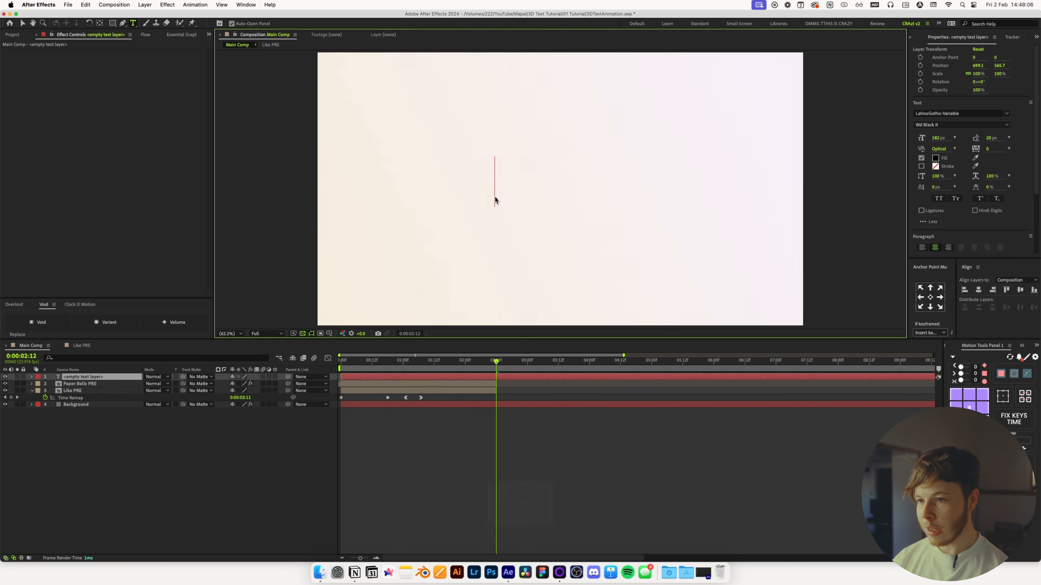
key(Caps_Lock)
text(SUB)
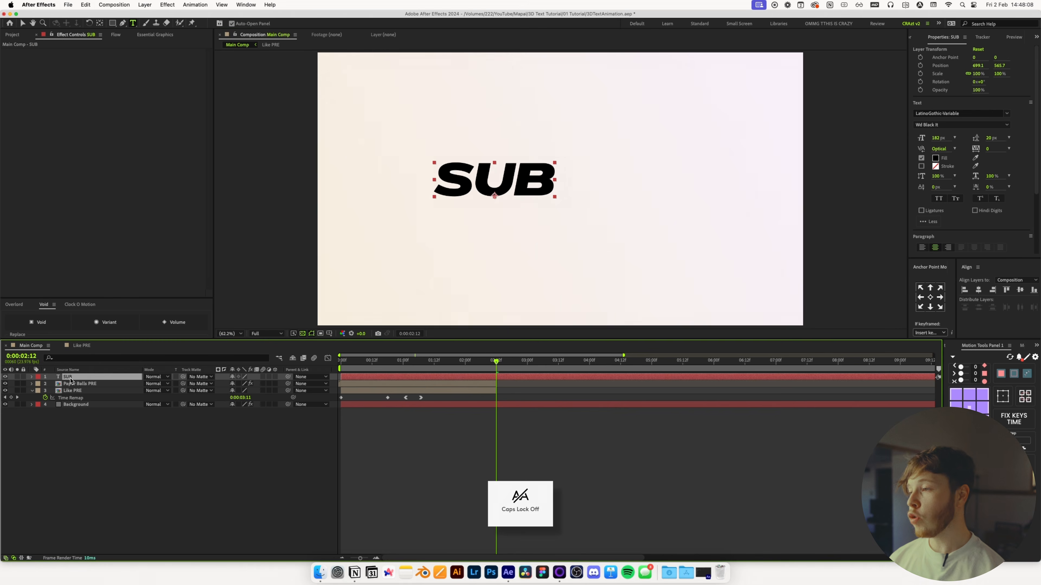
- Set the SUB text's font to Azeret Mono SemiBold and centre the layer horizontally in the composition
click(959, 115)
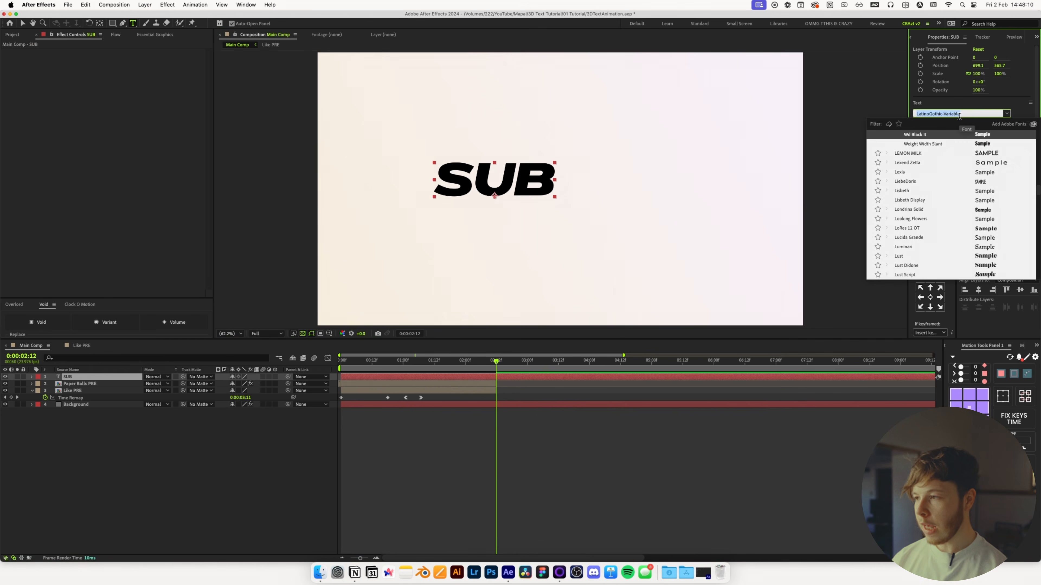
text(aze)
key(Down)
key(Down)
key(Down)
key(Down)
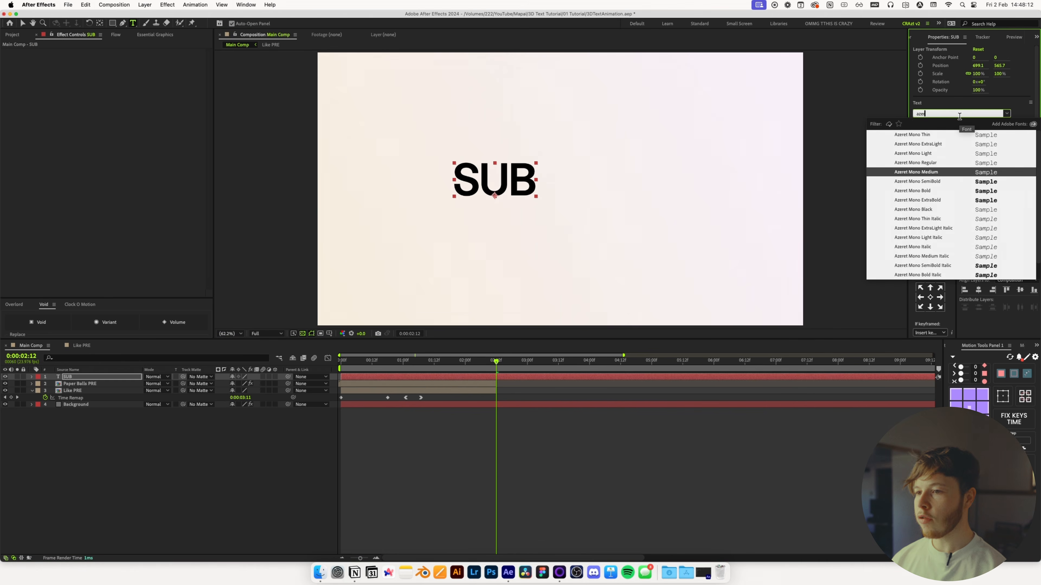
key(Return)
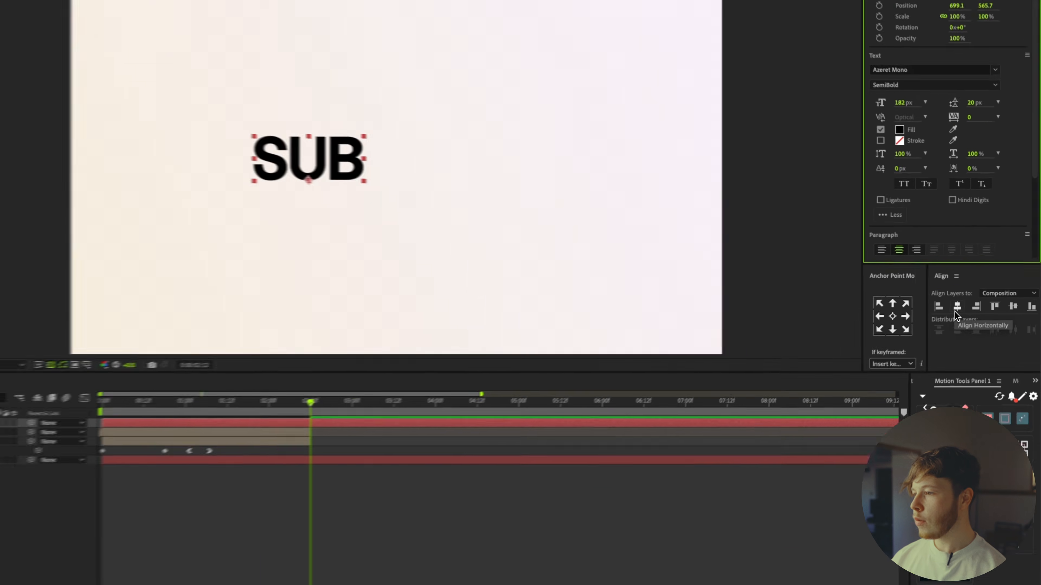
click(956, 307)
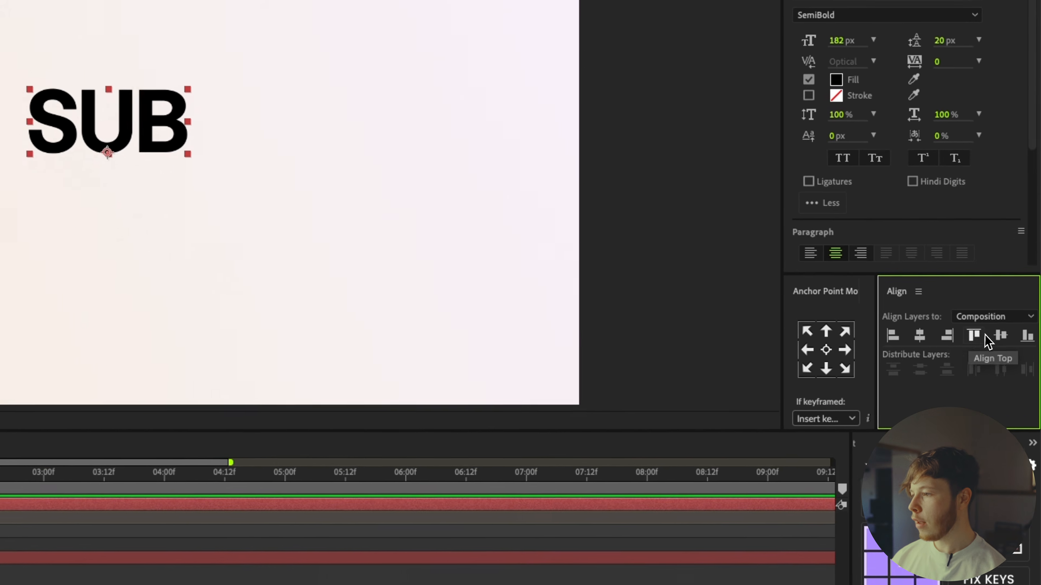
- Trim the SUB layer to start at 0:00:02:12 and centre the text in the composition at a 126 px font size
click(1013, 307)
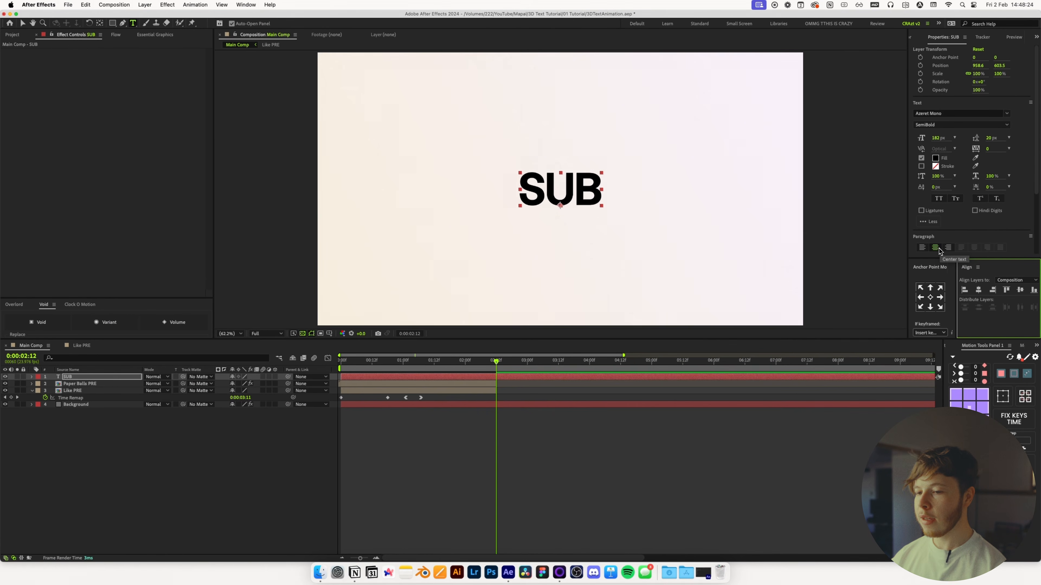
drag(348, 378, 449, 380)
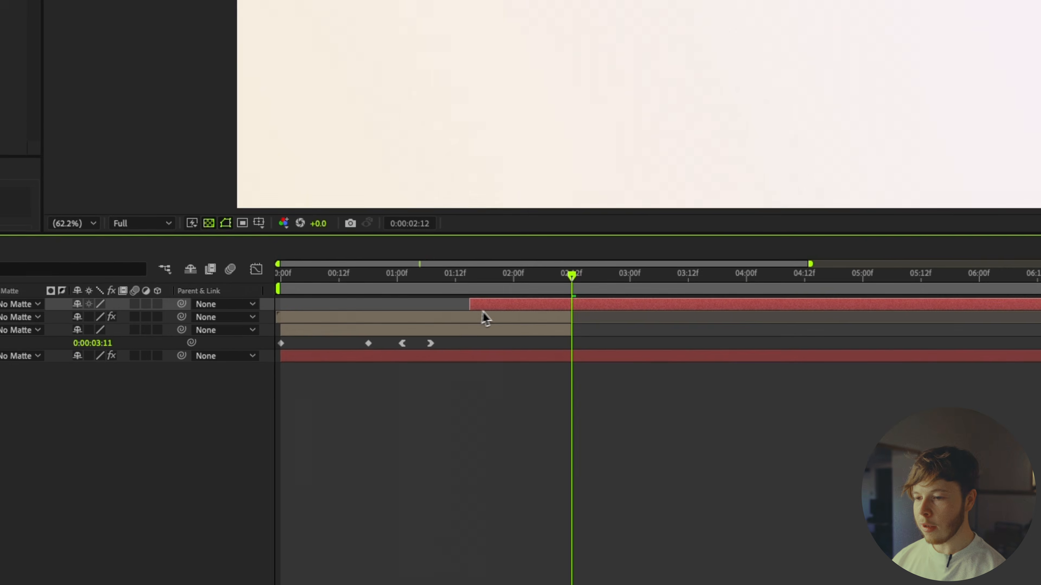
drag(482, 312, 582, 308)
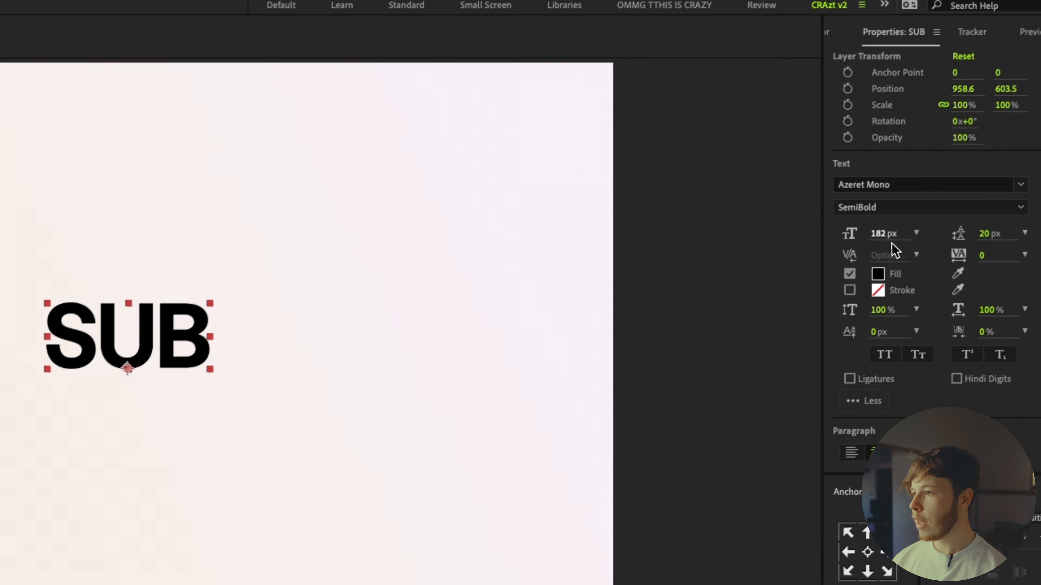
drag(890, 235, 833, 234)
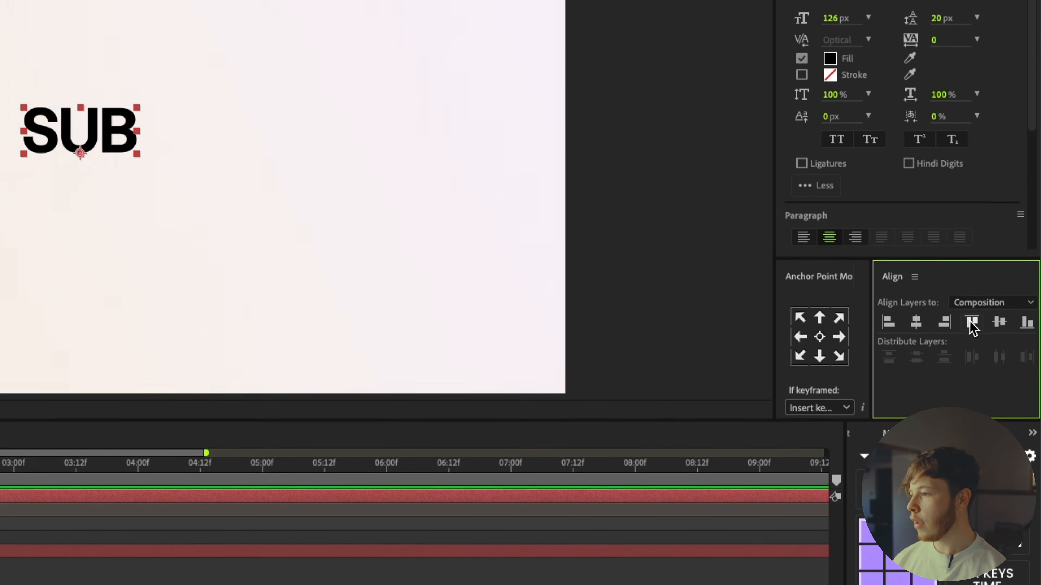
click(917, 359)
- Set up the Rectangle tool with a muted pink fill and a 3 px black stroke
click(112, 23)
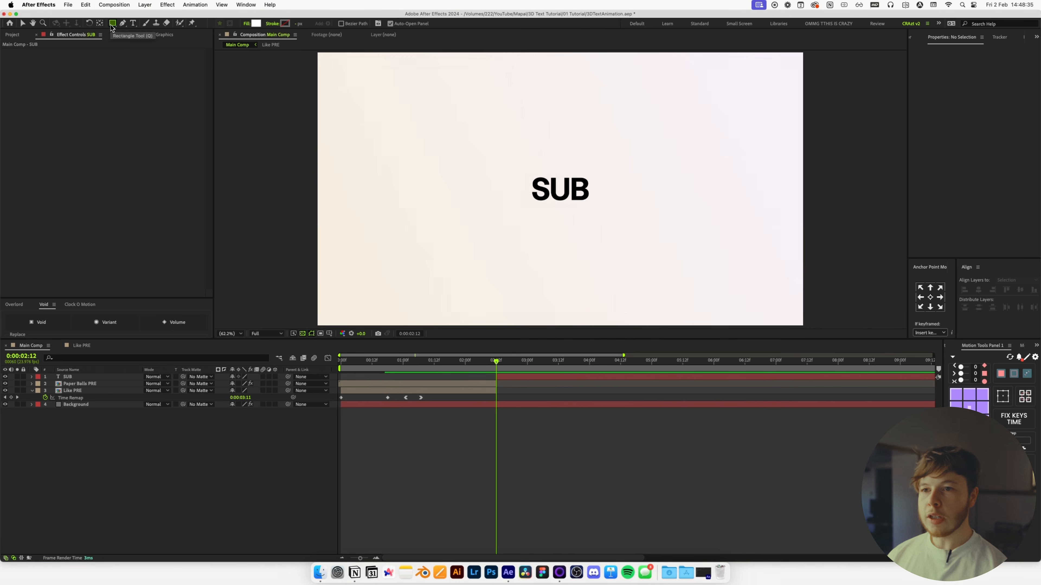
click(256, 23)
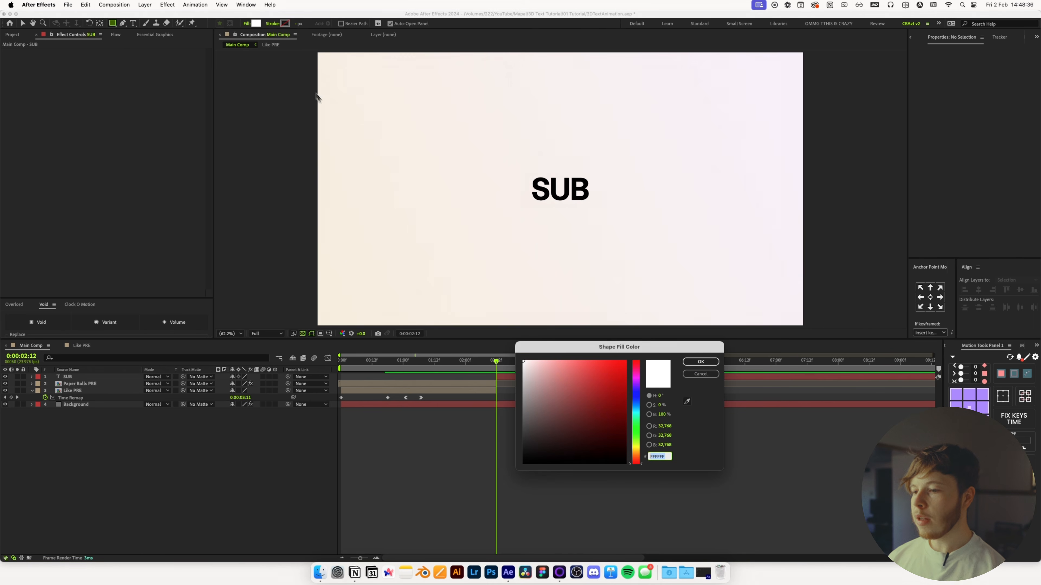
click(556, 380)
click(700, 362)
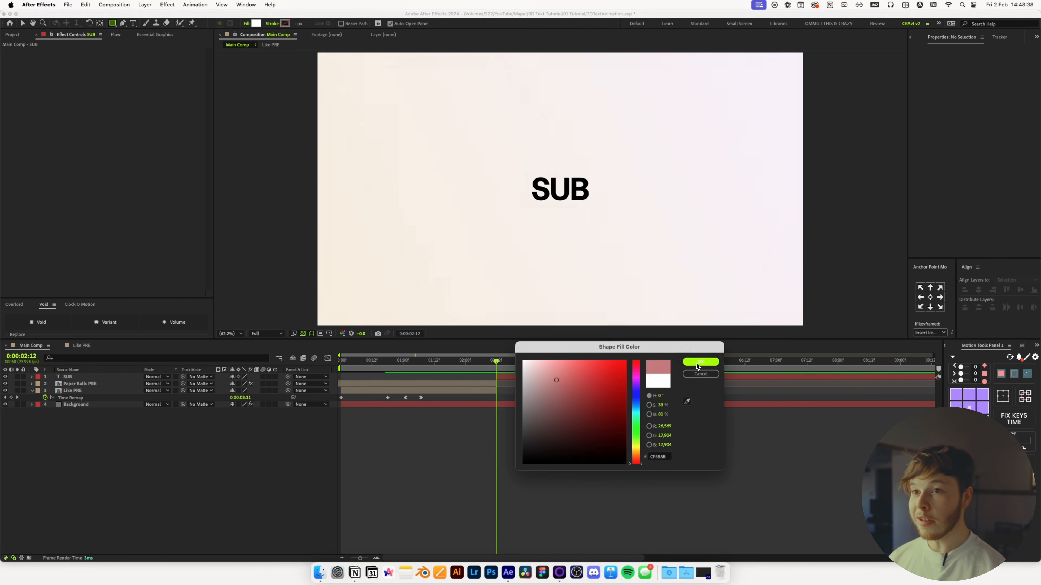
click(285, 23)
click(705, 364)
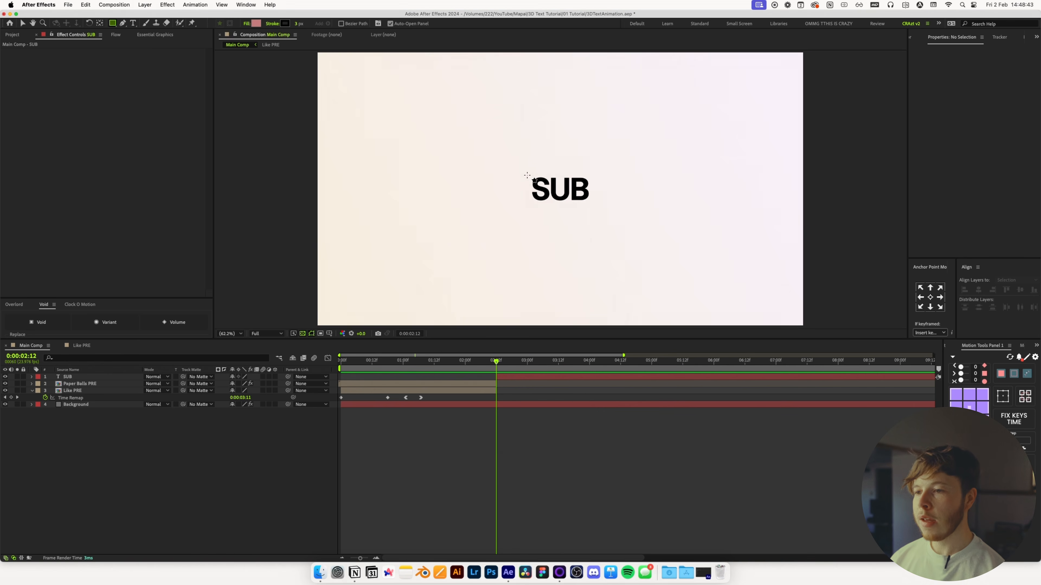
- Draw a rectangle about 289 by 136 px around the SUB text, place its layer beneath the text and centre it in the composition
drag(525, 172, 597, 207)
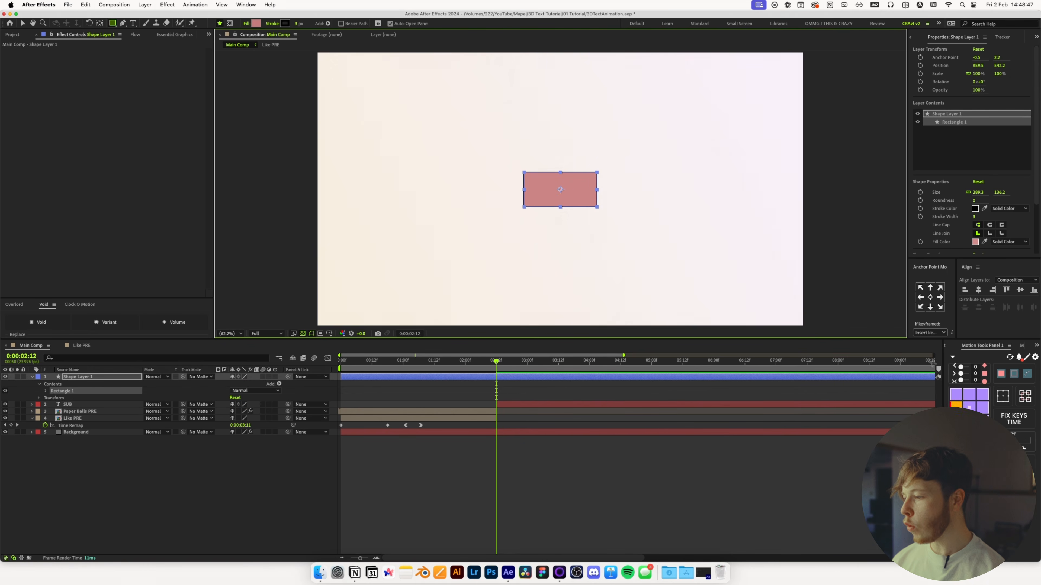
drag(93, 380, 104, 409)
click(982, 291)
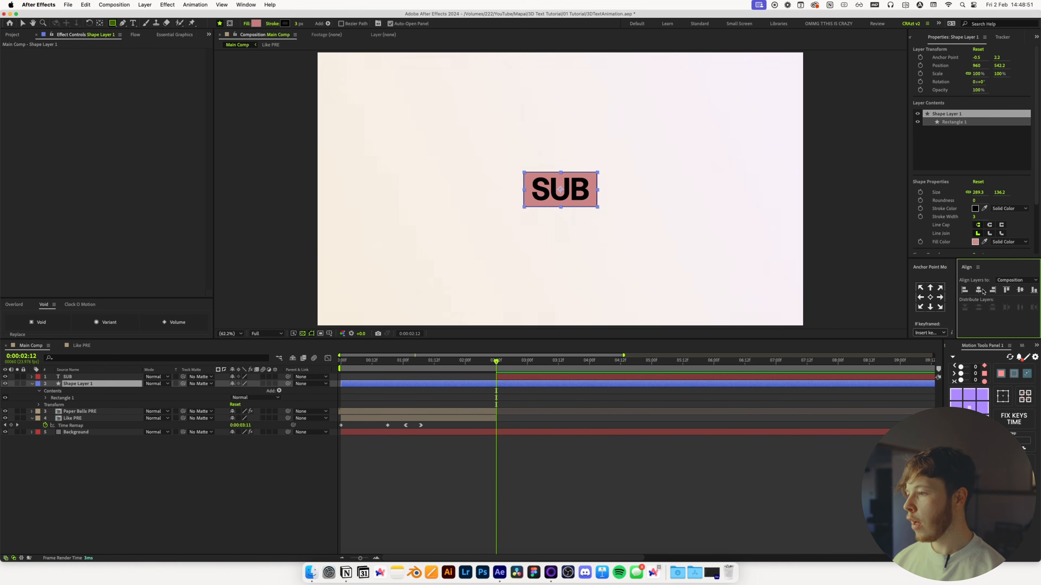
key(v)
- Unlink the rectangle's size dimensions and set them to 265 by 130
key(slash)
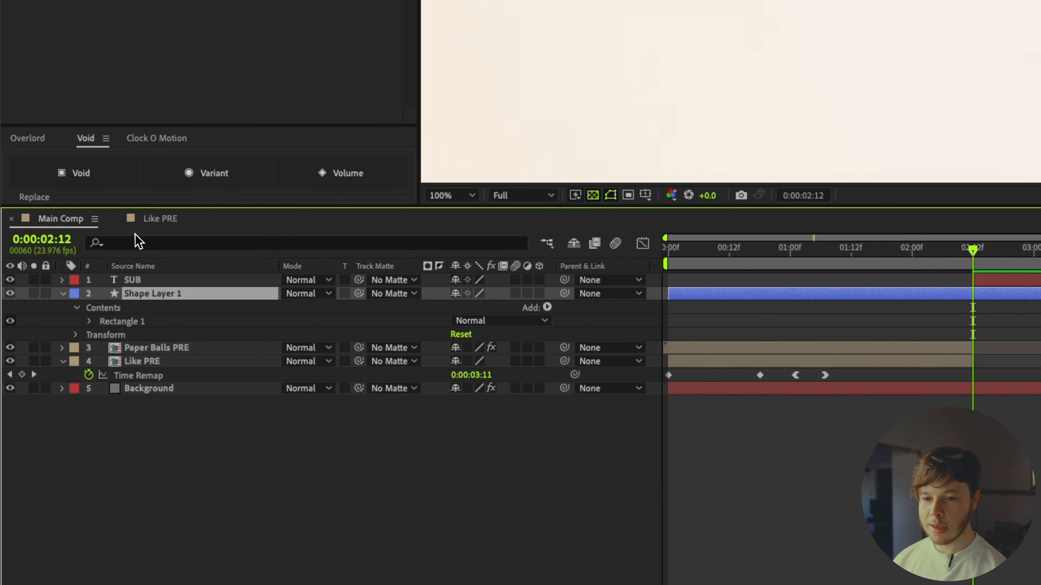
click(82, 359)
text(siz)
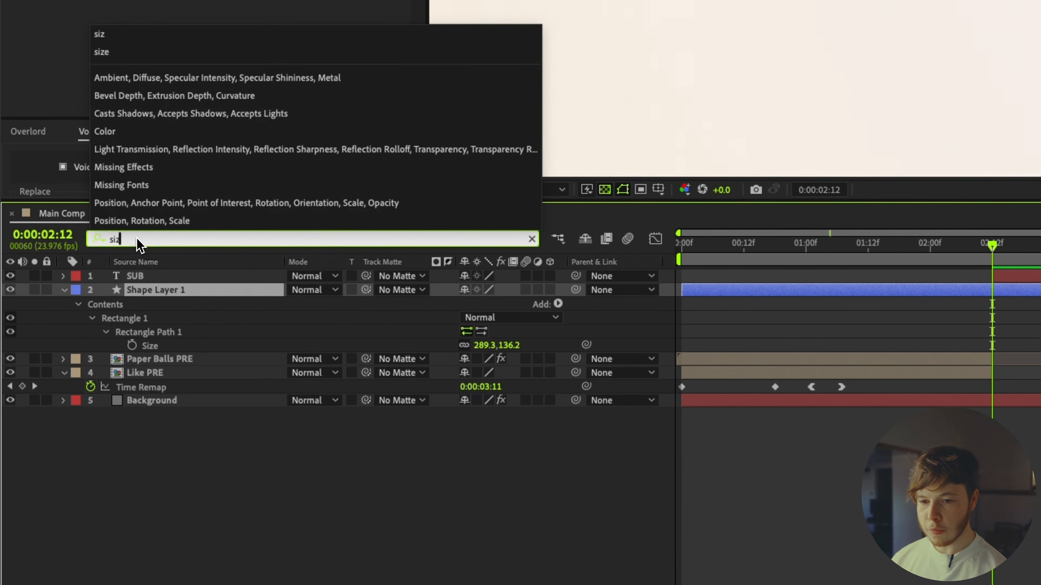
click(465, 347)
drag(482, 348, 471, 354)
click(490, 345)
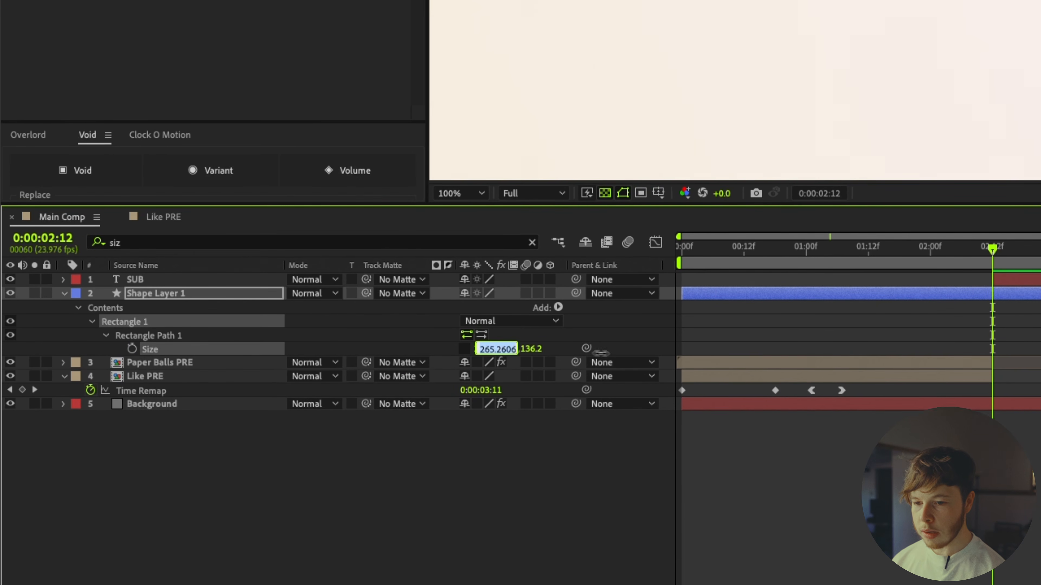
text(265)
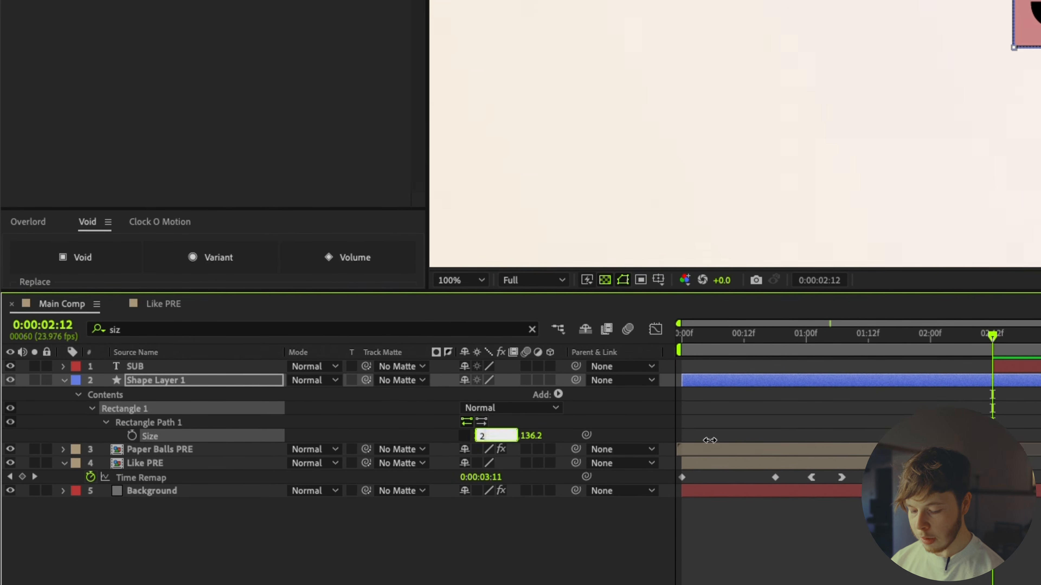
key(Return)
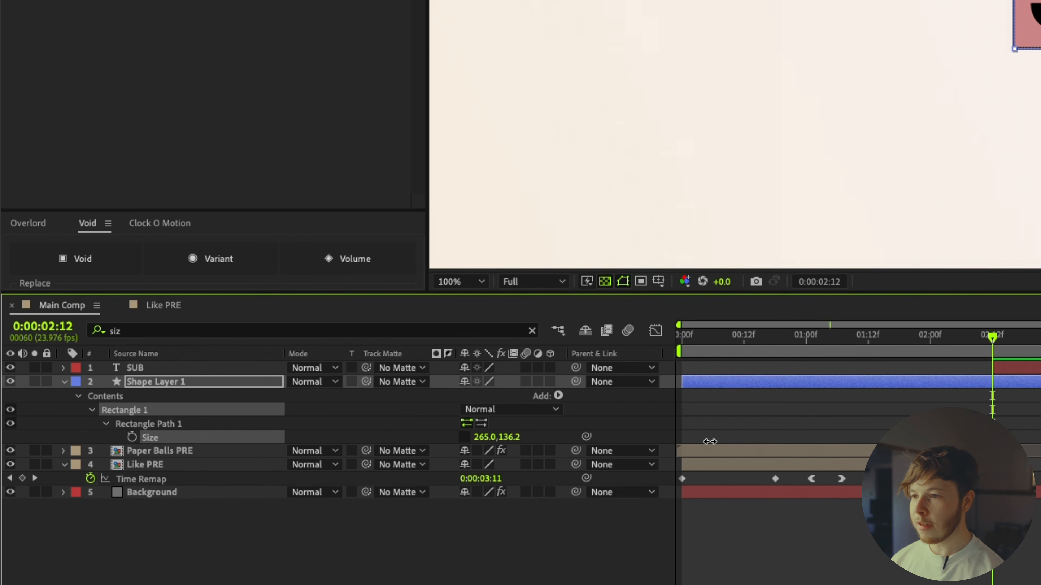
click(516, 438)
text(130)
key(Return)
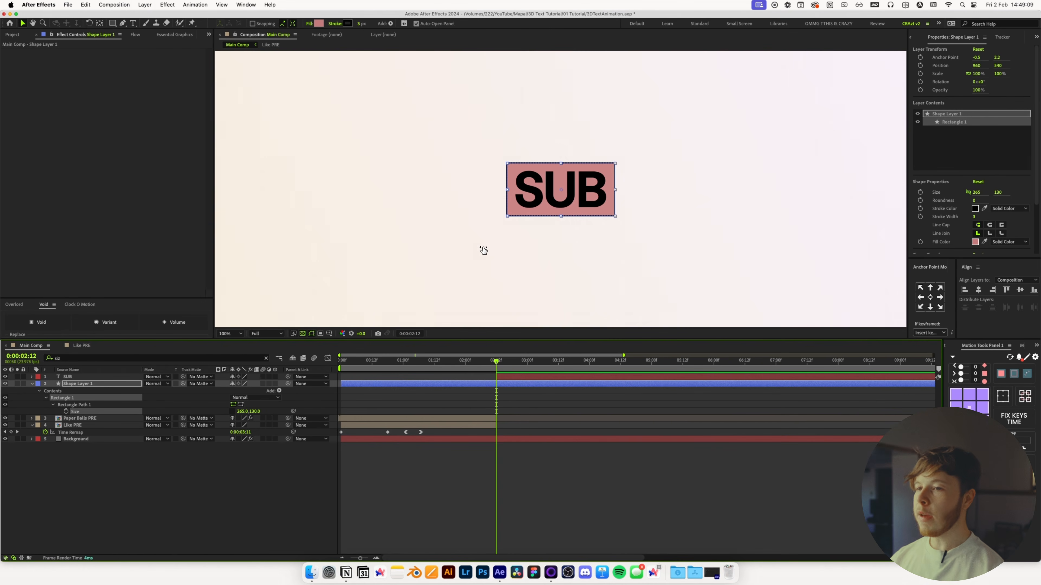
click(483, 250)
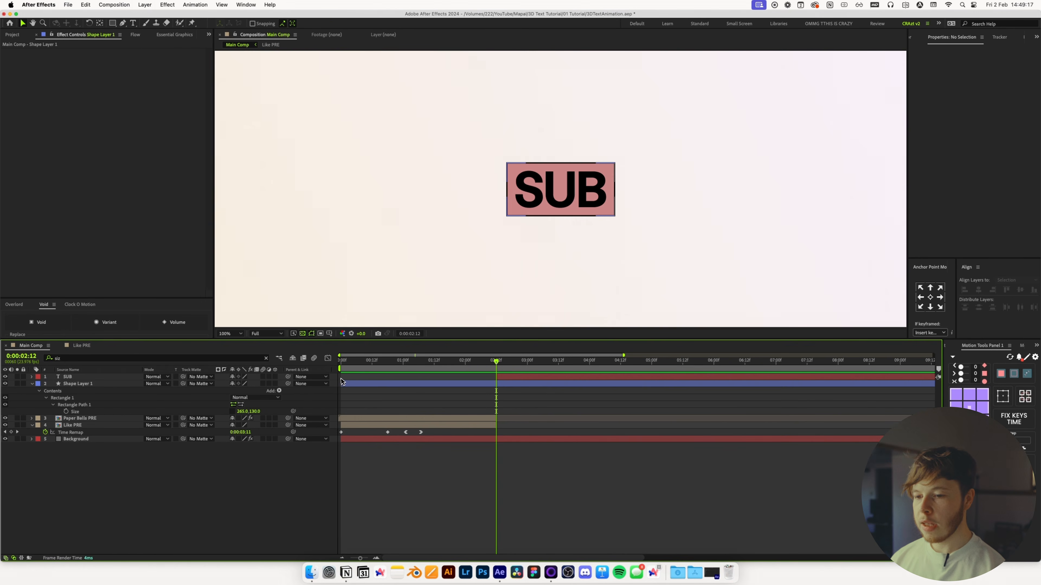
- Trim Shape Layer 1 to start at 0:00:02:12 and pre-compose it with the SUB text as "Left PRE"
drag(342, 386, 497, 386)
shift+click(513, 378)
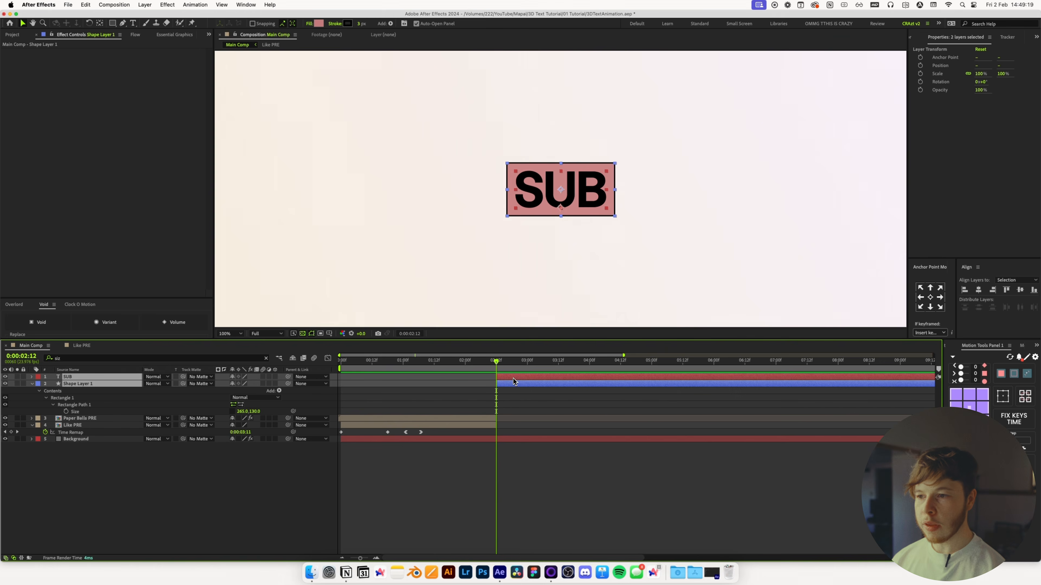
key(super+shift+c)
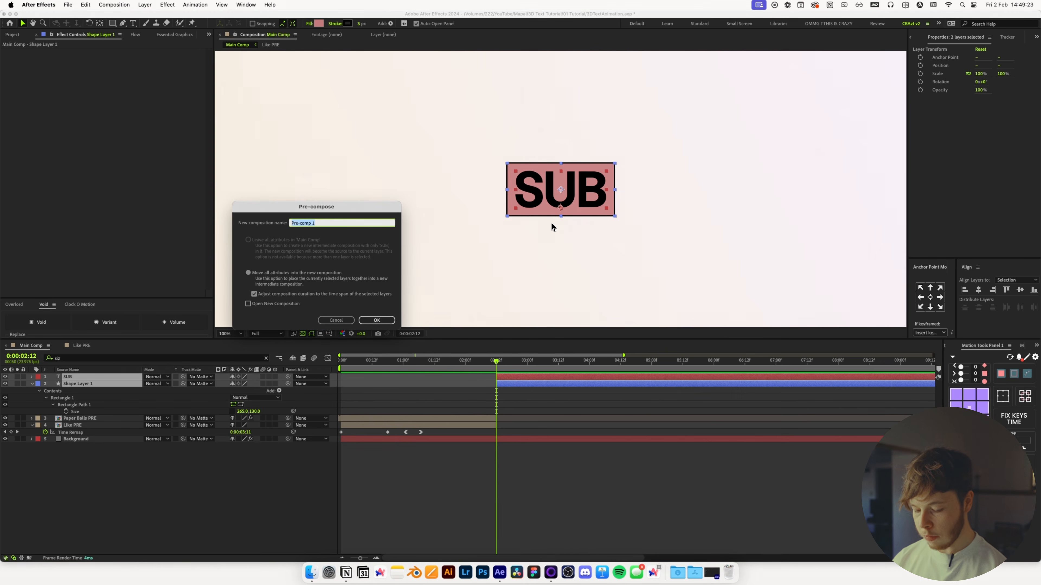
text(Left PRE)
key(Return)
- Inside Left PRE, change the rectangle's fill to a linear gradient running diagonally from its lower left to its upper right
double_click(521, 377)
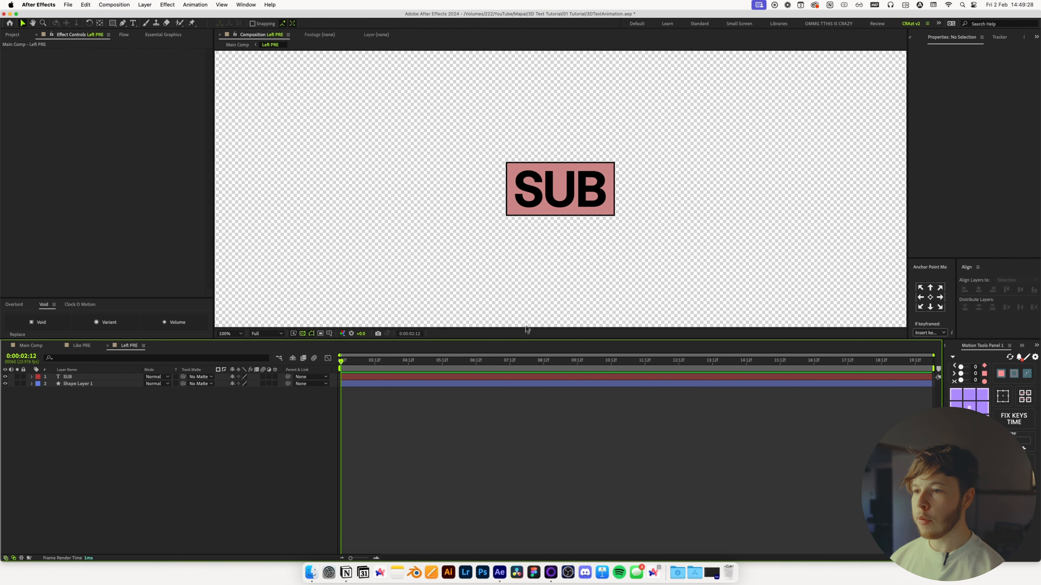
click(80, 384)
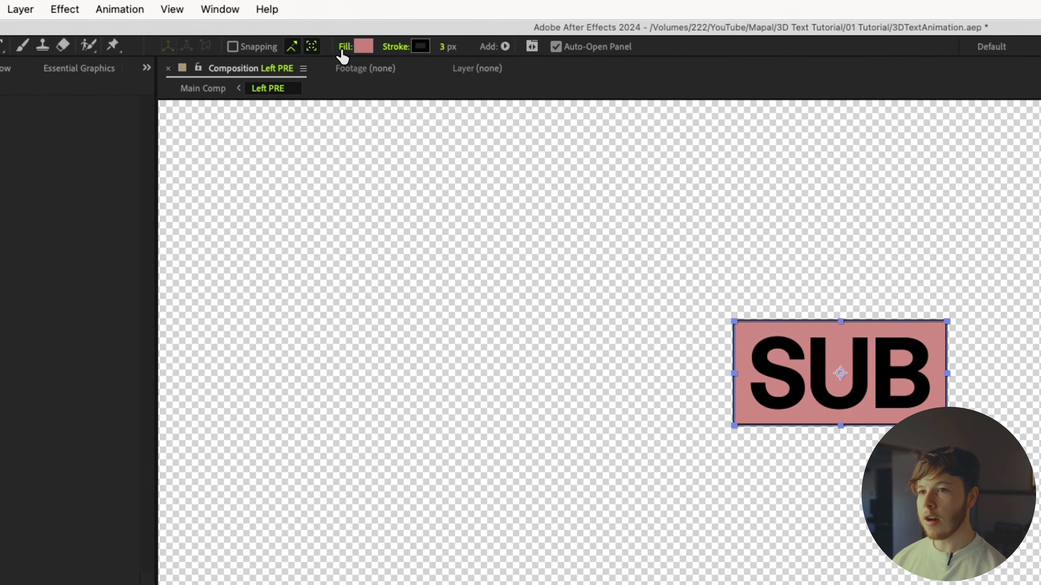
click(342, 52)
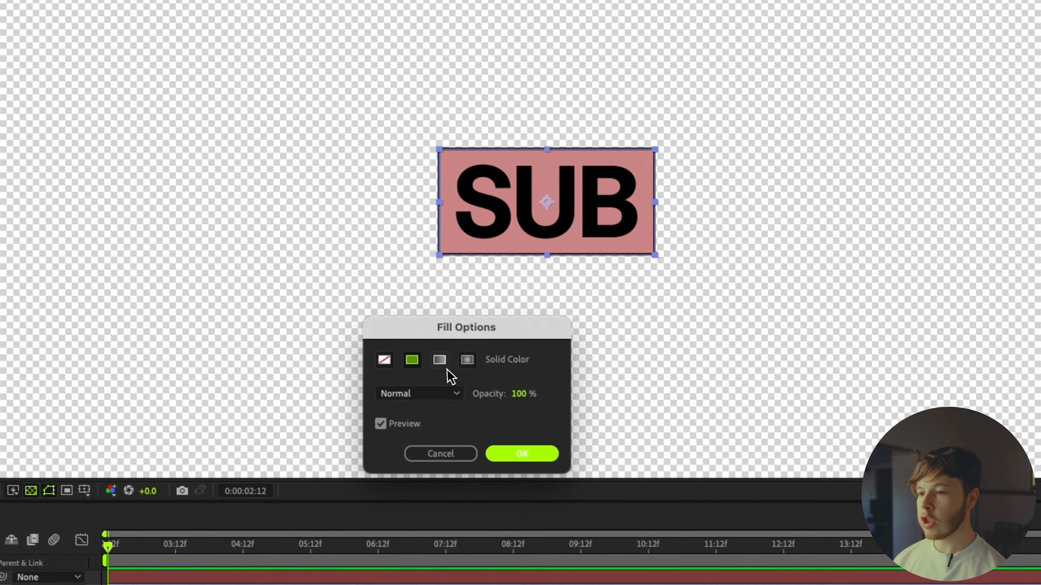
click(441, 362)
click(534, 451)
drag(627, 202, 624, 149)
drag(518, 185, 425, 222)
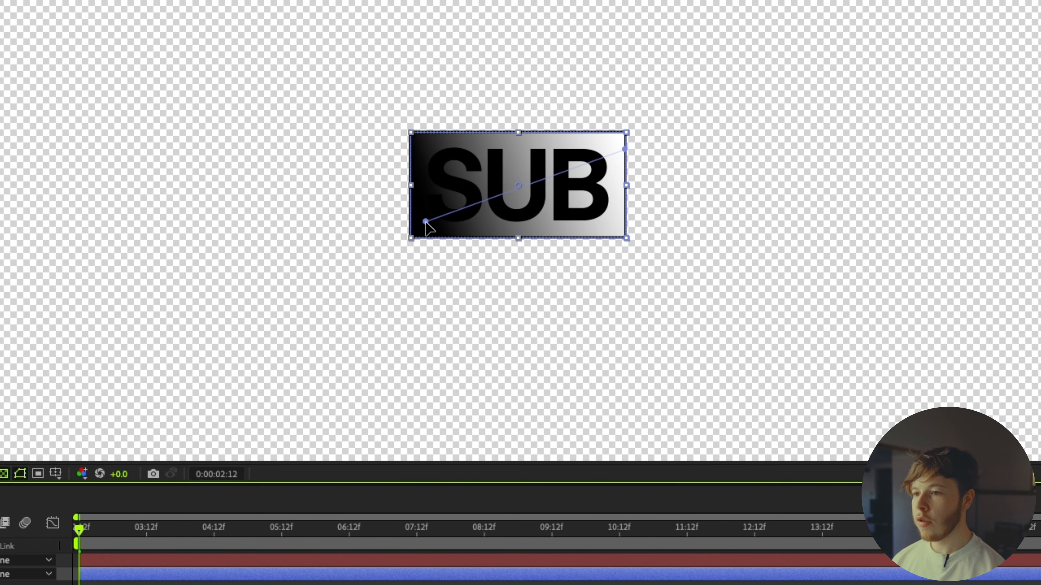
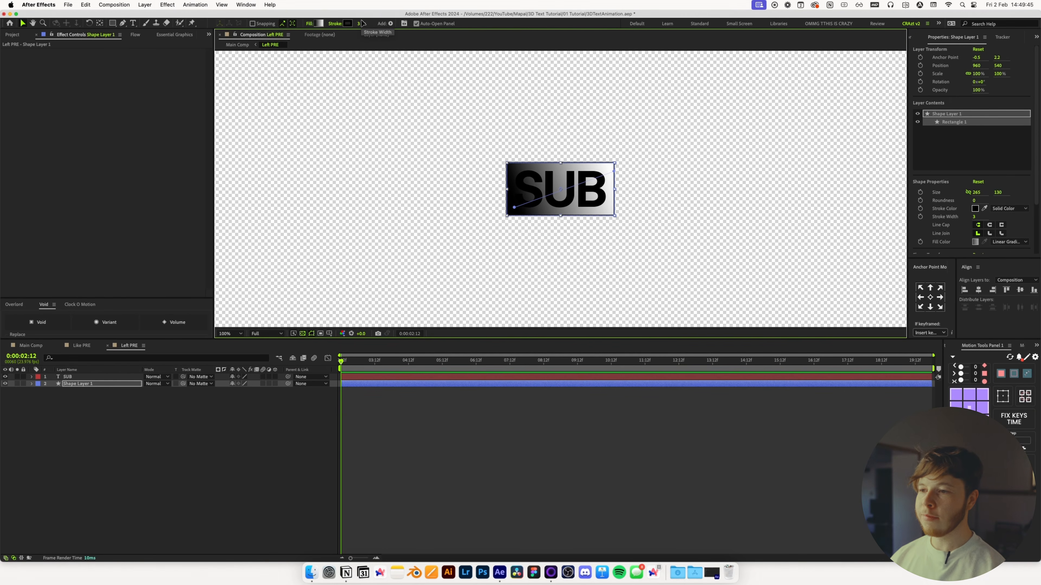
- Colour the rectangle's gradient from light grey DEDEDE to a pale lavender
click(319, 24)
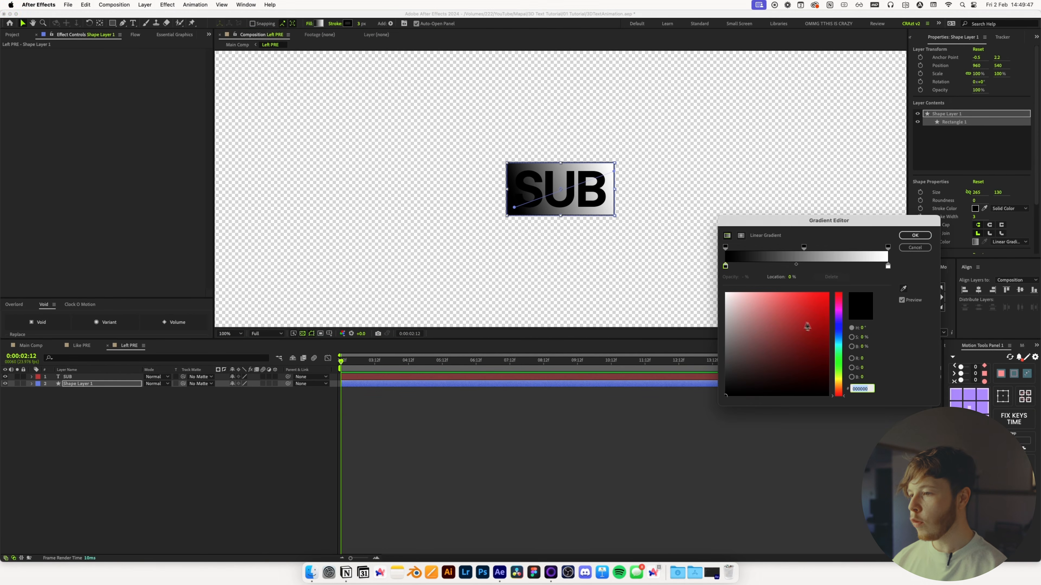
drag(734, 382, 725, 306)
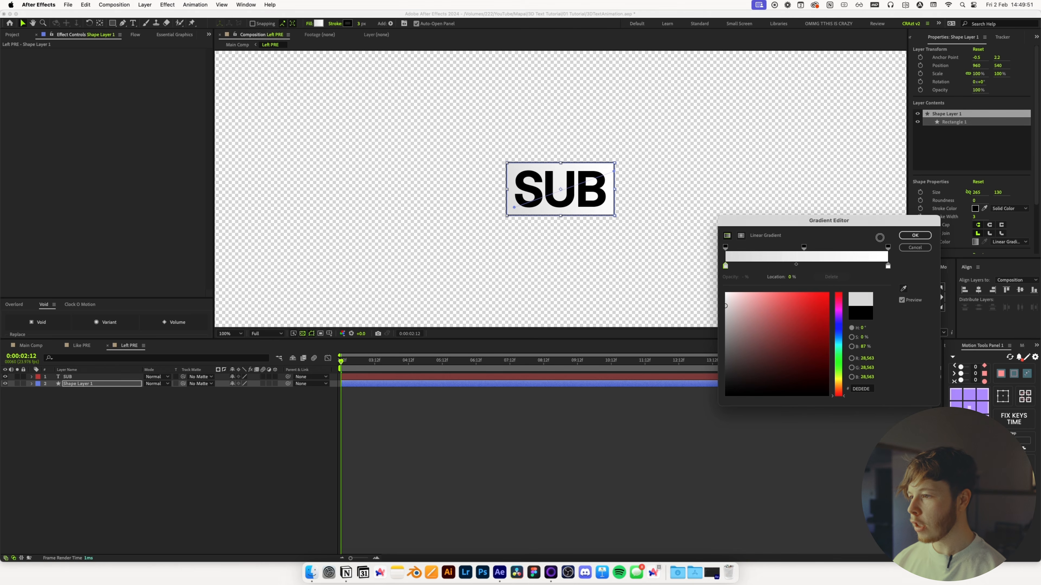
click(888, 265)
drag(843, 340, 843, 318)
drag(758, 301, 740, 297)
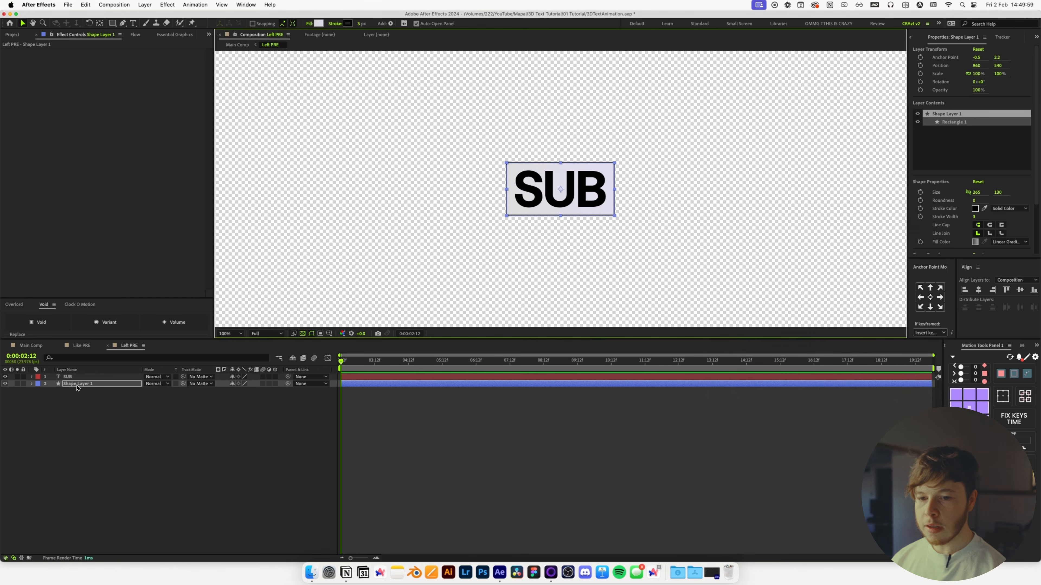
- Duplicate the rectangle layer and recolour the copy's gradient from crimson EA0453 to a saturated pink
key(super+d)
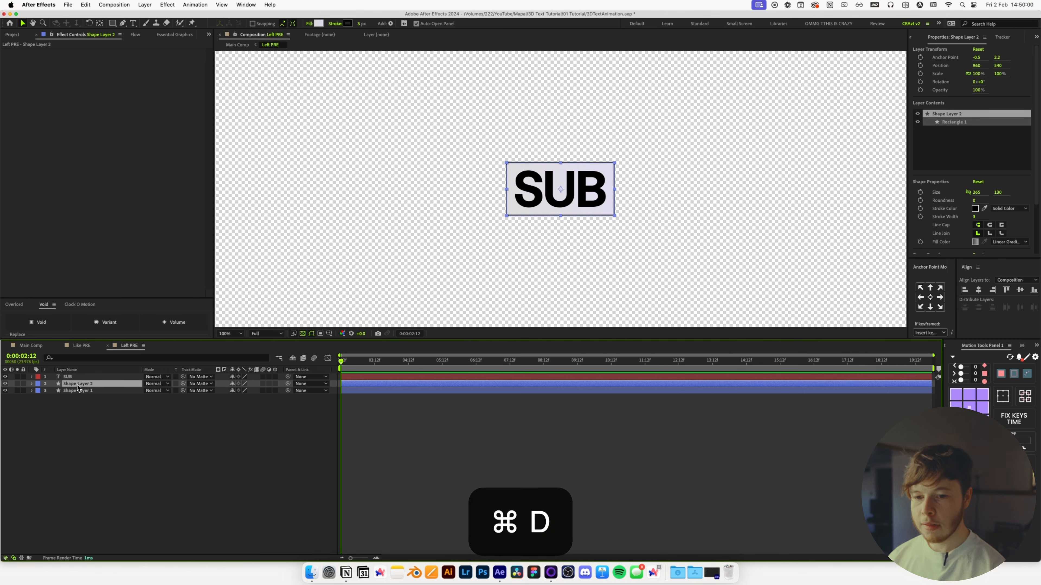
click(319, 23)
click(815, 322)
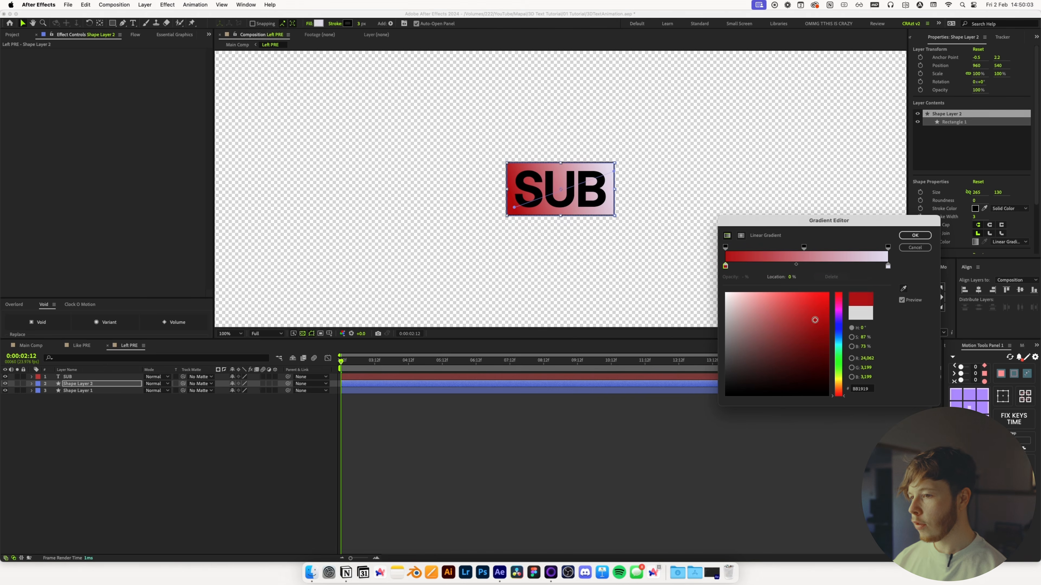
drag(813, 320, 822, 302)
click(839, 303)
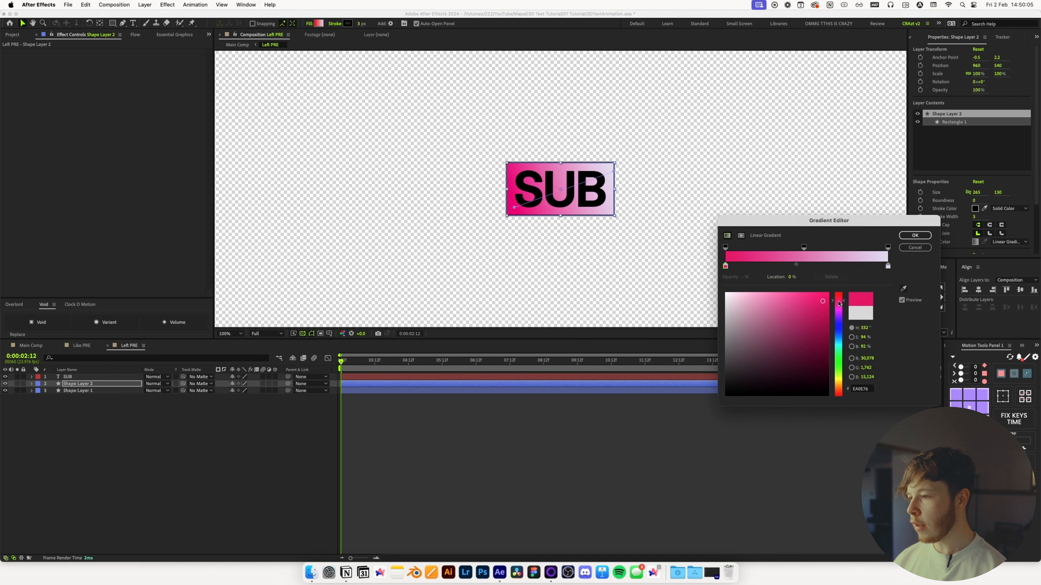
click(827, 301)
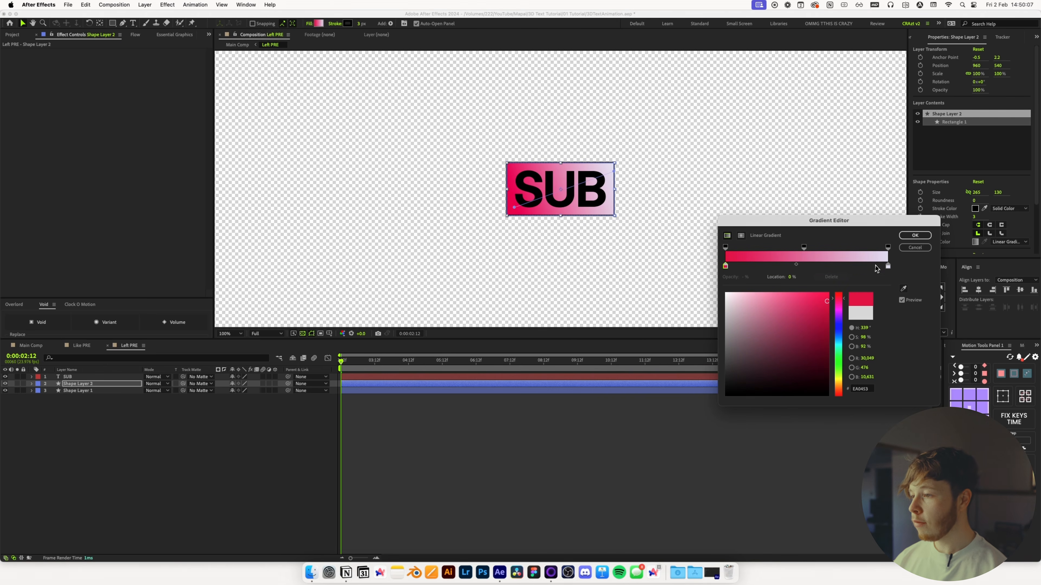
click(888, 267)
drag(852, 324, 841, 310)
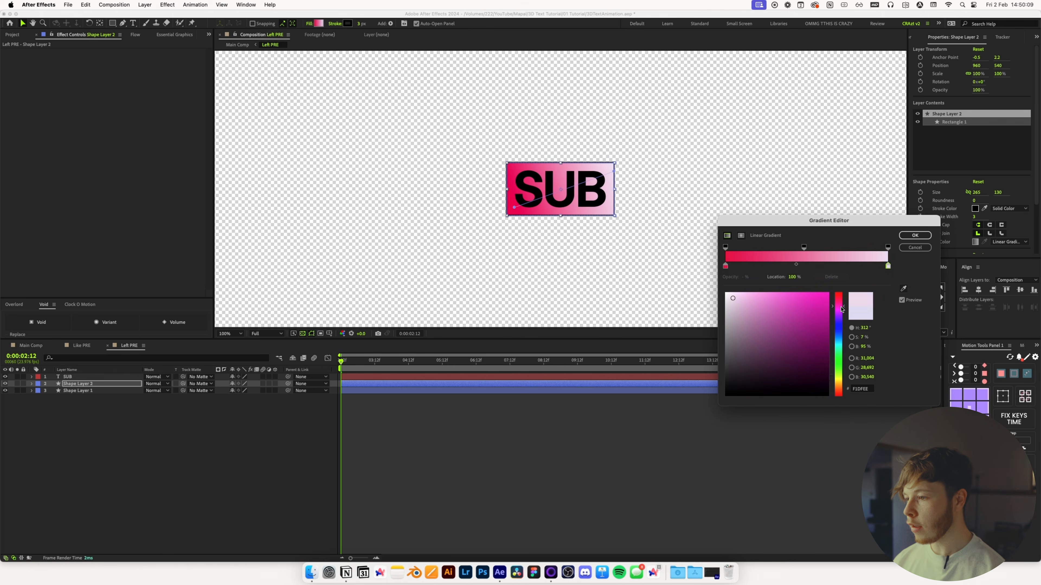
click(800, 299)
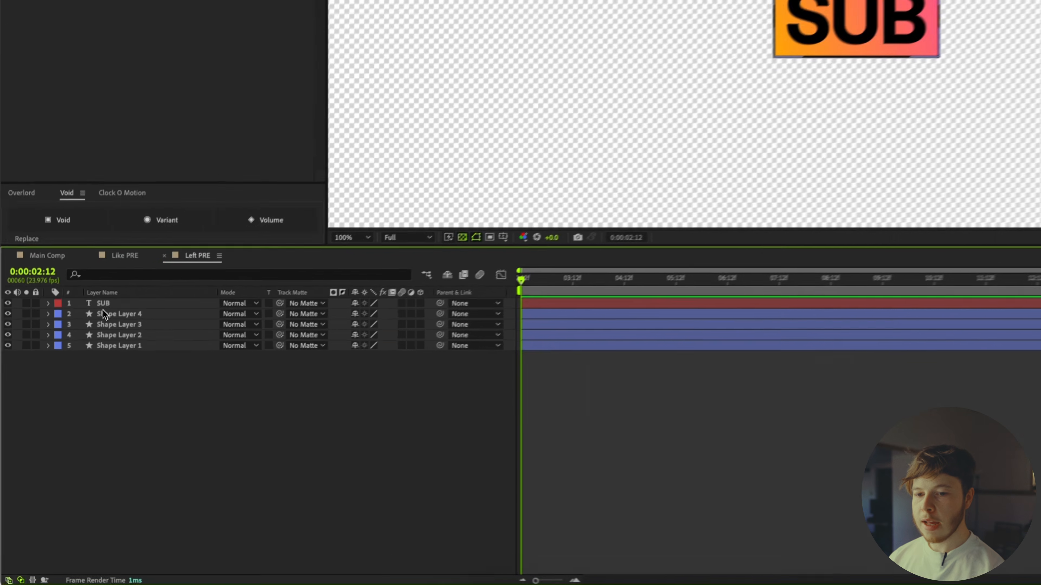
- Duplicate the SUB text layer three times so each of the four rectangles has its own text
click(69, 378)
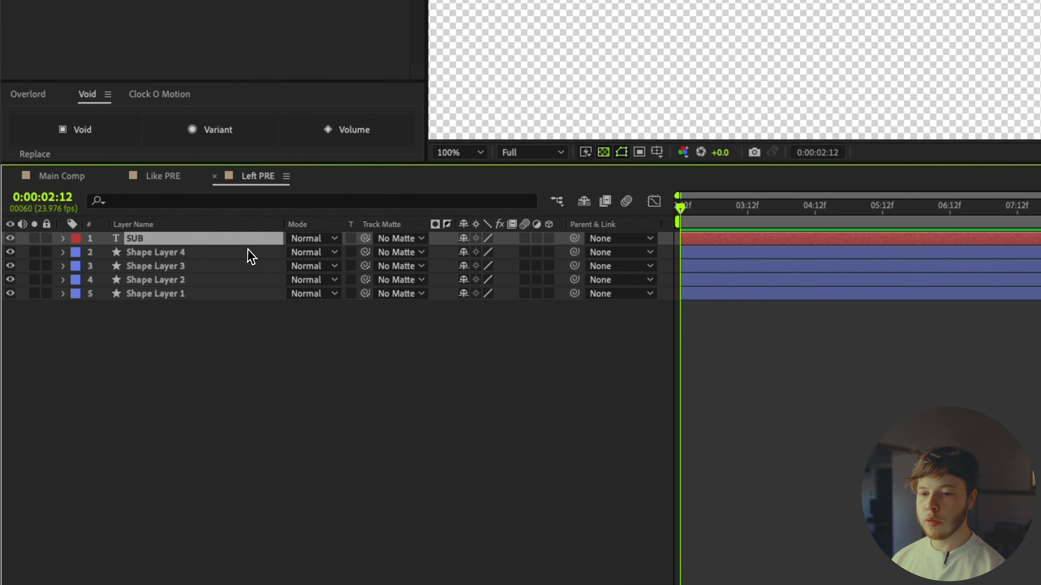
key(super+d)
key(super+d)
key(super+d)
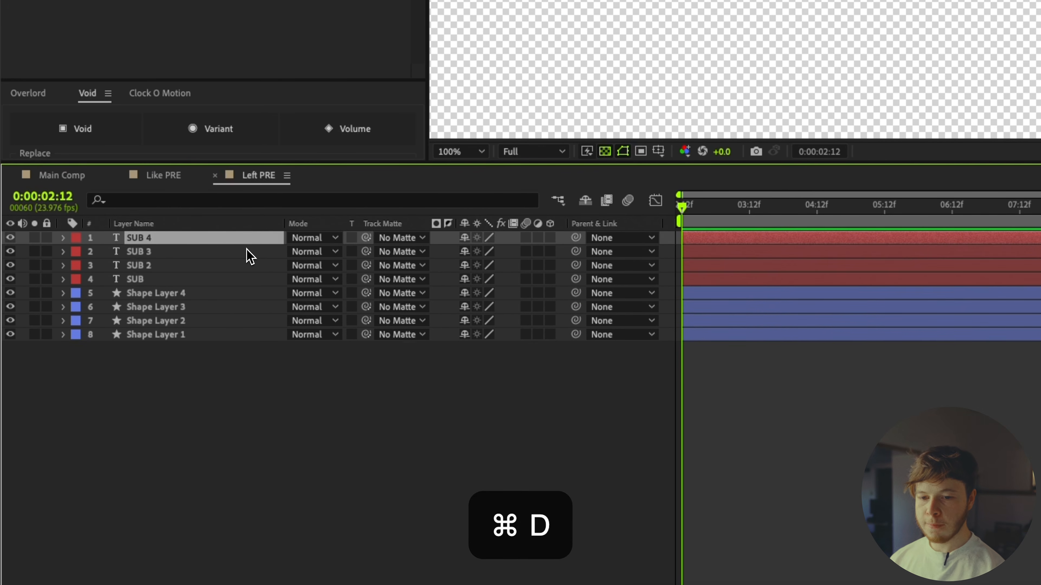
- Make all eight text and shape layers 3D and switch the composition's renderer to Classic 3D
key(super+a)
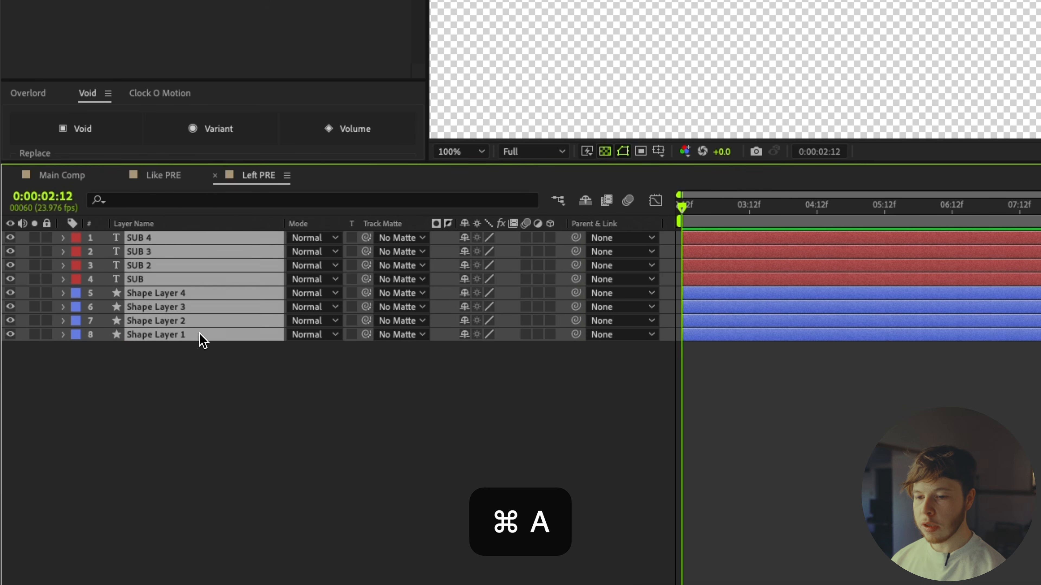
click(550, 337)
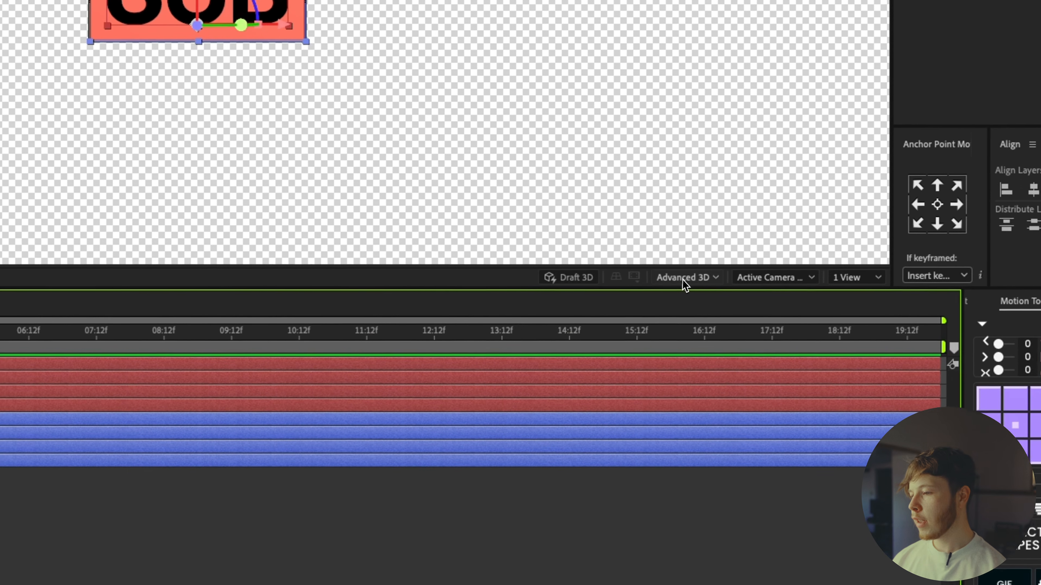
click(684, 278)
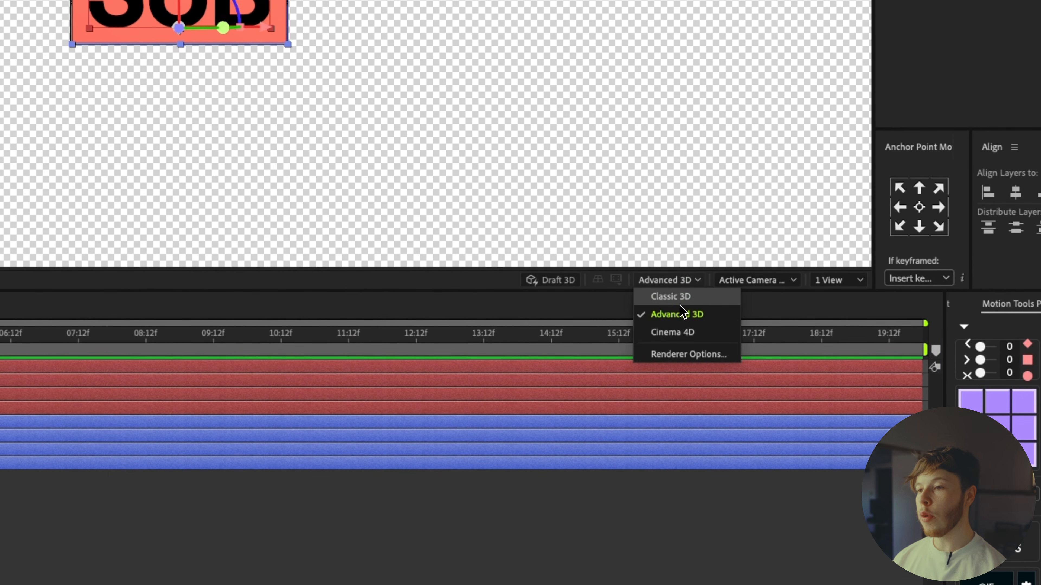
click(693, 296)
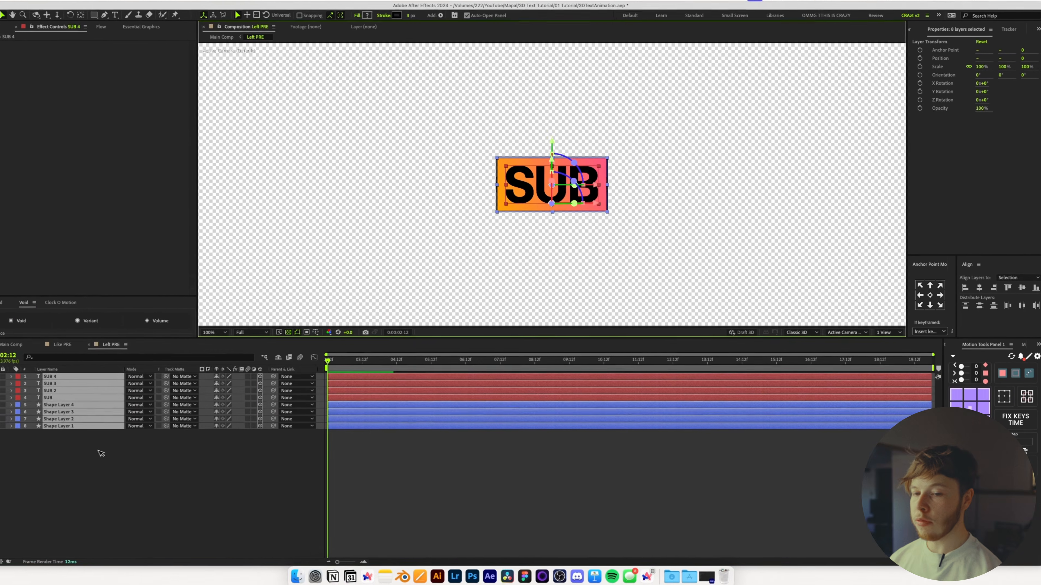
click(101, 454)
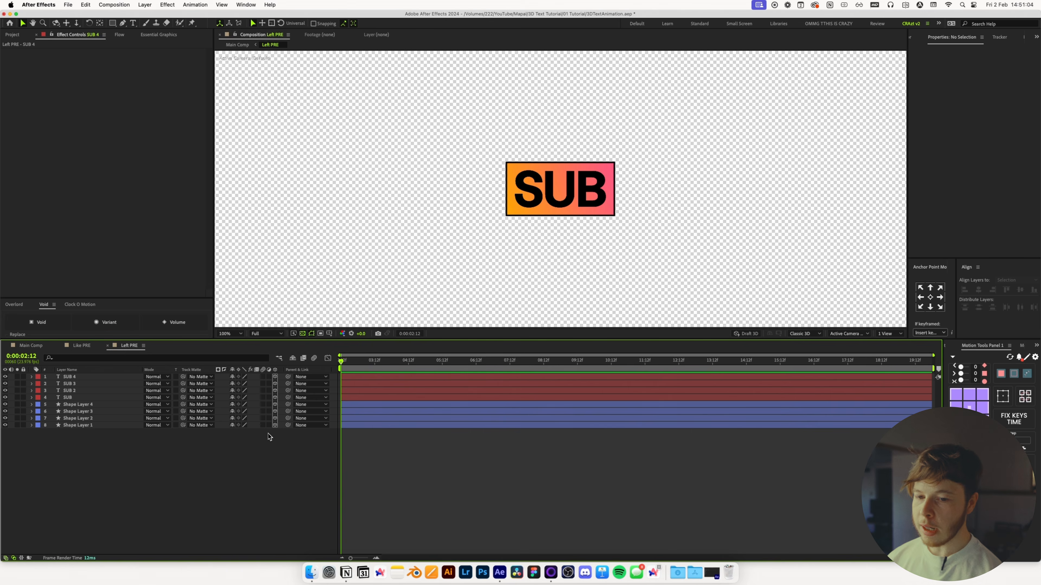
- Reorder the SUB text layers so each one sits directly above its matching shape layer
drag(66, 398, 69, 423)
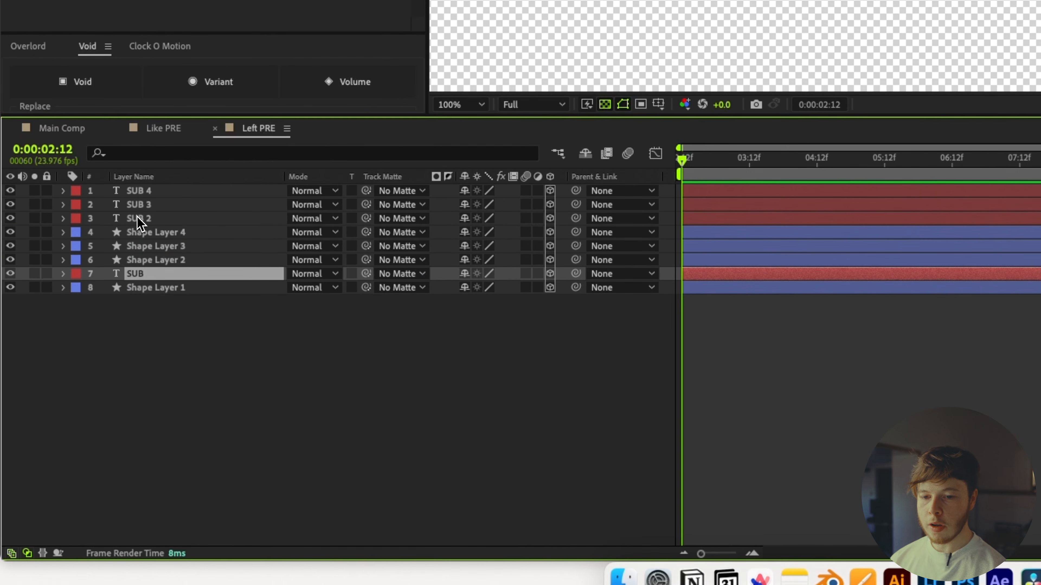
mouse_move(140, 224)
mouse_down()
mouse_move(147, 251)
mouse_move(148, 217)
mouse_up()
click(137, 204)
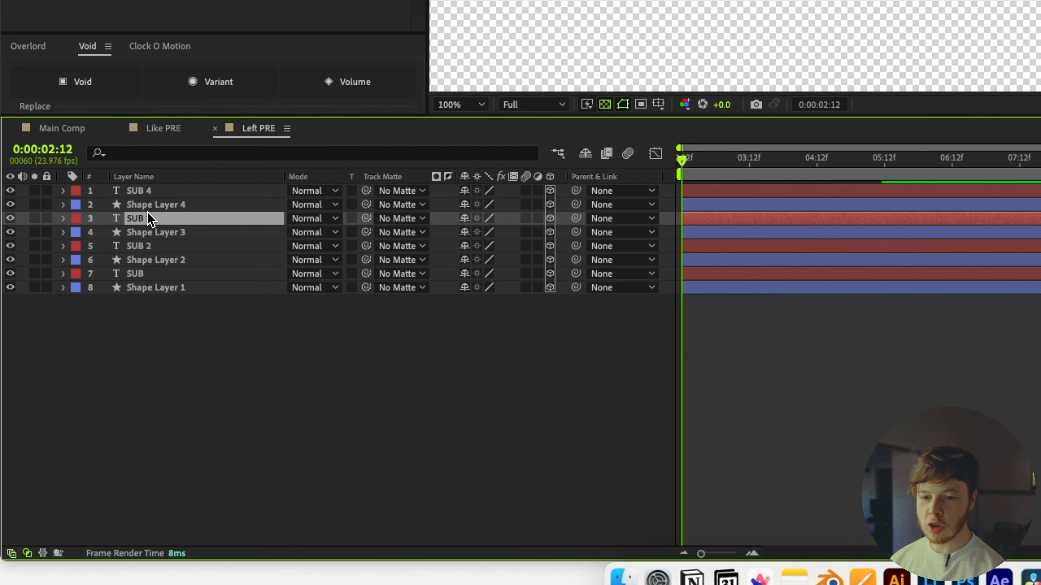
- Parent each SUB text layer to the shape layer directly beneath it
click(146, 194)
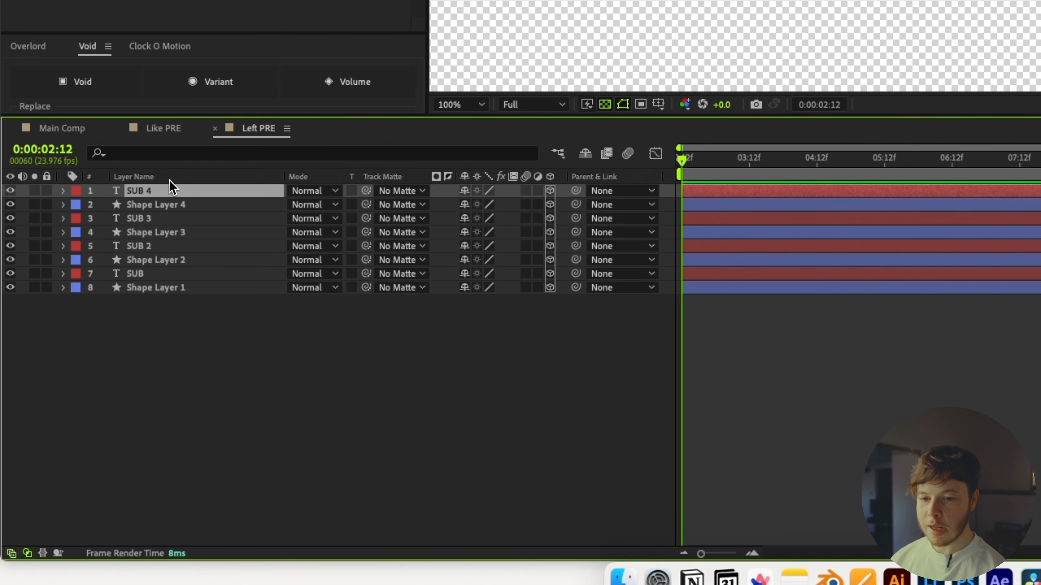
drag(576, 190, 242, 205)
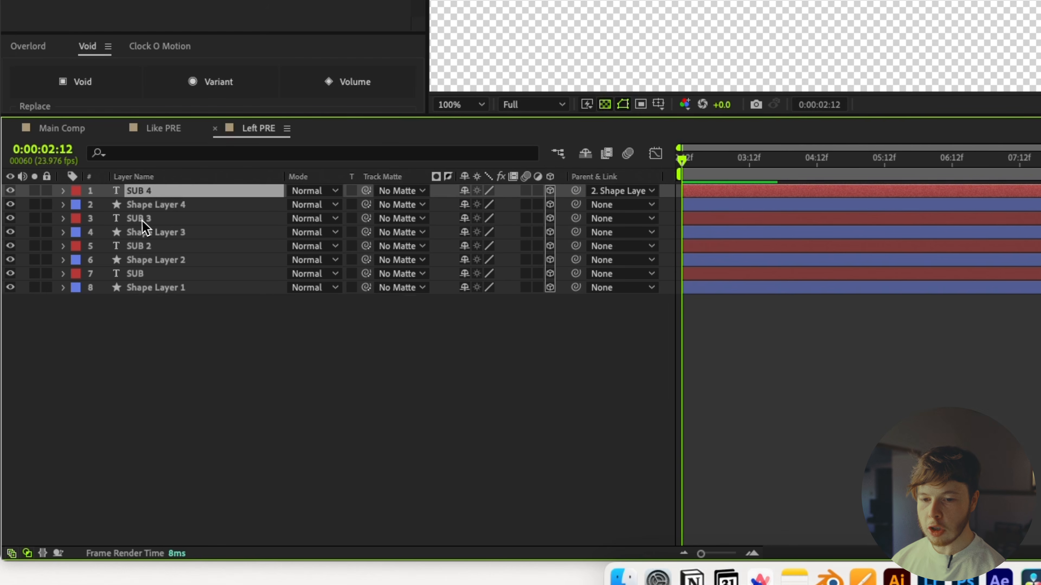
click(155, 219)
drag(581, 224, 246, 235)
click(225, 247)
drag(575, 246, 201, 261)
drag(576, 273, 180, 288)
click(191, 289)
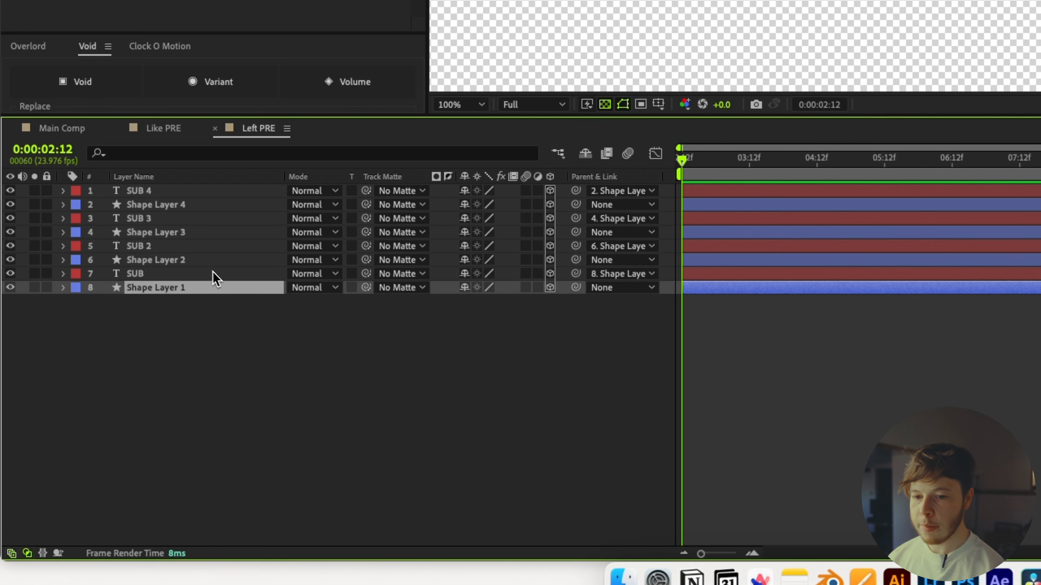
- Hide the text and shape pairs 3 and 4 and move Shape Layer 2's anchor point to its top edge
click(159, 261)
drag(10, 233, 12, 159)
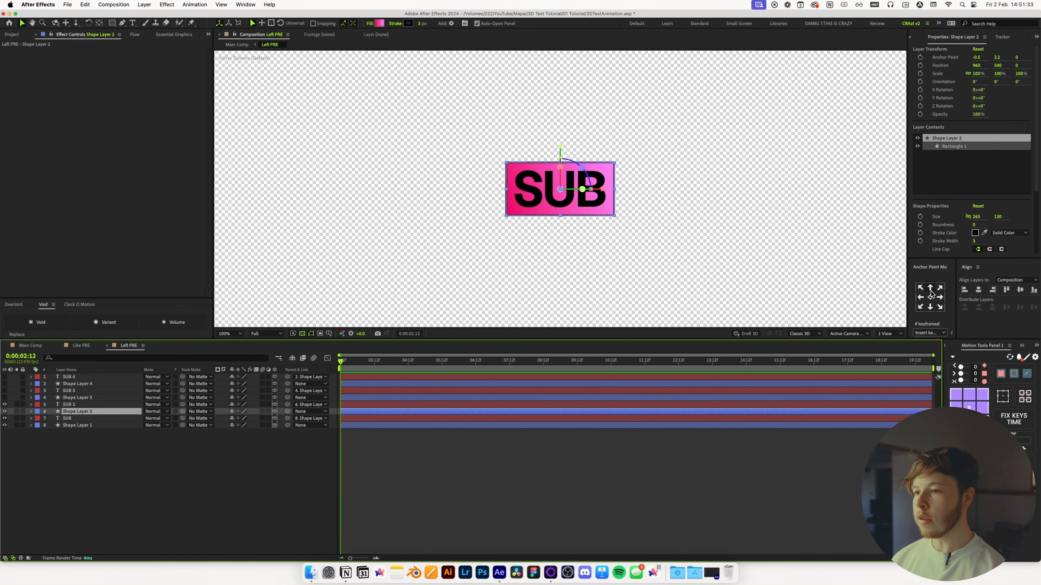
click(924, 285)
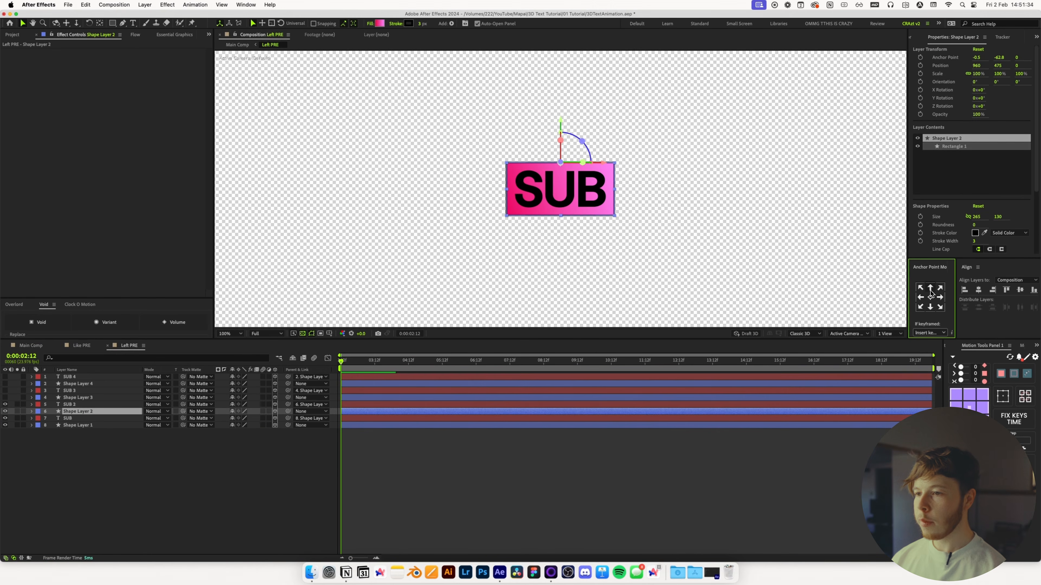
- Show the composition in two views and set Shape Layer 2's X Rotation to 90°
click(884, 337)
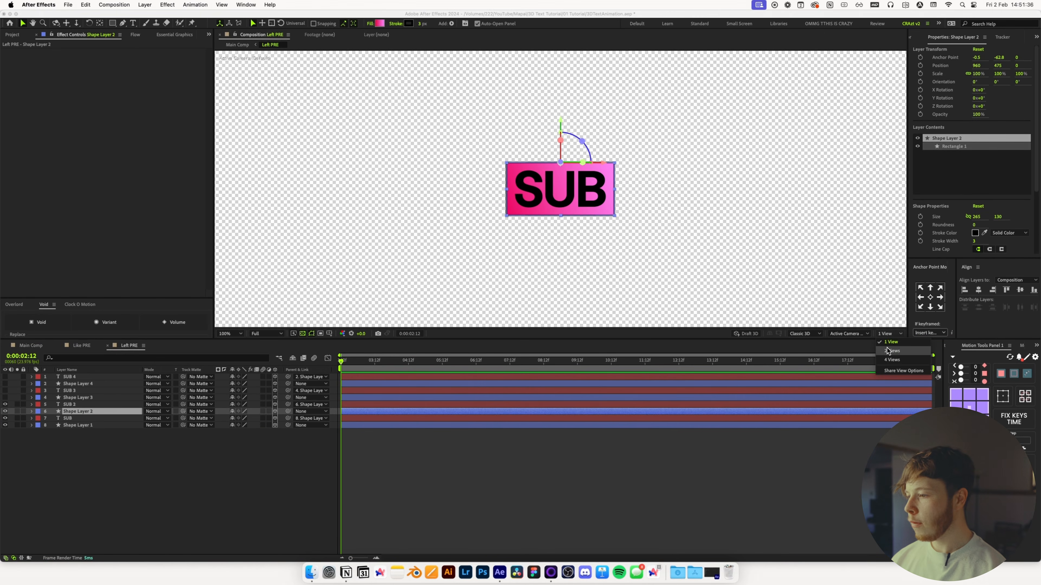
click(887, 347)
key(r)
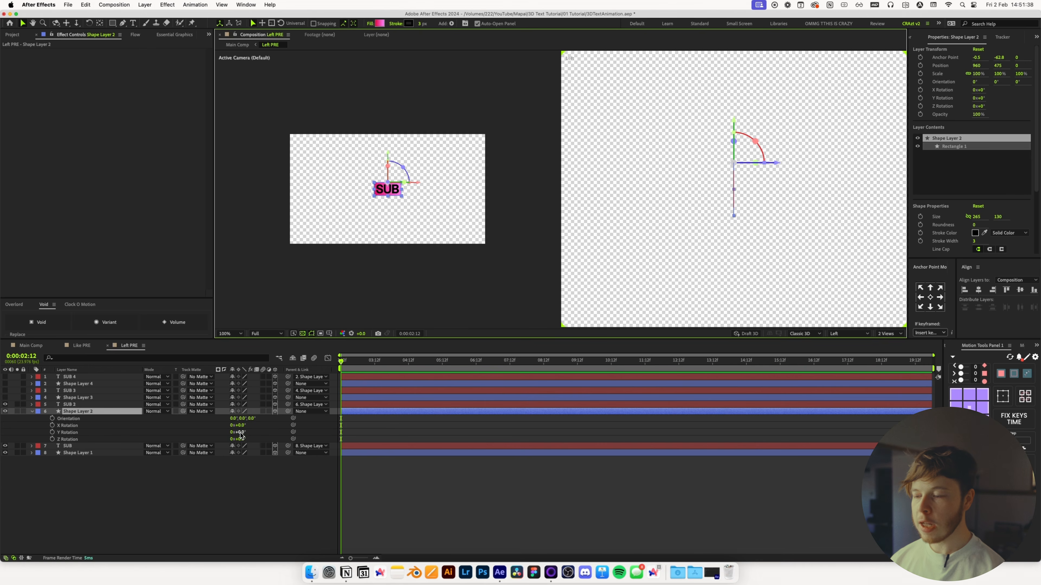
drag(241, 425, 263, 430)
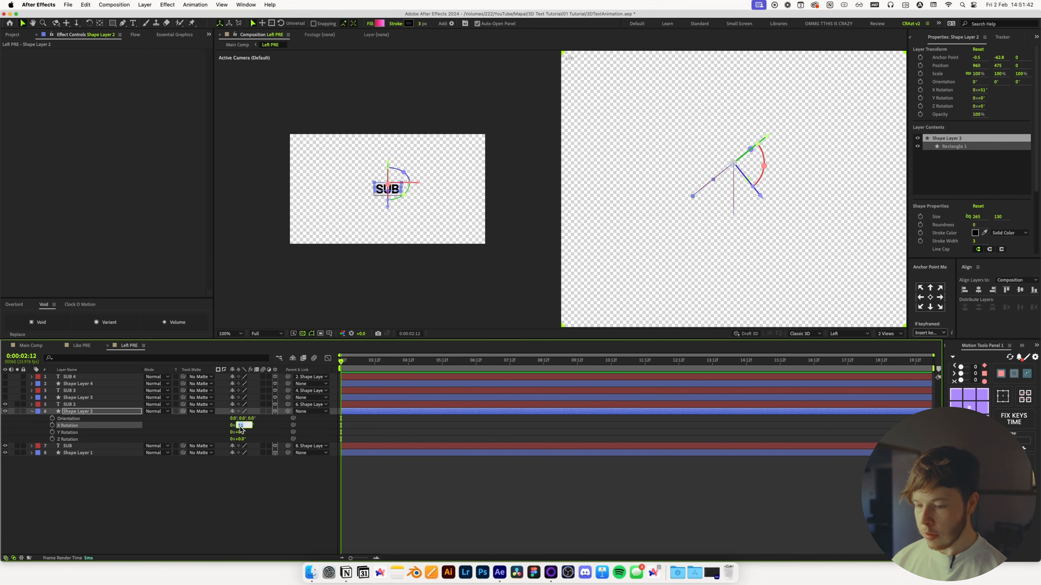
text(90)
key(Return)
- Set the second view to Custom View 1 and inspect the folded pink panel from above
click(848, 334)
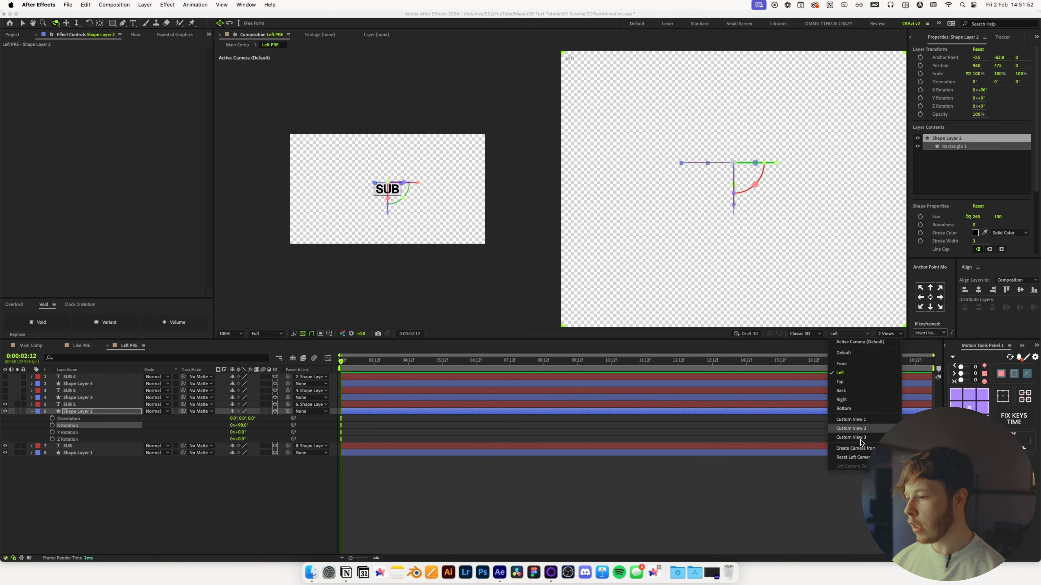
click(863, 419)
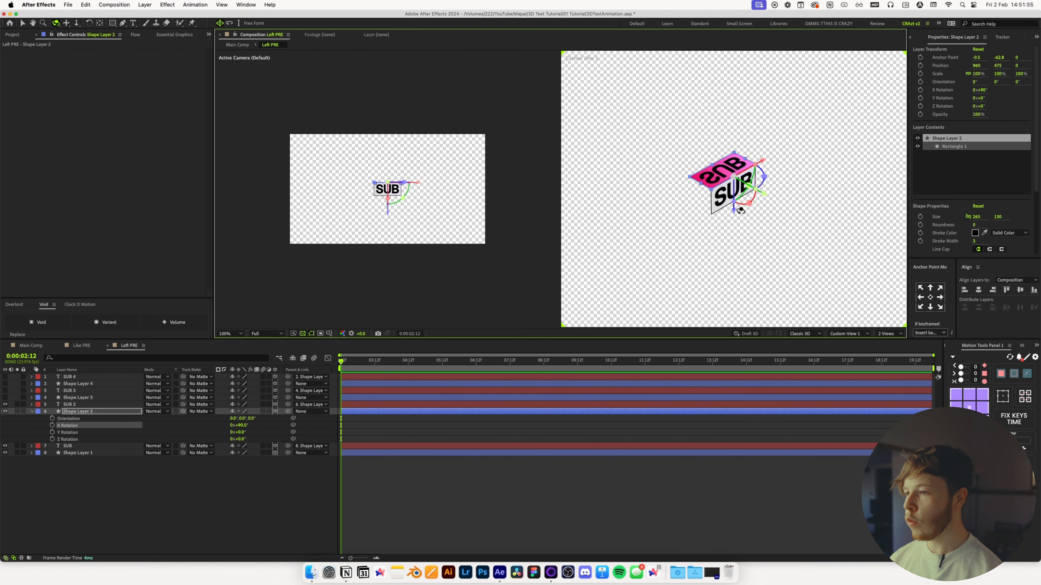
drag(792, 199, 723, 276)
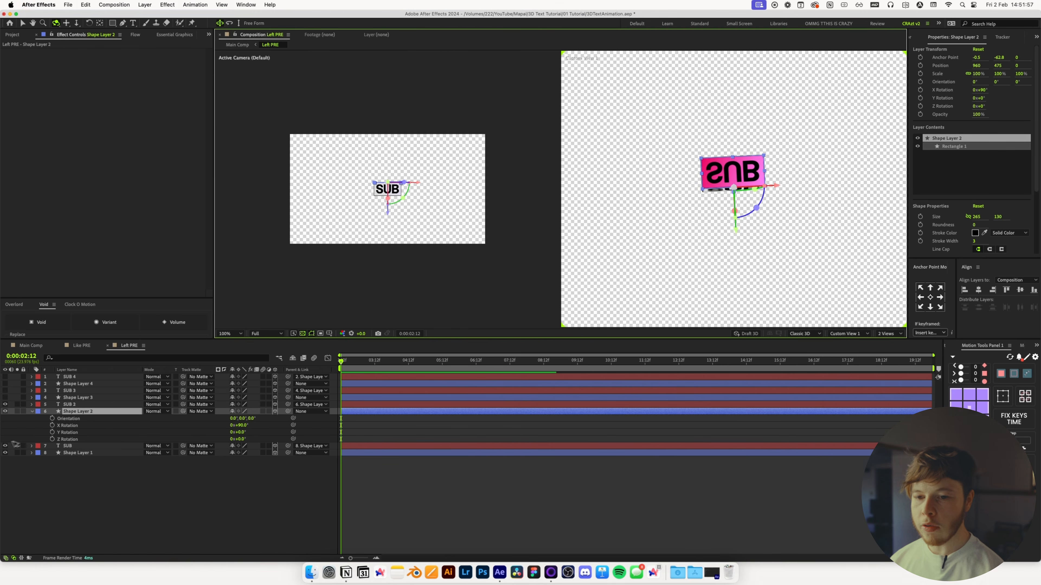
- Centre the SUB 2 text's anchor point and set its X Rotation to 180° so it reads correctly on the pink panel
click(68, 405)
key(r)
drag(242, 420, 84, 411)
key(super+z)
click(968, 405)
drag(241, 418, 327, 416)
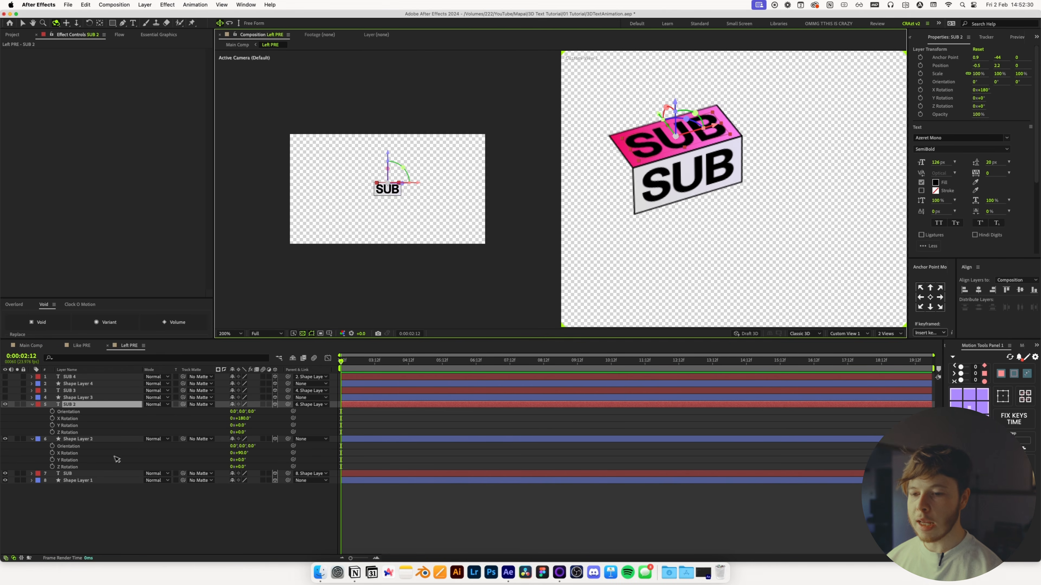
key(v)
click(667, 246)
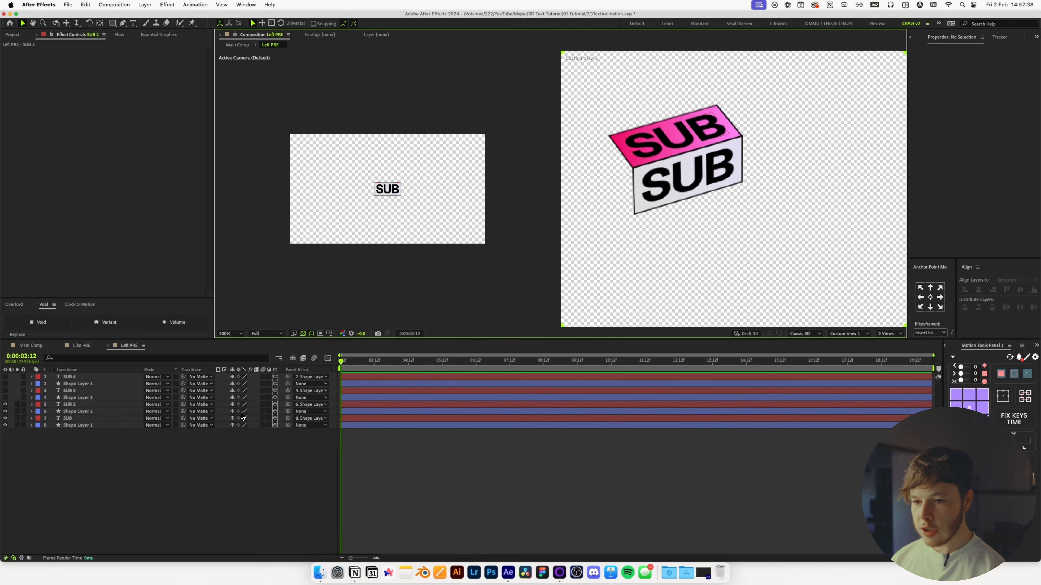
- Make Shape Layer 3 and SUB 3 visible and move the shape's anchor point to its bottom edge
click(73, 397)
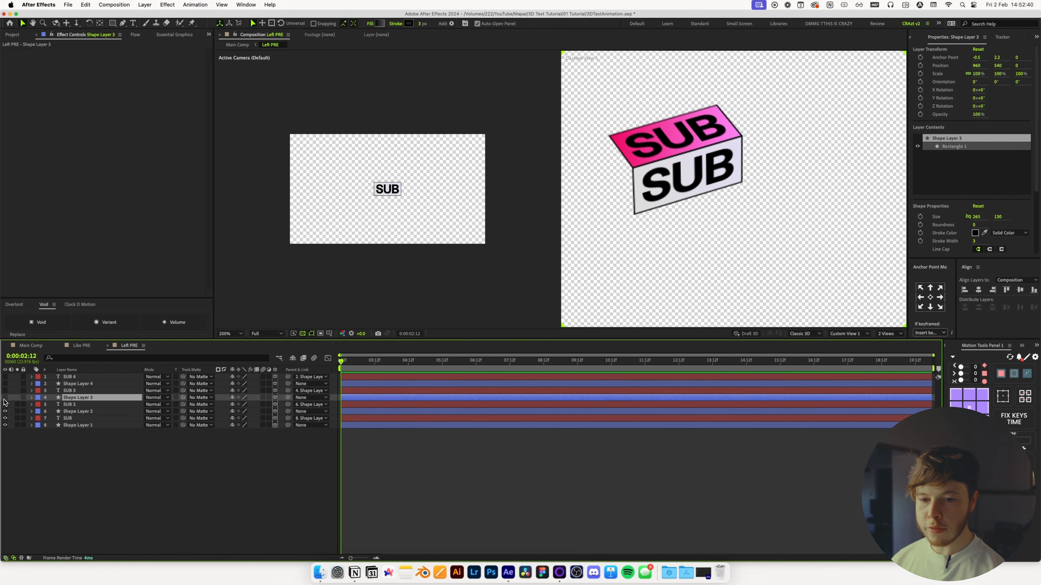
click(5, 397)
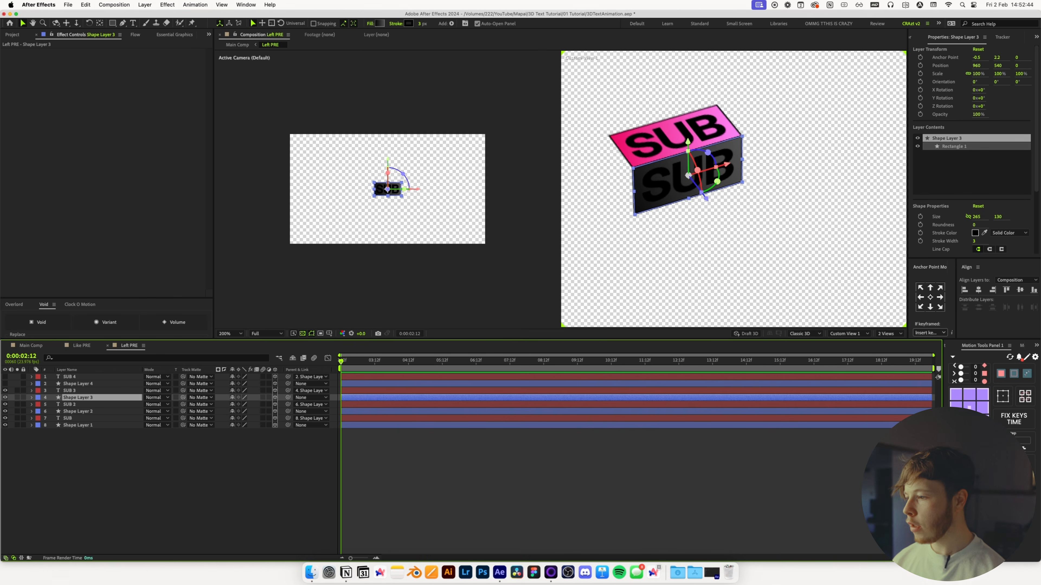
click(968, 421)
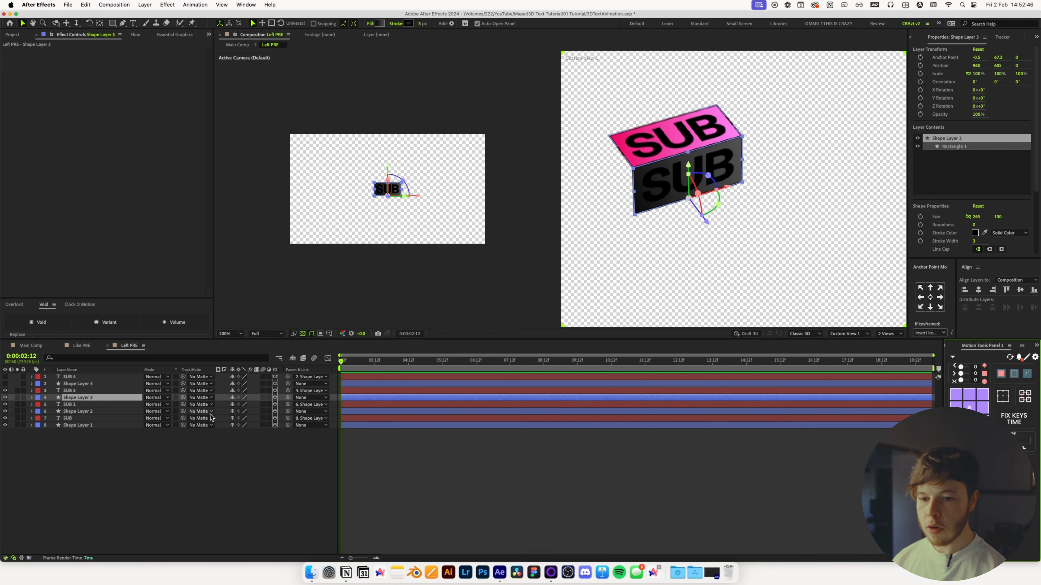
- Set Shape Layer 3's X Rotation to -90° so the dark panel forms the underside of the box
click(88, 400)
key(r)
drag(240, 414, 209, 414)
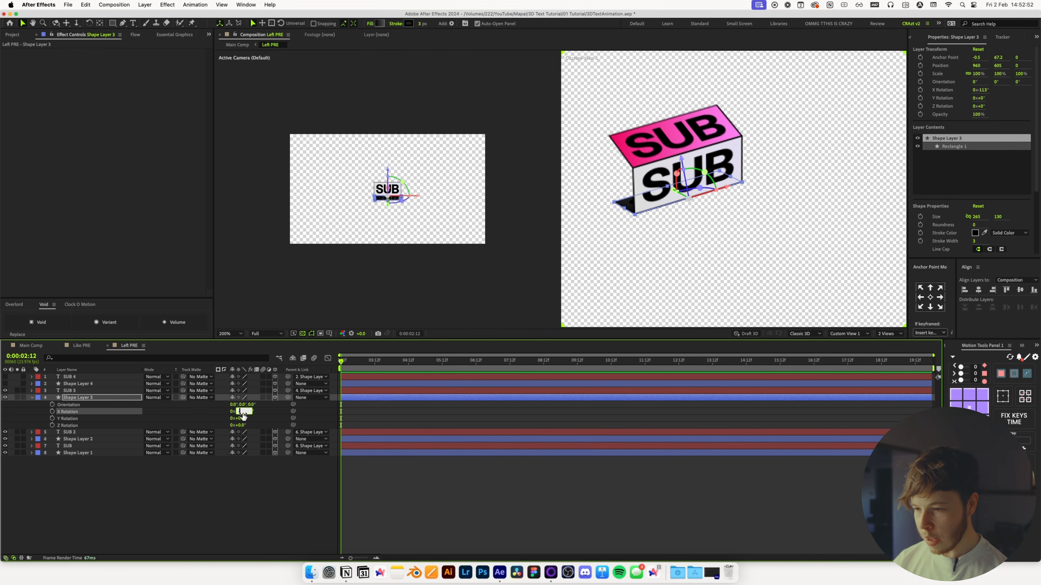
text(-90)
key(Return)
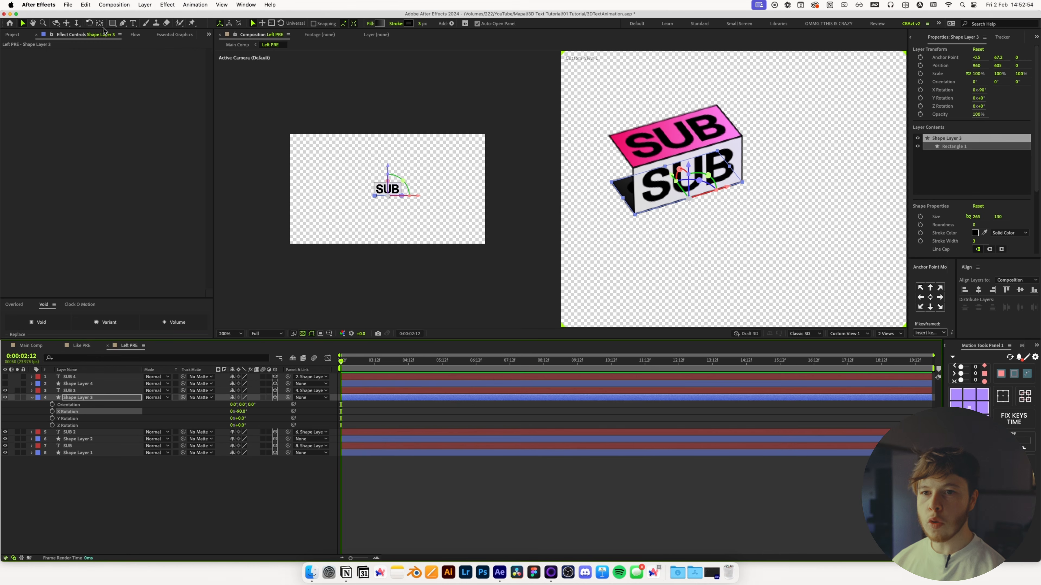
- Centre the SUB 3 text's anchor point and set its X Rotation to 180° so it reads correctly on the dark panel
click(56, 23)
drag(655, 214, 704, 182)
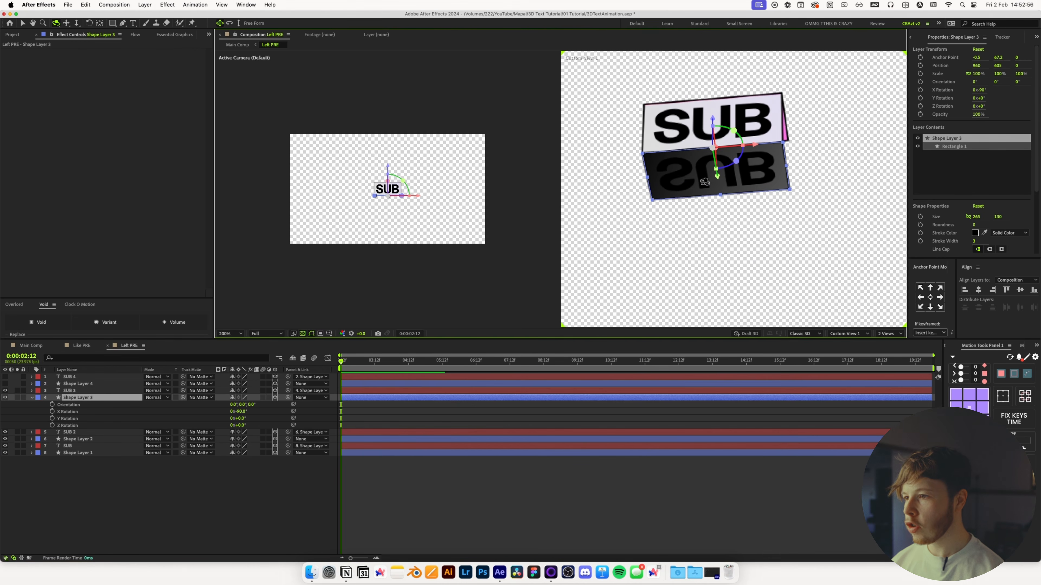
click(73, 391)
click(970, 406)
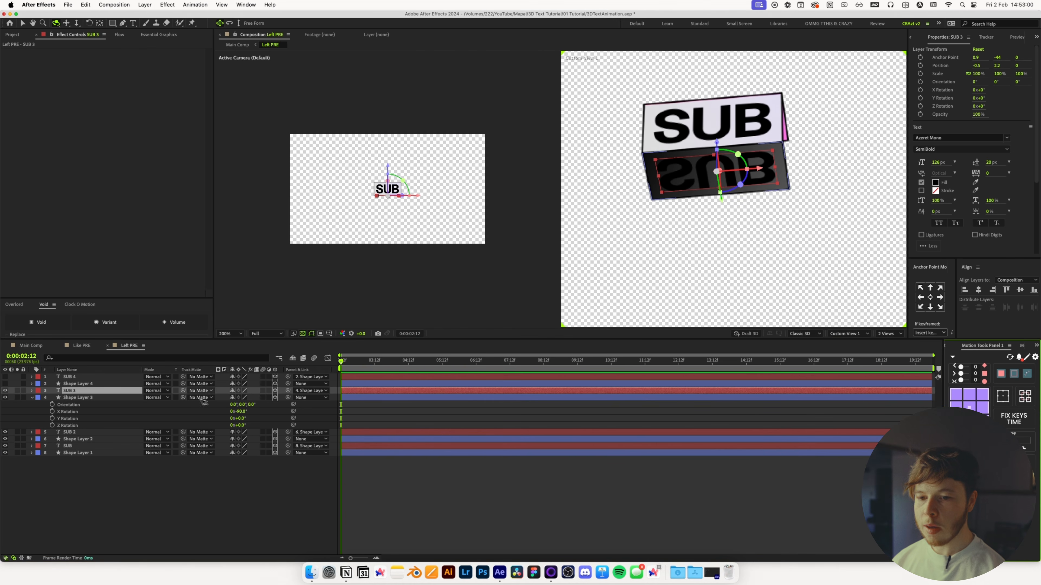
key(r)
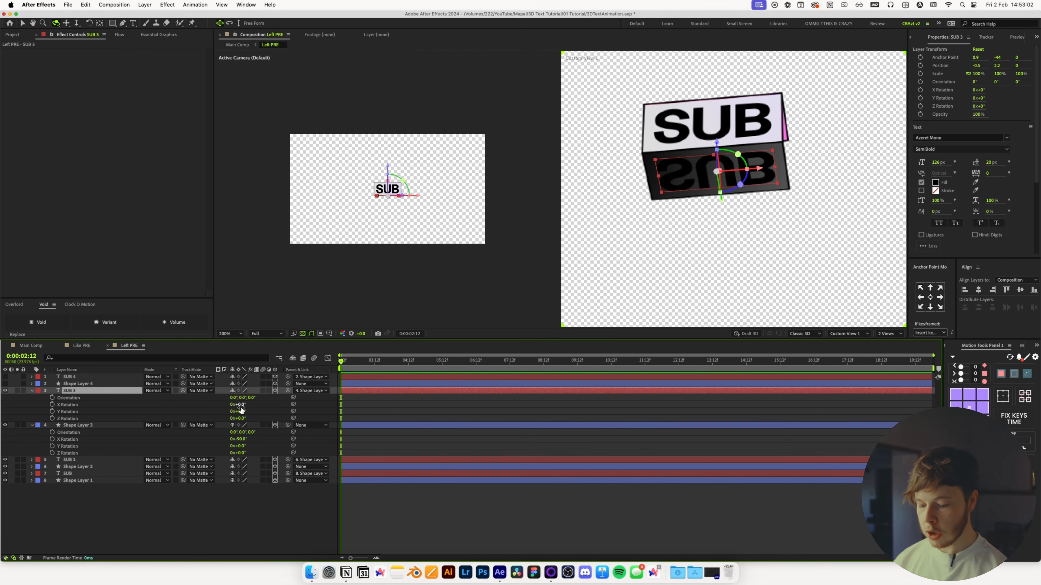
text(180)
key(Return)
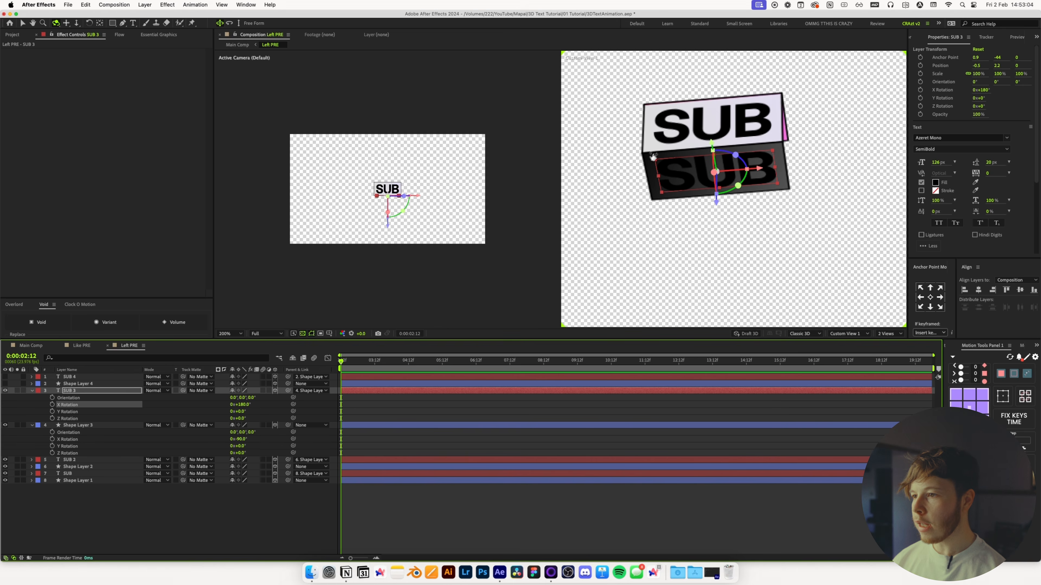
- Make the orange Shape Layer 4 panel visible and move it back in depth to close the rear of the box
drag(811, 211, 805, 264)
drag(711, 249, 738, 247)
click(6, 384)
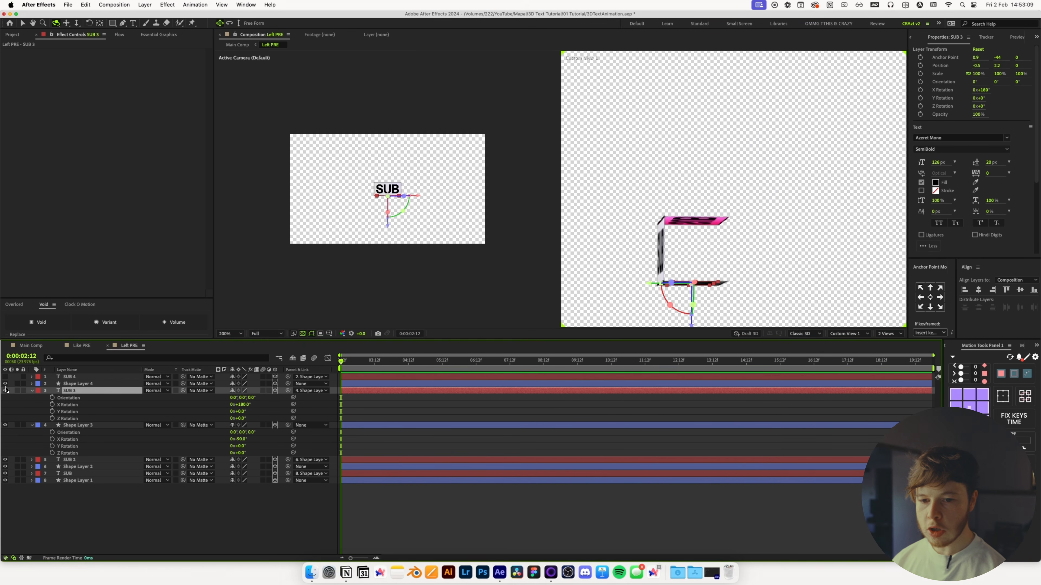
click(82, 387)
key(v)
drag(617, 255, 788, 270)
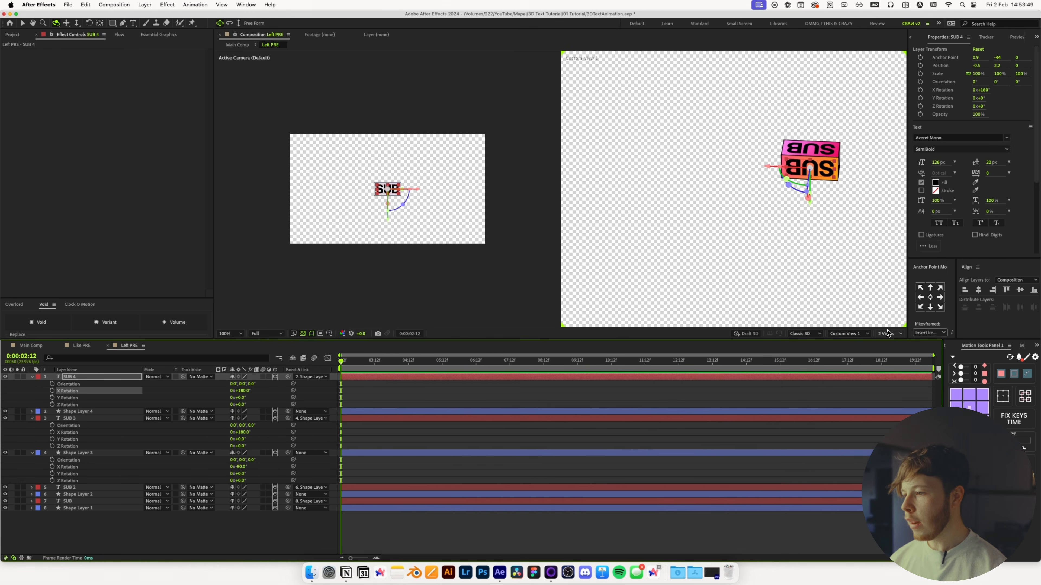
- Return the composition to a single view and deselect all layers
click(887, 333)
click(888, 347)
click(197, 541)
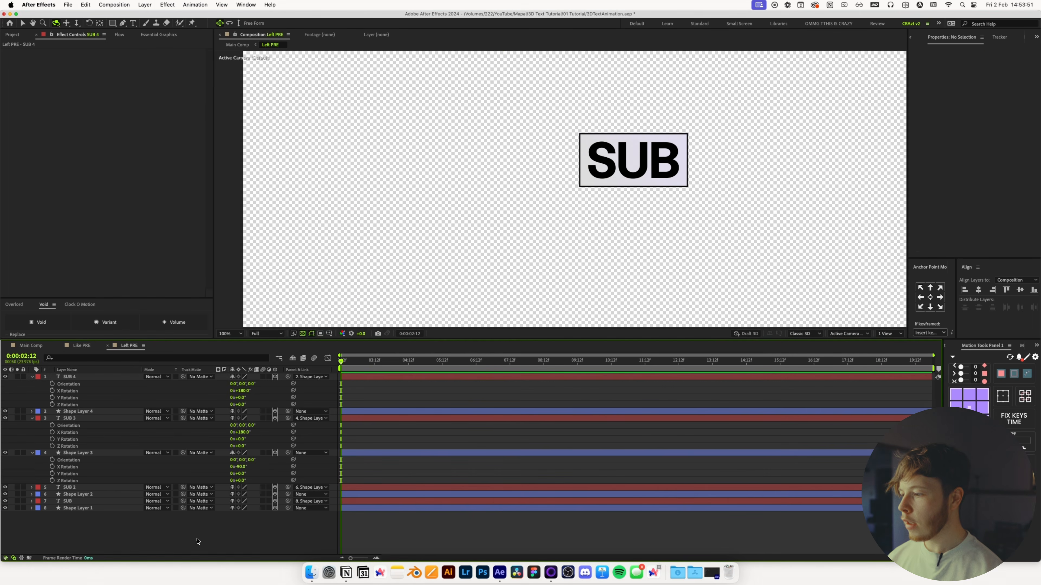
- Draw a rectangle on a new shape layer with a solid black (000000) fill, leaving the existing SUB panels untouched
click(111, 23)
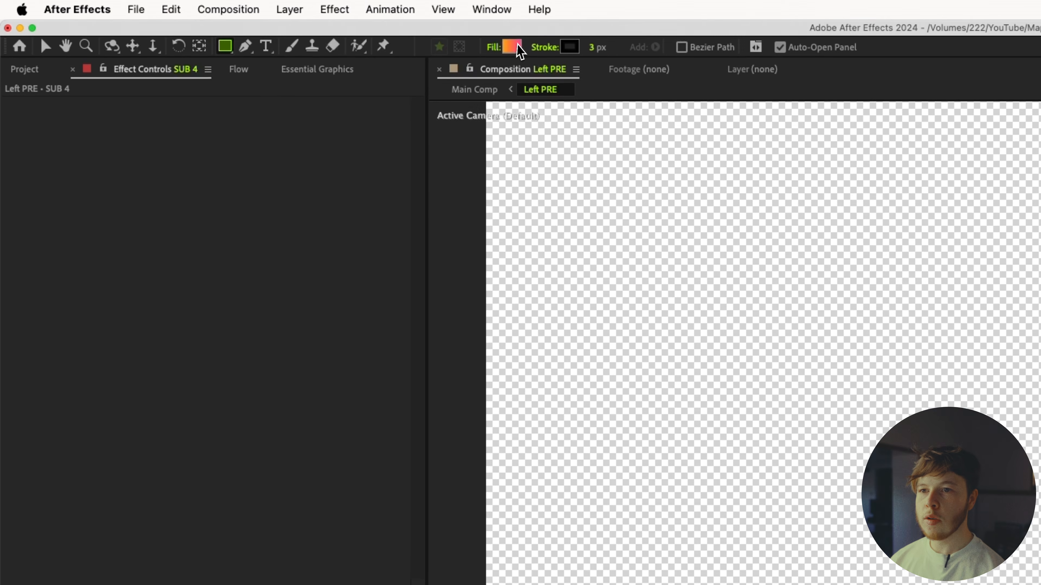
click(494, 47)
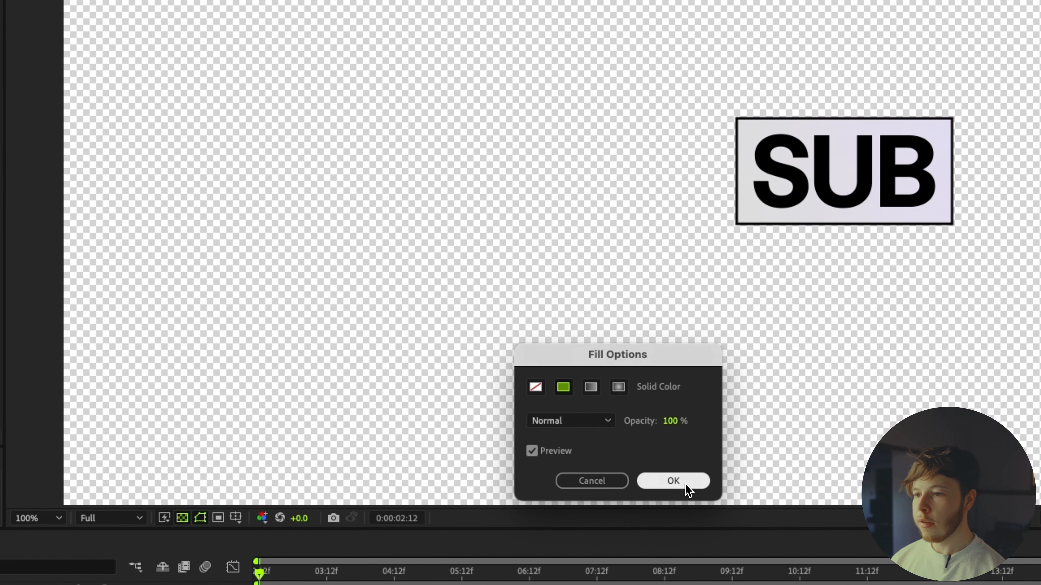
click(679, 483)
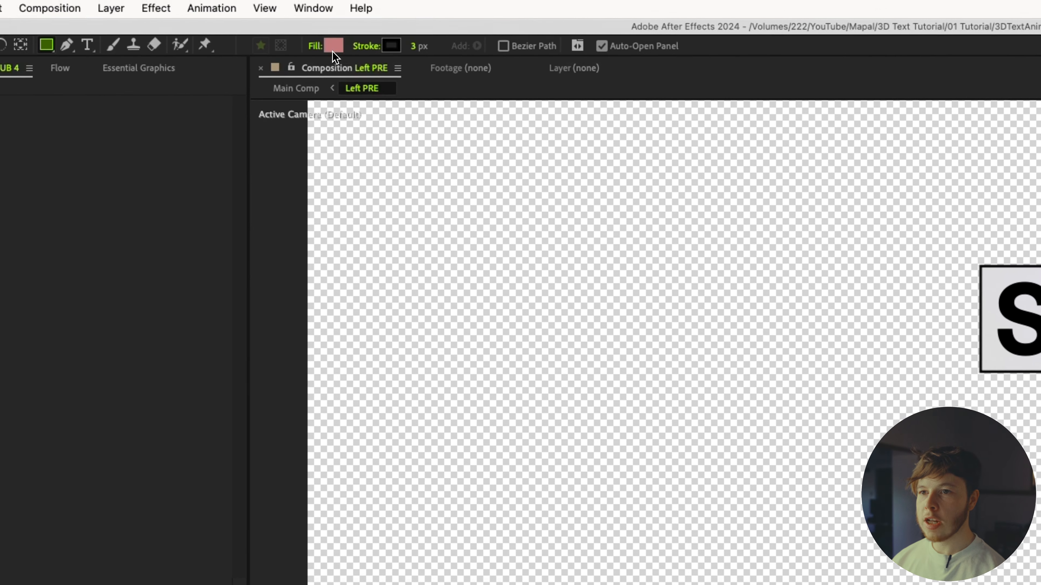
click(334, 53)
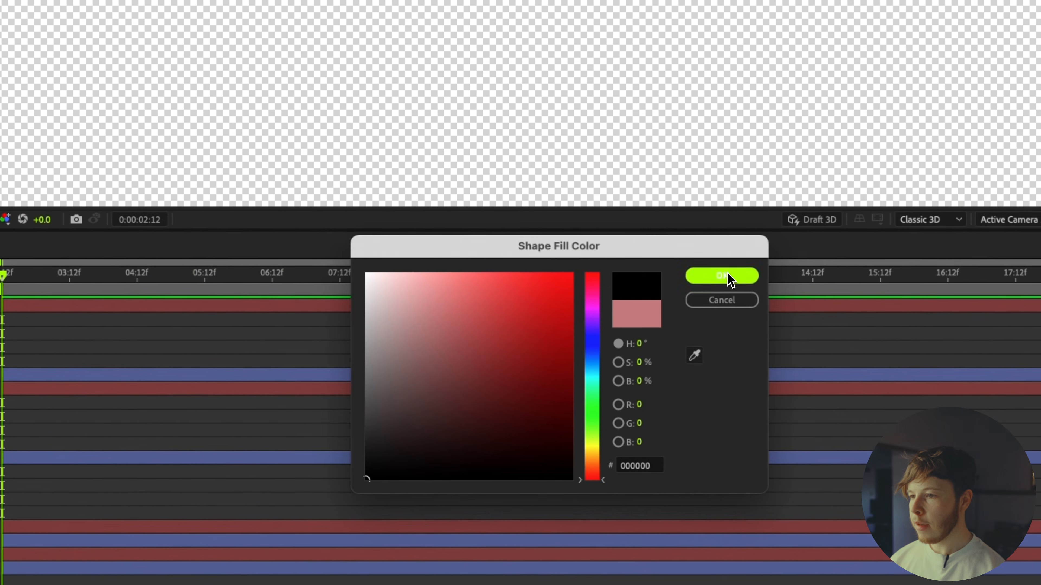
click(727, 275)
drag(463, 158, 632, 328)
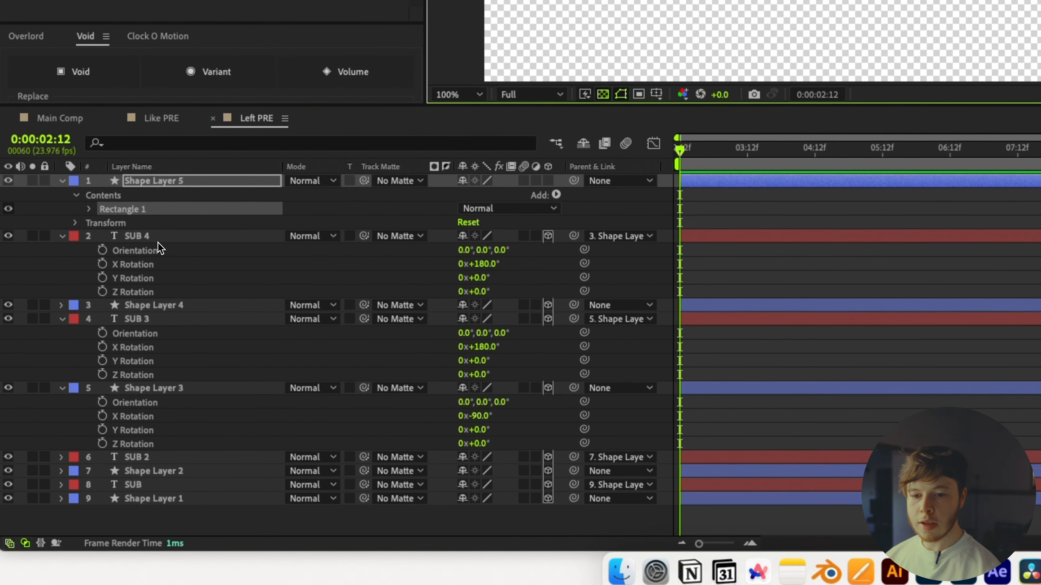
- Look up the size of Shape Layer 4's rectangle and set Shape Layer 5's rectangle to 130 by 130
click(126, 258)
click(115, 326)
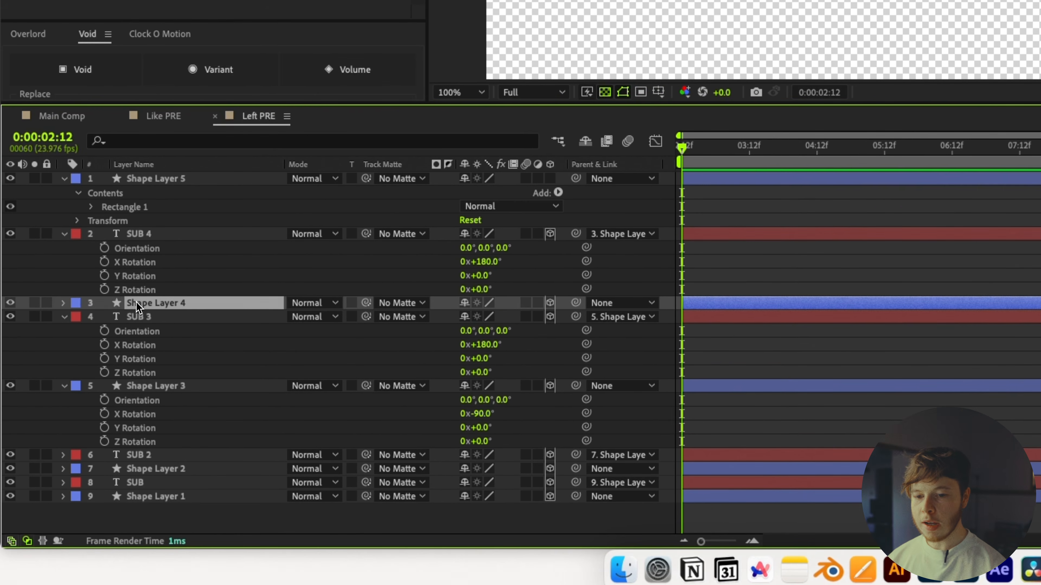
click(152, 147)
text(siz)
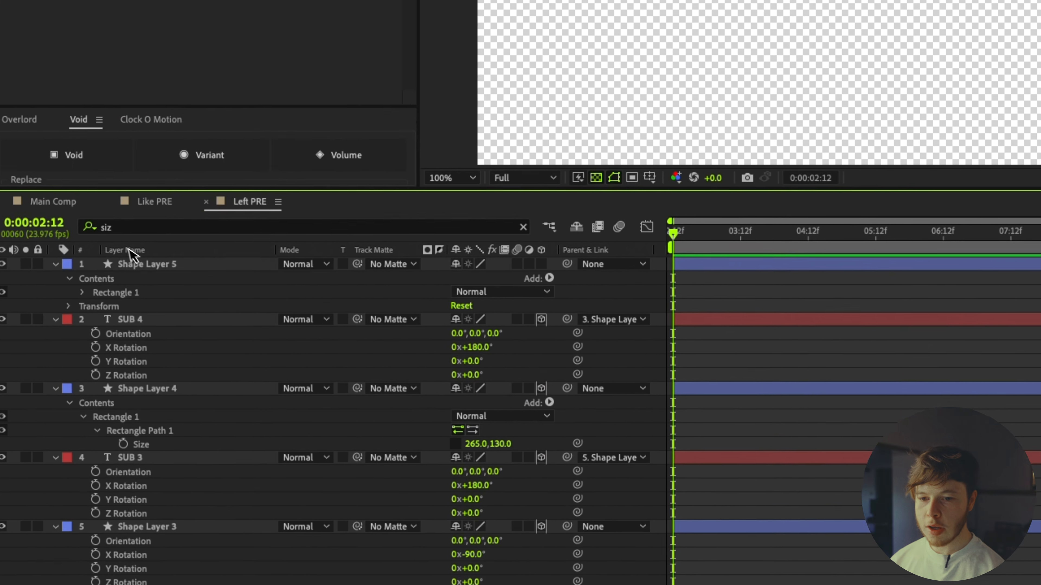
click(164, 180)
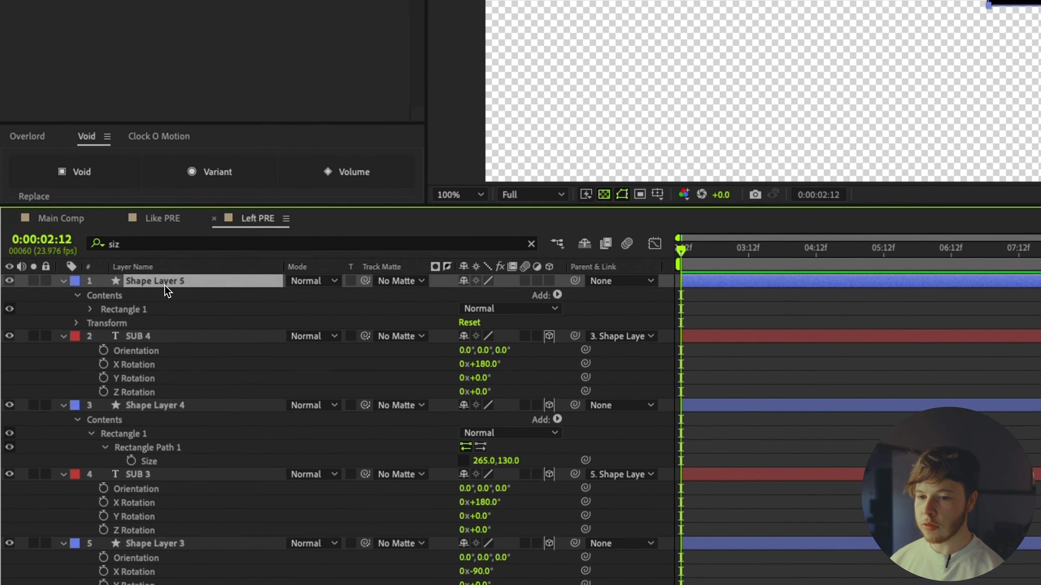
click(151, 255)
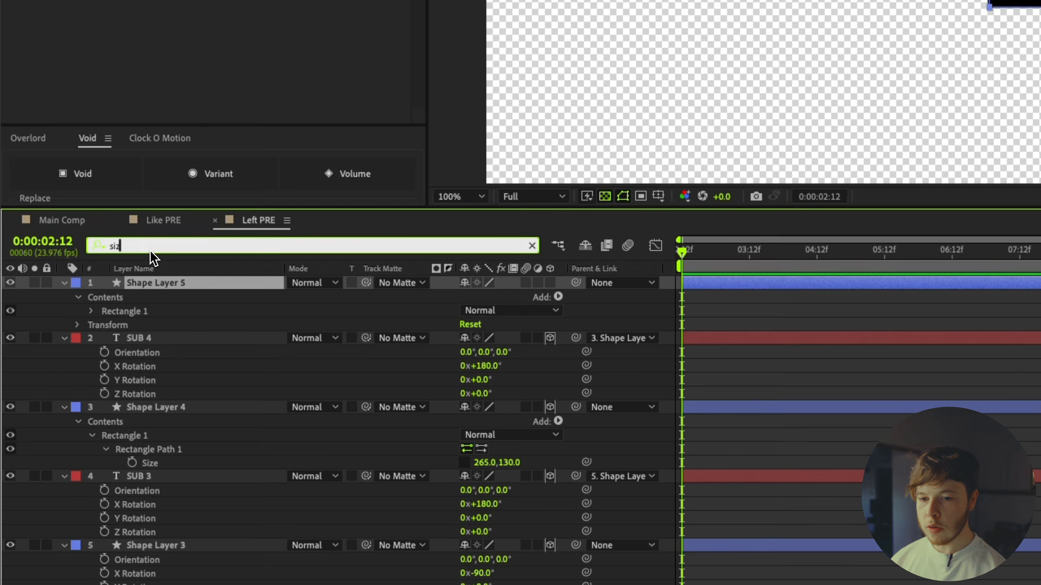
key(Return)
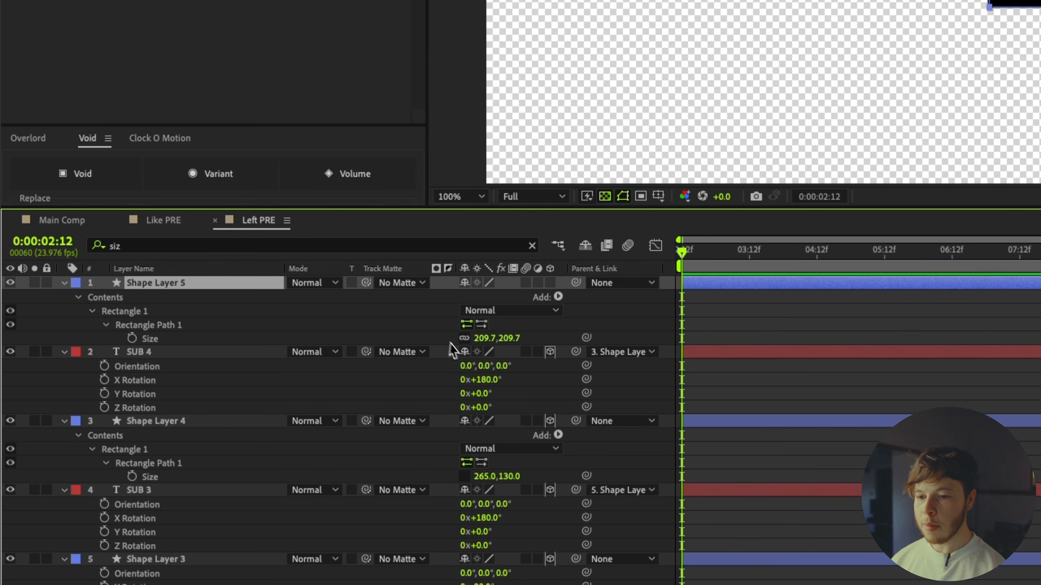
key(Return)
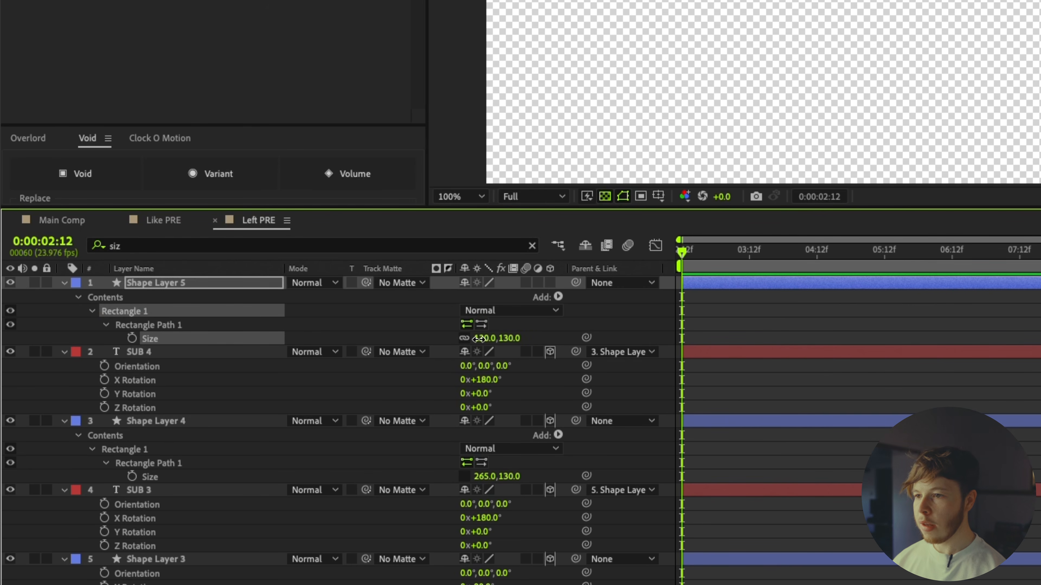
- Centre Shape Layer 5 horizontally and vertically in the composition
click(131, 282)
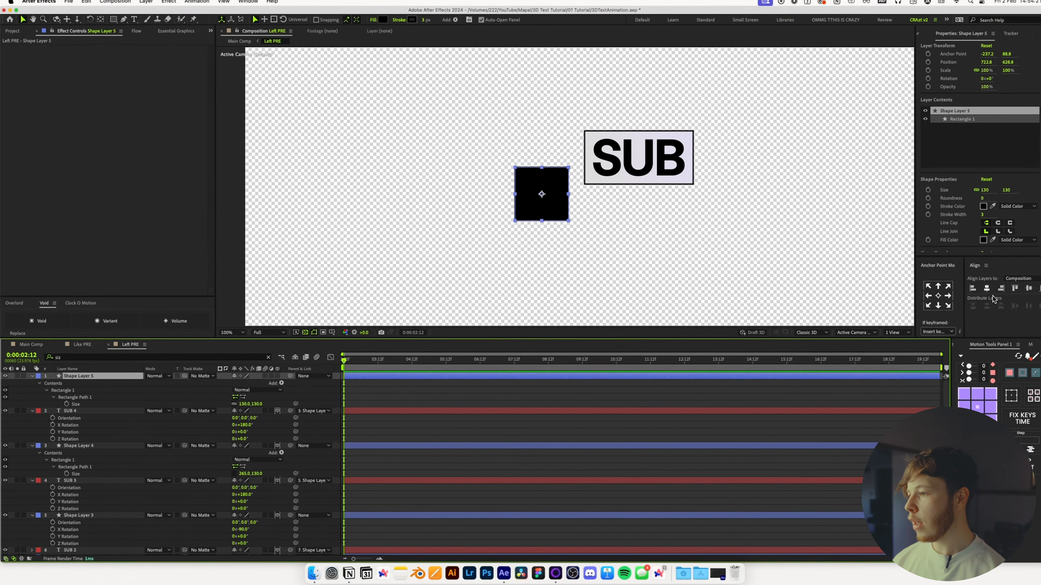
click(978, 289)
click(1020, 290)
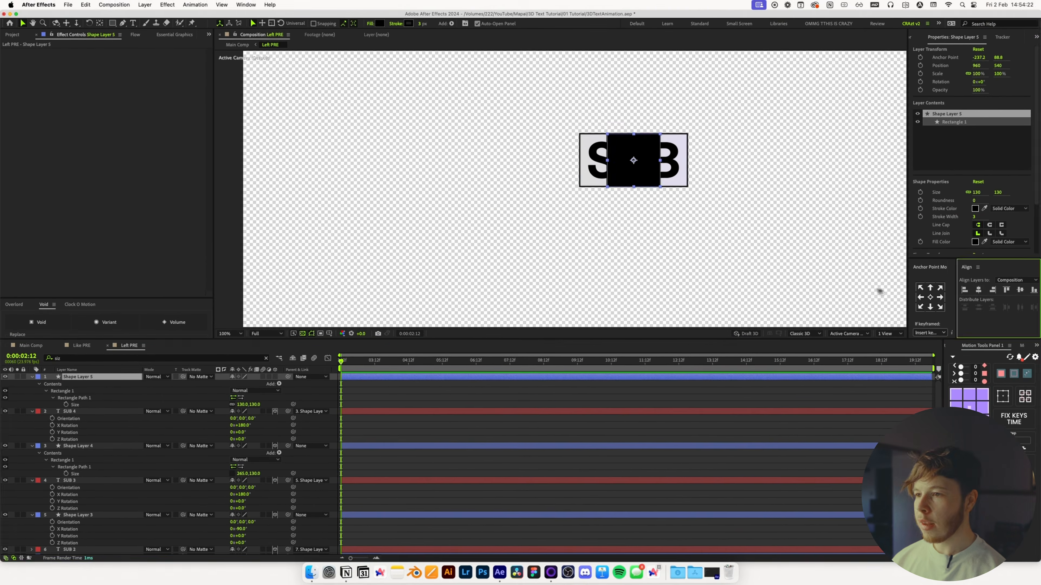
- Make Shape Layer 5 a 3D layer and set its Y Rotation to 90°
click(275, 377)
text(r)
text(90)
key(Return)
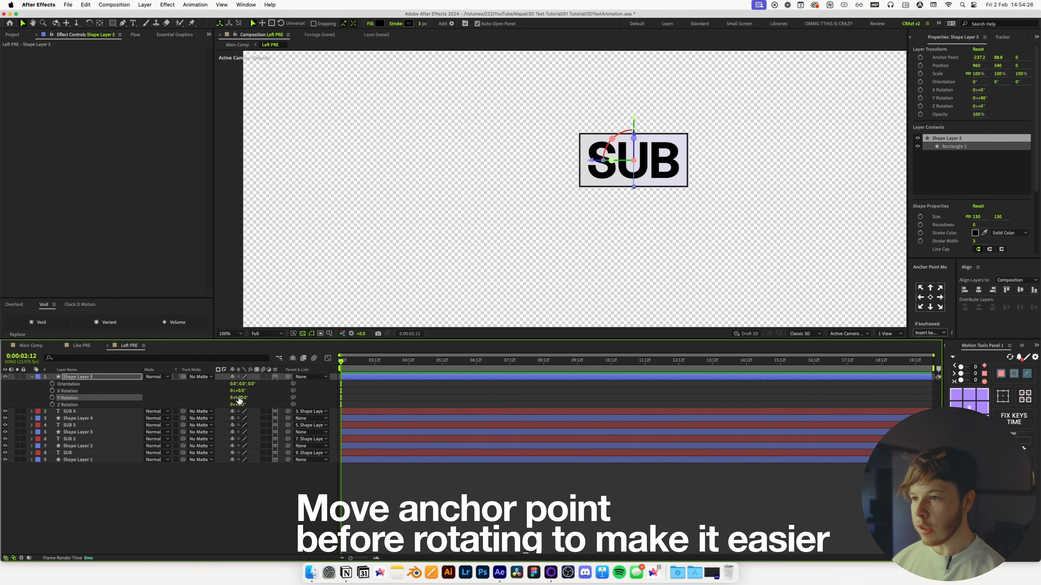
- Place the black side panel at one end of the SUB box and a duplicate at the opposite end, then save the project
drag(590, 160, 644, 163)
key(super+d)
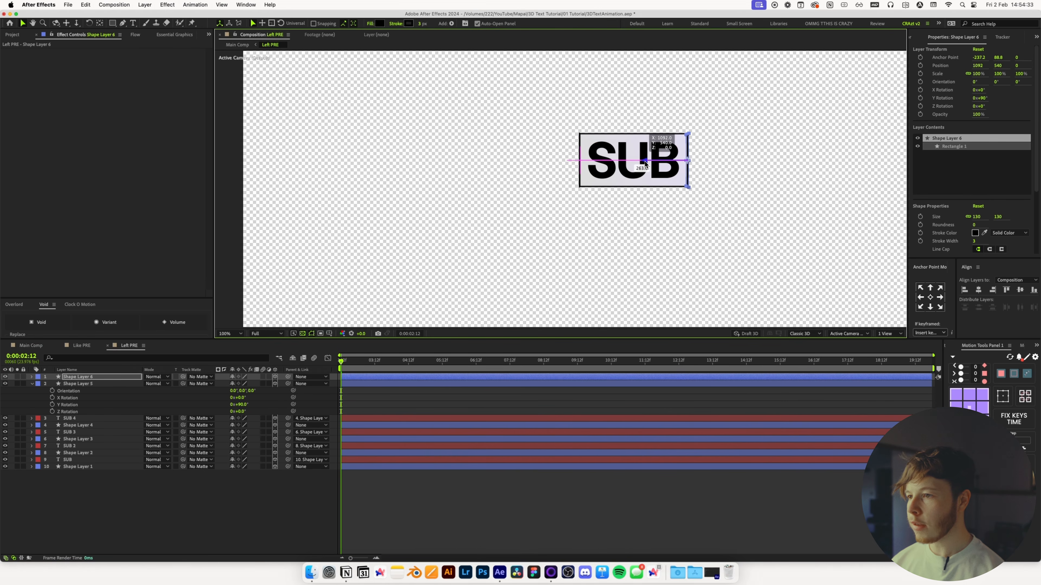
key(super+shift+a)
key(super+s)
- Go to Main Comp, make the Left PRE layer 3D and collapse its transformations
click(31, 346)
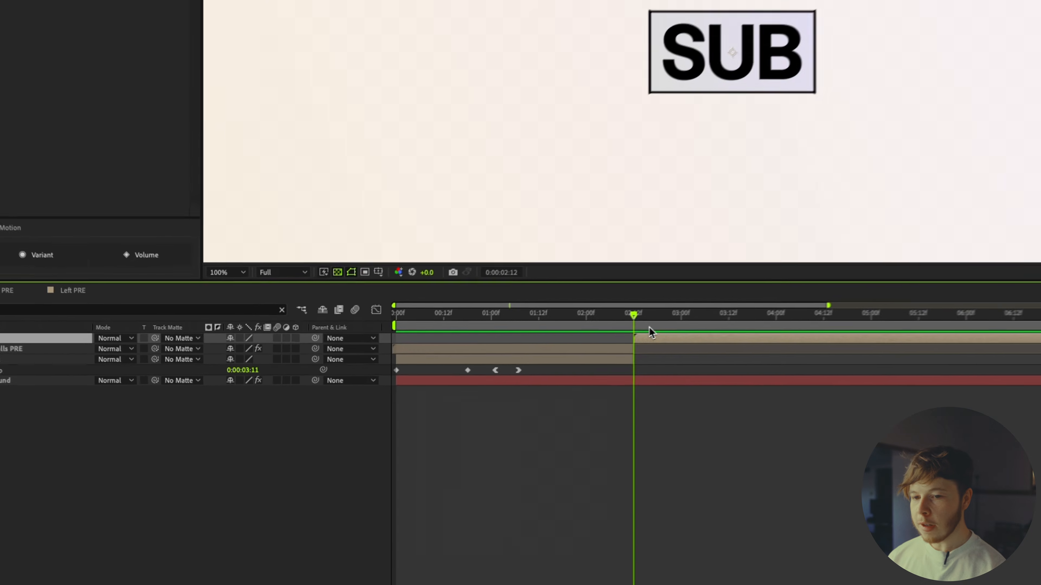
click(296, 338)
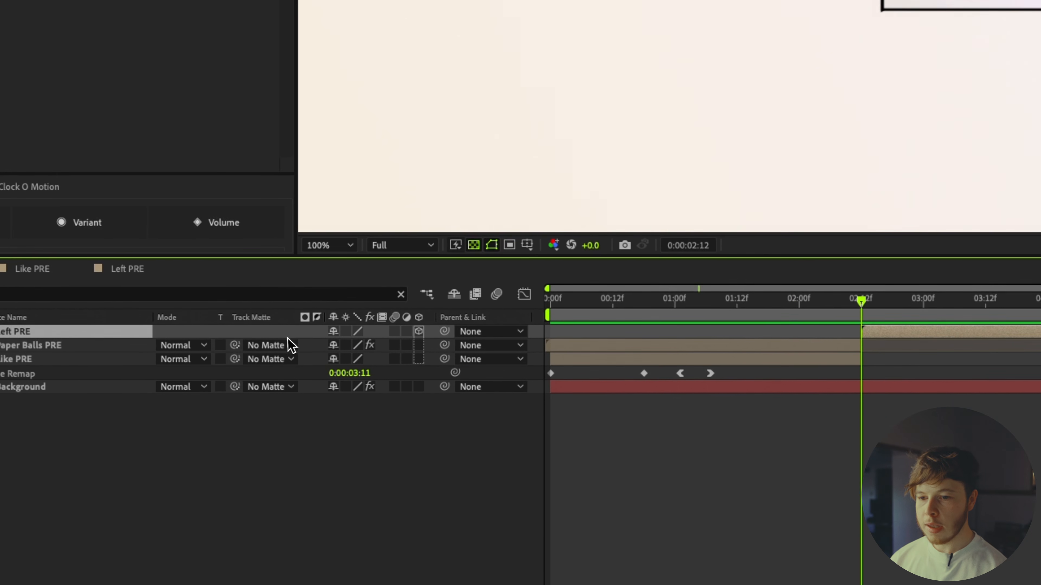
click(346, 334)
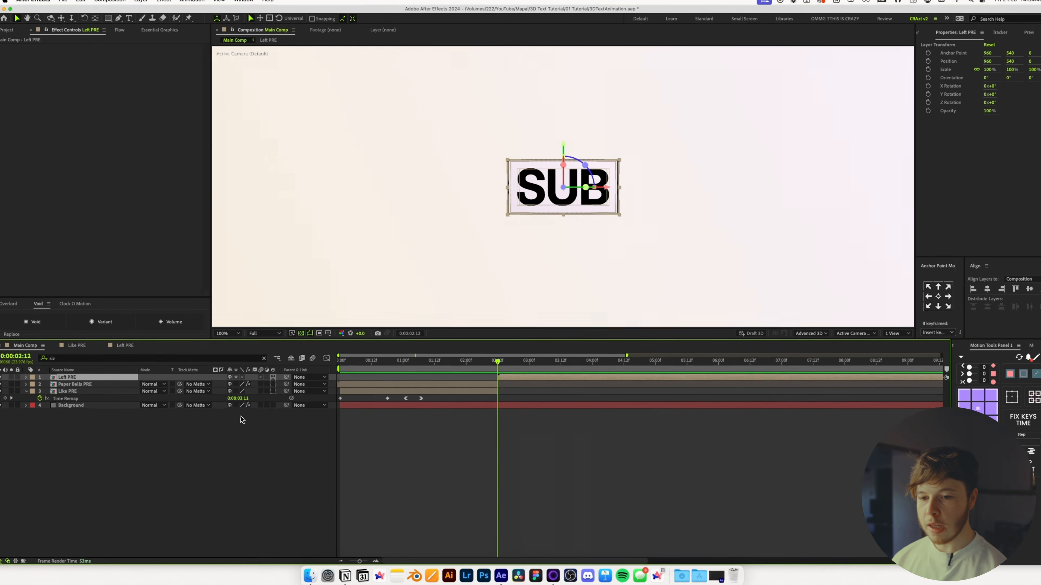
- Rotate Left PRE on its Y axis to about -144° to test the box, and undo the rotation
key(r)
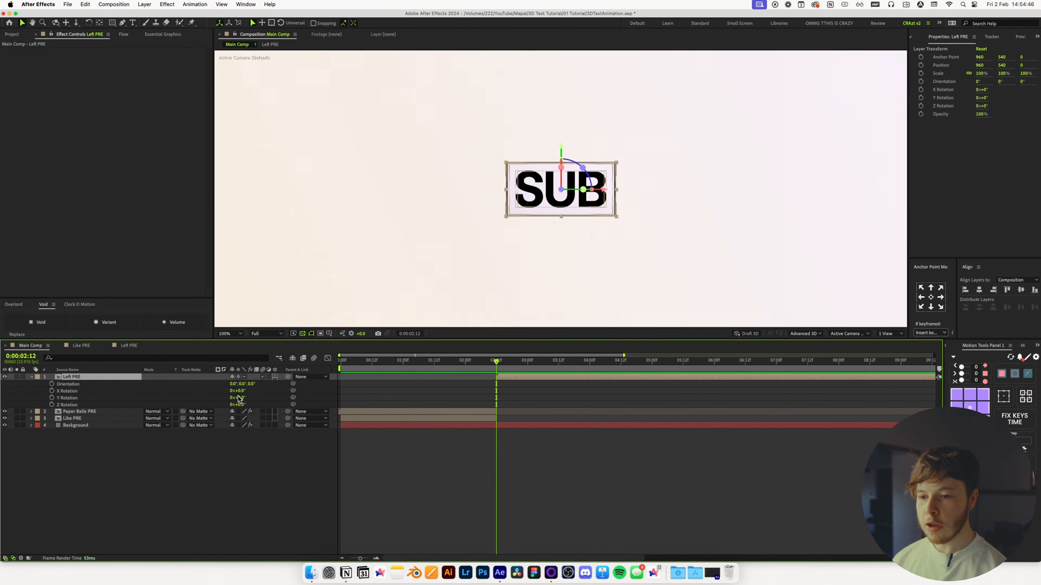
drag(243, 400, 187, 406)
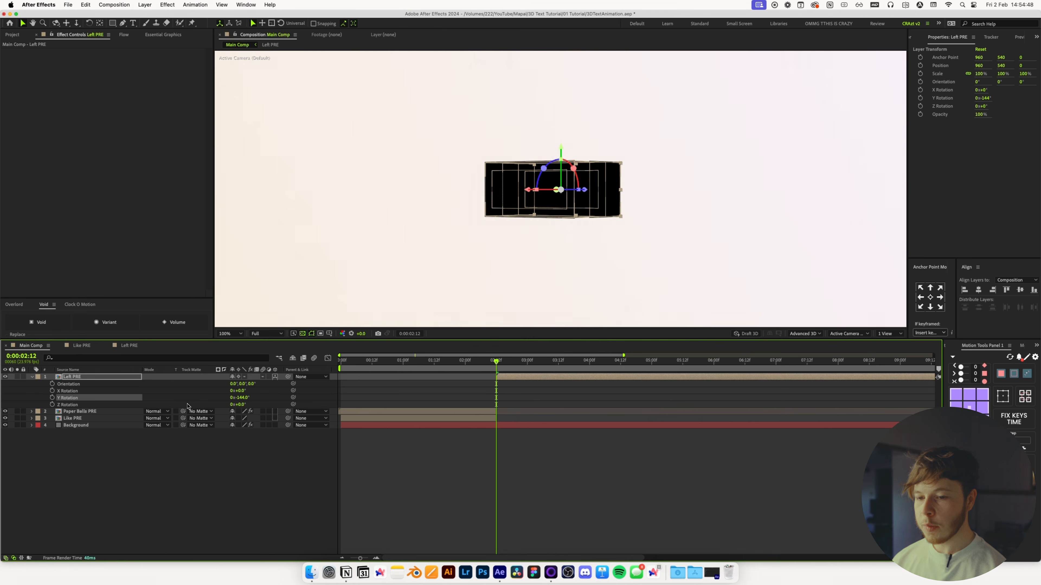
key(super+z)
key(super+z)
key(super+z)
key(super+z)
key(super+z)
key(super+z)
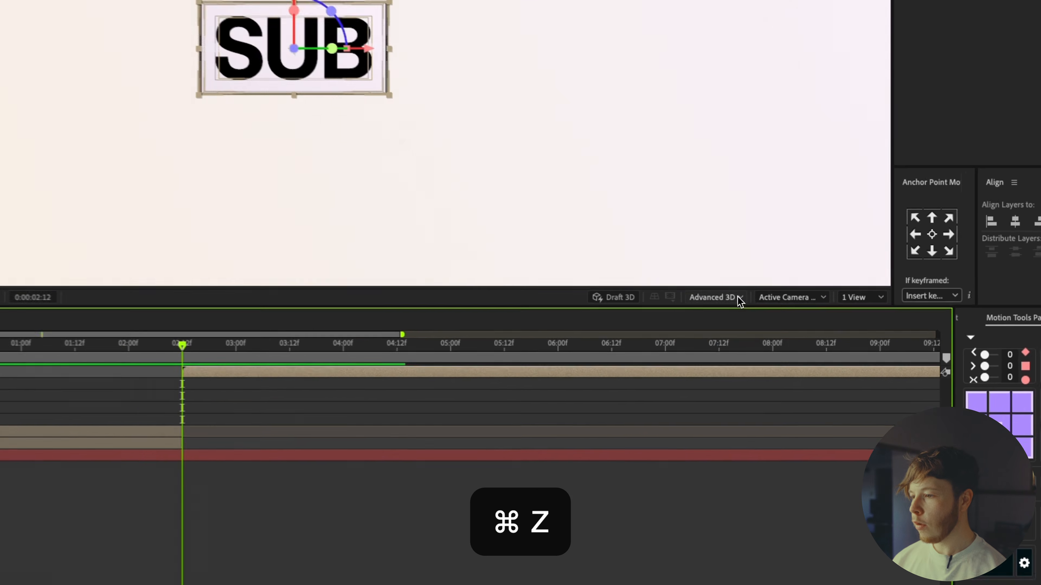
- Change Main Comp's renderer to Classic 3D, test the box by rotating Left PRE on its X axis, and undo the rotation
click(805, 333)
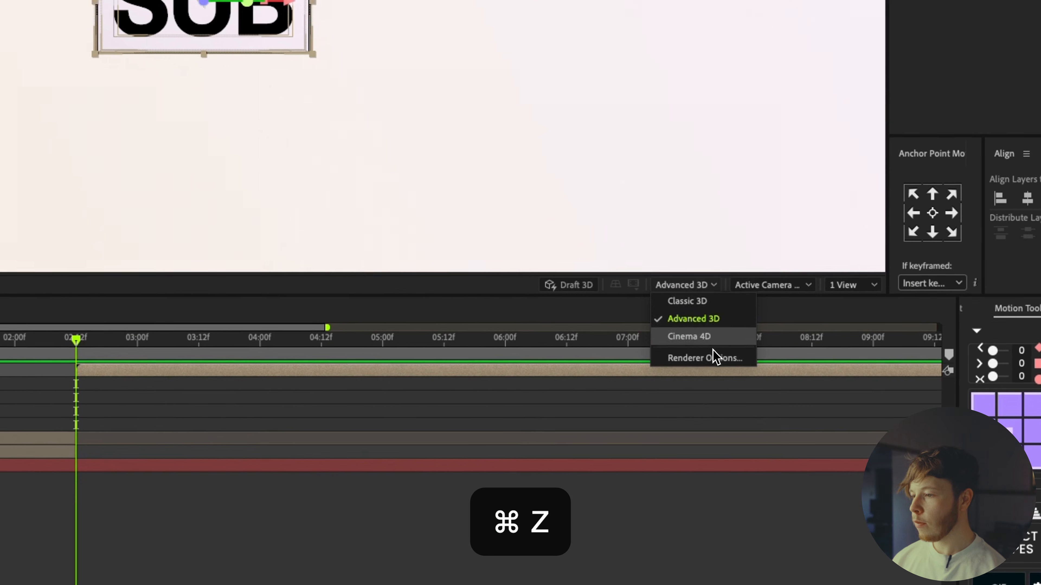
click(707, 304)
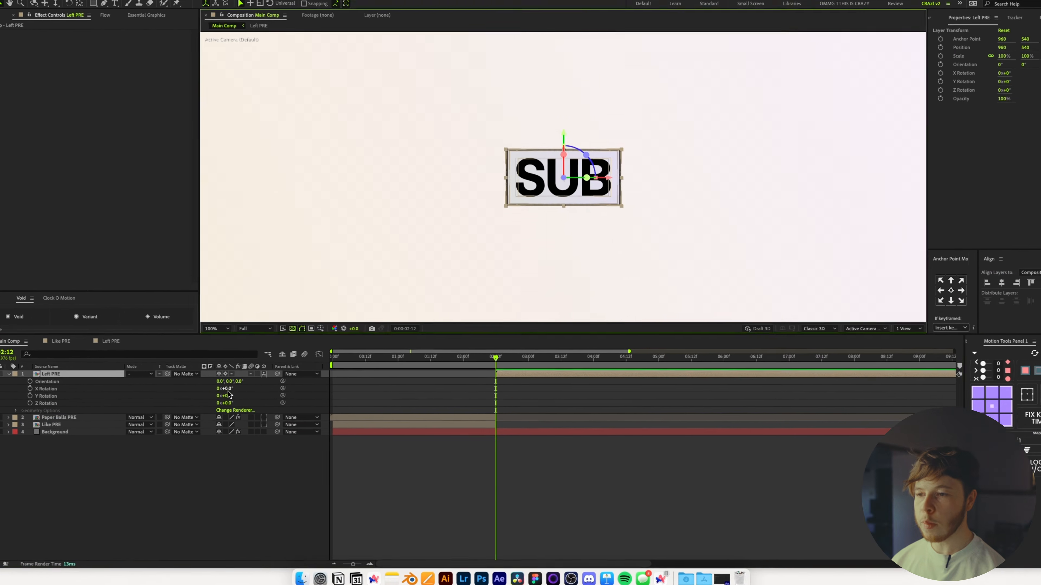
drag(228, 390, 462, 385)
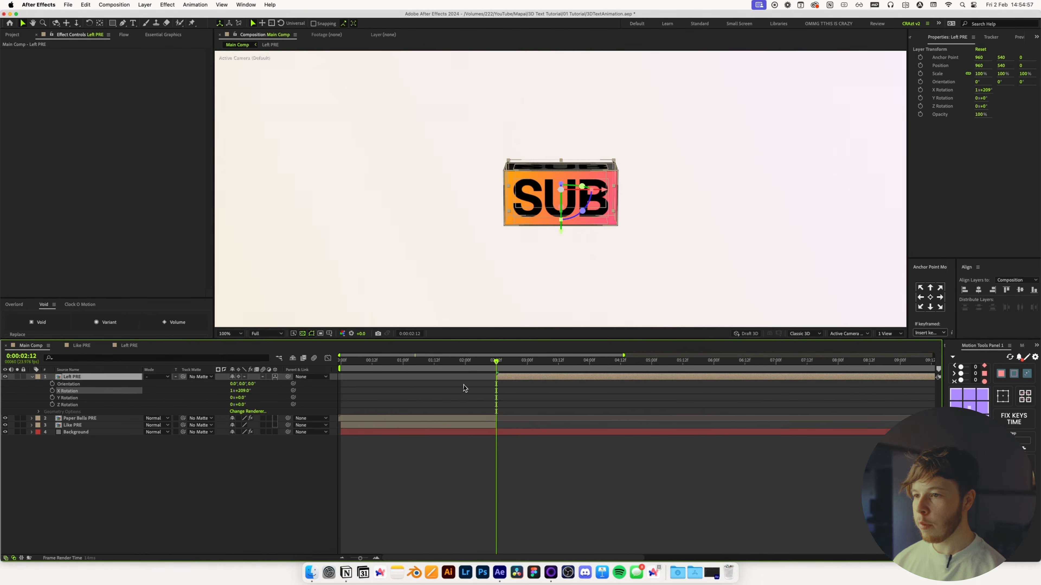
key(super+z)
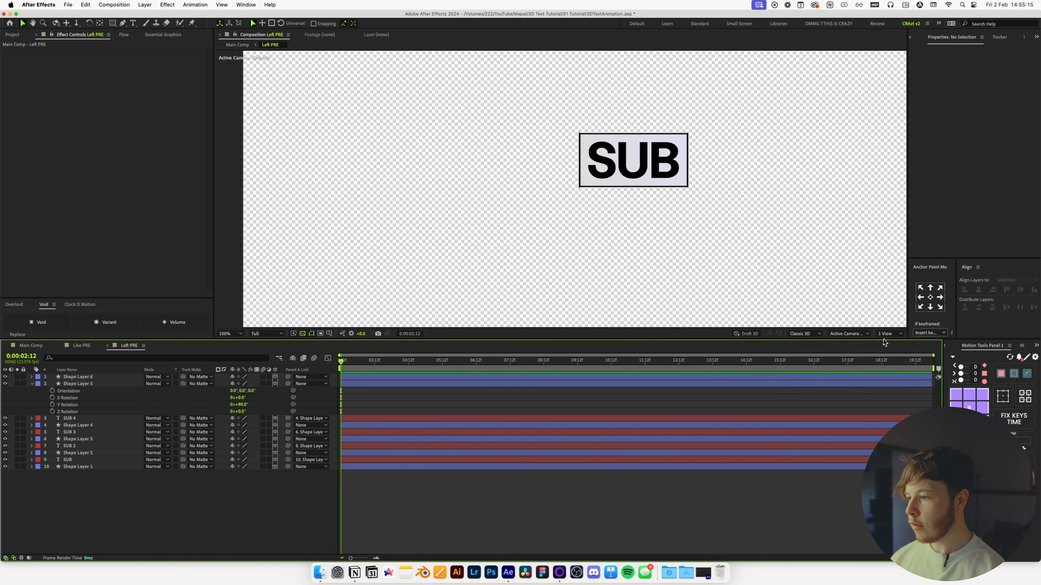
- Show Left PRE in two views and move Shape Layers 5 and 6 about 62 px back in depth to close the box's ends
click(888, 334)
click(889, 353)
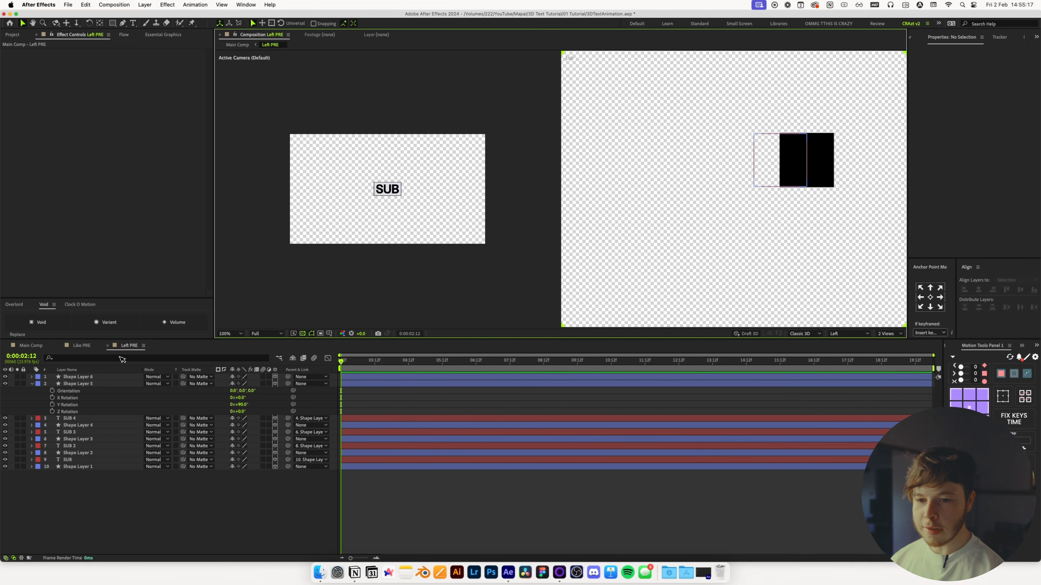
click(84, 391)
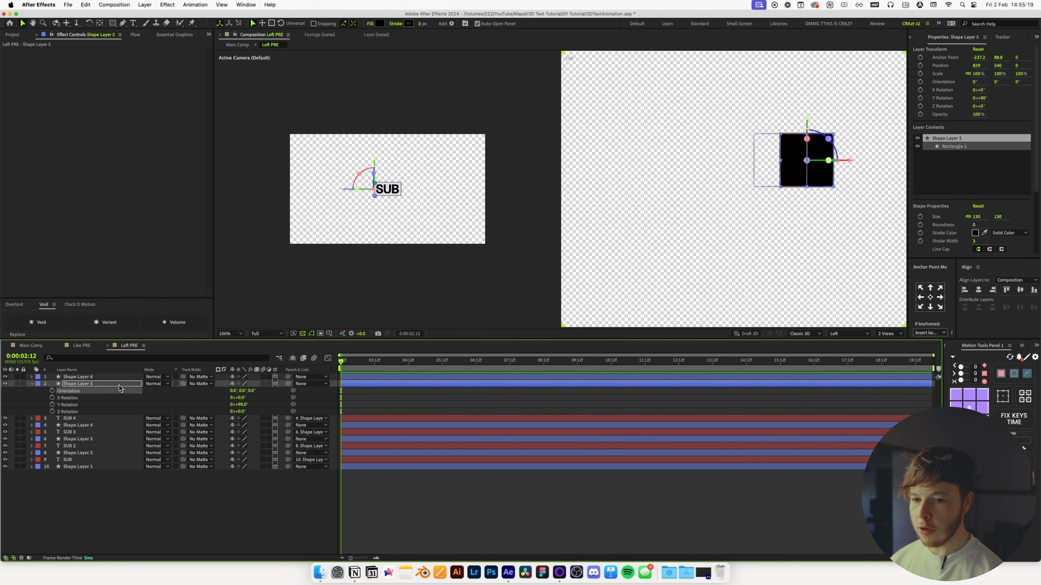
shift+click(101, 377)
drag(848, 161, 823, 163)
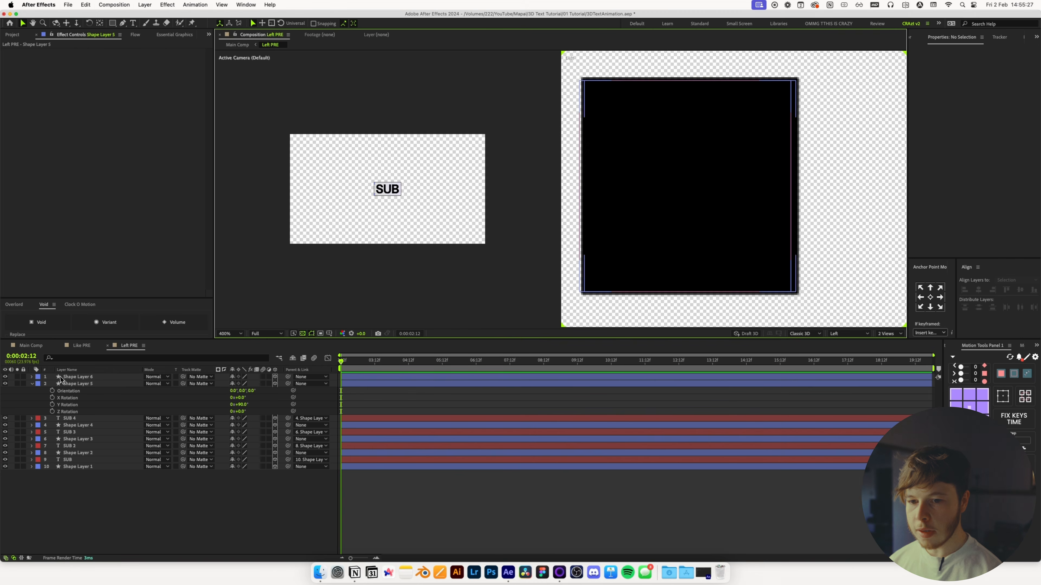
click(84, 385)
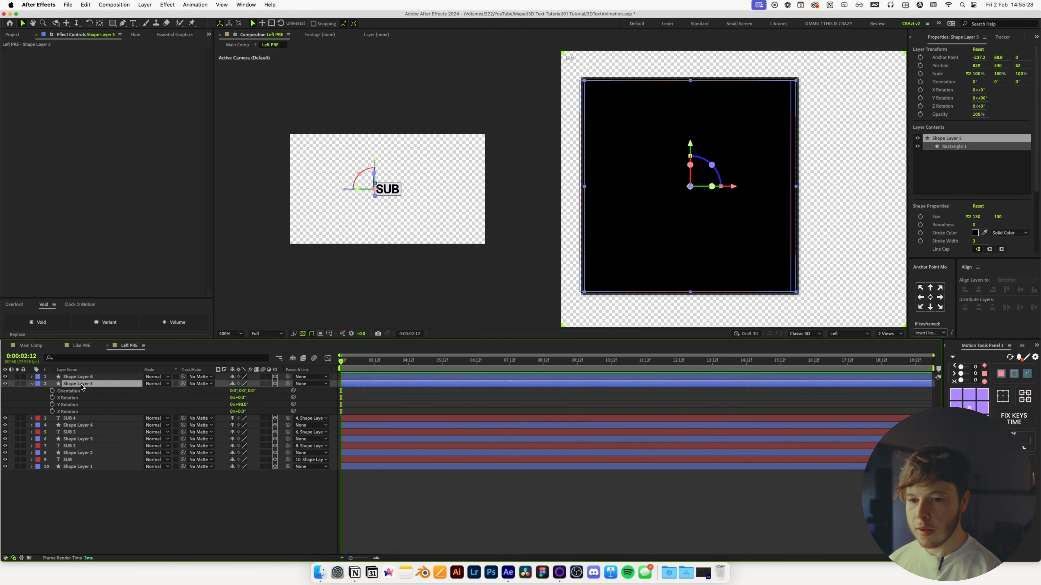
shift+click(87, 378)
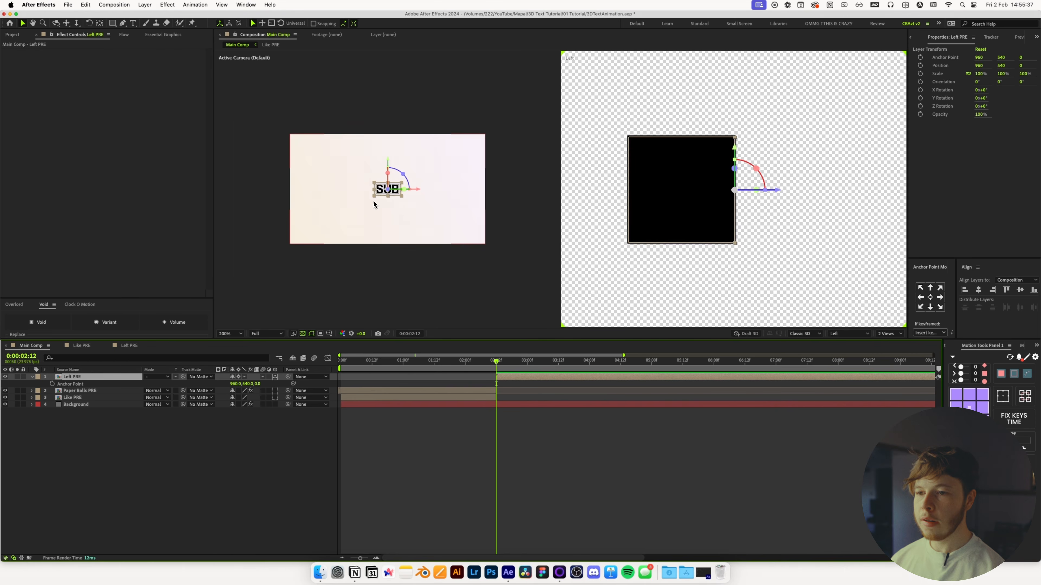
- In Main Comp, move Left PRE's anchor point to Z 65 so it sits in the middle of the box's depth
scroll(378, 201, up, 2)
click(394, 509)
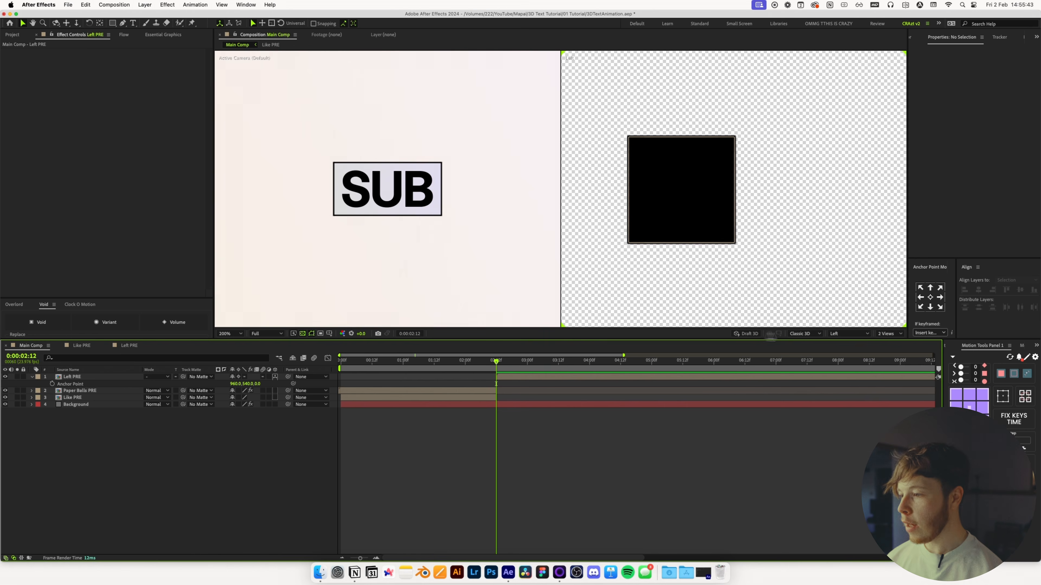
click(78, 378)
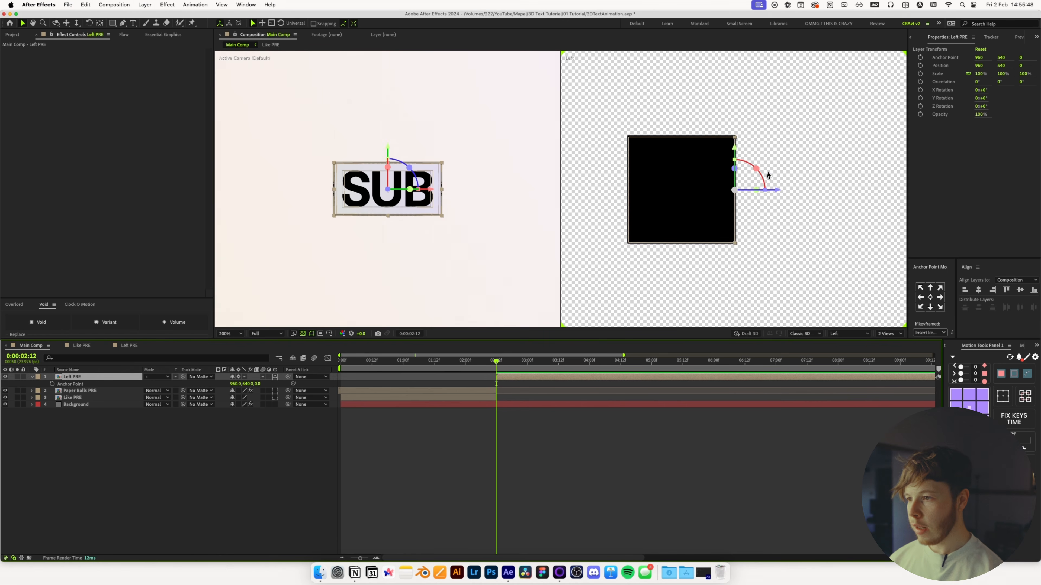
drag(779, 193, 732, 194)
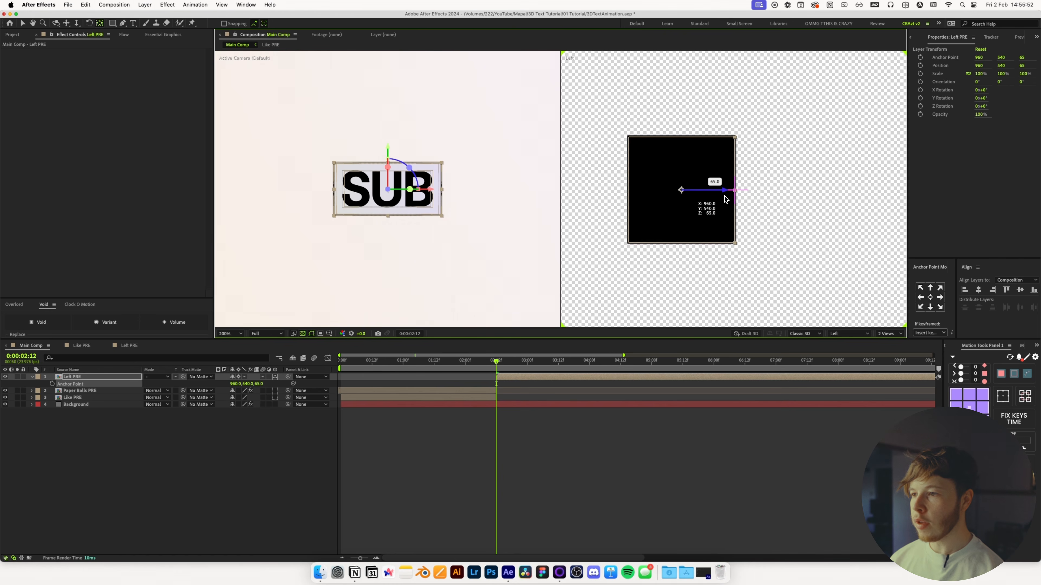
click(86, 378)
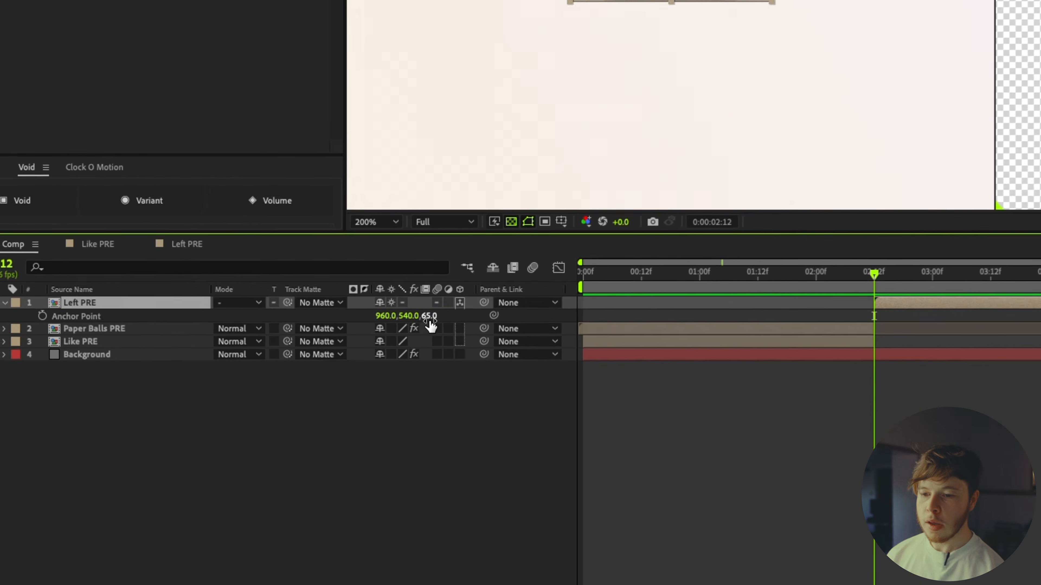
click(430, 322)
text(130)
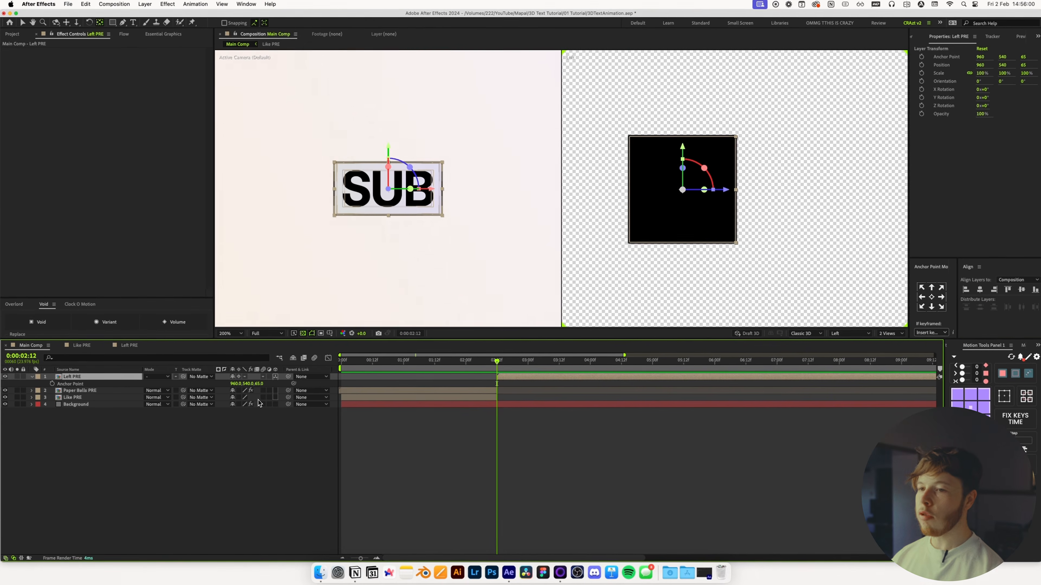
- Reveal Left PRE's rotation properties and rotate it on its X axis to test the new pivot
key(r)
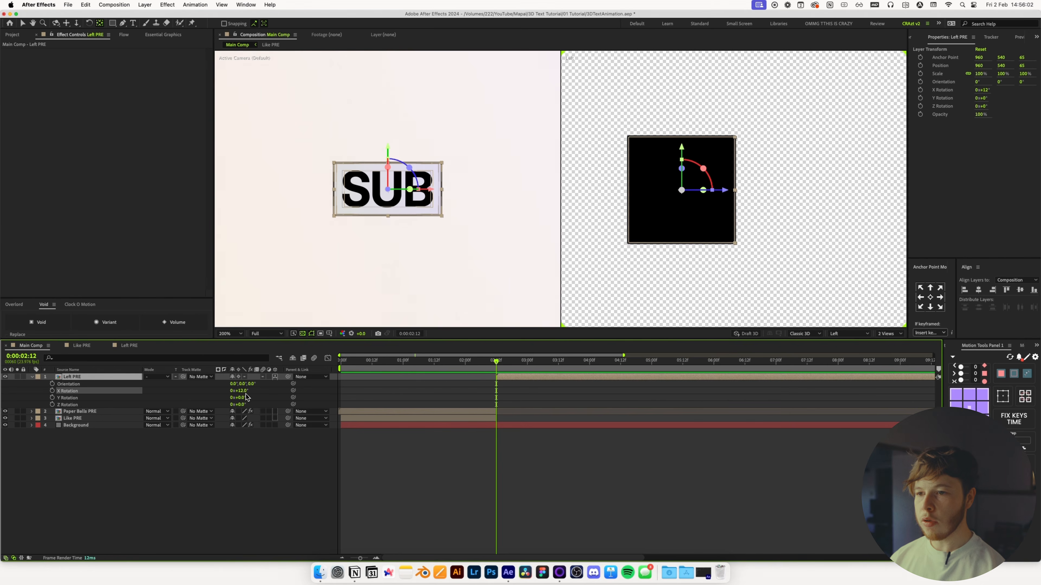